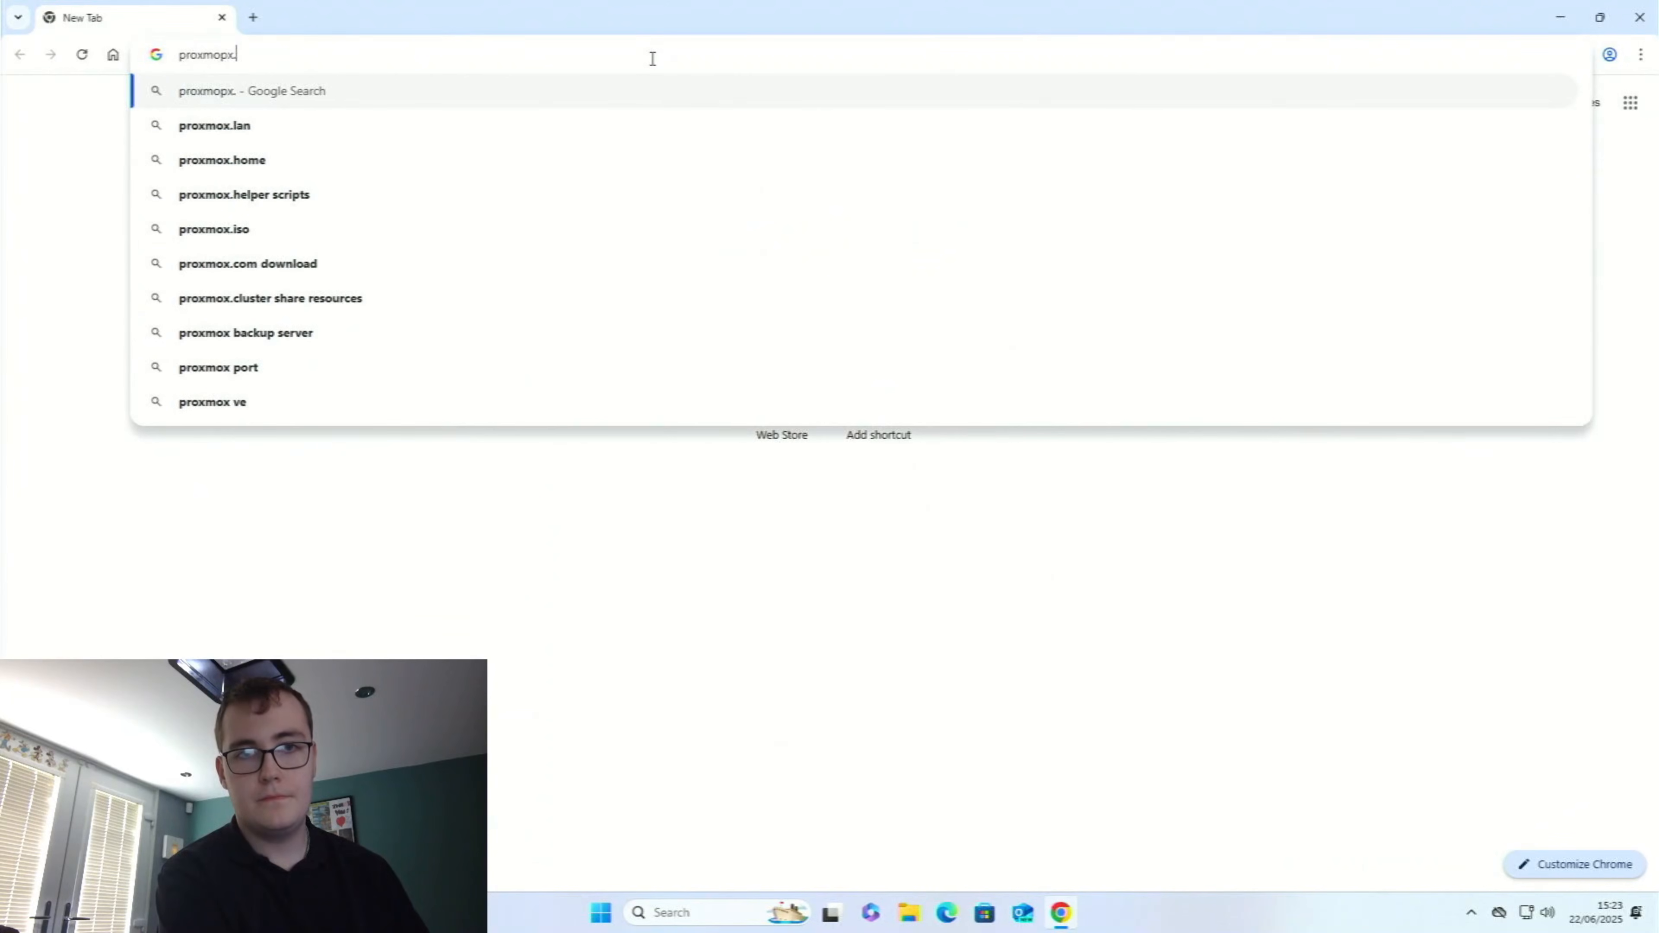
Open the proxmox.com website
{"action": "key", "text": "Down"}
{"action": "key", "text": "Down"}
{"action": "key", "text": "Down"}
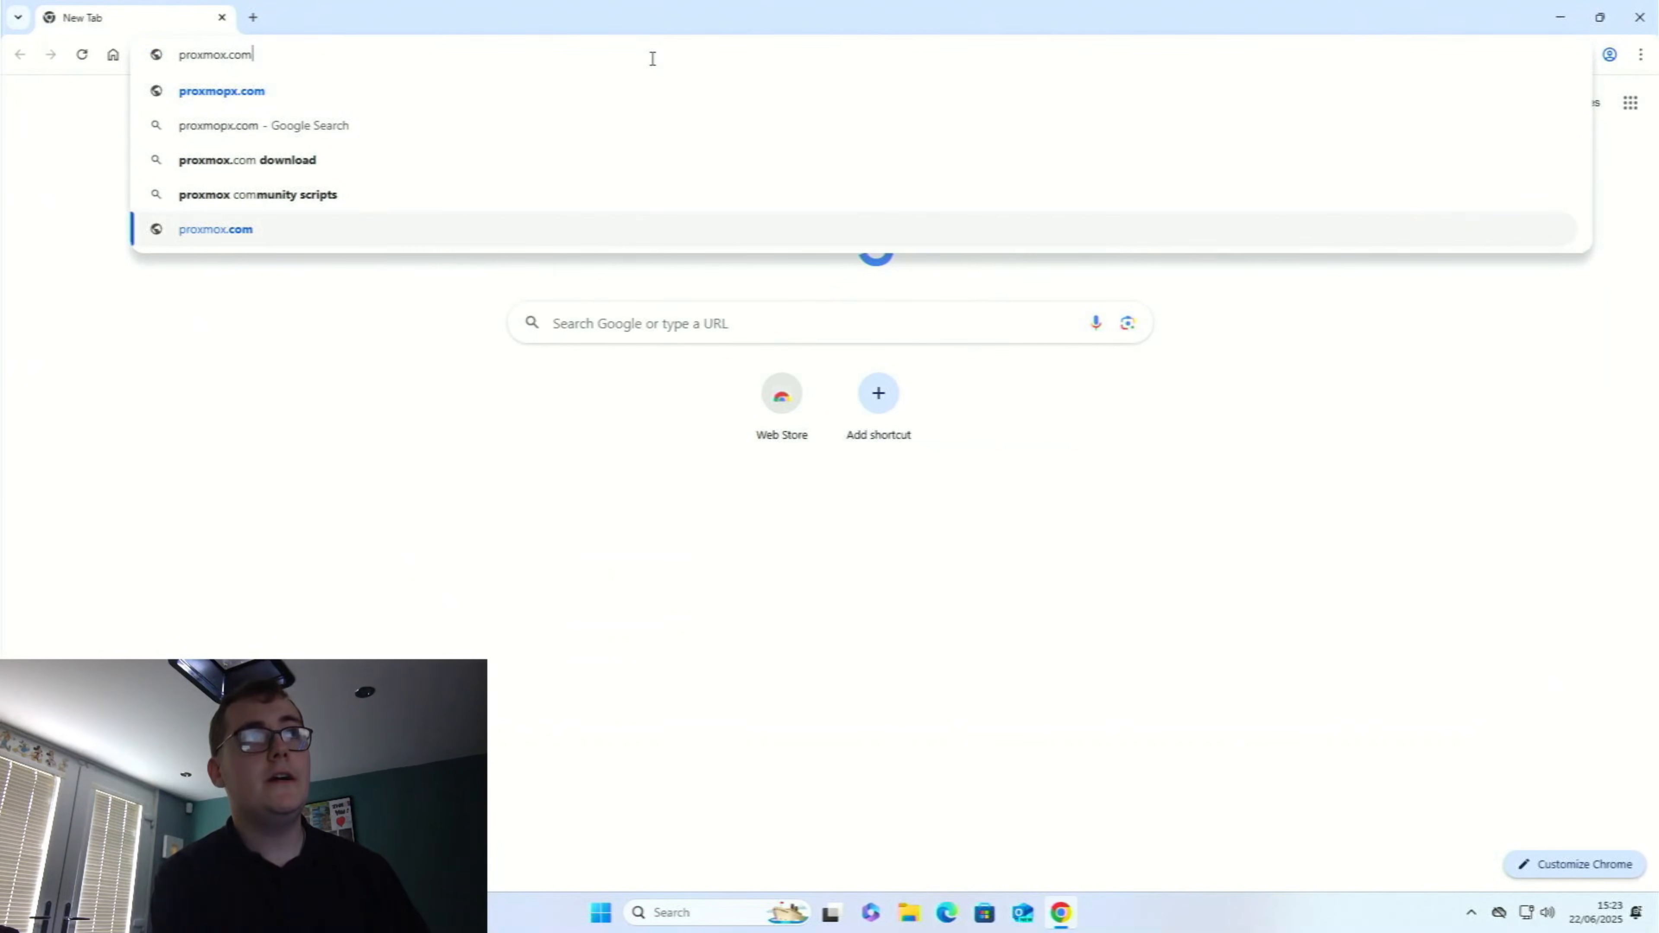
{"action": "key", "text": "Return"}
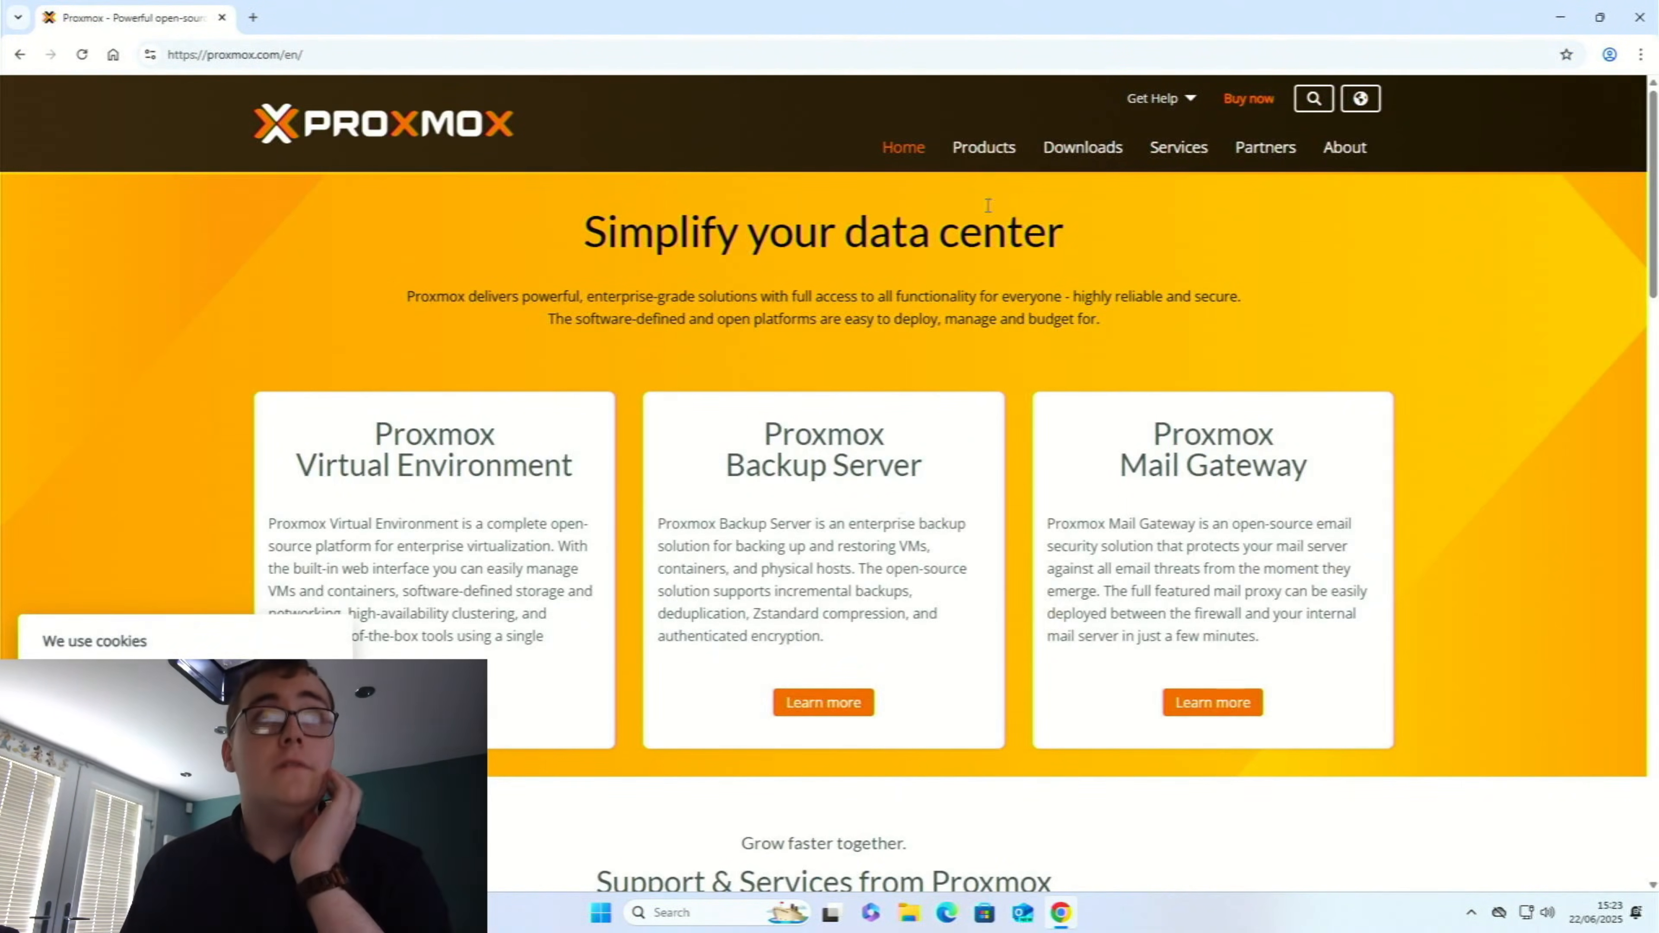
Download the Proxmox VE 8.4 ISO Installer and open the full download history
{"action": "left_click", "coordinate": [1074, 150]}
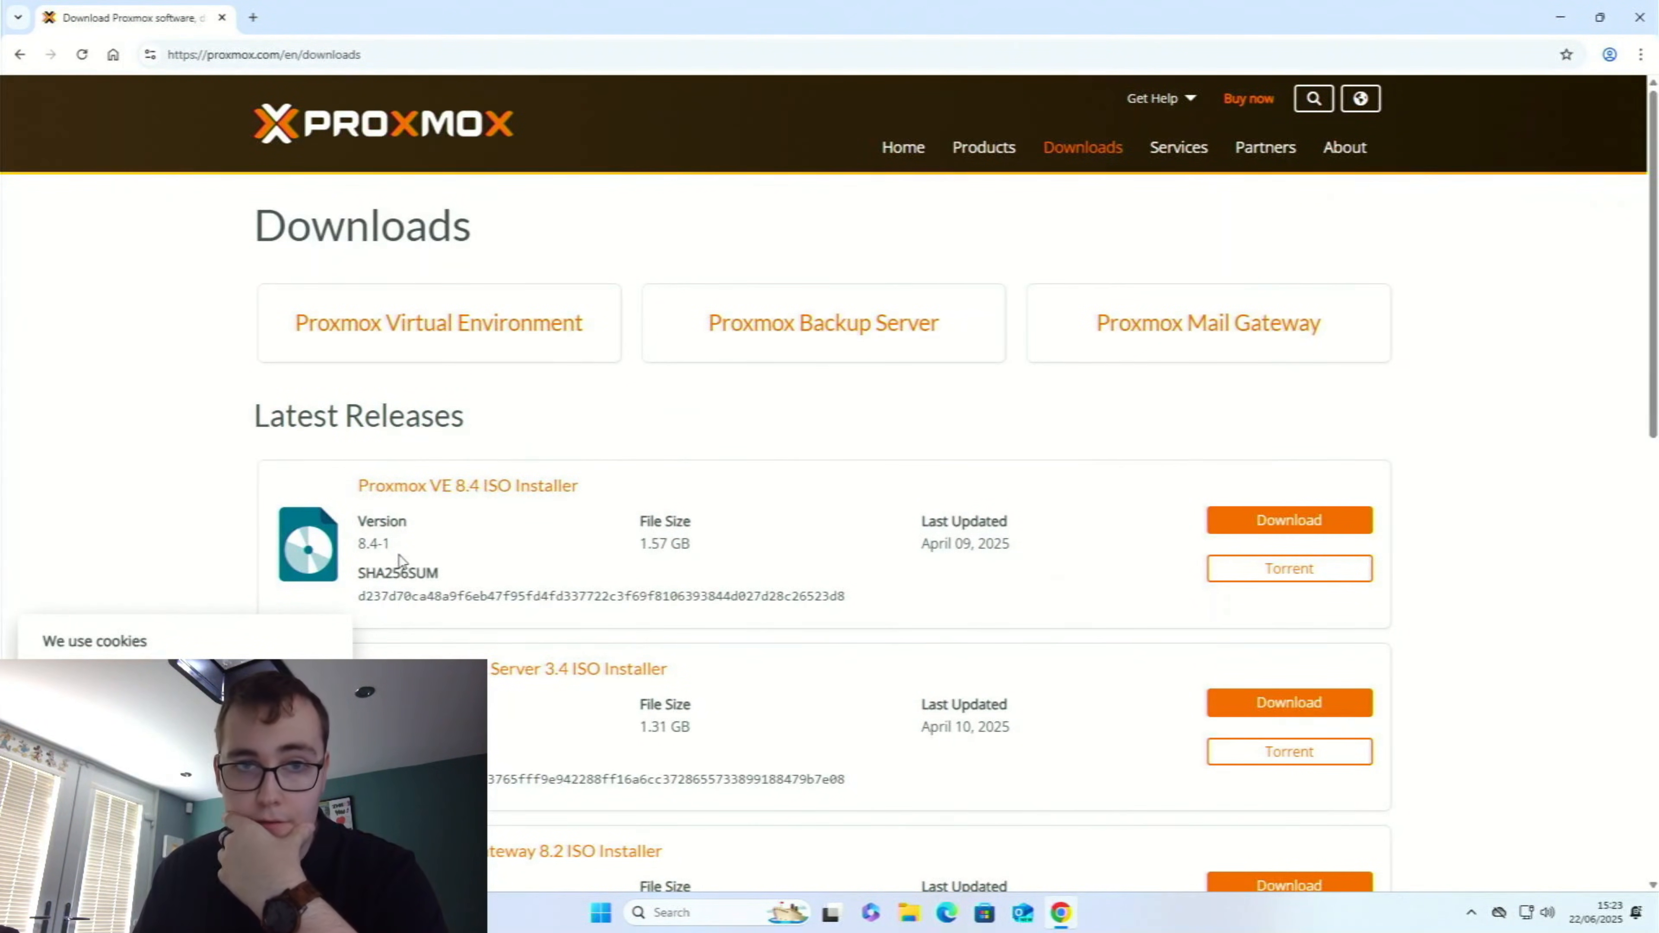
{"action": "left_click", "coordinate": [1231, 521]}
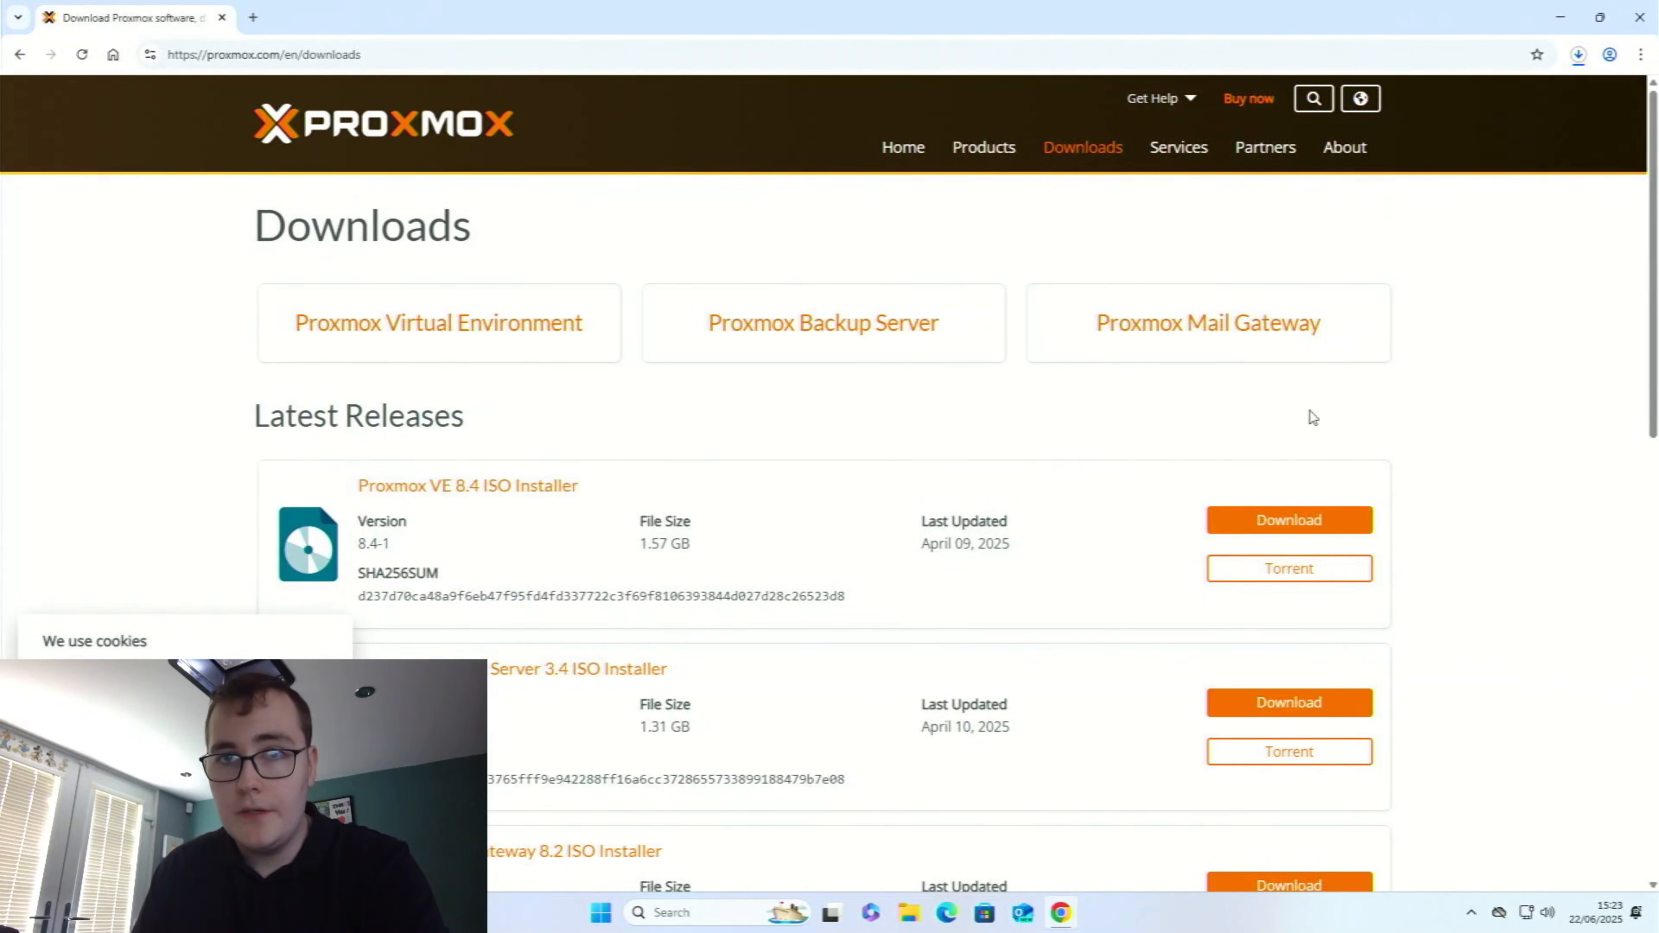
{"action": "left_click", "coordinate": [1579, 55]}
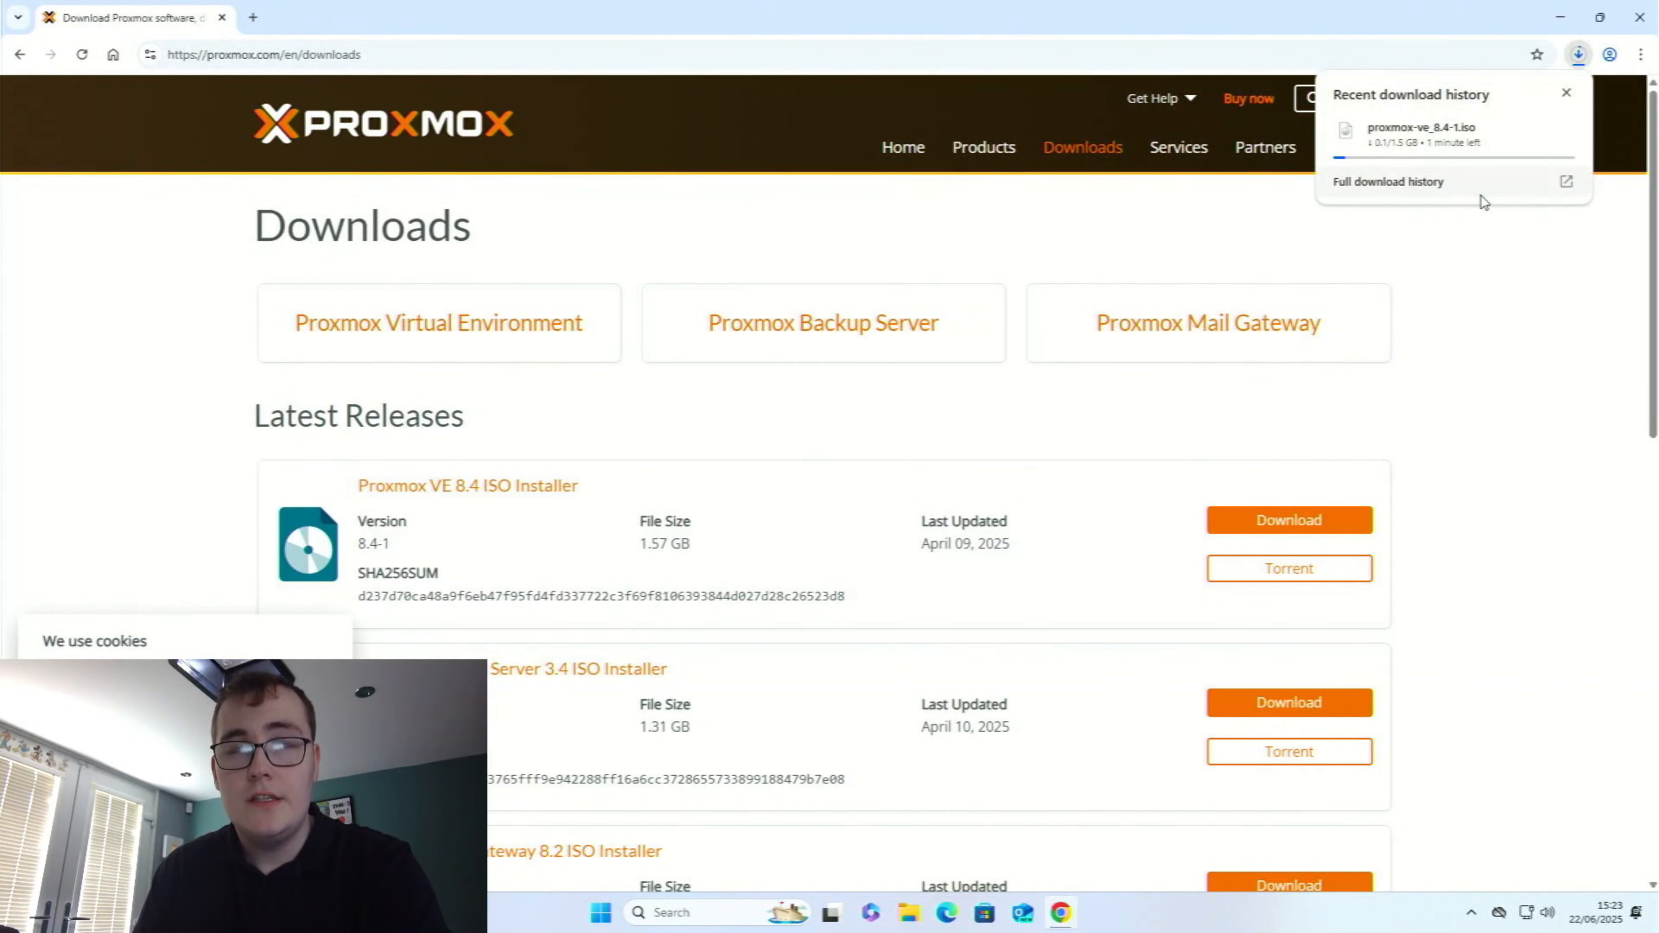
{"action": "left_click", "coordinate": [1480, 191]}
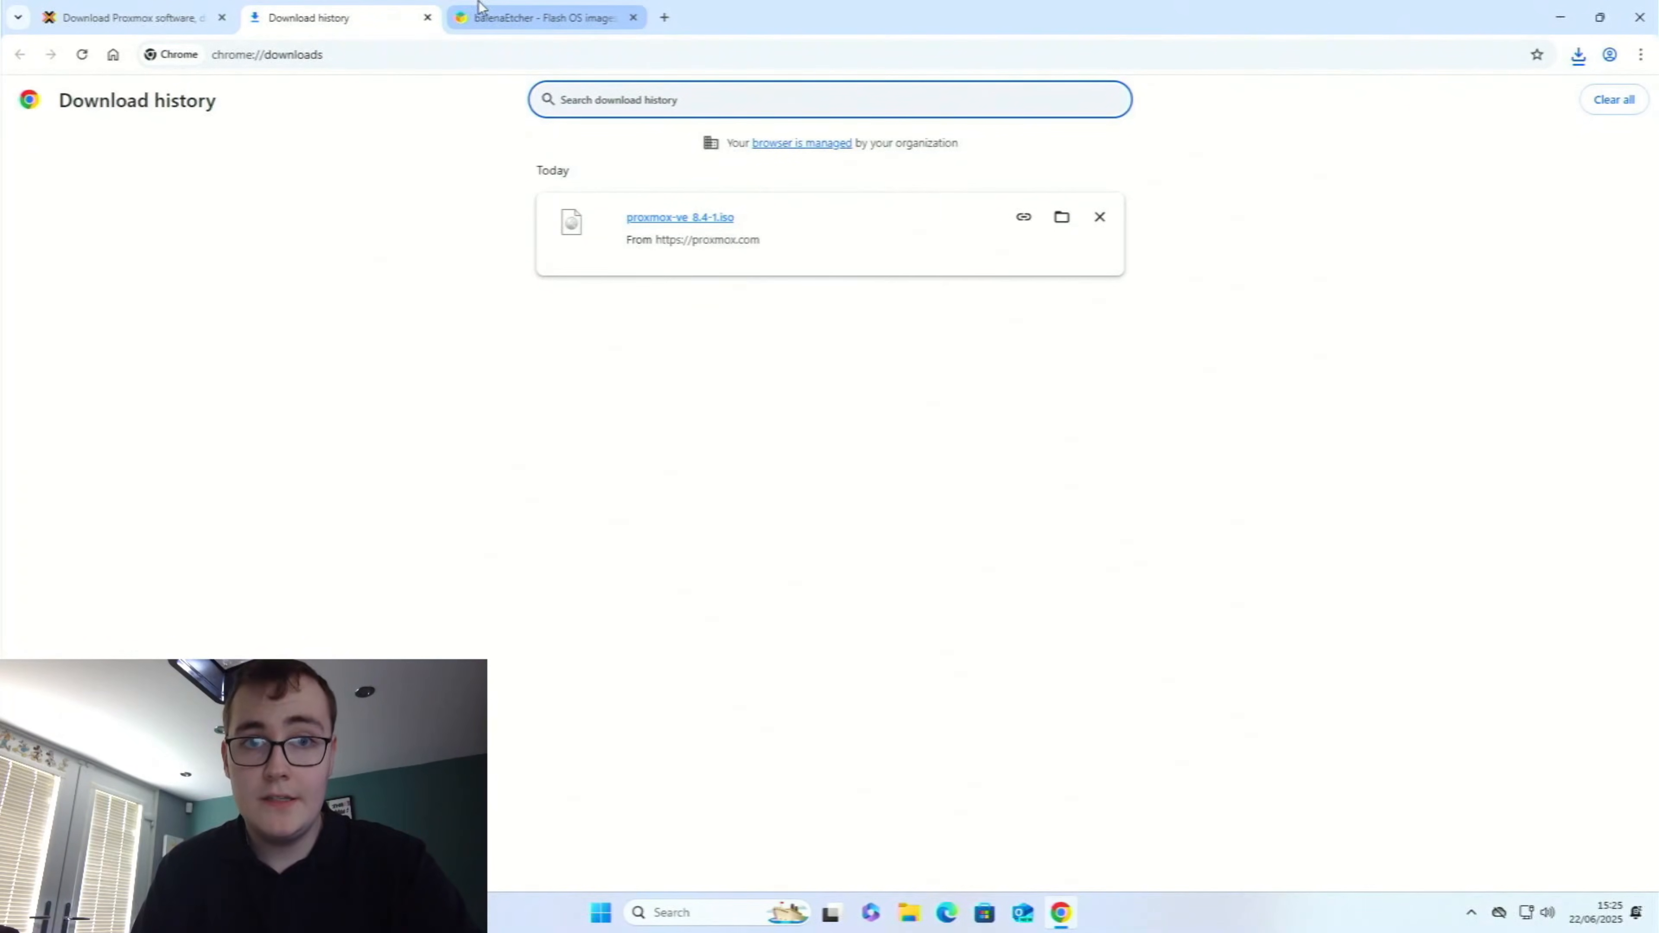
Download the Etcher for Windows (x86|x64) installer from the balenaEtcher website
{"action": "left_click", "coordinate": [491, 17]}
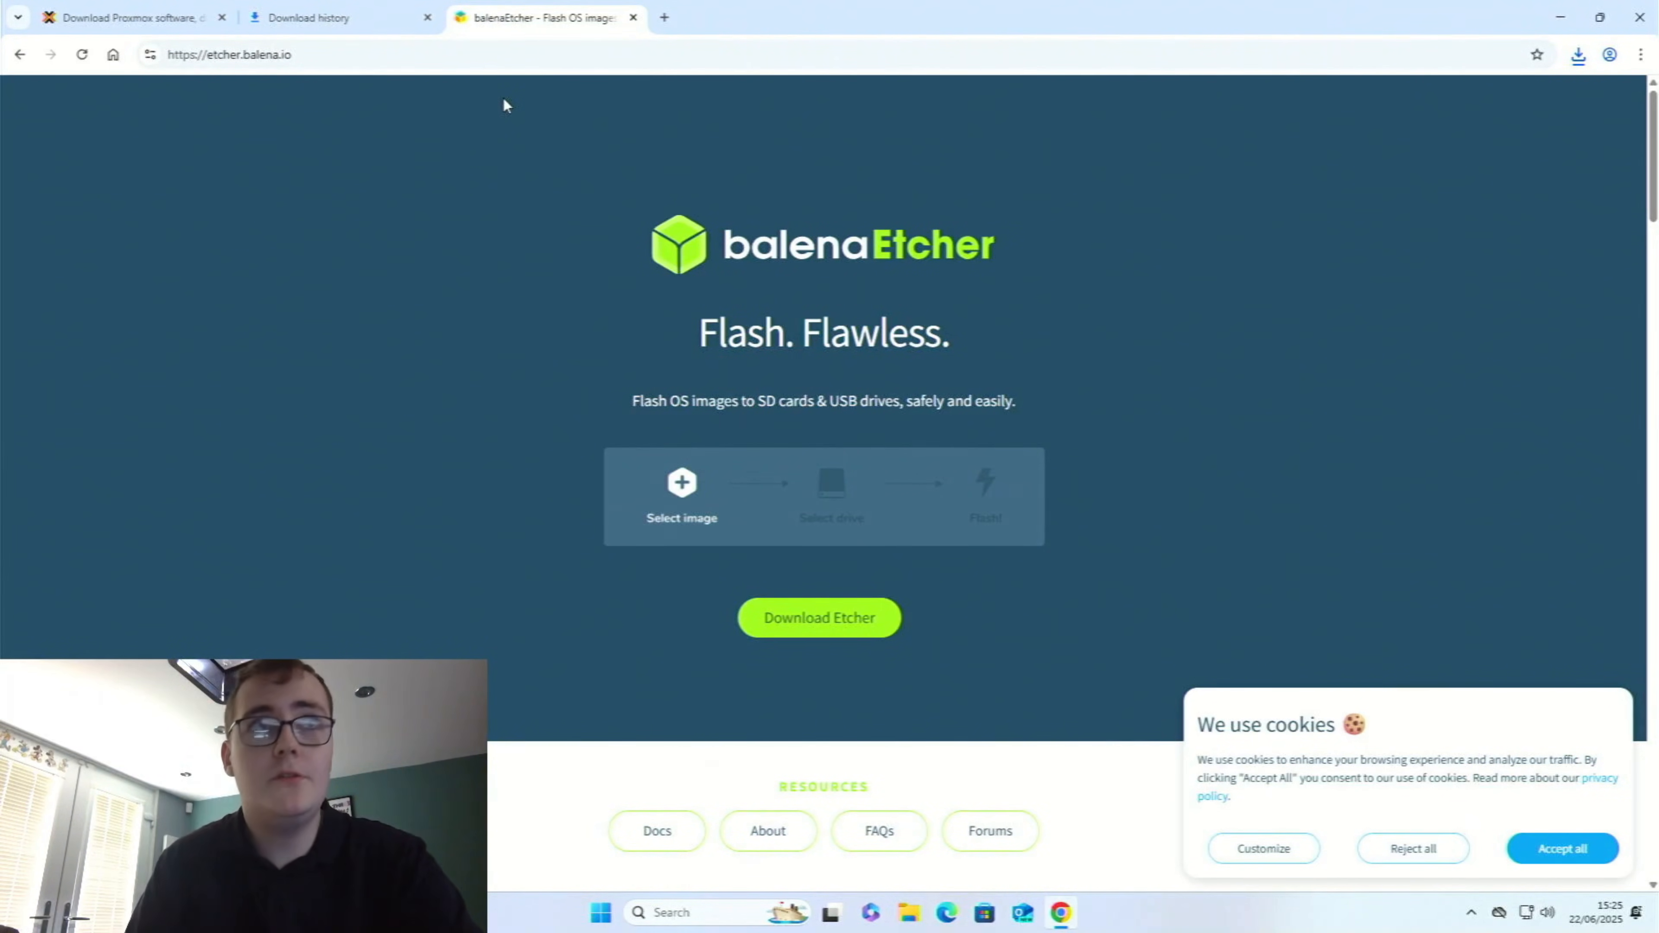
{"action": "left_click", "coordinate": [808, 639]}
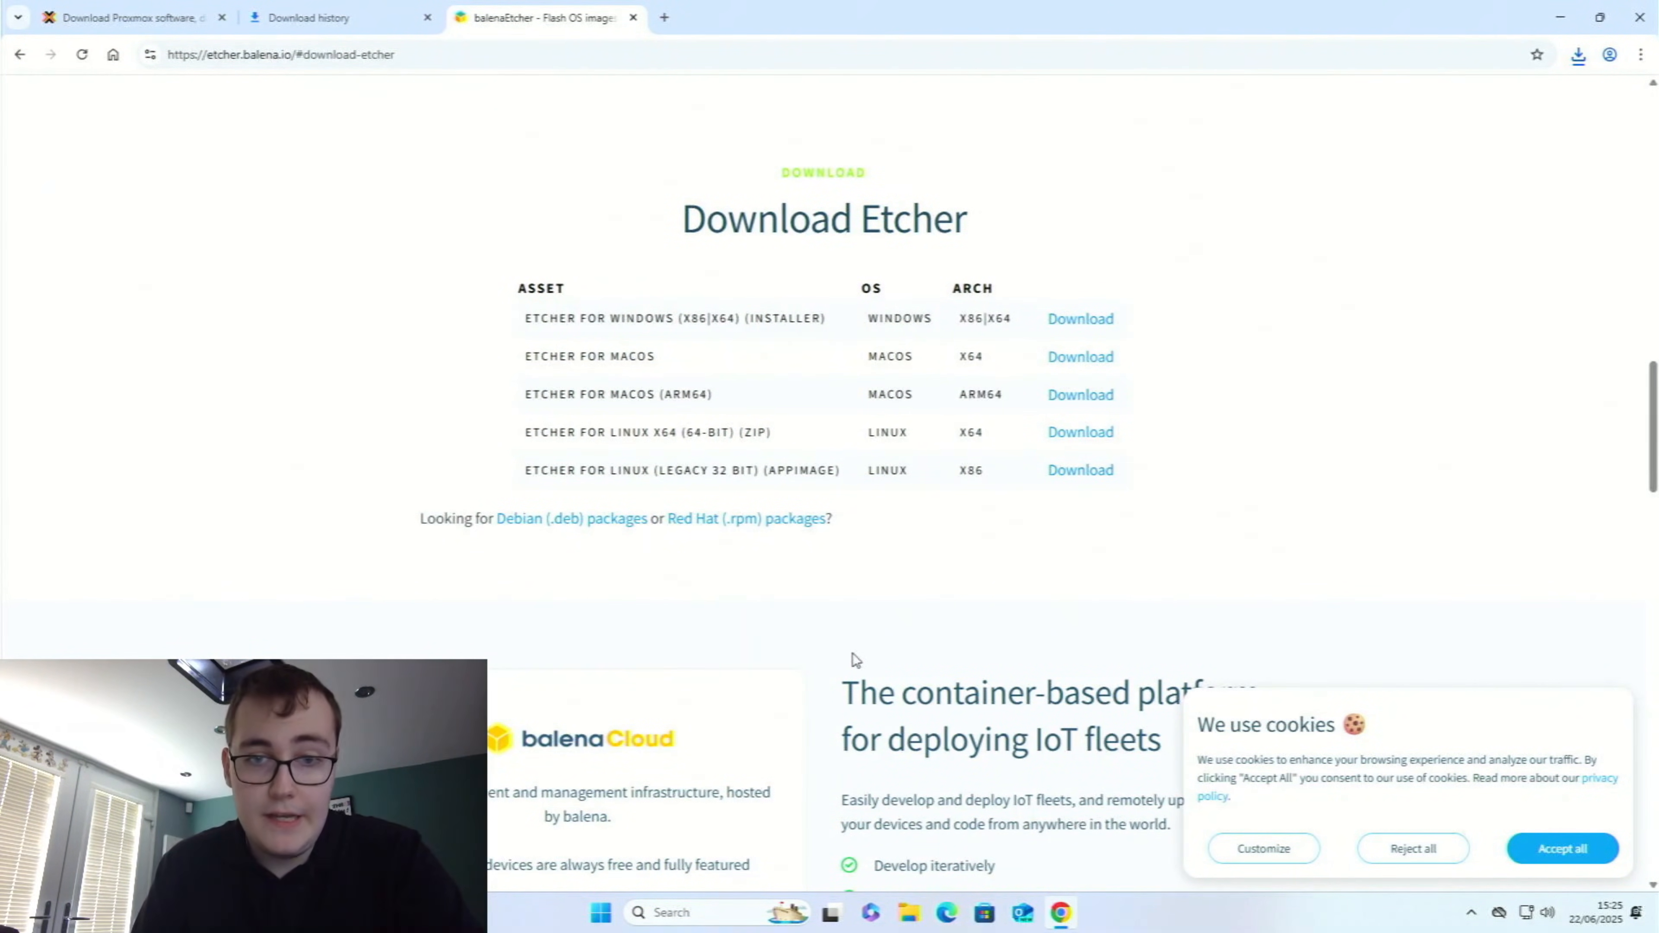
{"action": "left_click", "coordinate": [1104, 318]}
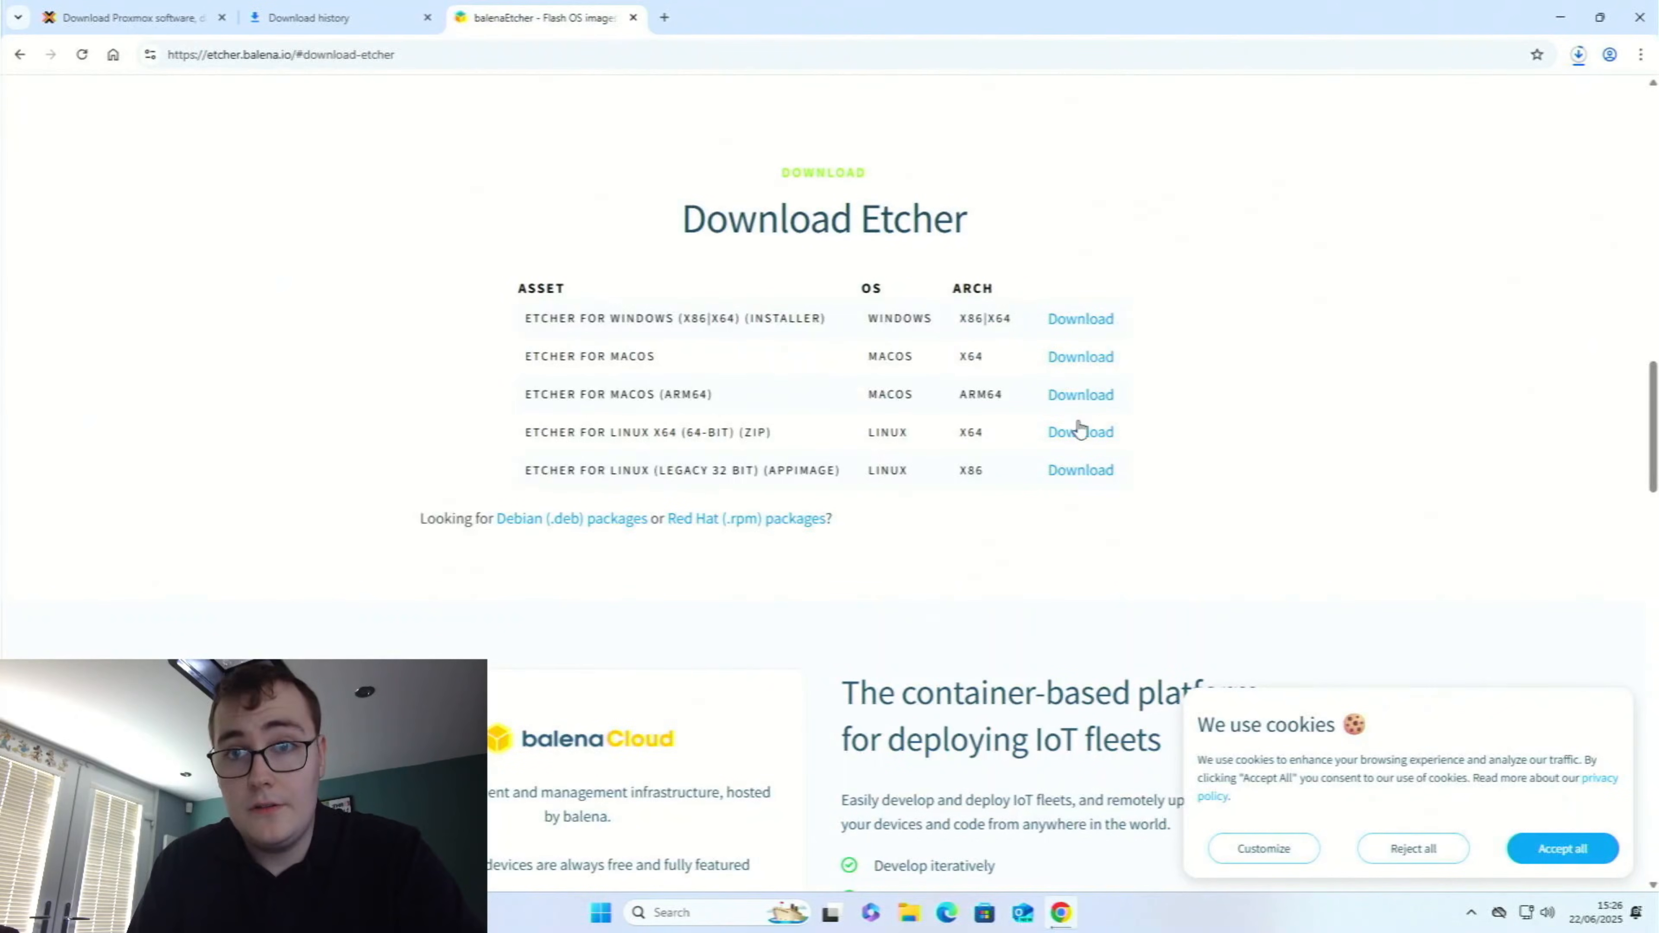
Bring up the download history and run the downloaded balenaEtcher-2.1.2.Setup.exe, accepting the security warning
{"action": "left_click", "coordinate": [1578, 54]}
{"action": "left_click", "coordinate": [1426, 264]}
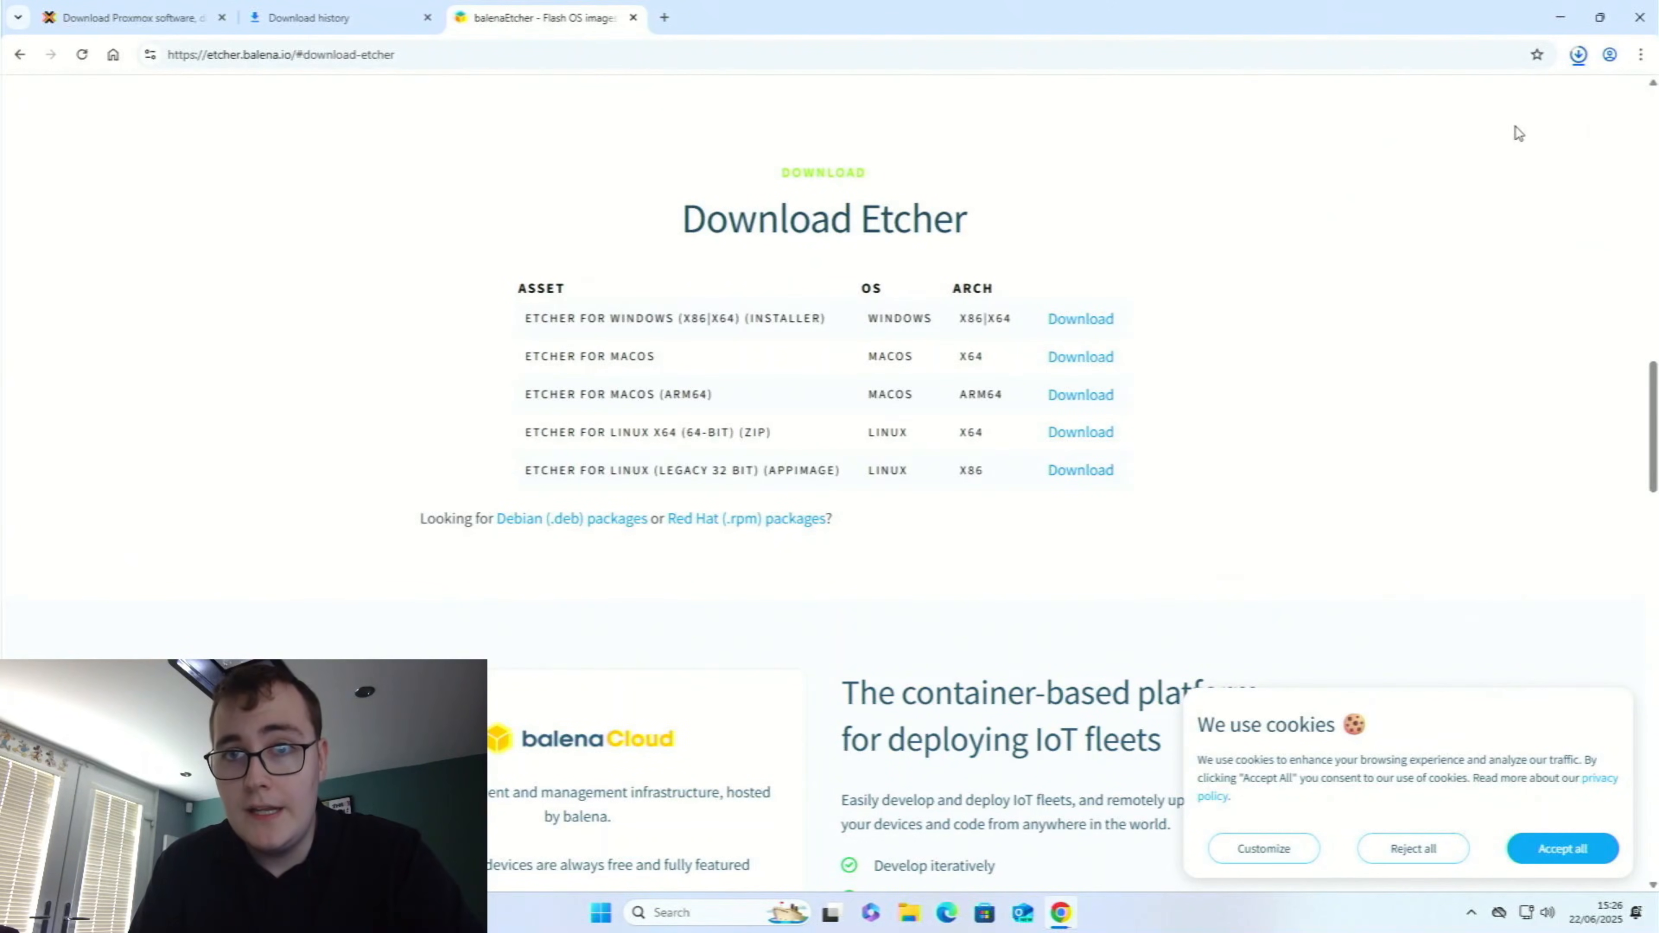
{"action": "left_click", "coordinate": [1575, 60]}
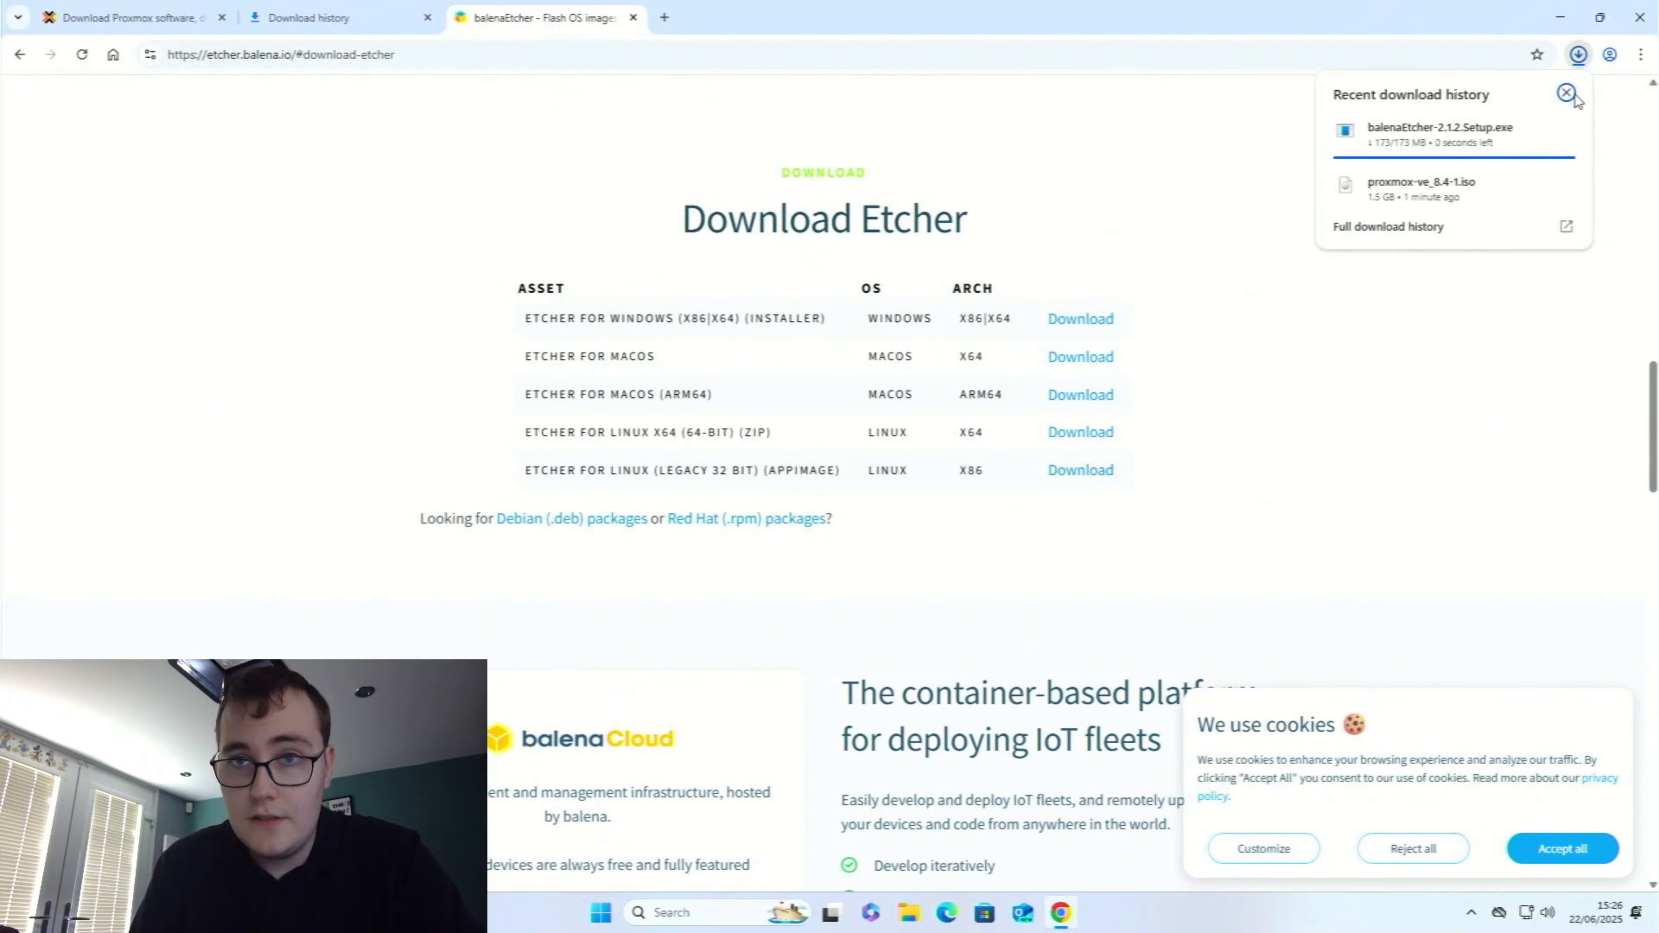
{"action": "left_click", "coordinate": [1532, 241]}
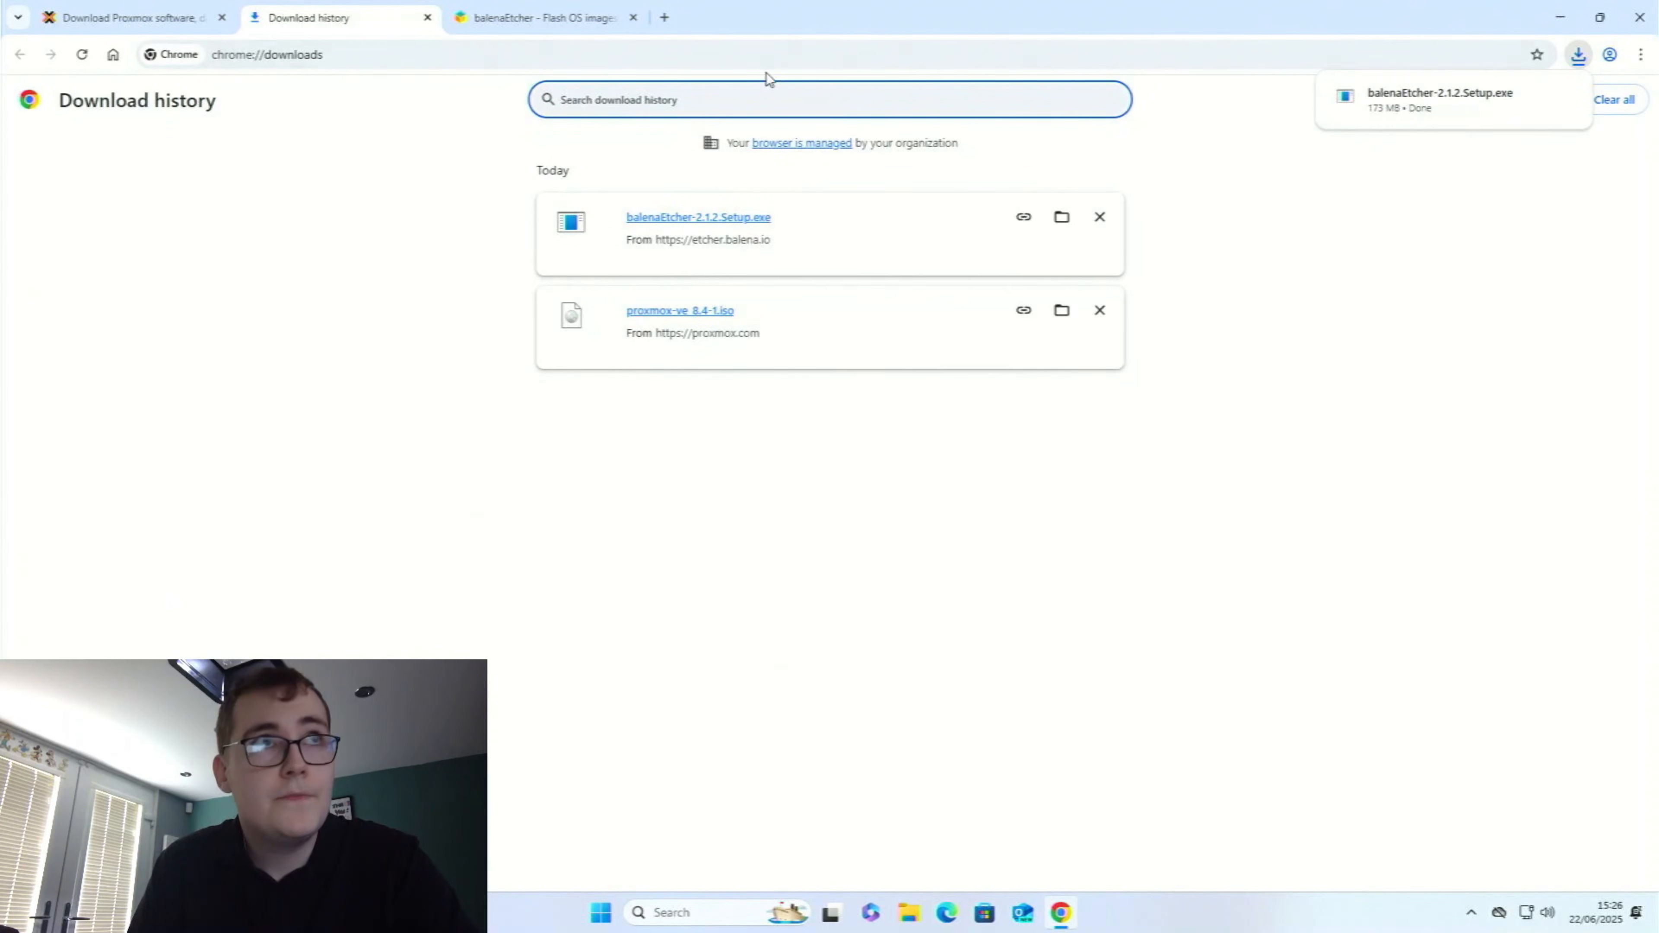
{"action": "left_click", "coordinate": [745, 227]}
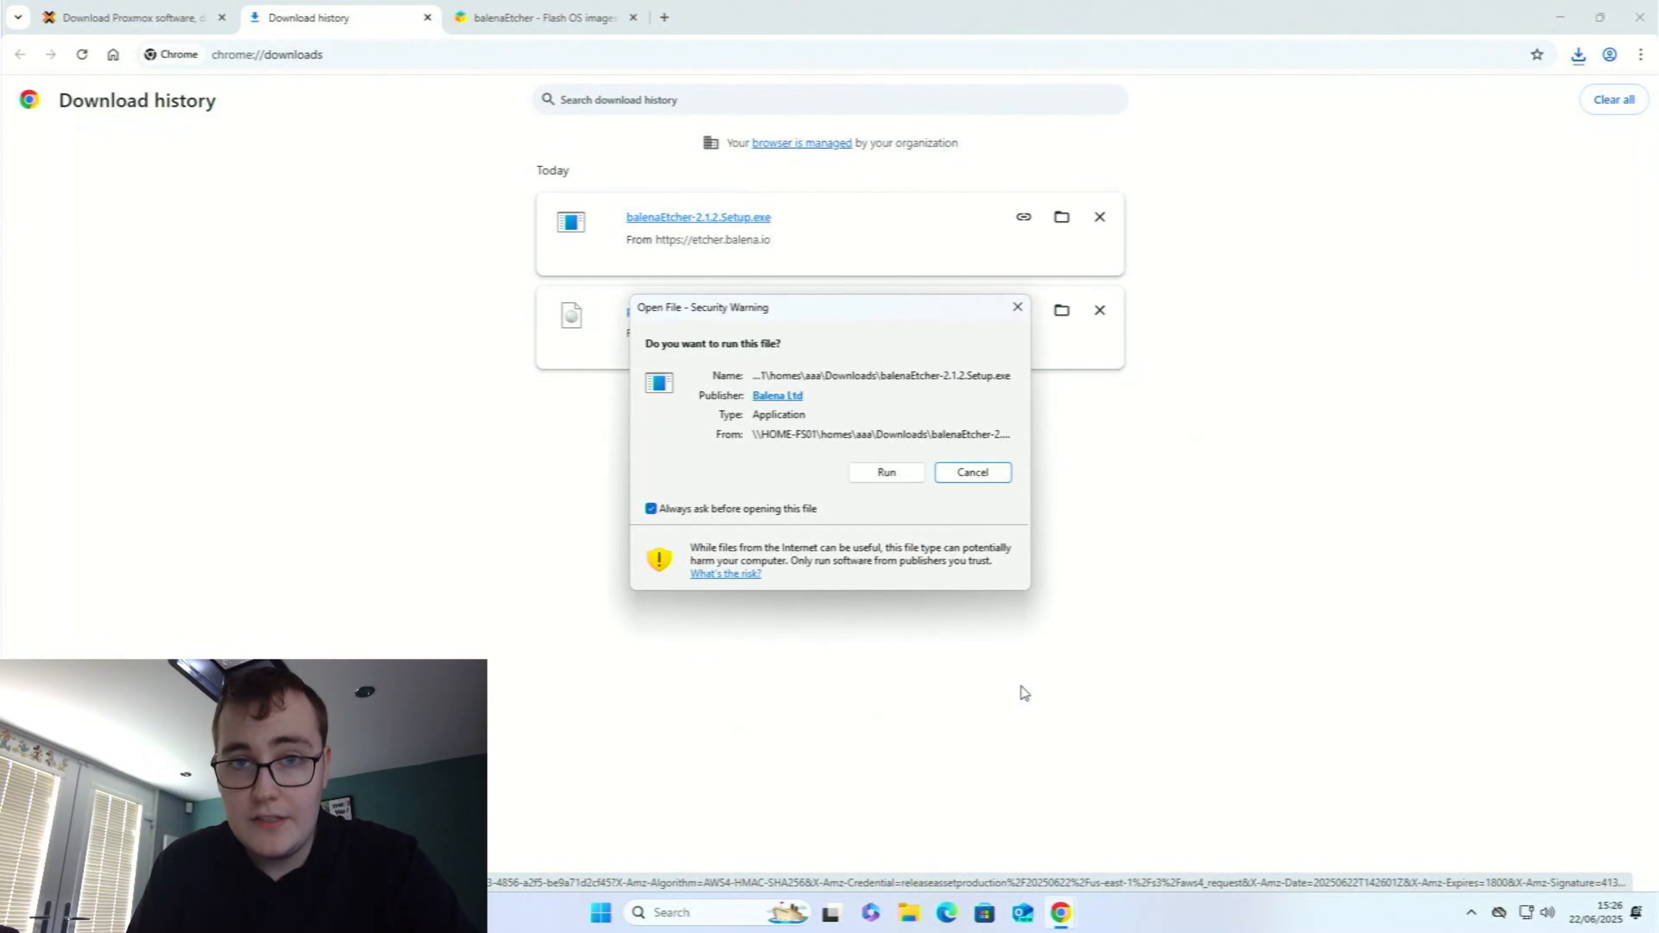
{"action": "left_click", "coordinate": [886, 472]}
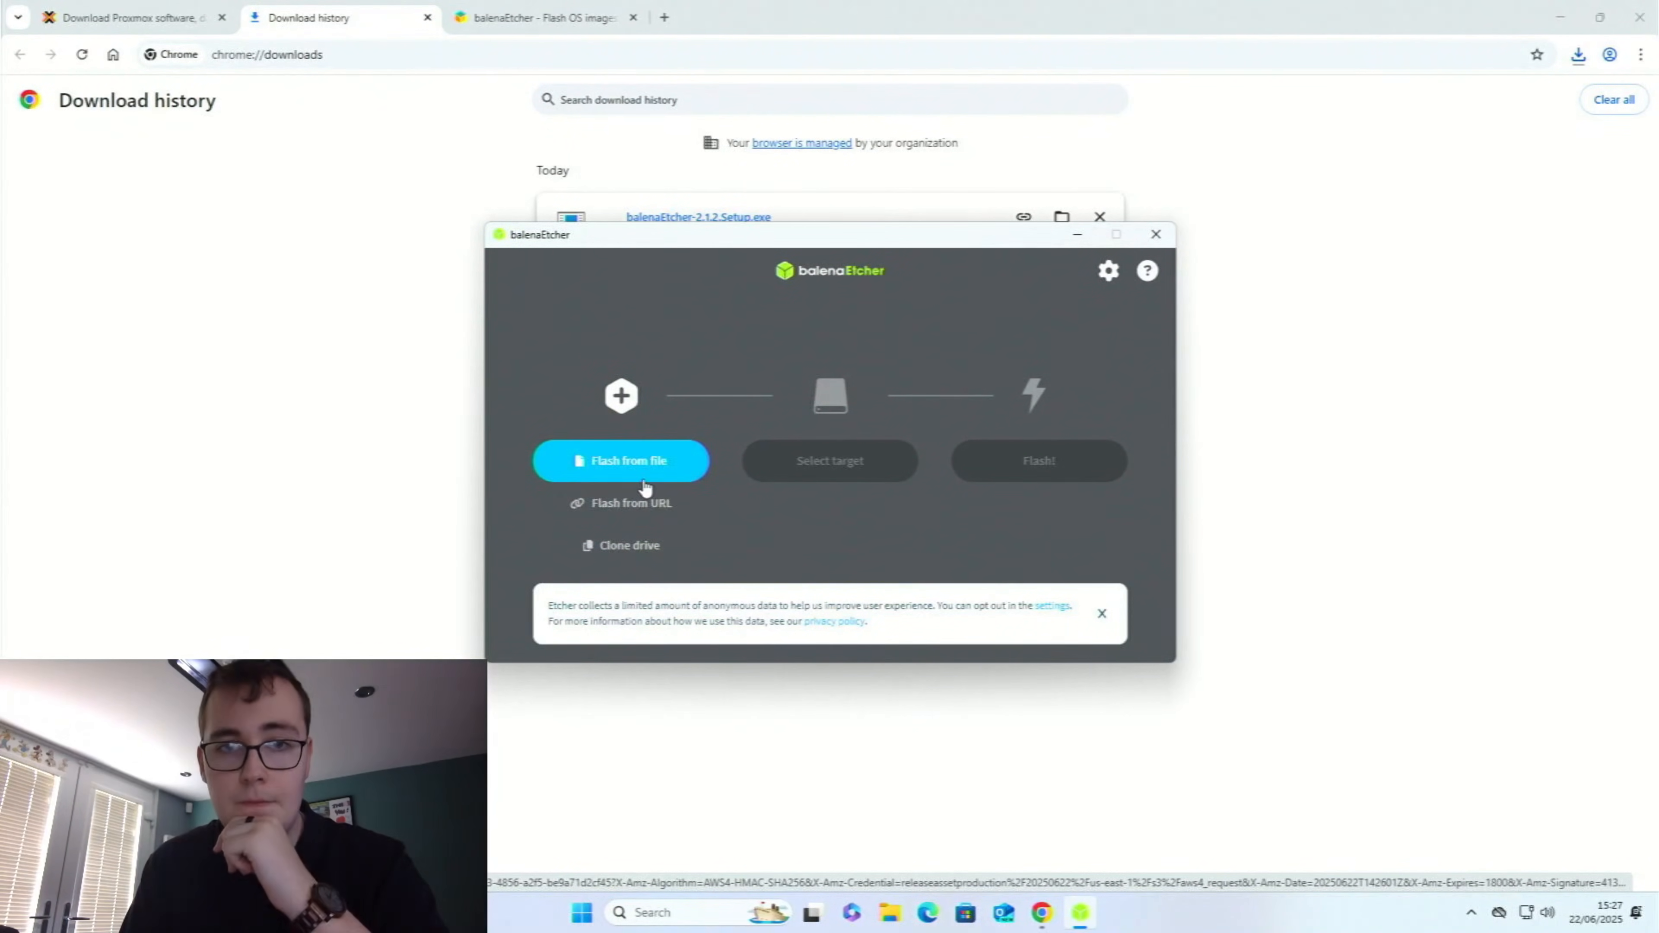
Load proxmox-ve_8.4-1 from the Downloads folder as the image file to flash
{"action": "left_click", "coordinate": [646, 462]}
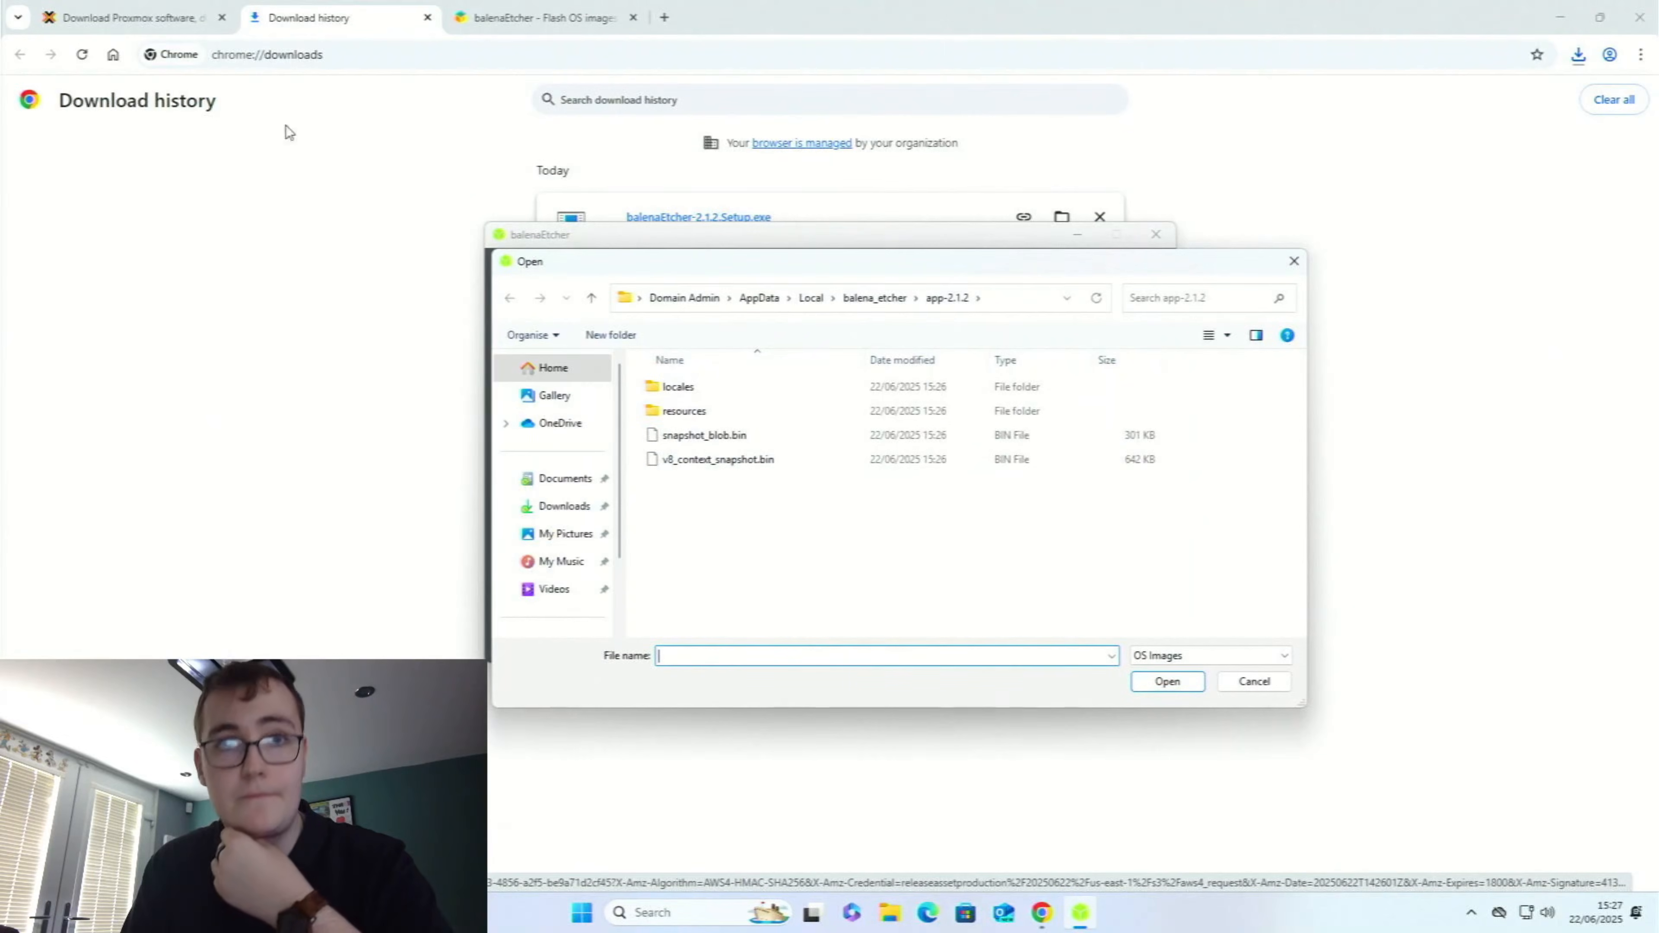
{"action": "left_click", "coordinate": [546, 505]}
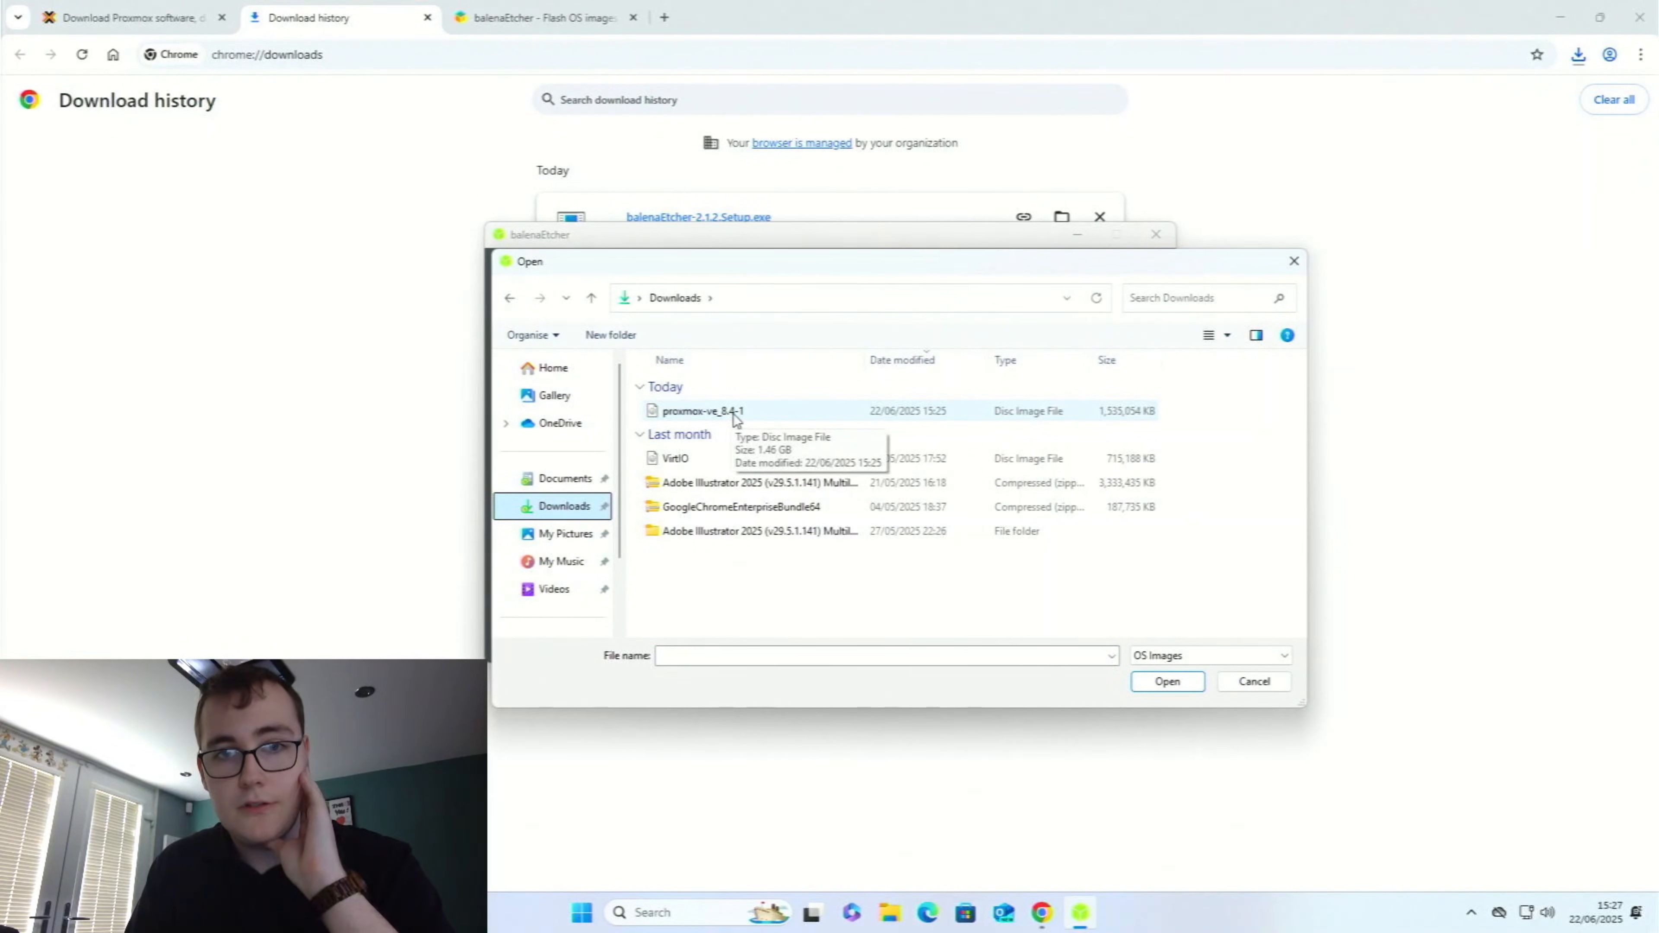
{"action": "left_click", "coordinate": [741, 415]}
{"action": "double_click", "coordinate": [741, 416]}
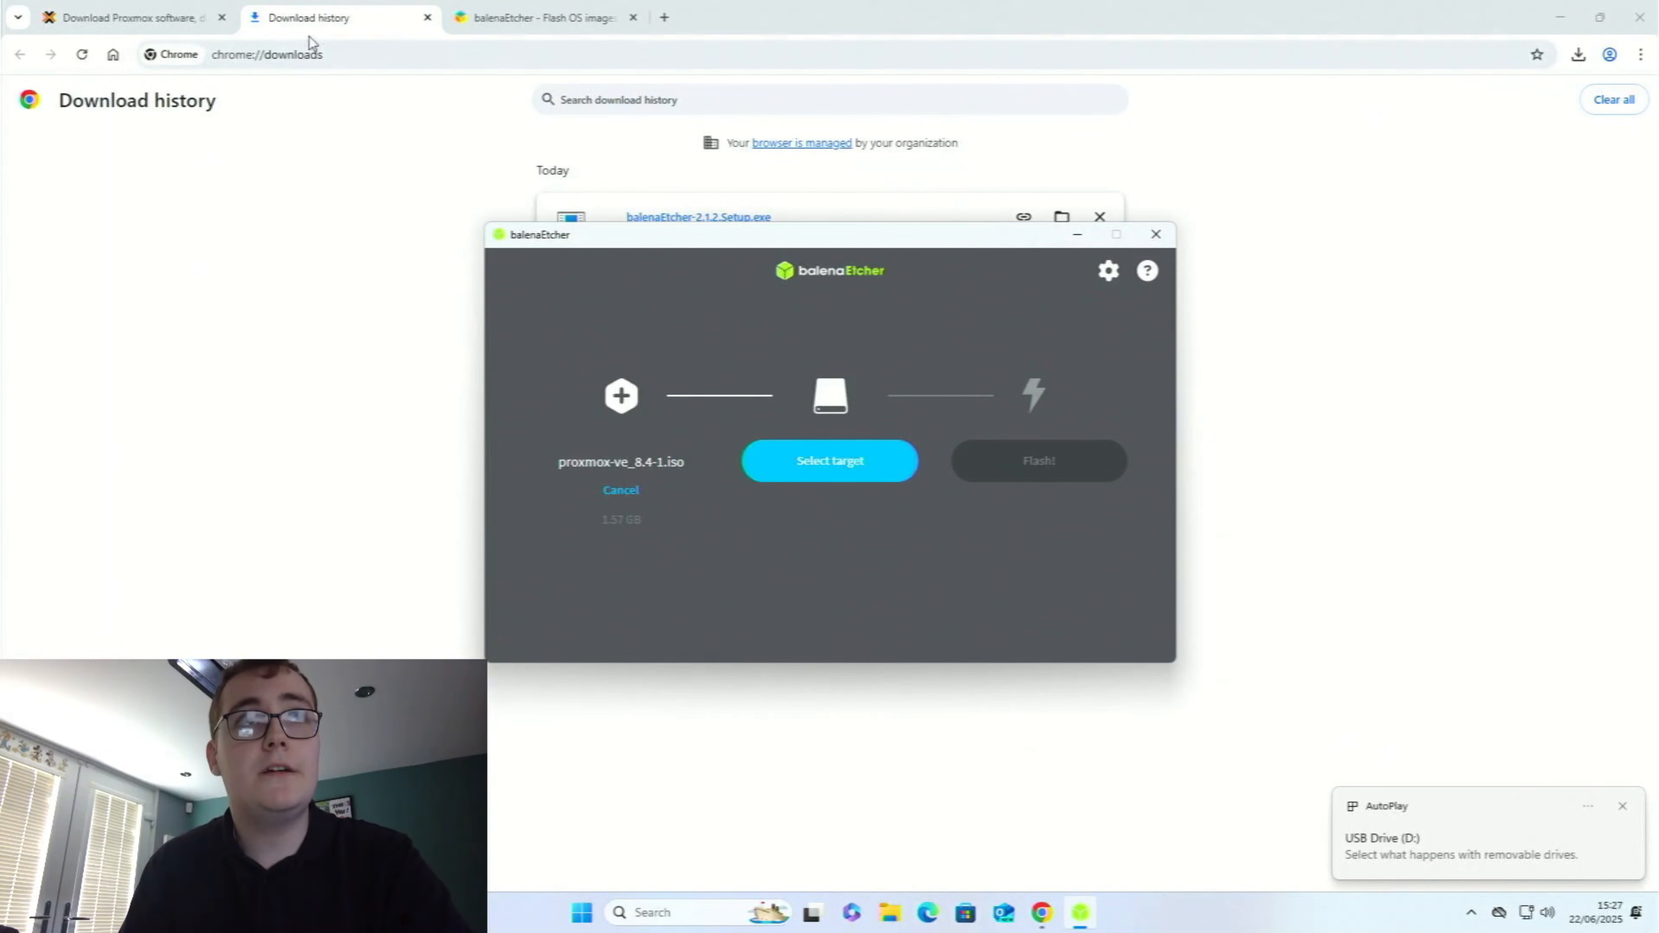
Choose the USB SanDisk 3.2Gen1 USB Device as the target and flash the image to it, allowing the requested device changes
{"action": "left_click", "coordinate": [861, 475]}
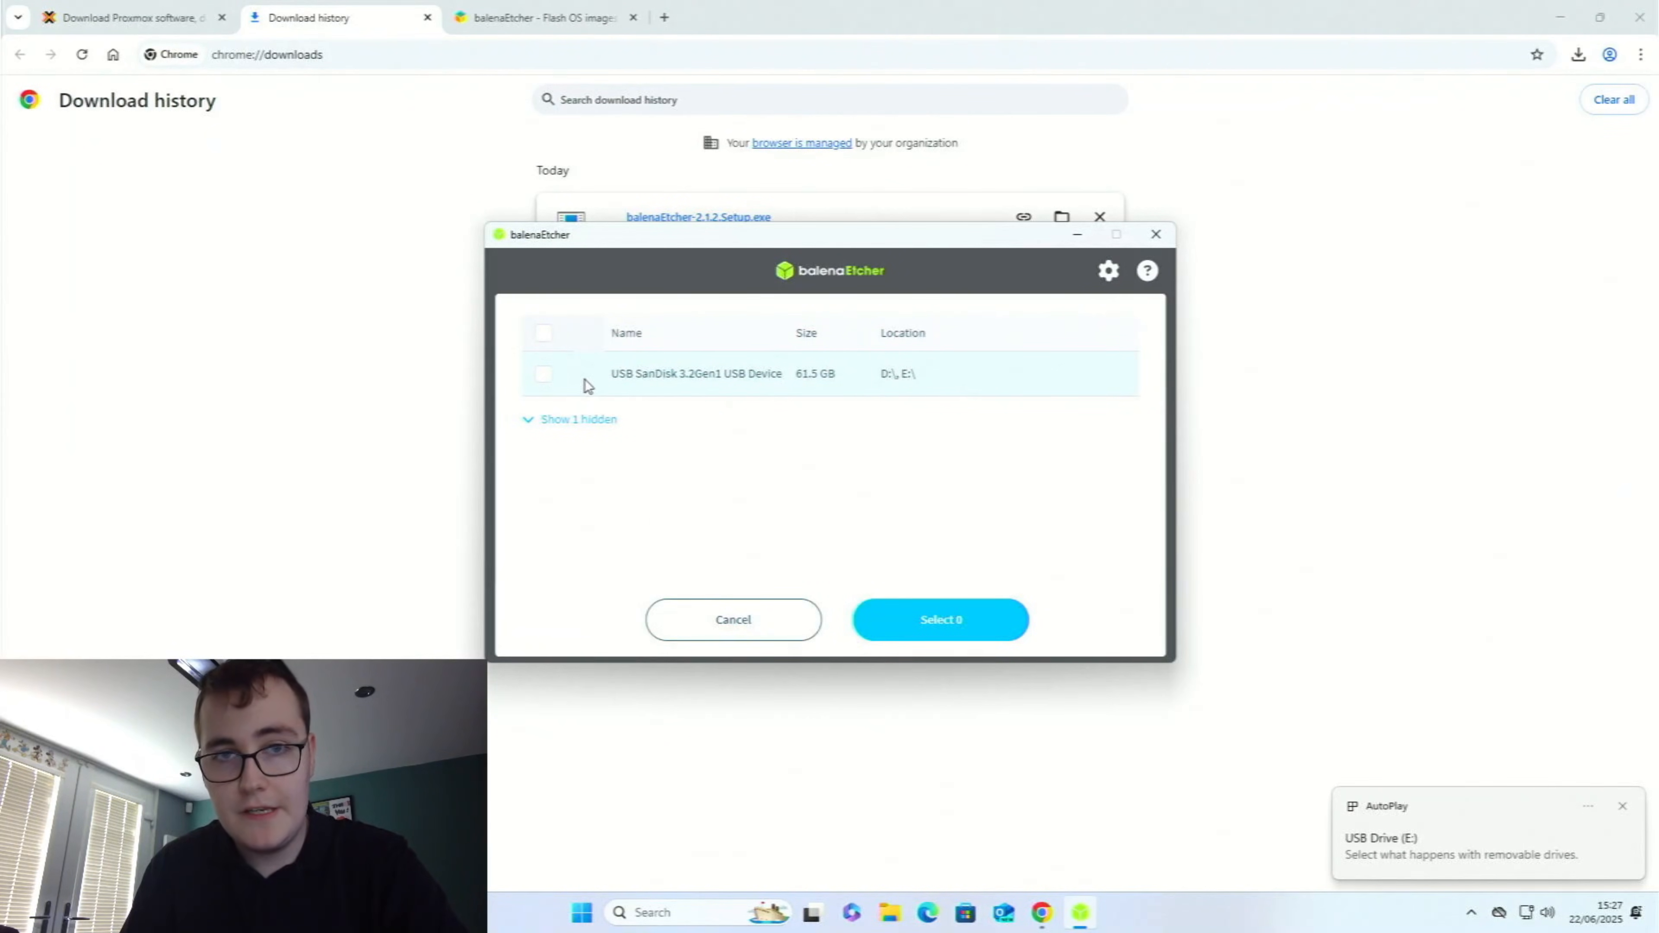
{"action": "left_click", "coordinate": [543, 374]}
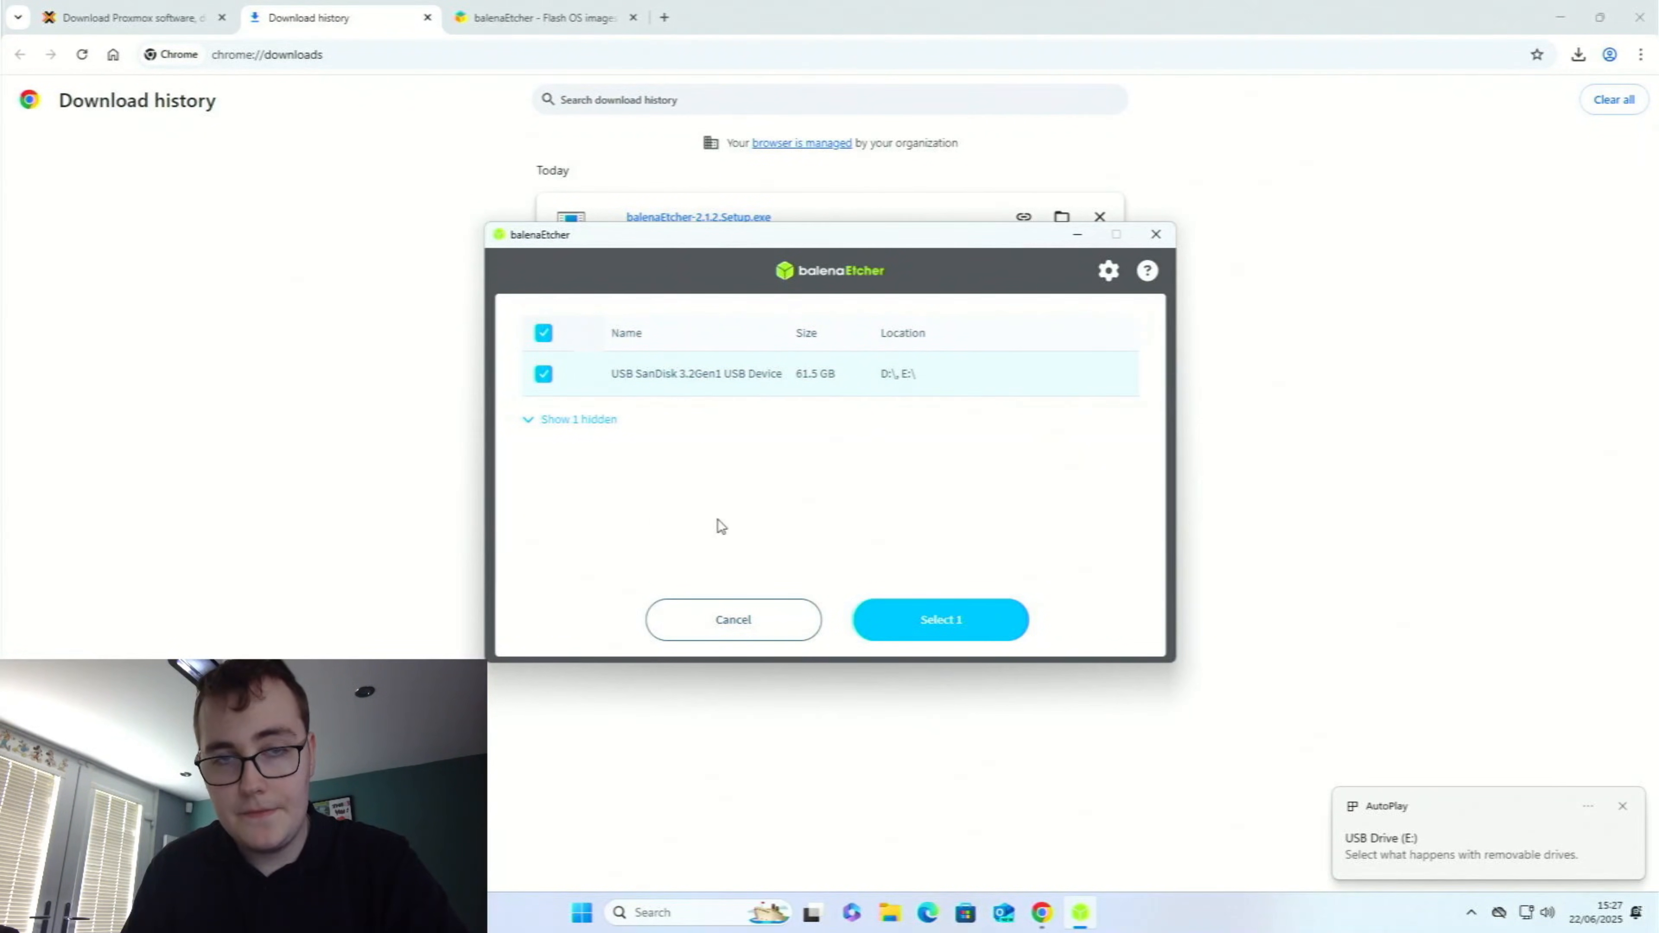
{"action": "left_click", "coordinate": [911, 621]}
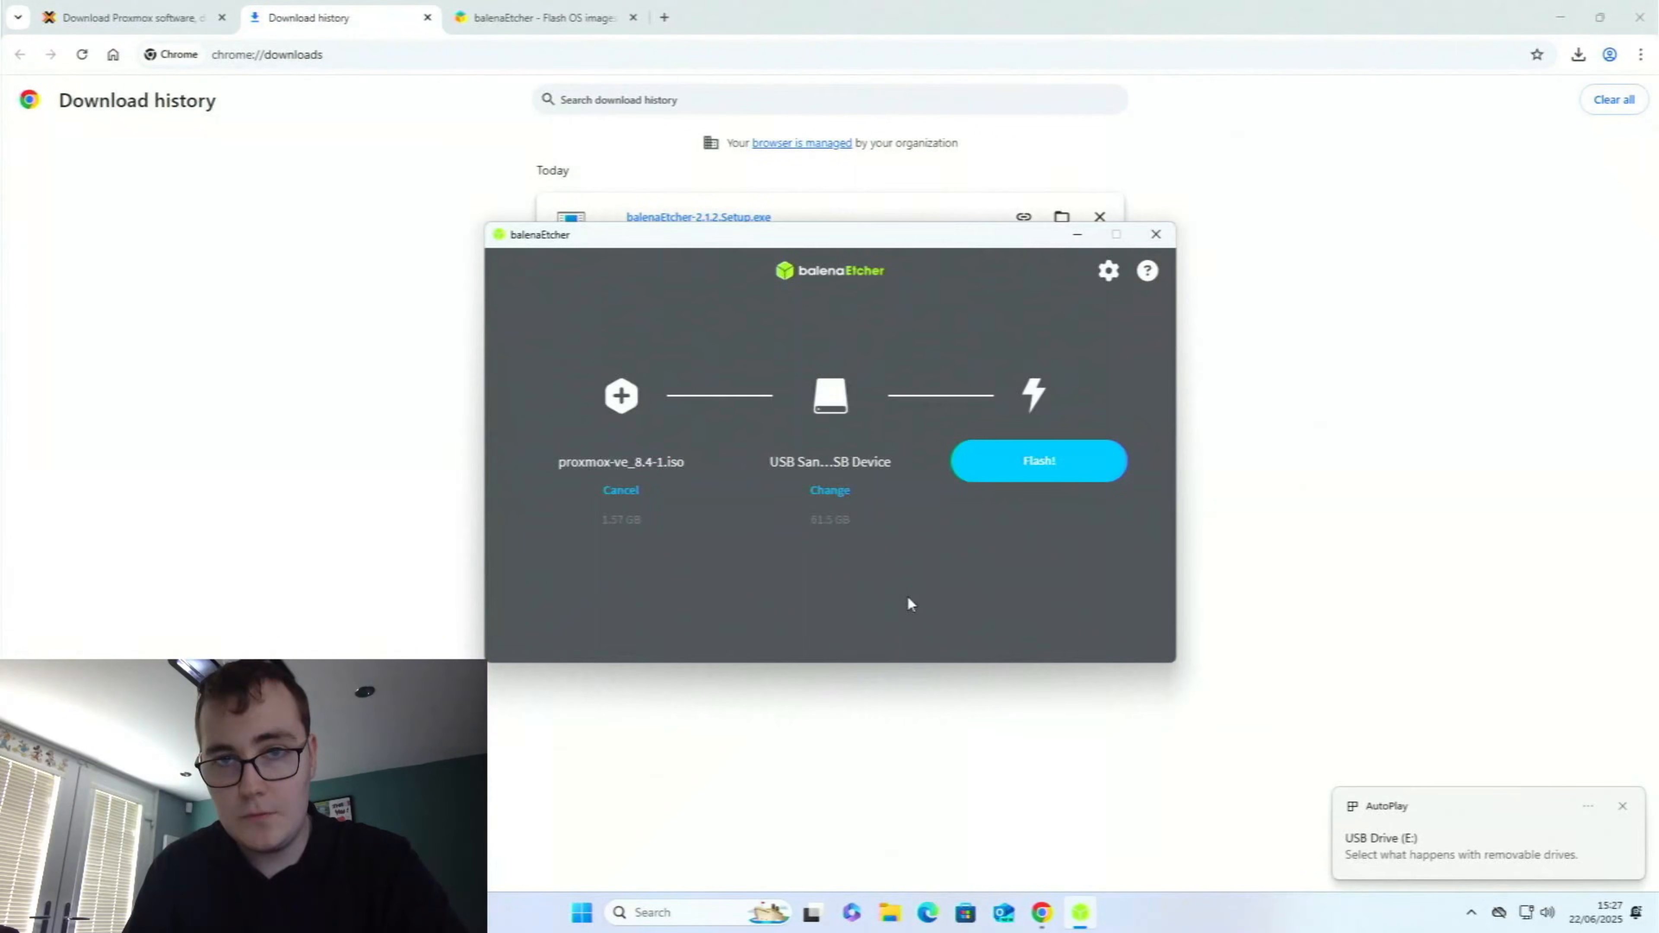
{"action": "left_click", "coordinate": [1006, 463]}
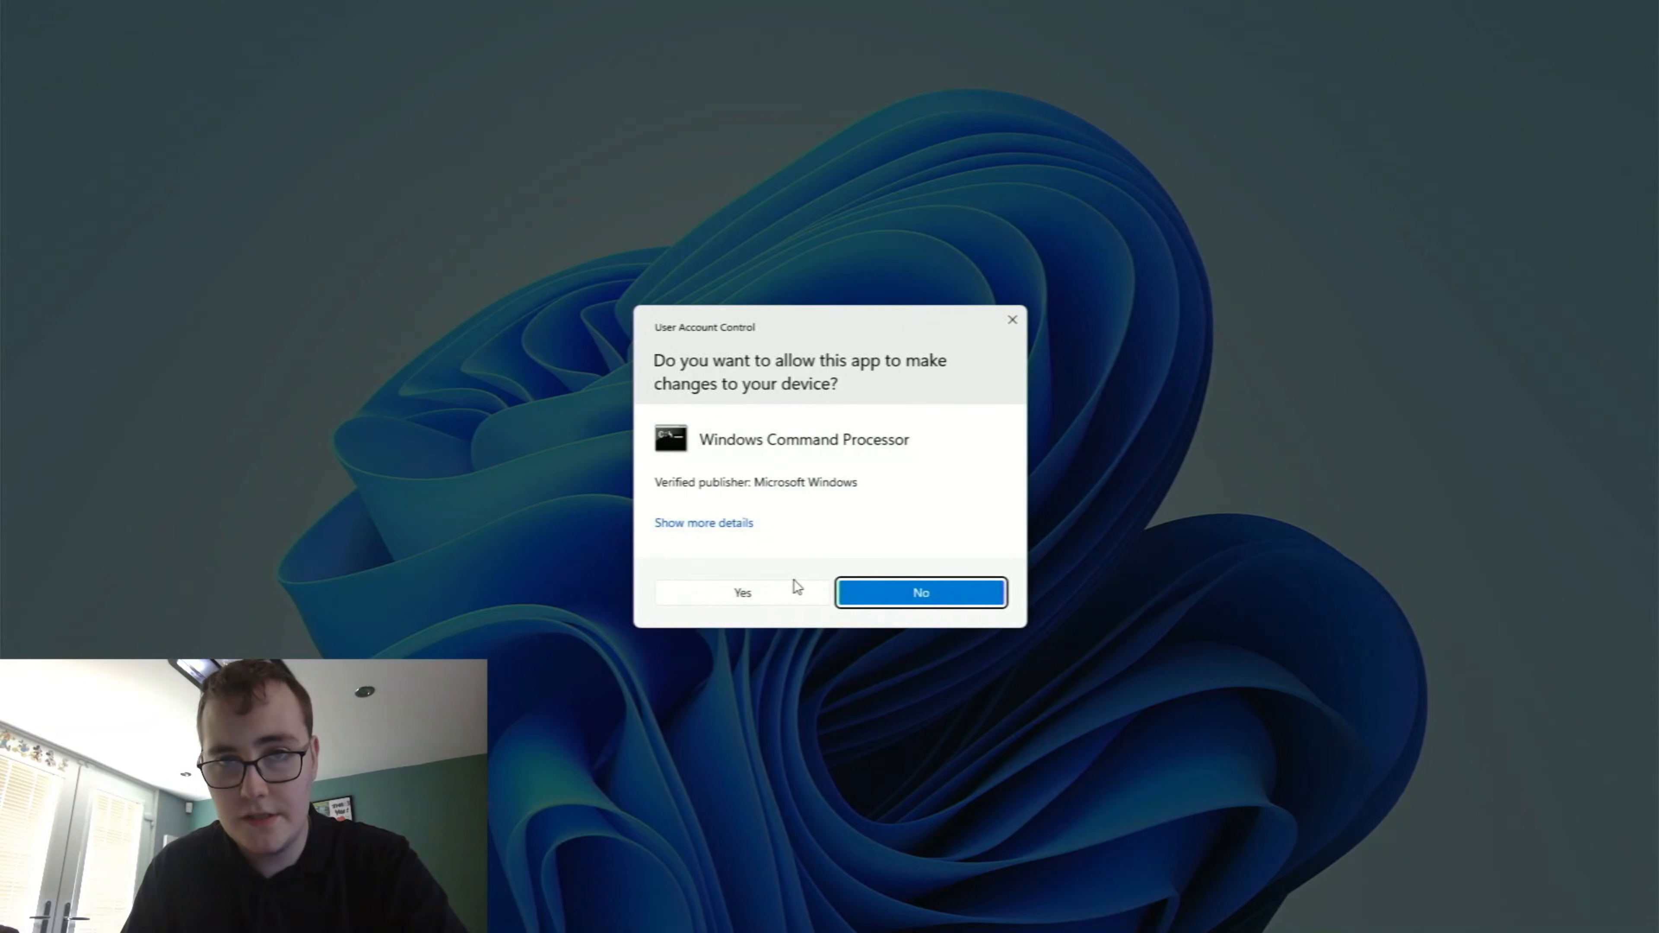
{"action": "left_click", "coordinate": [794, 601]}
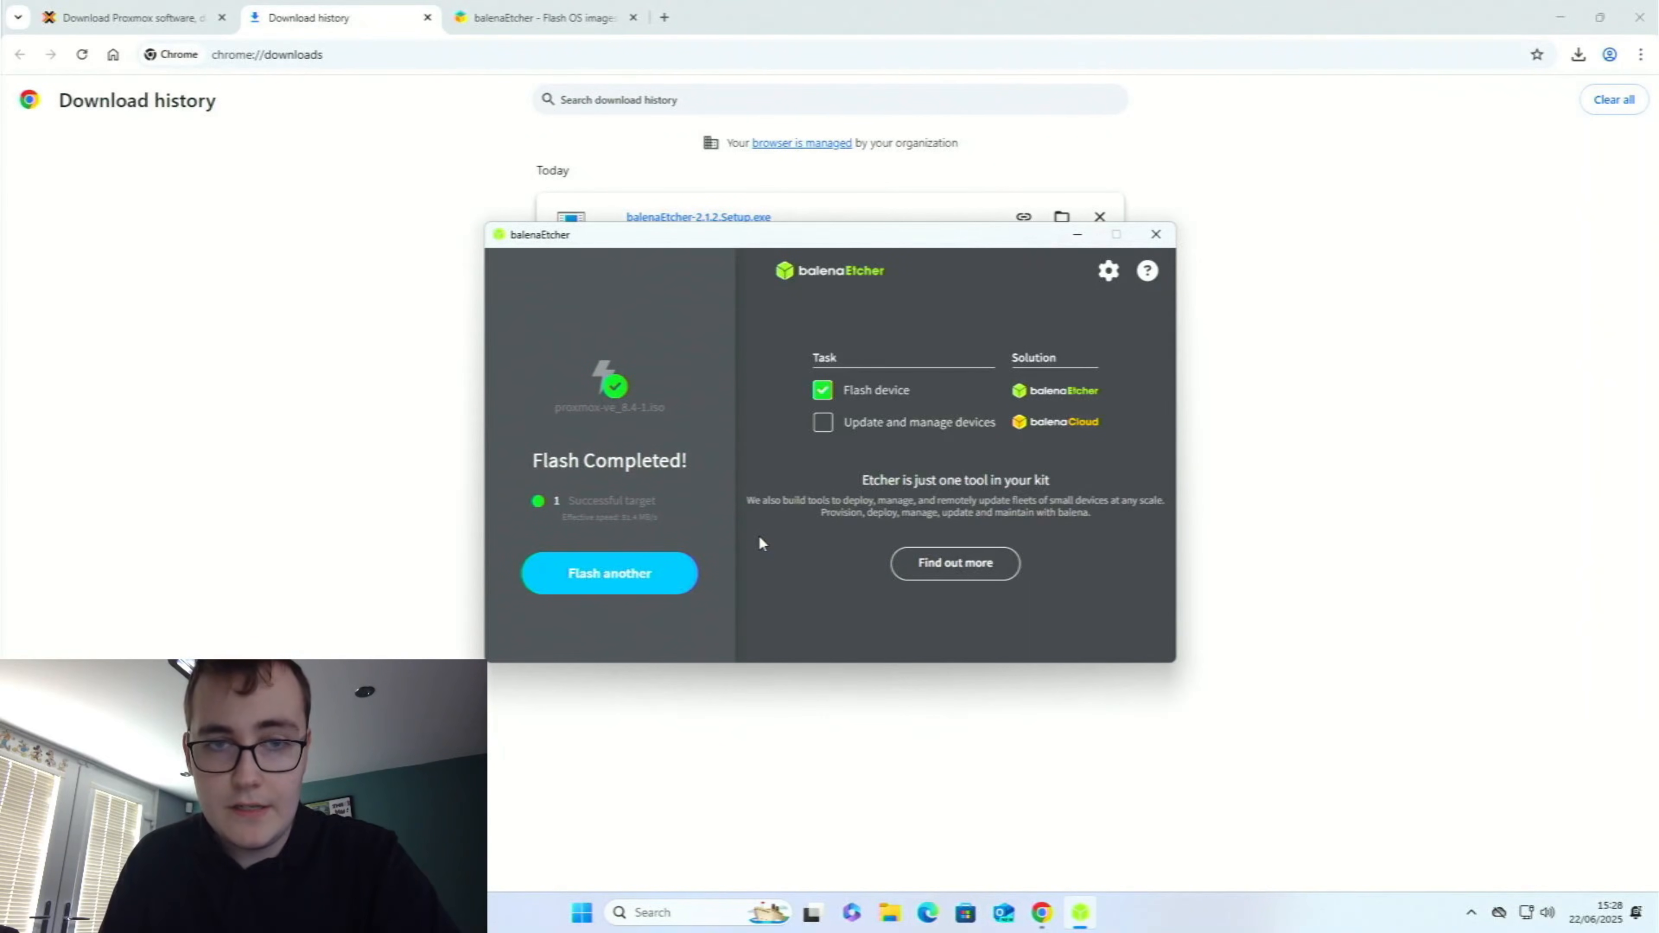
Restart the computer and enter the ASRock UEFI setup during boot
{"action": "left_click", "coordinate": [700, 919]}
{"action": "left_click", "coordinate": [582, 912]}
{"action": "left_click", "coordinate": [1043, 848]}
{"action": "left_click", "coordinate": [1045, 818]}
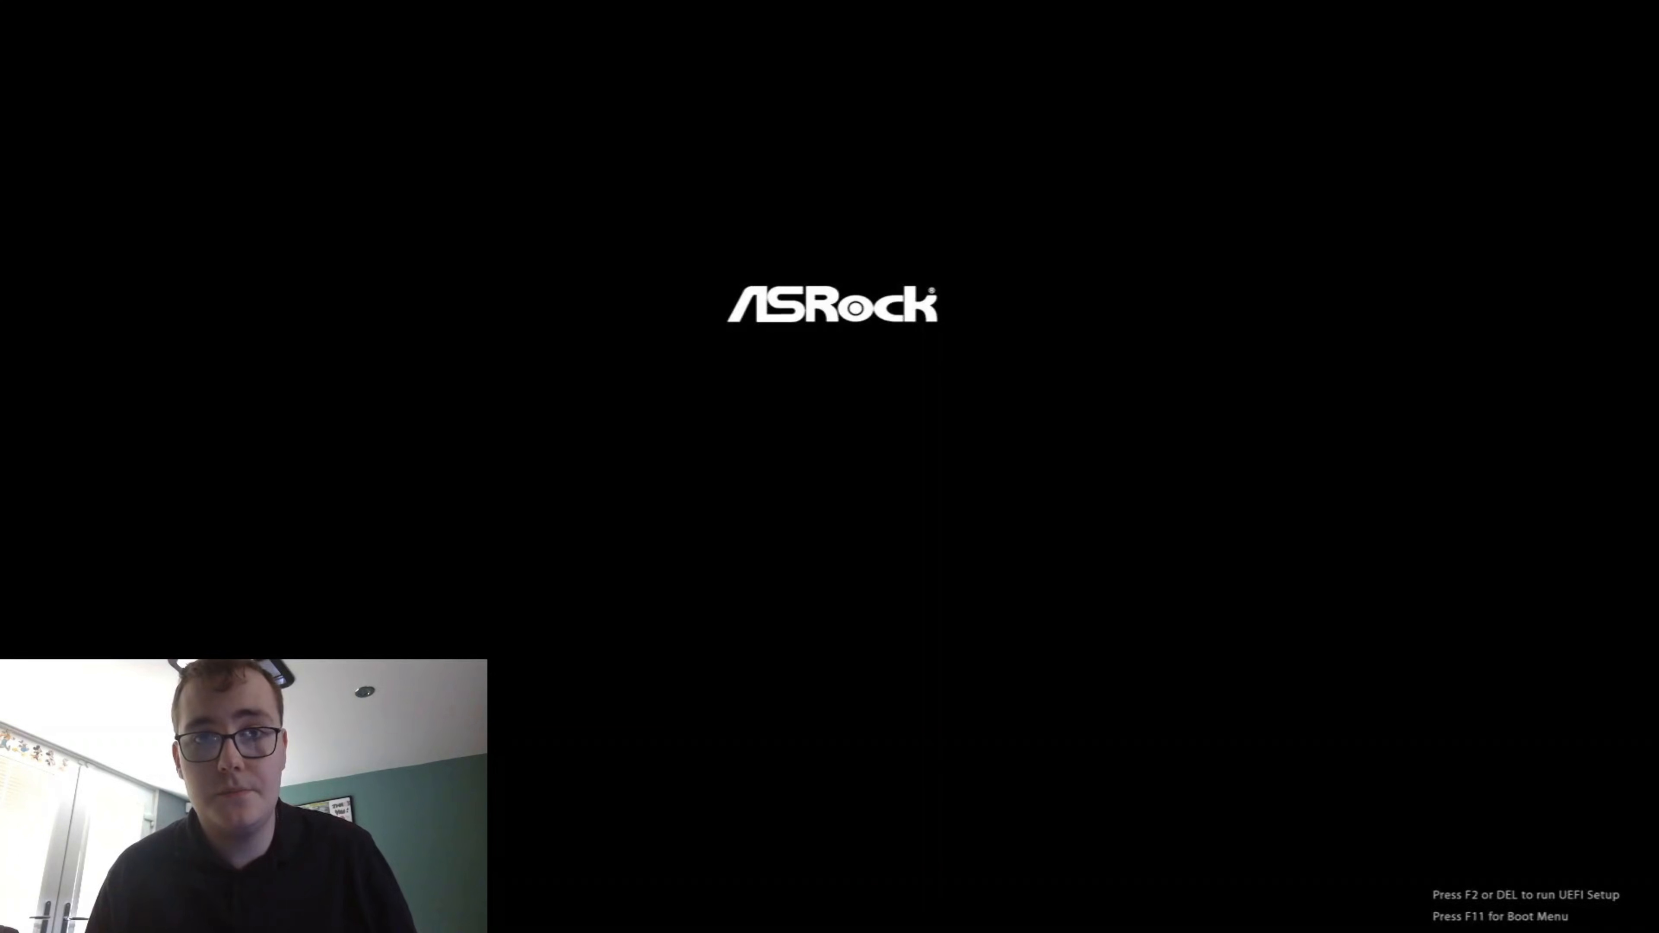
{"action": "key", "text": "F2"}
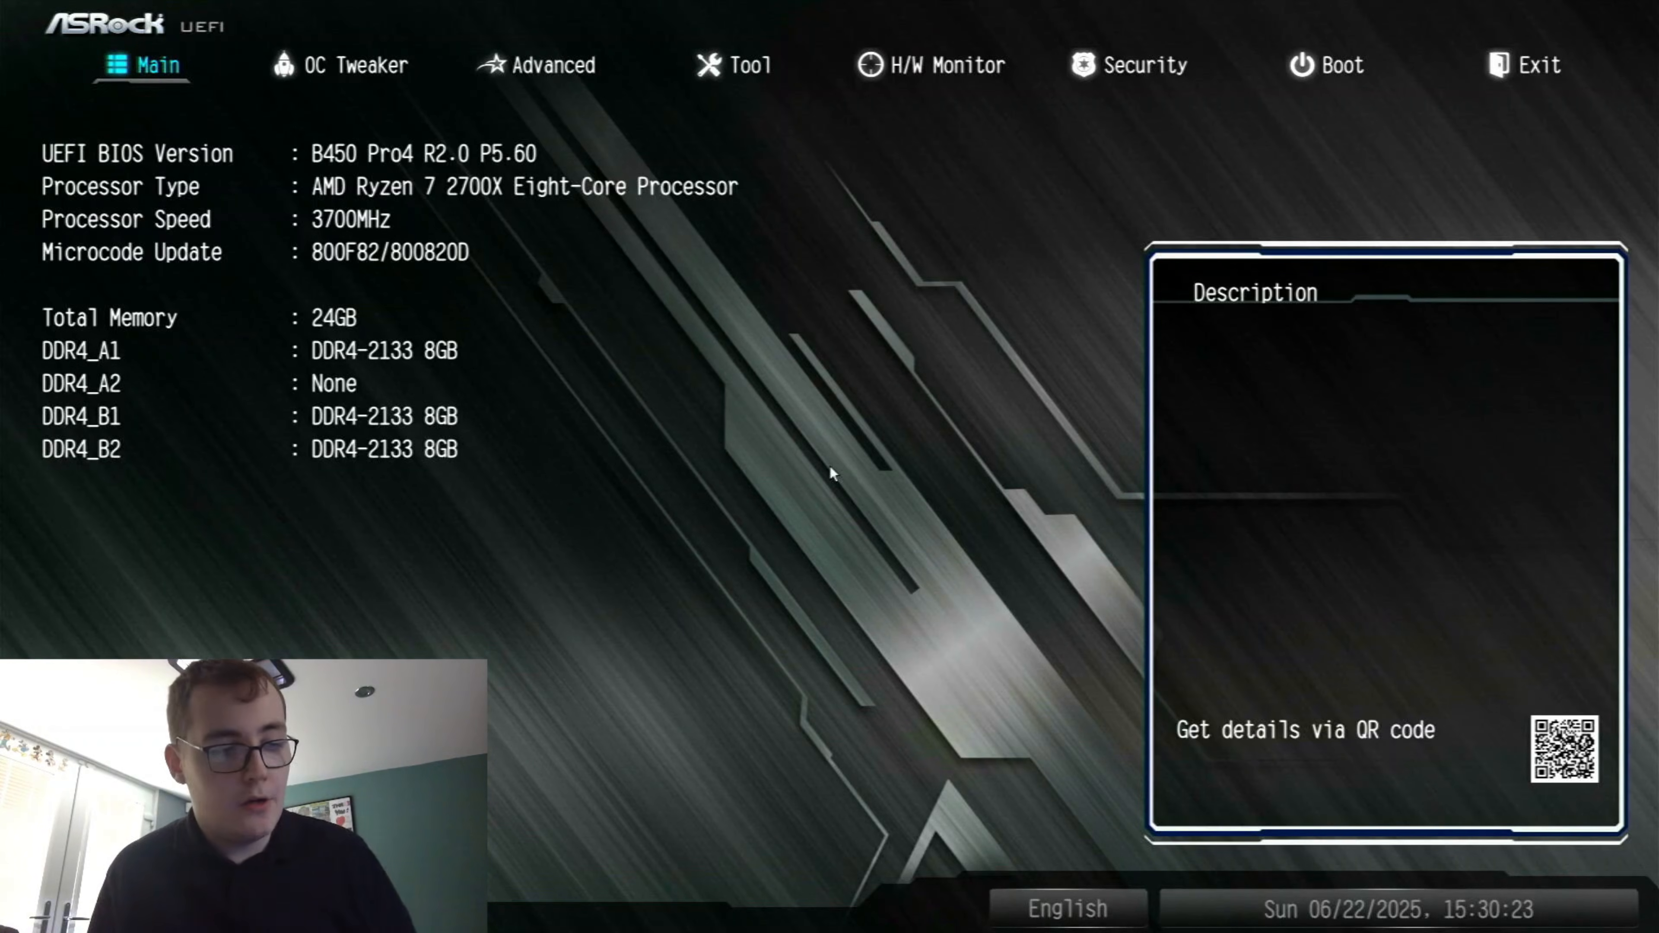
Check the SVM Mode virtualization setting in the advanced CPU Configuration, and return to the Advanced overview
{"action": "key", "text": "Right"}
{"action": "key", "text": "Right"}
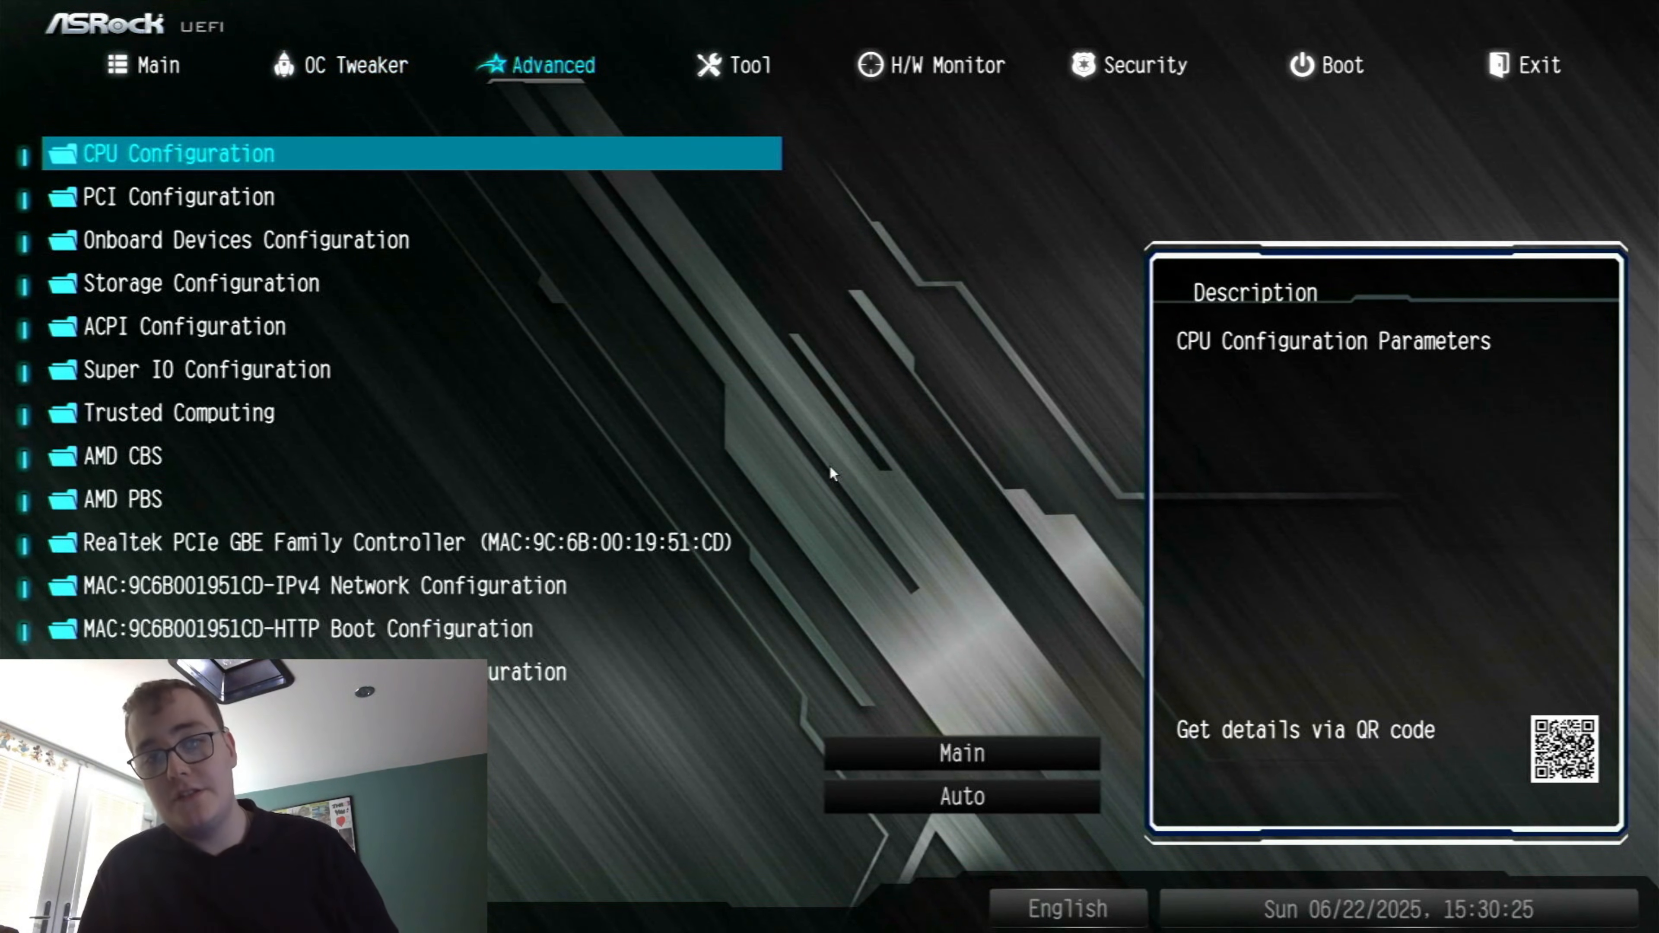
{"action": "key", "text": "Return"}
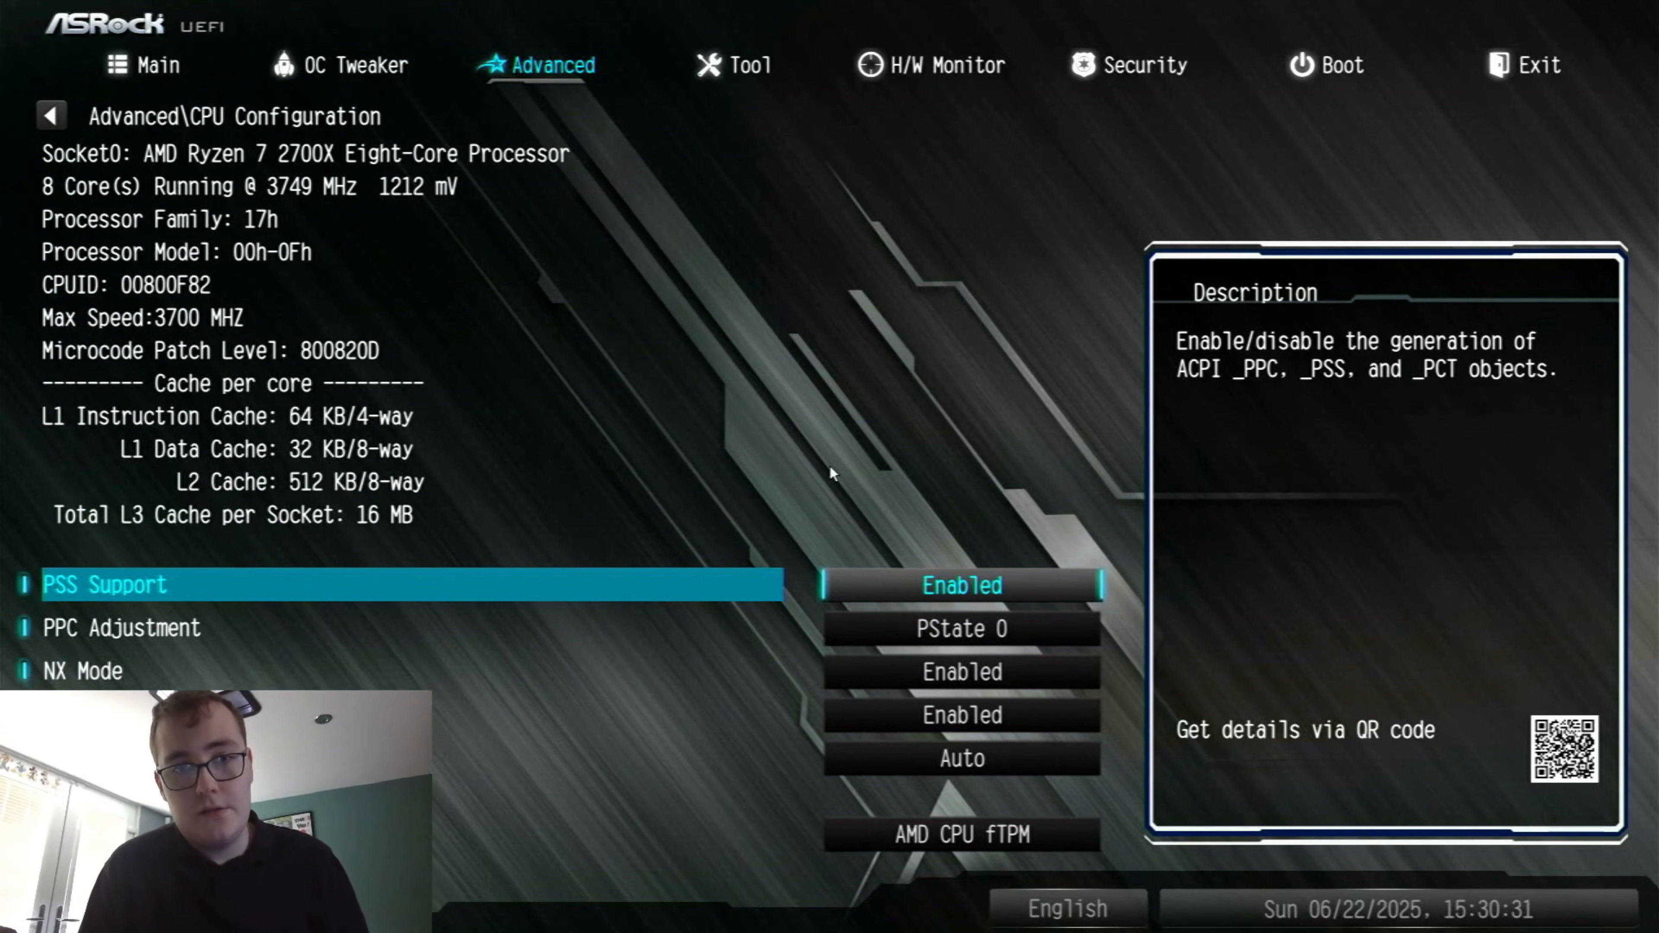
{"action": "key", "text": "Down"}
{"action": "key", "text": "Down"}
{"action": "key", "text": "Down"}
{"action": "key", "text": "Down"}
{"action": "key", "text": "Up"}
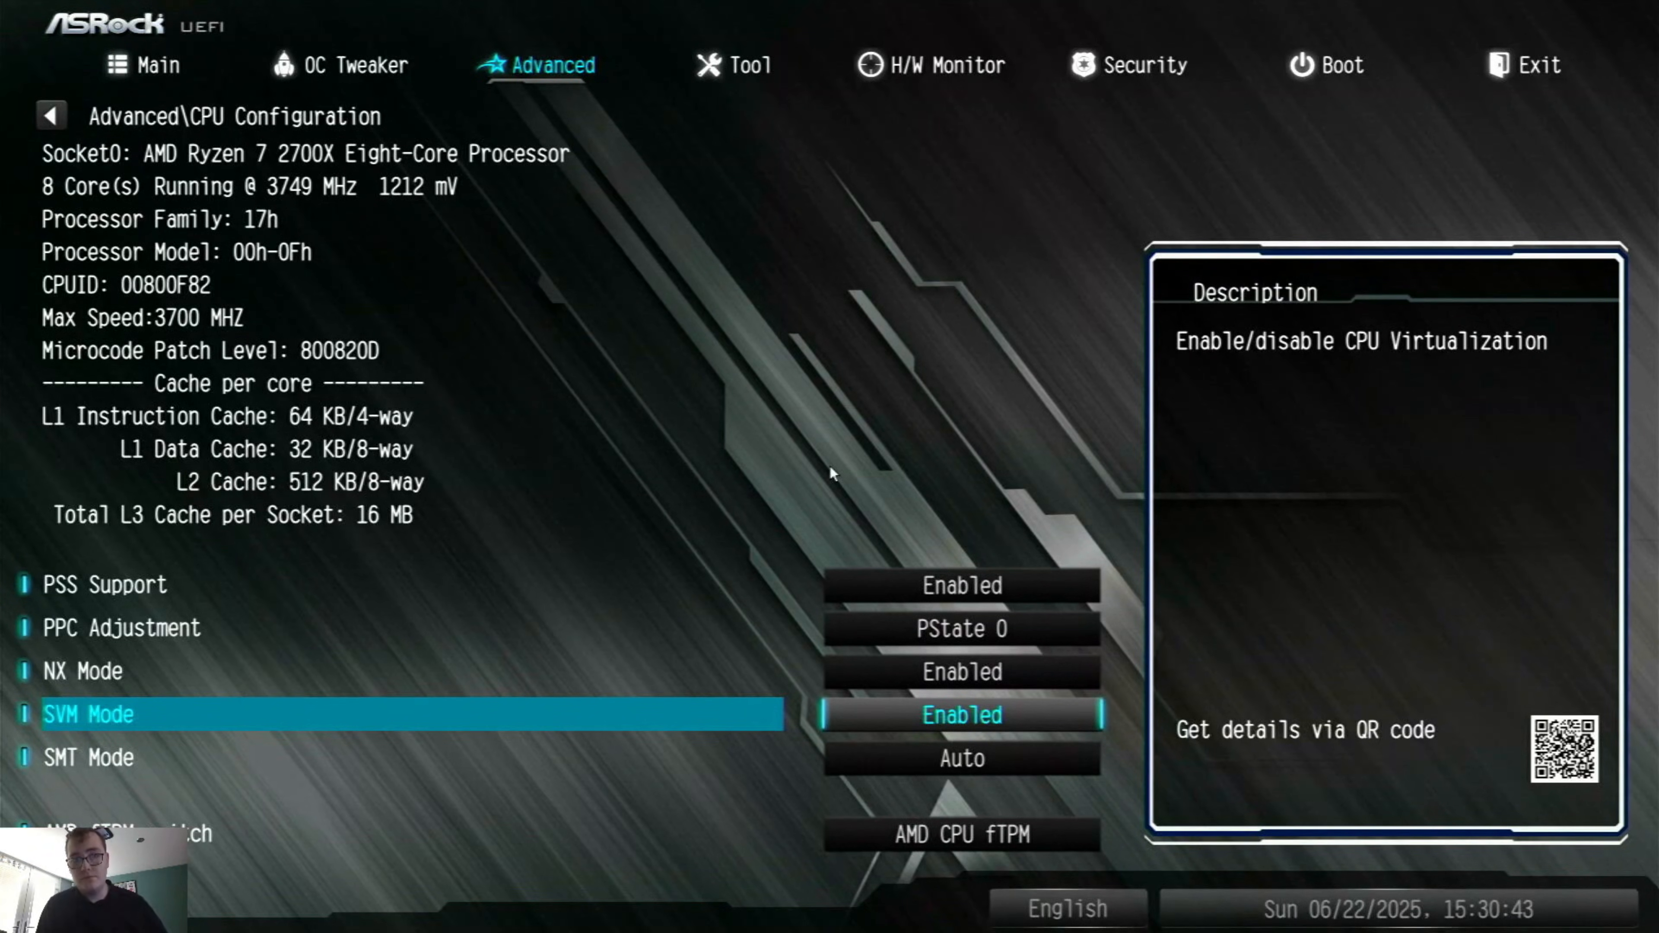
{"action": "key", "text": "Escape"}
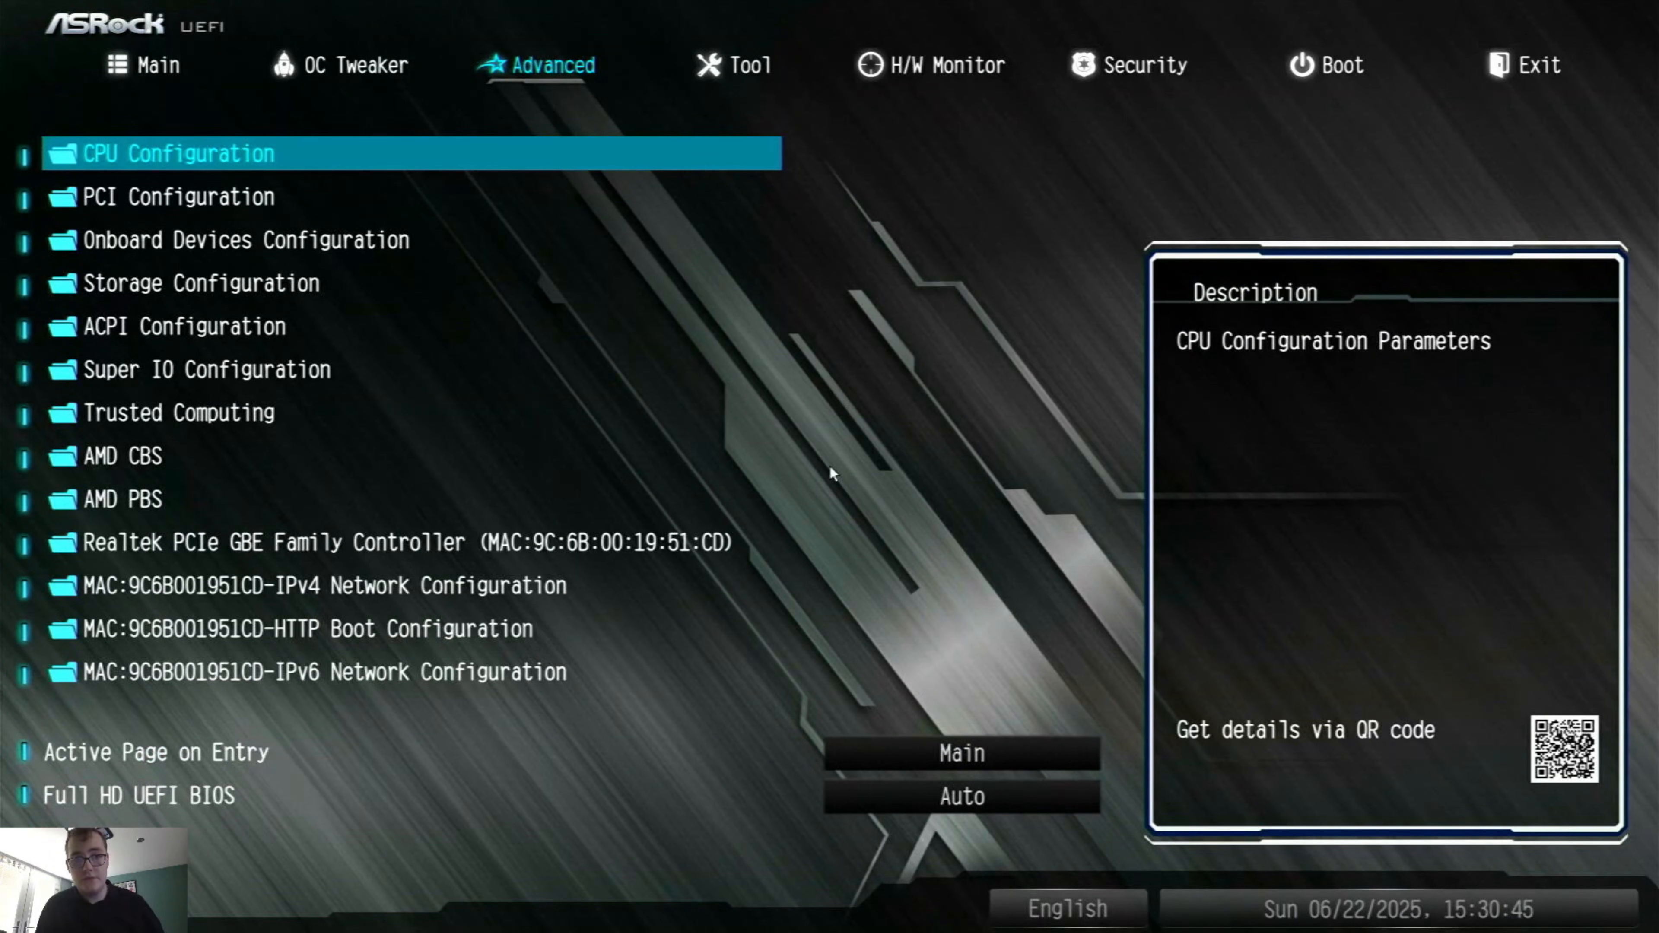
Check the IOMMU setting in the NB Configuration of AMD CBS's NBIO Common Options
{"action": "key", "text": "Down"}
{"action": "key", "text": "Down"}
{"action": "key", "text": "Down"}
{"action": "key", "text": "Down"}
{"action": "key", "text": "Down"}
{"action": "key", "text": "Down"}
{"action": "key", "text": "Down"}
{"action": "key", "text": "Return"}
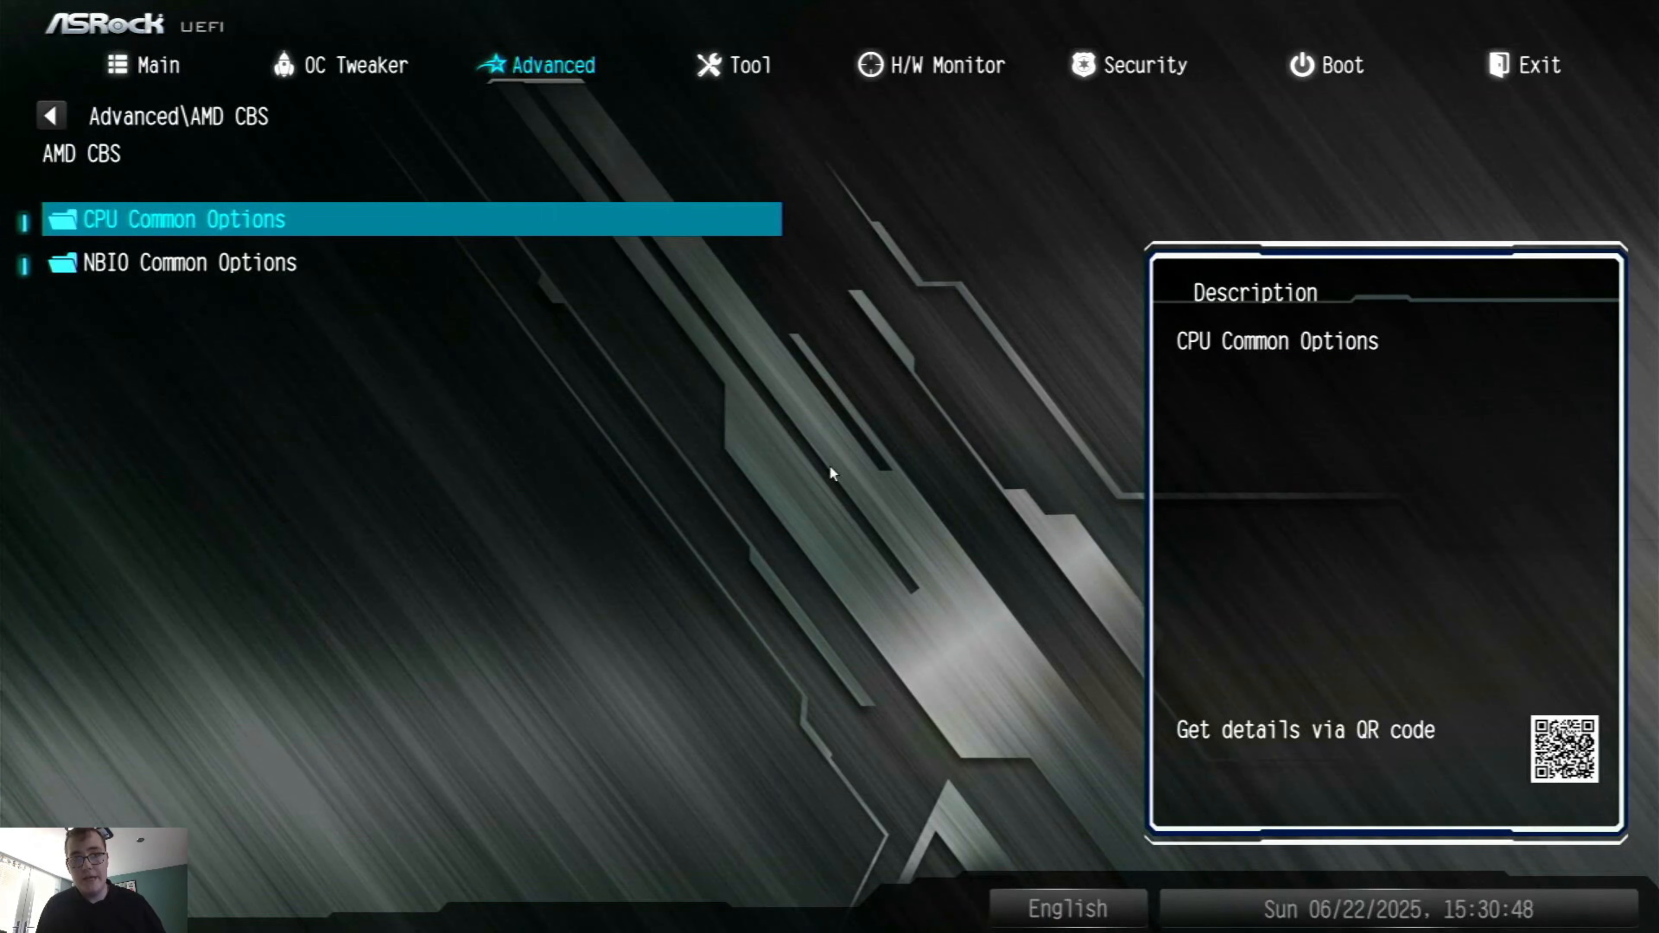
{"action": "key", "text": "Down"}
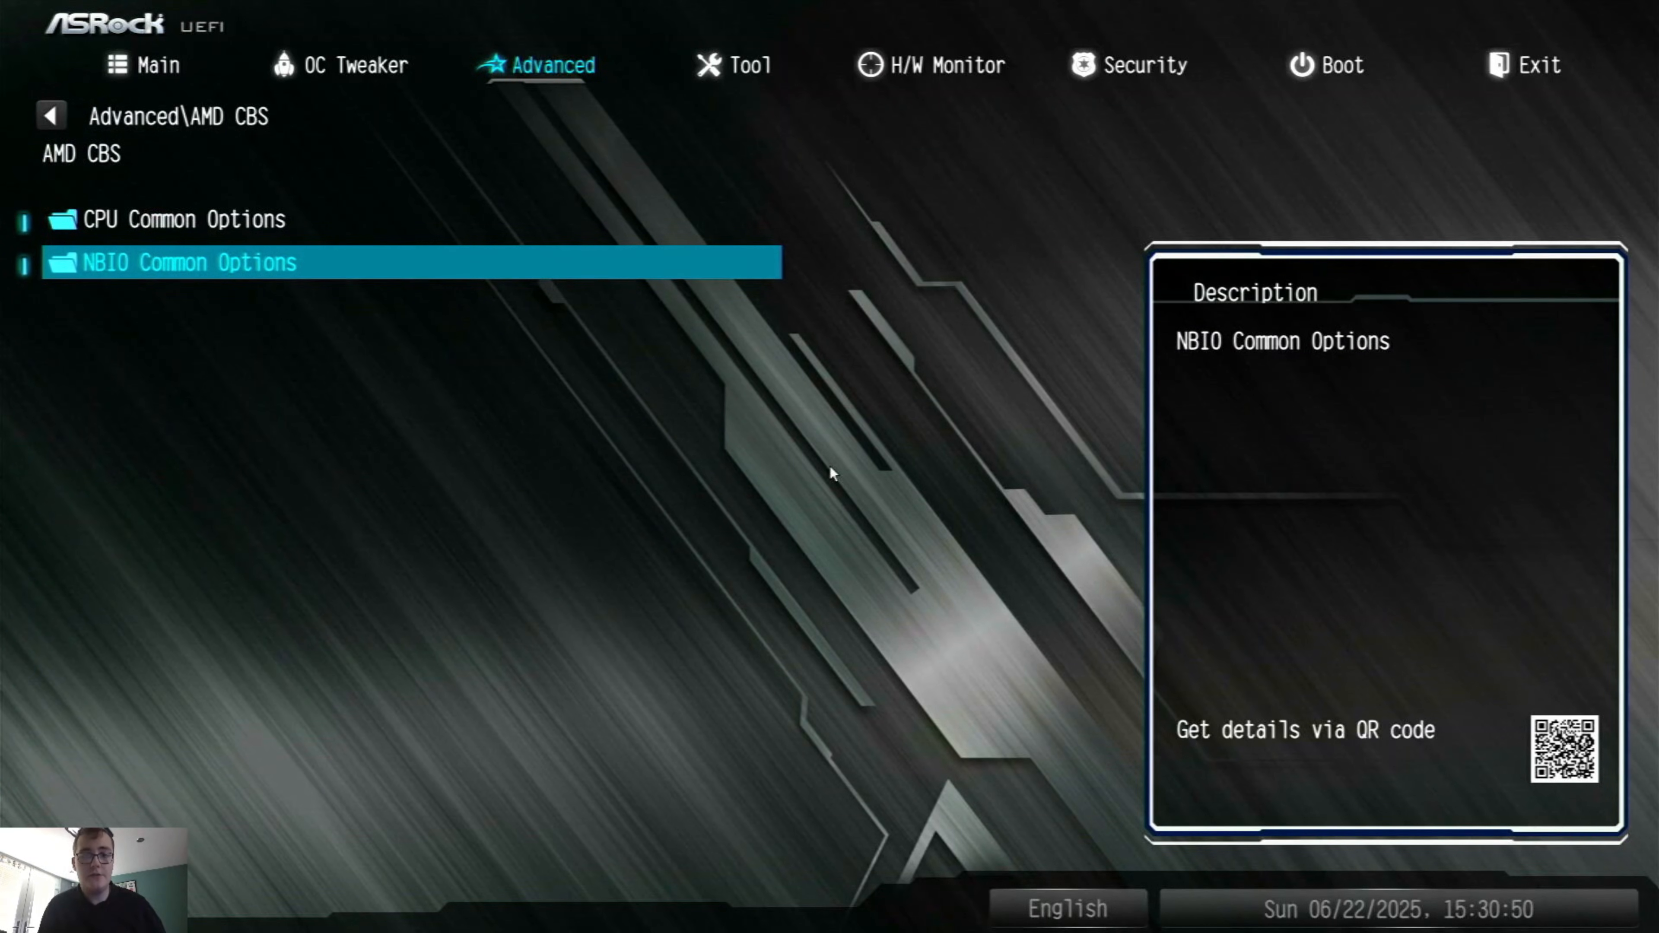
{"action": "key", "text": "Return"}
{"action": "key", "text": "Down"}
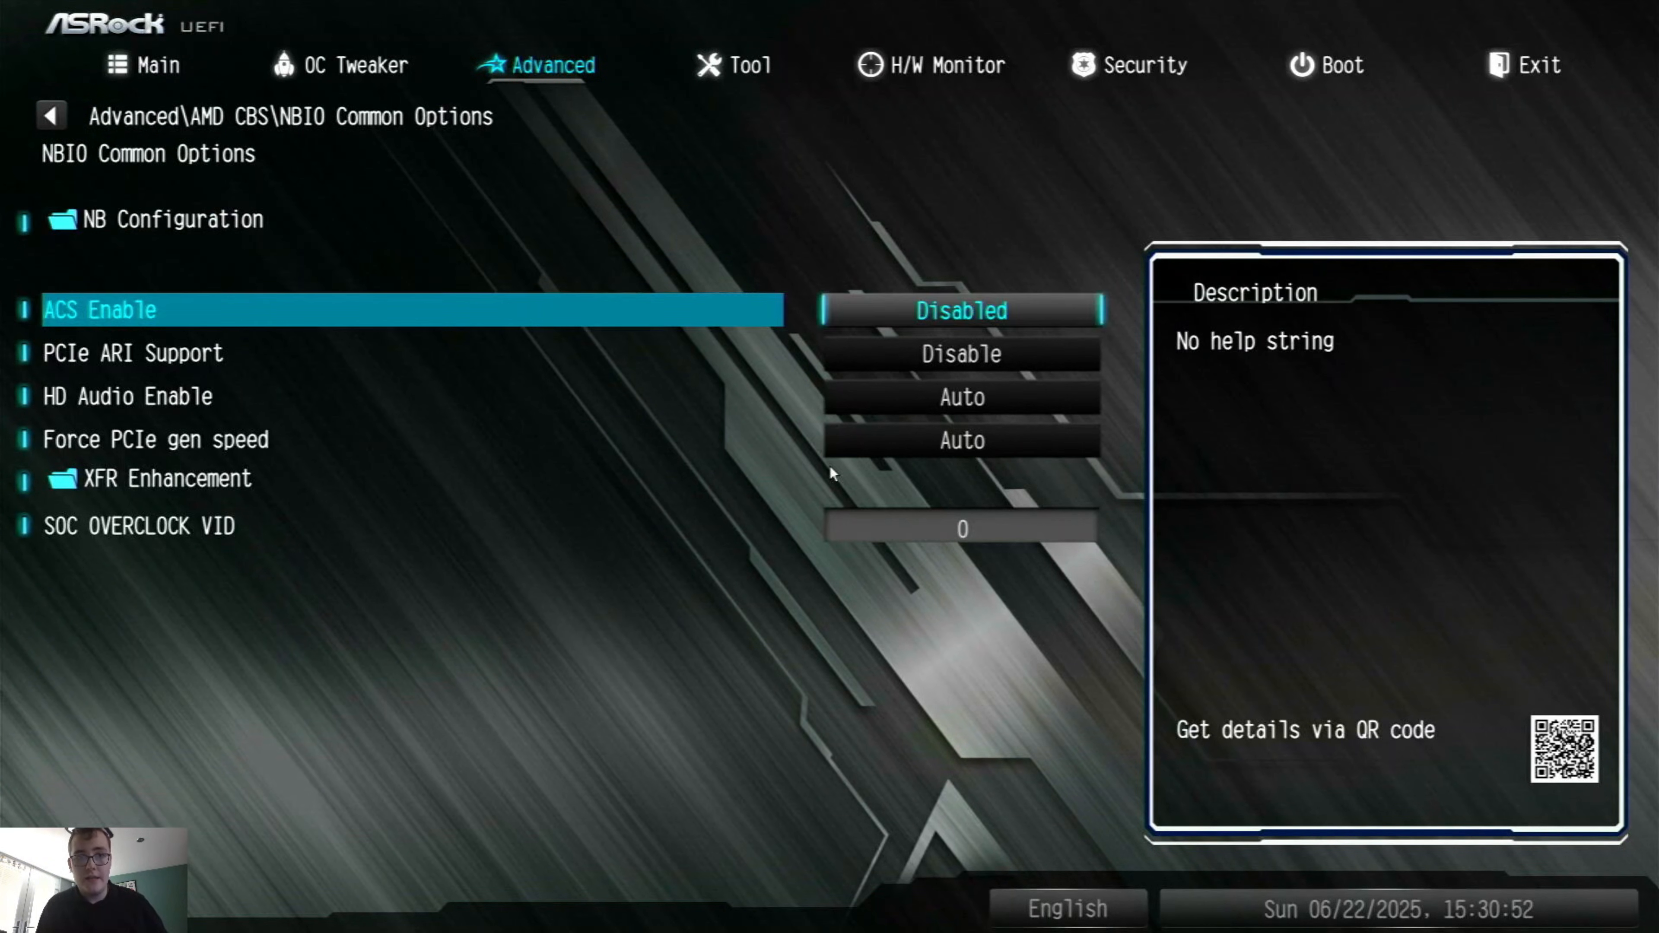
{"action": "key", "text": "Up"}
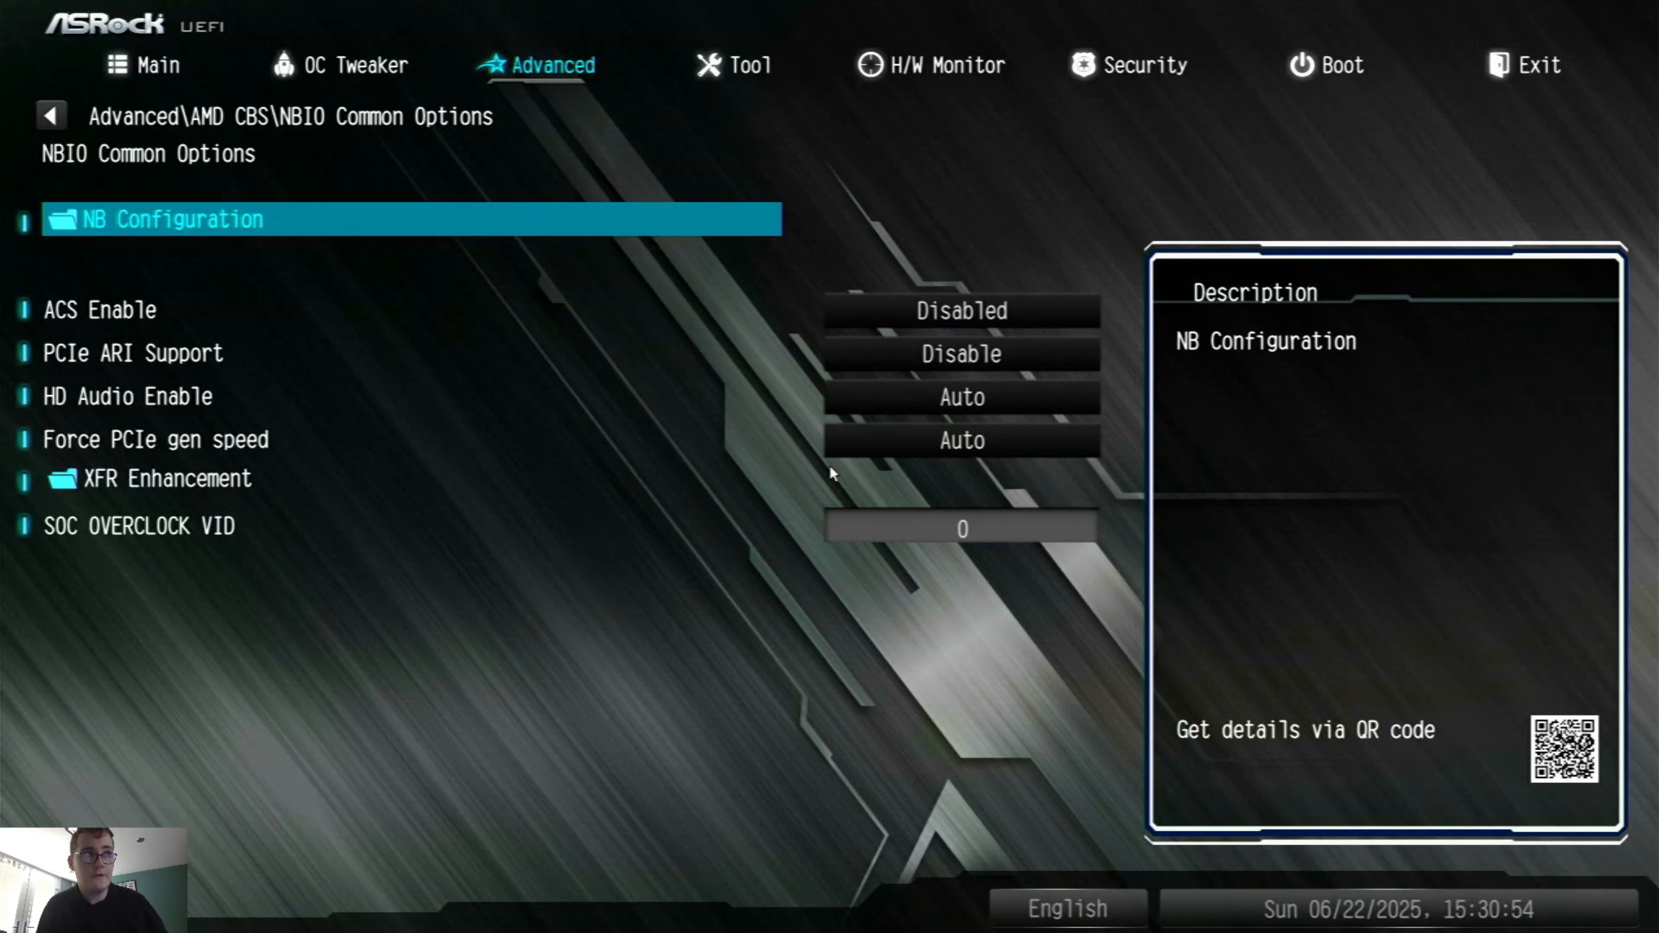
{"action": "key", "text": "Return"}
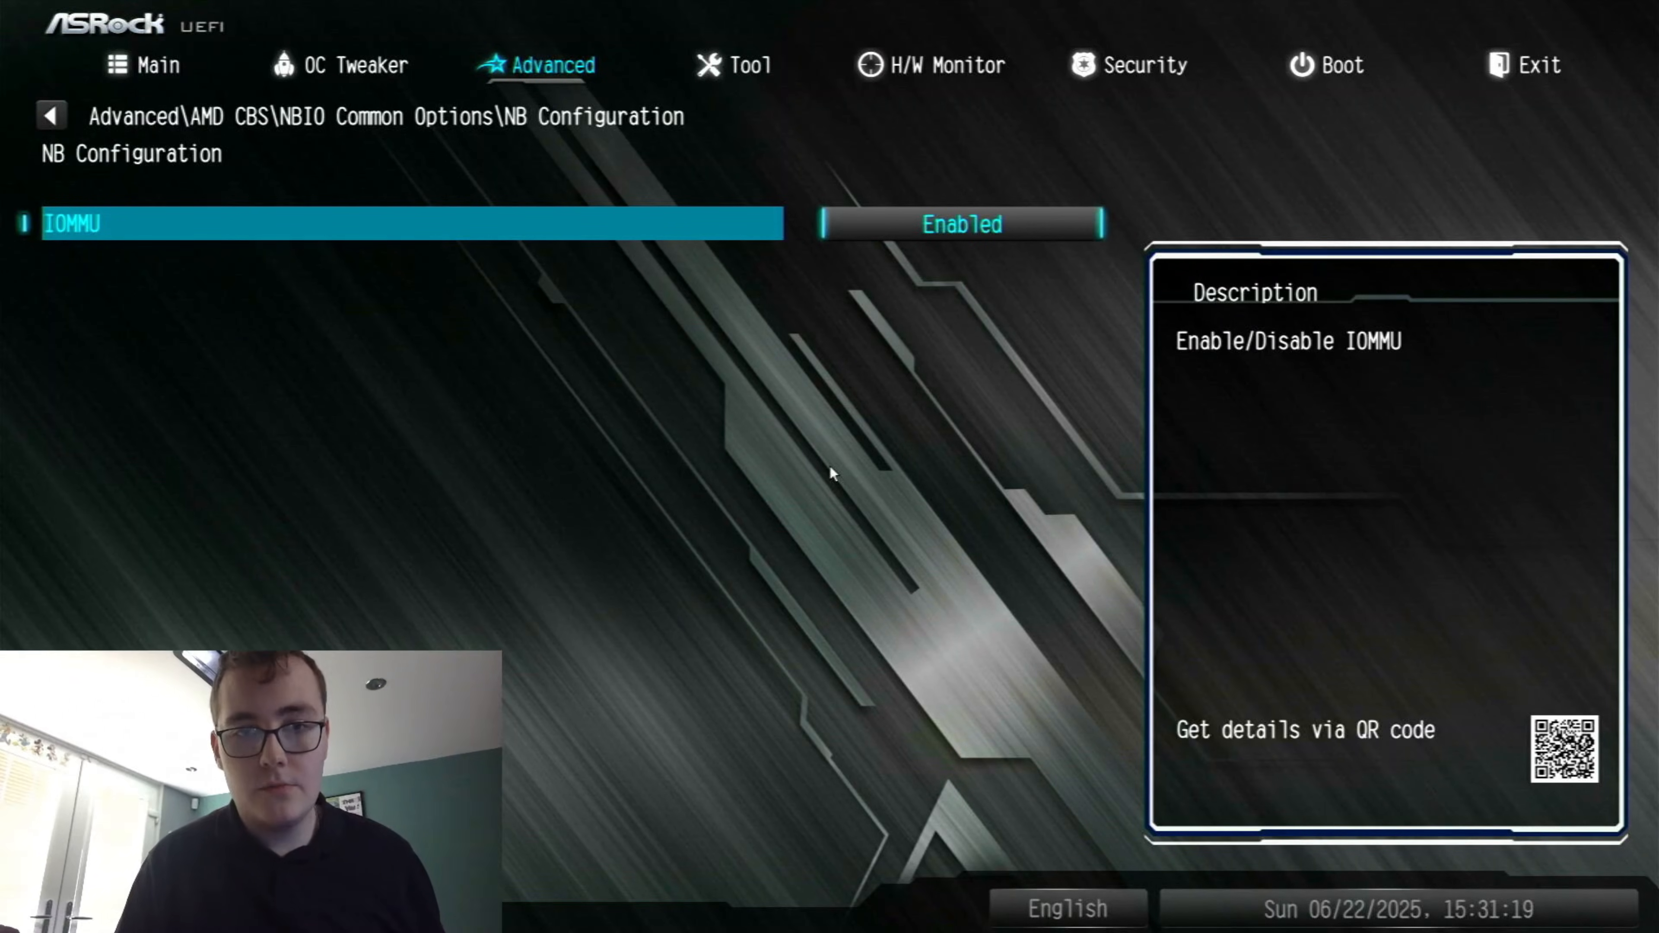
Save the UEFI configuration changes and exit the setup
{"action": "key", "text": "F10"}
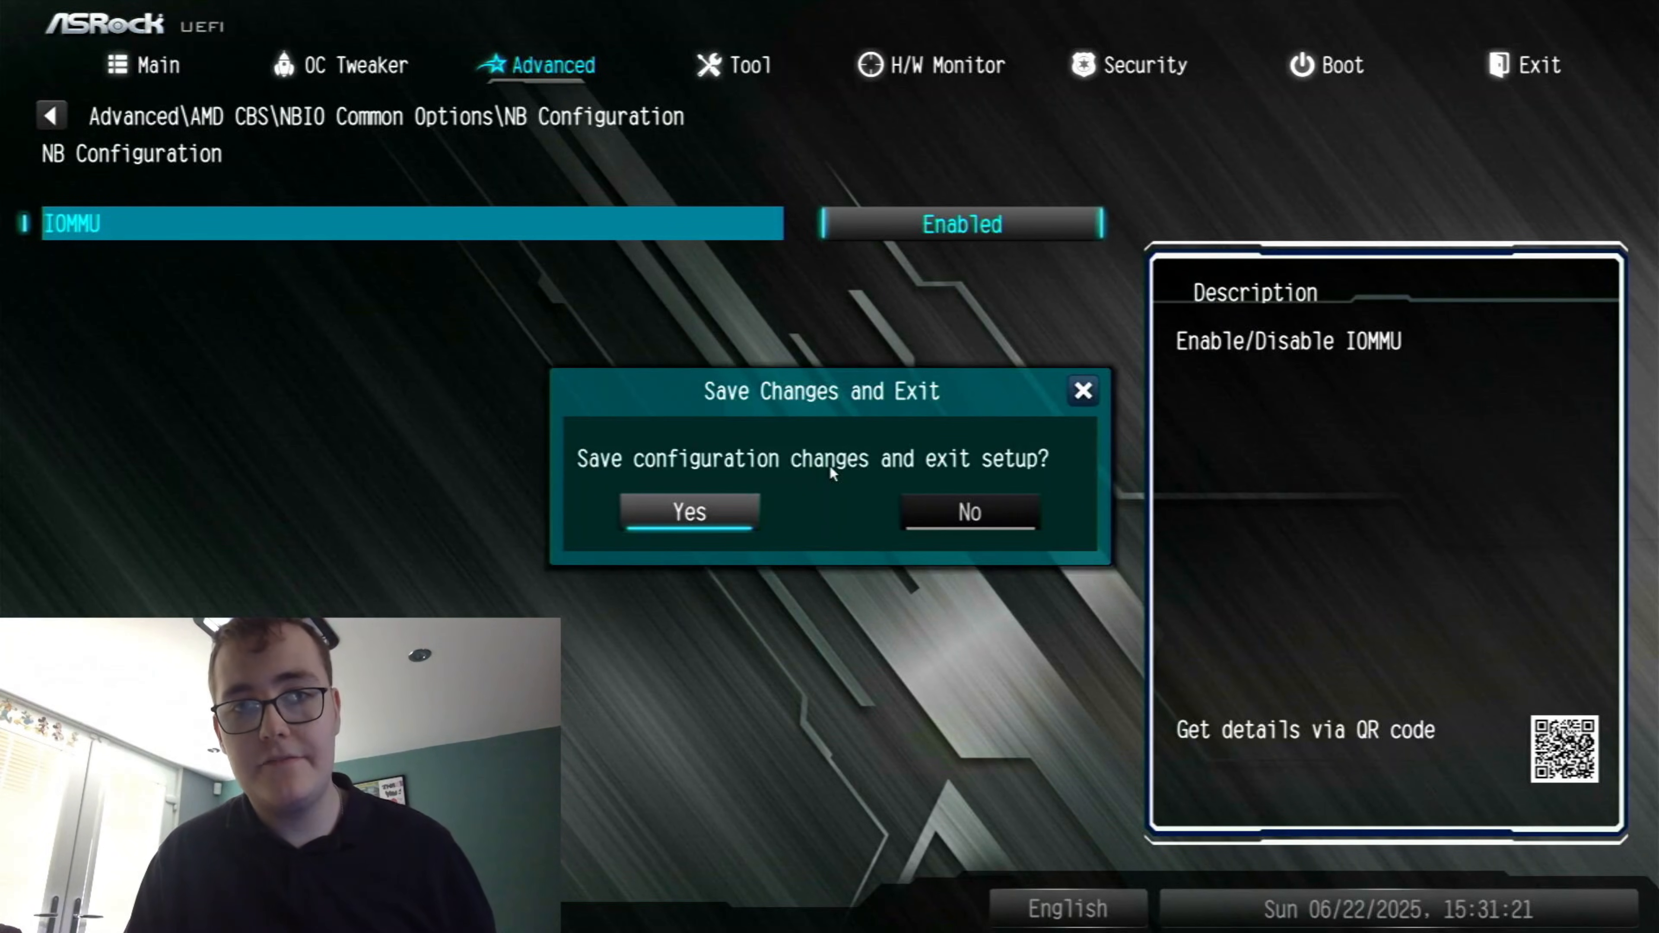
{"action": "key", "text": "Return"}
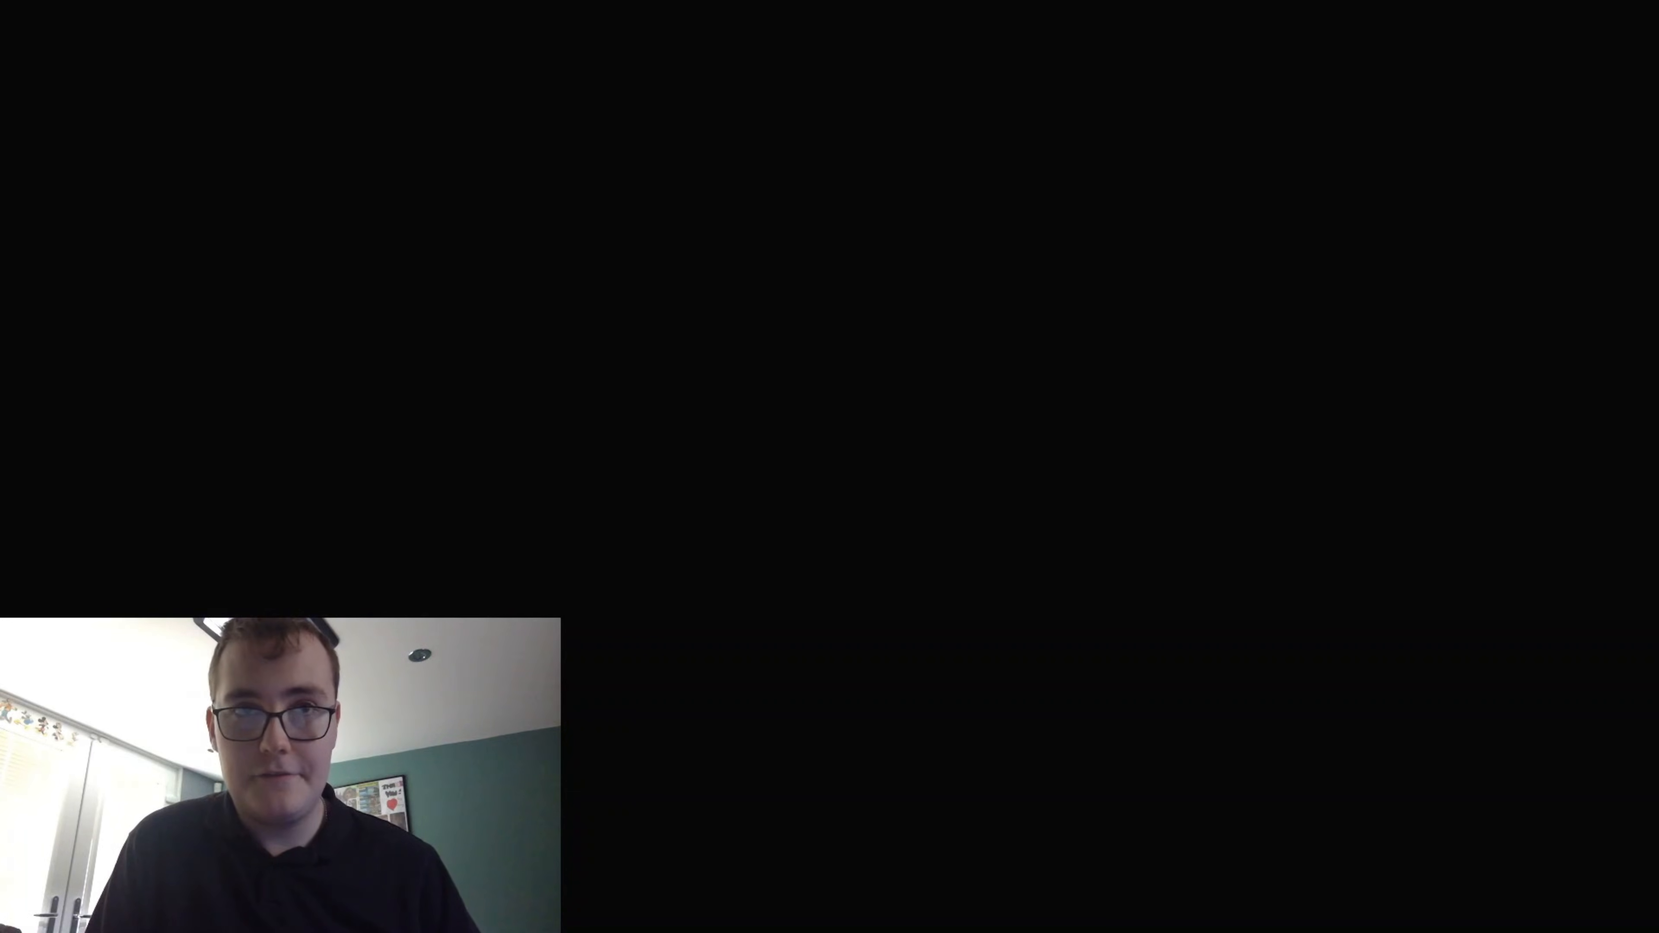
Boot the computer from the UEFI USB Partition 2 device and start the graphical Proxmox VE installation
{"action": "key", "text": "F11"}
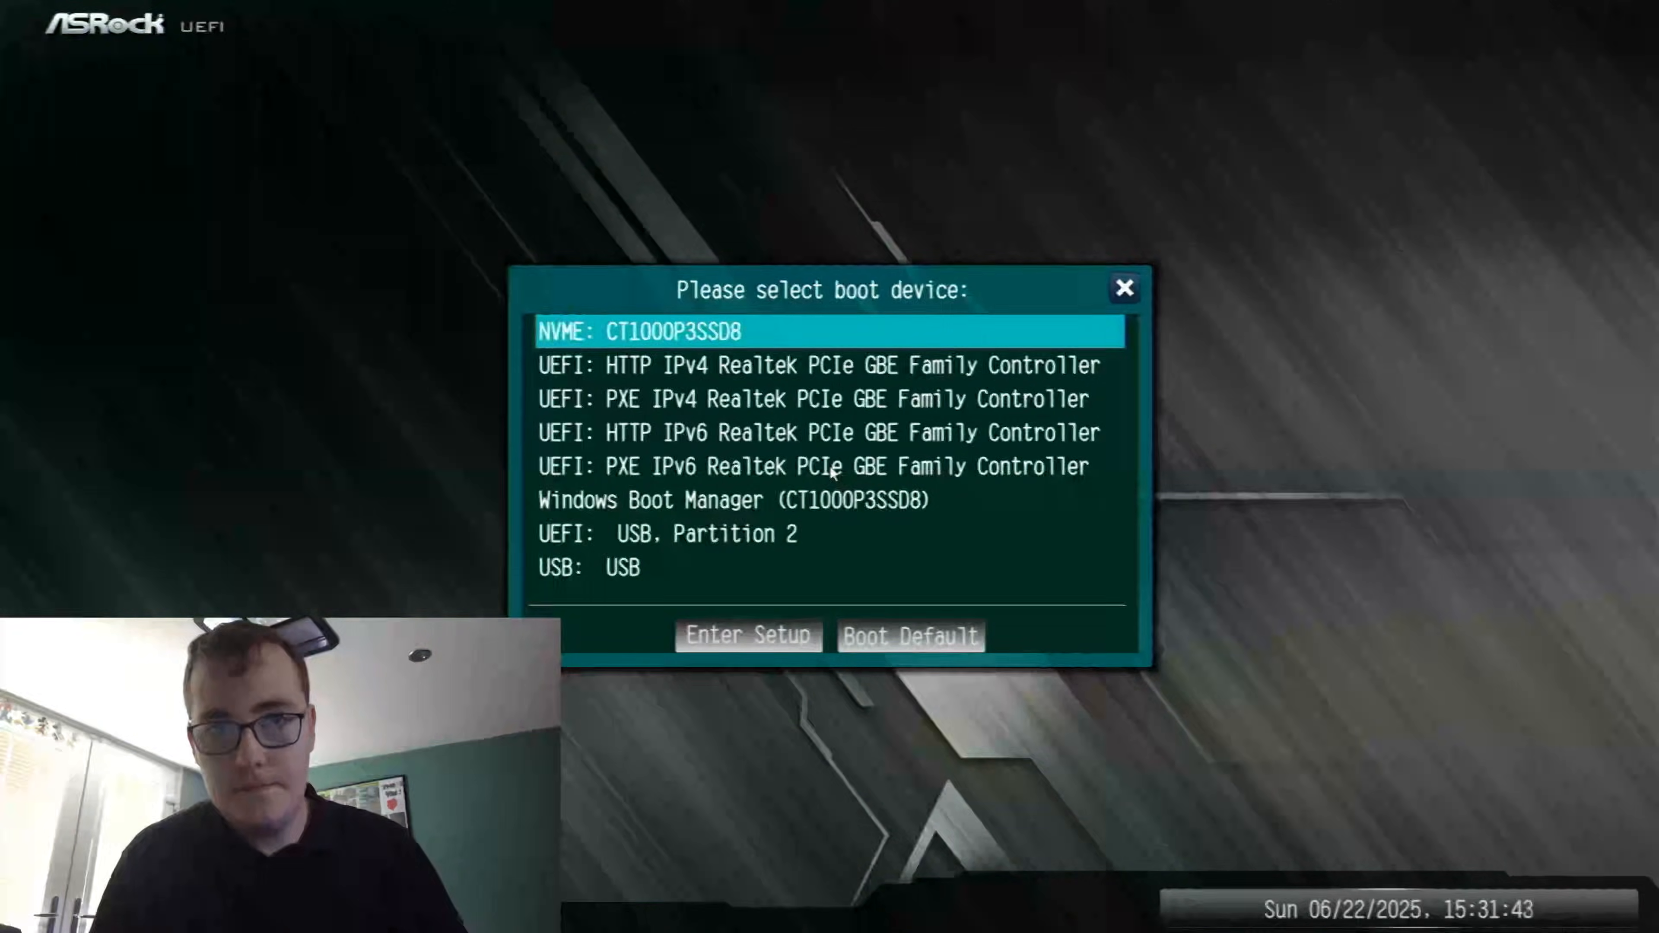
{"action": "key", "text": "Down"}
{"action": "key", "text": "Down"}
{"action": "key", "text": "Down"}
{"action": "key", "text": "Down"}
{"action": "key", "text": "Down"}
{"action": "key", "text": "Down"}
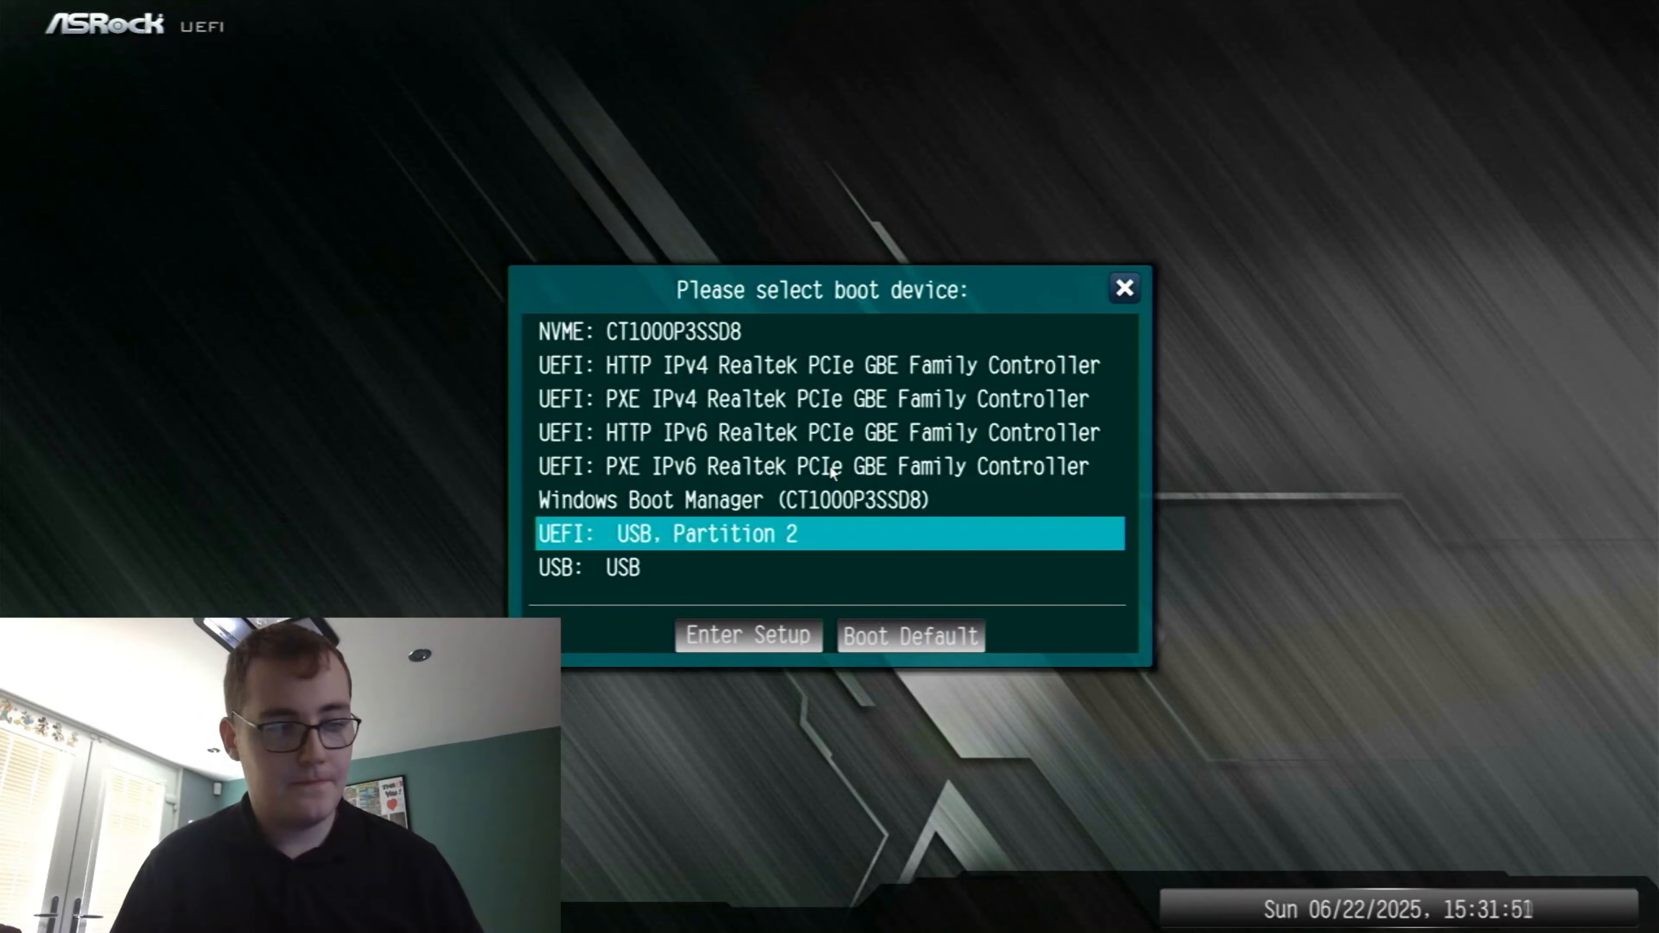
{"action": "key", "text": "Return"}
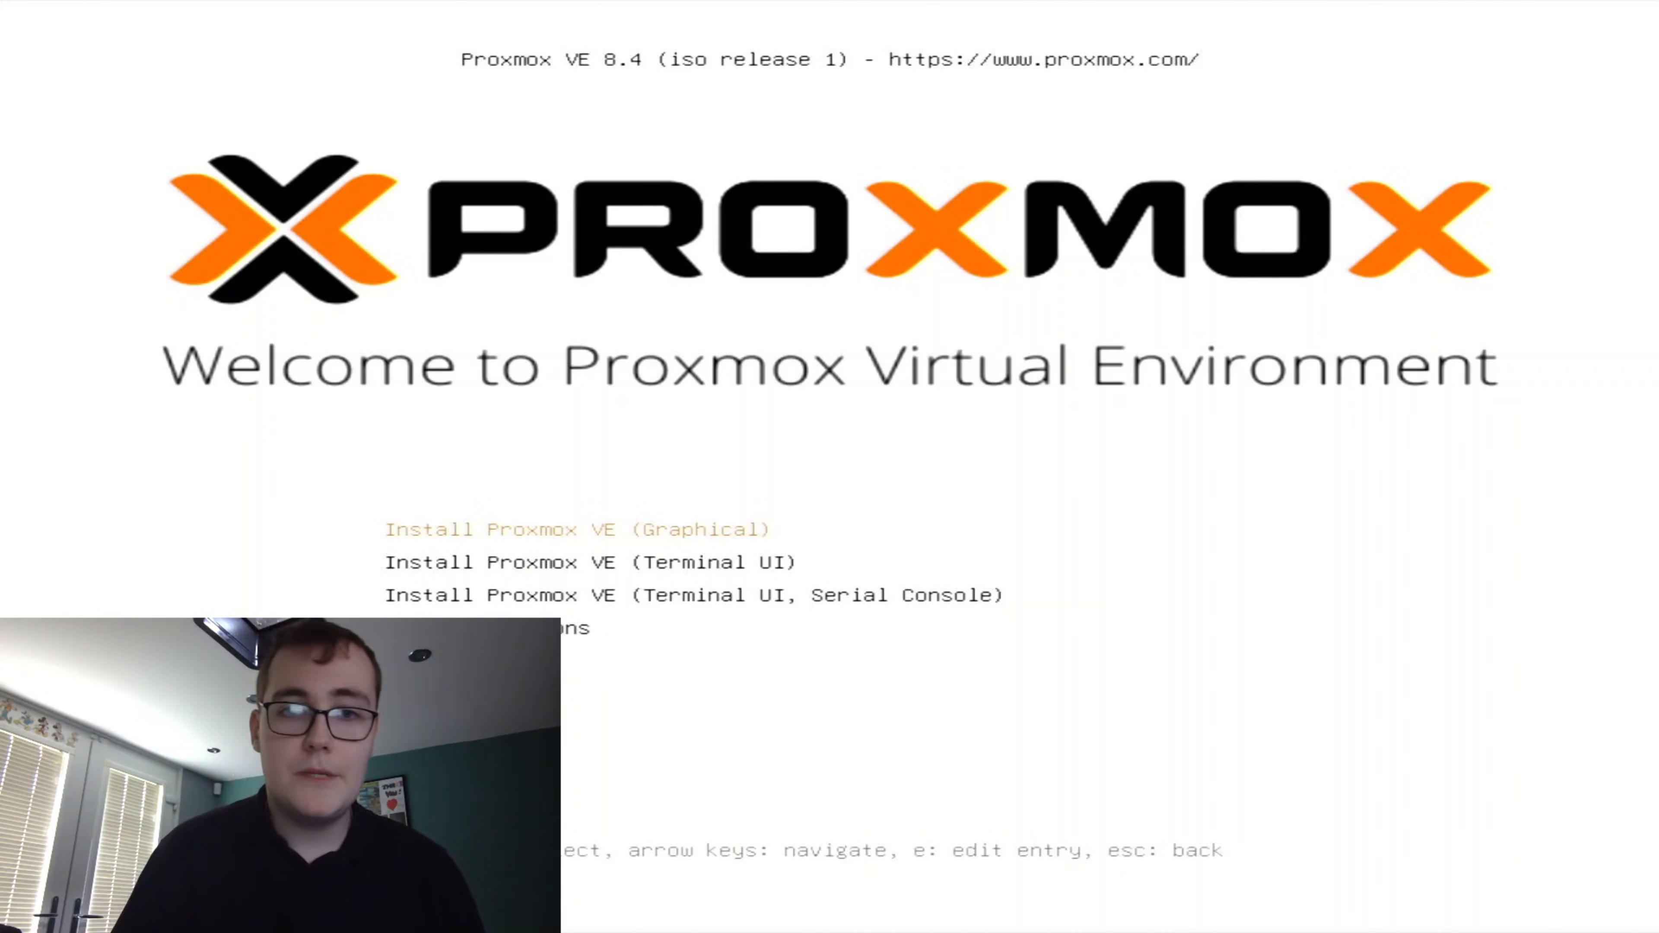
{"action": "key", "text": "Return"}
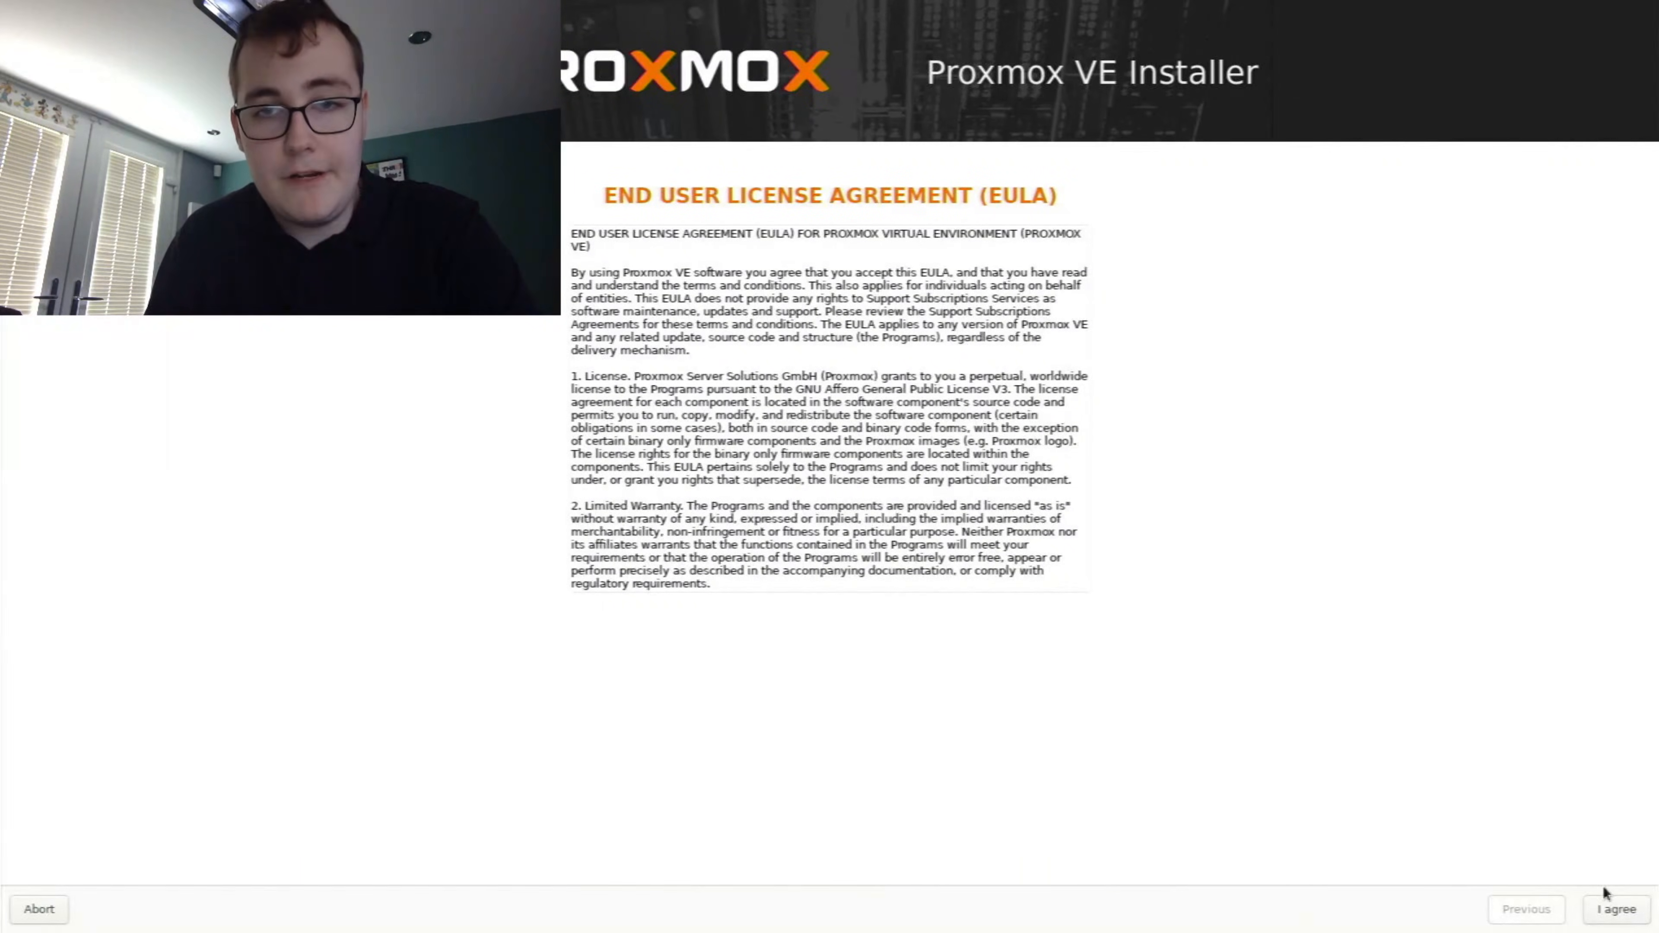
Accept the license agreement and keep the CT1000P3SSD8 drive at /dev/nvme0n1 as the target hard disk
{"action": "left_click", "coordinate": [1615, 910]}
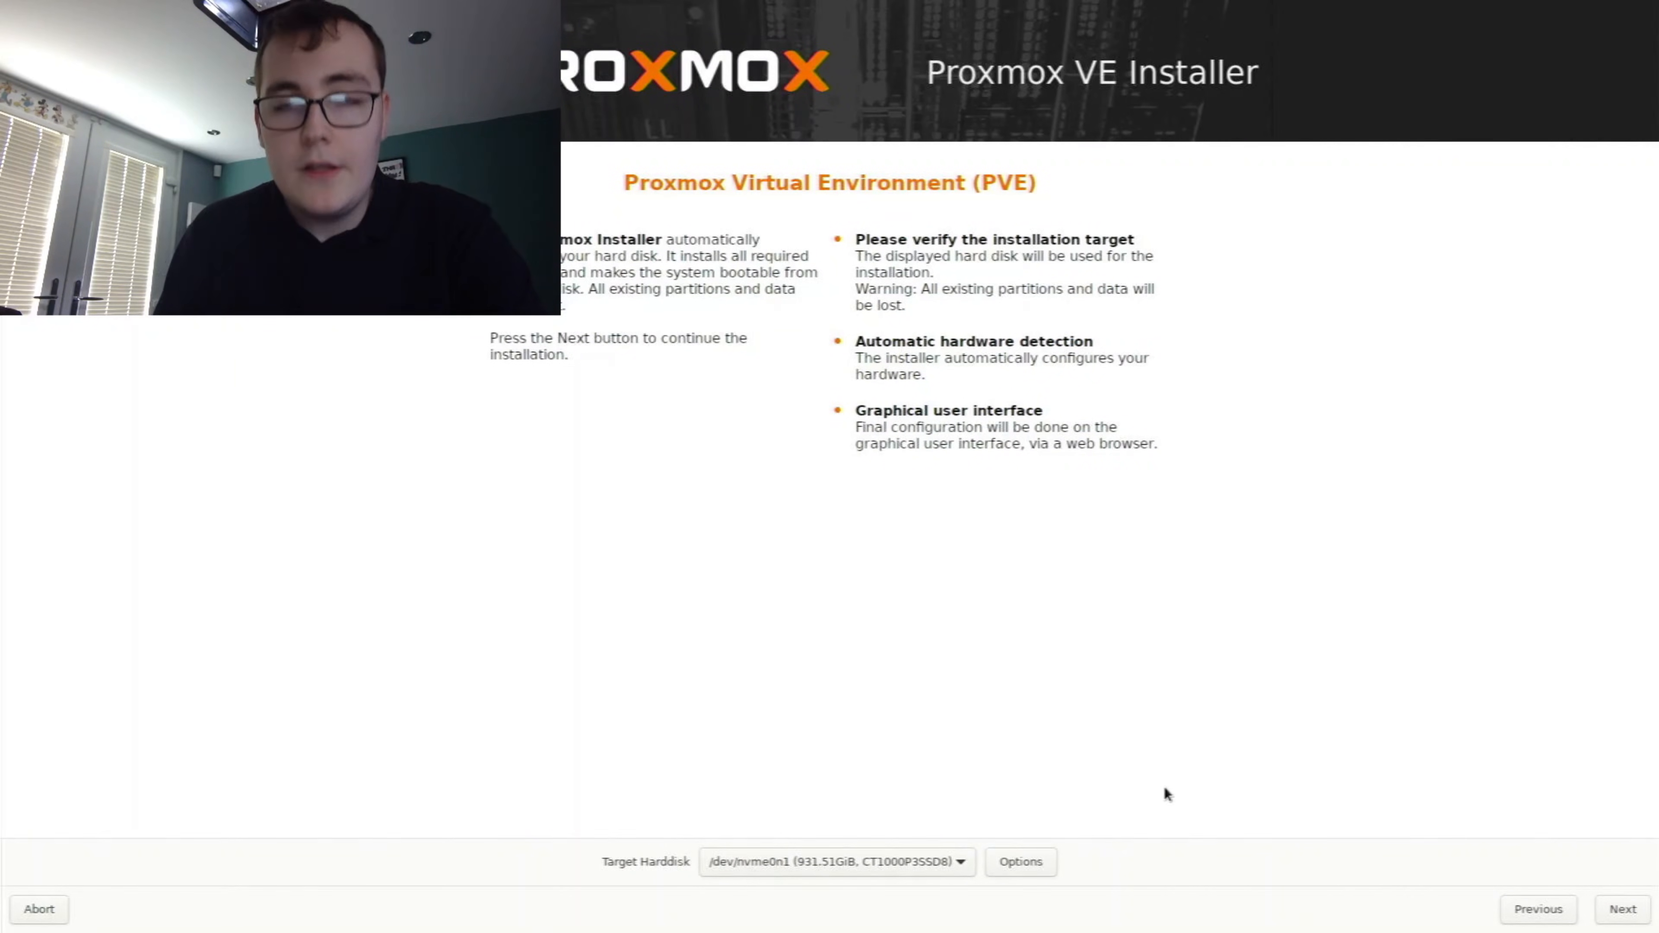
{"action": "left_click", "coordinate": [817, 869]}
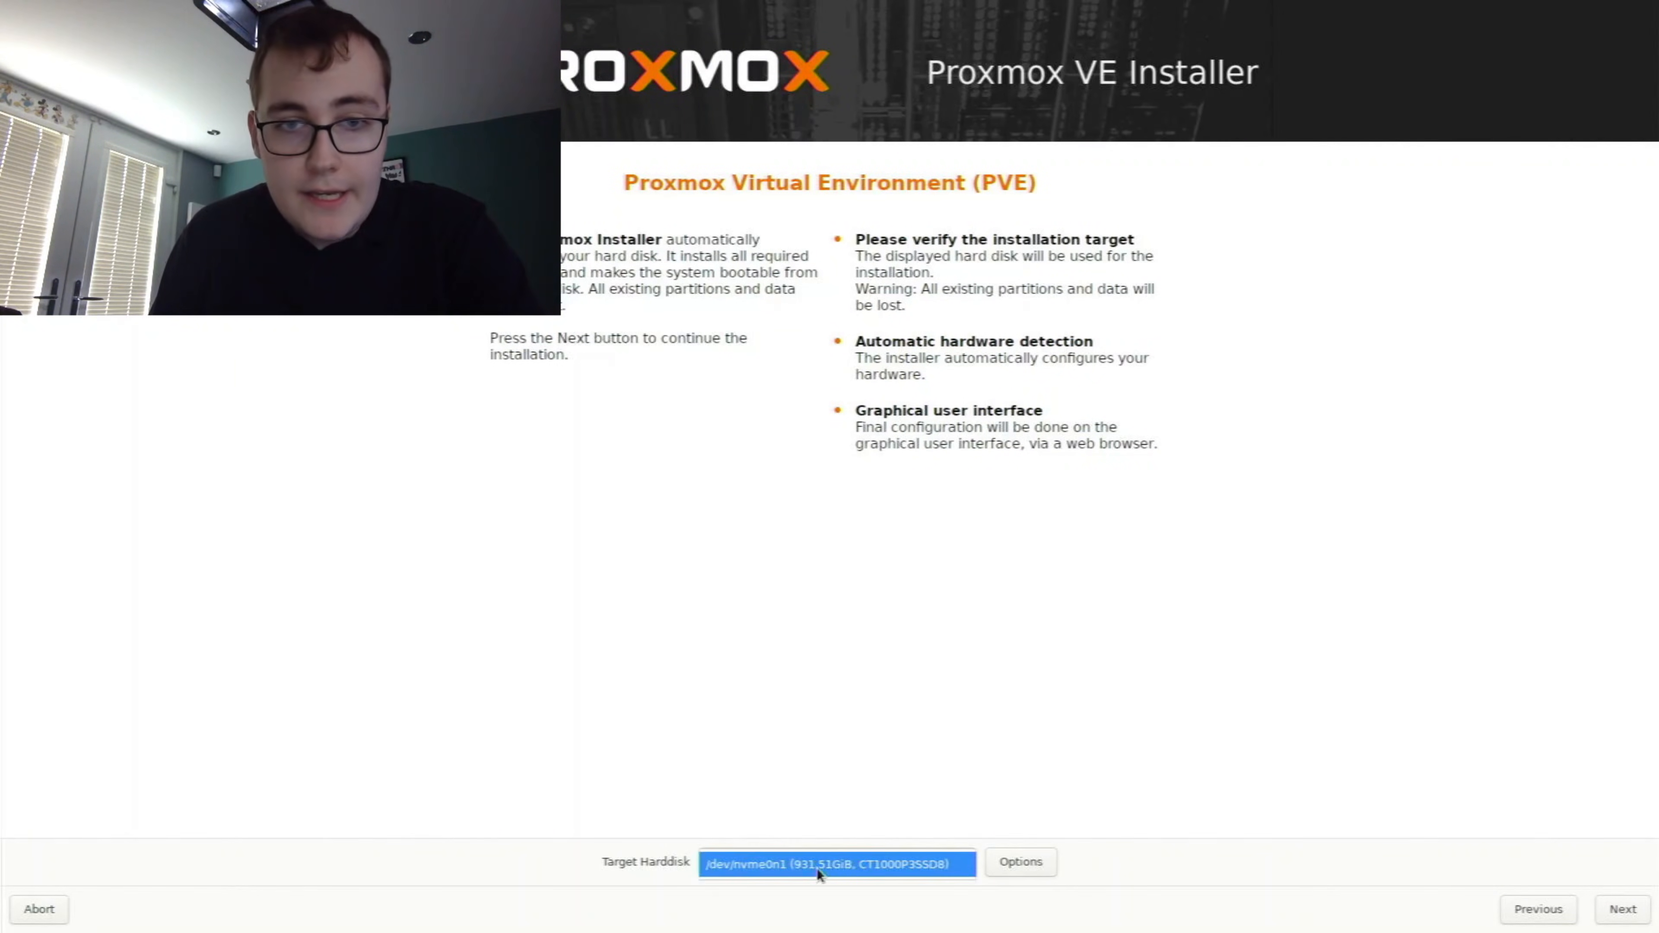
{"action": "left_click", "coordinate": [870, 865]}
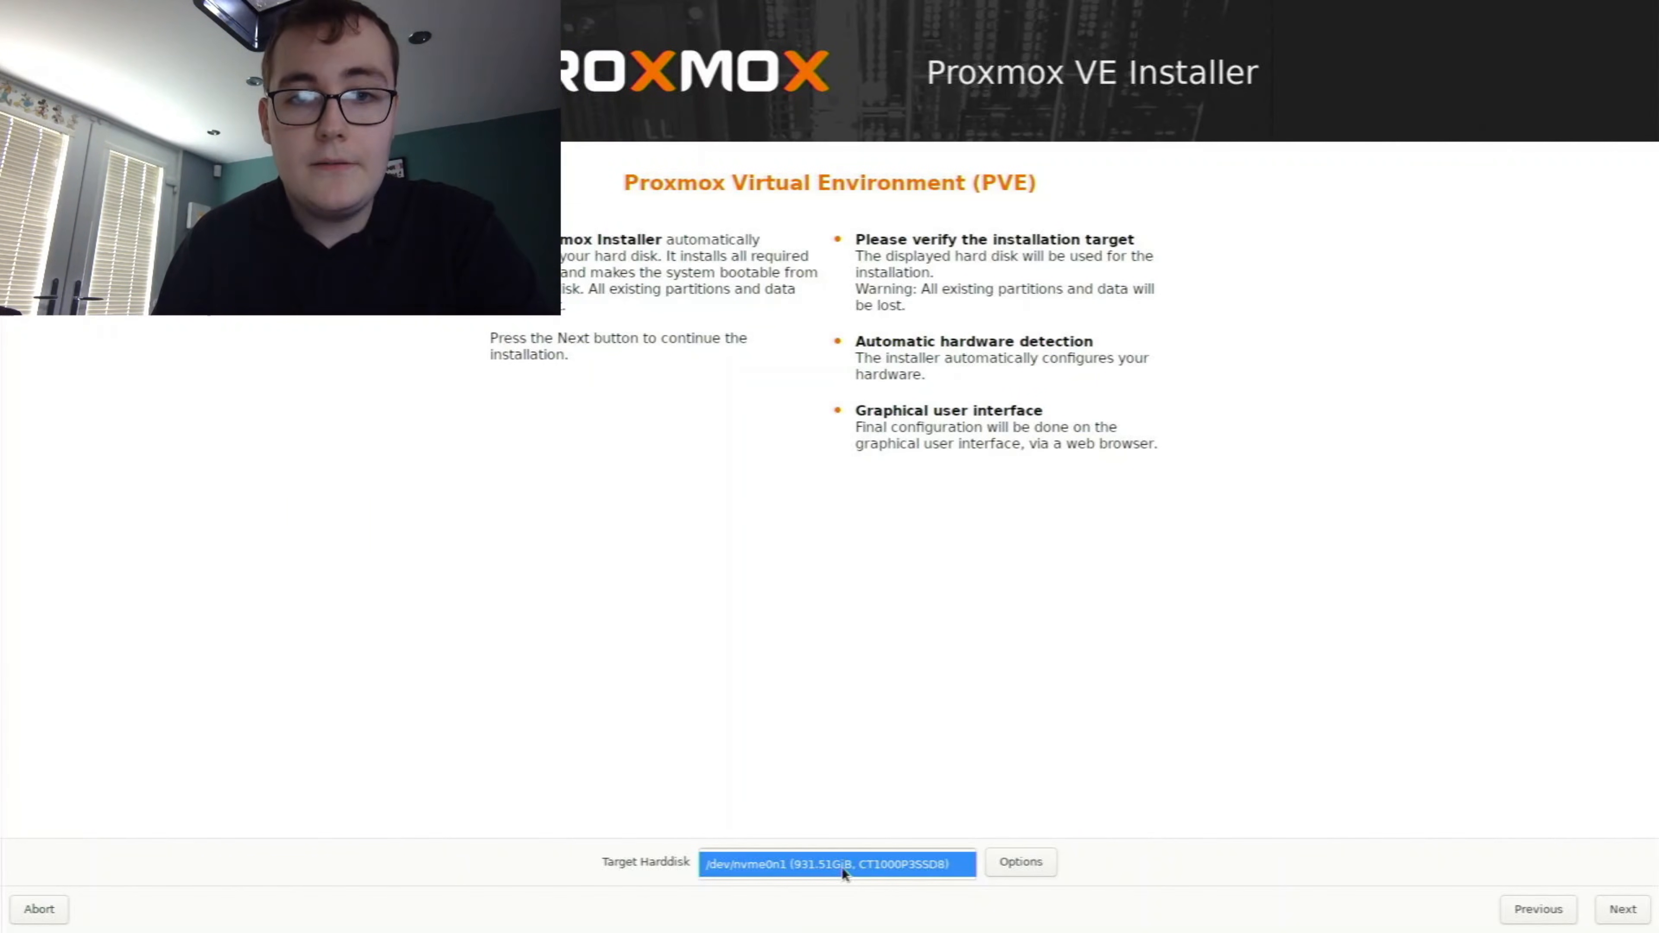
{"action": "left_click", "coordinate": [843, 872]}
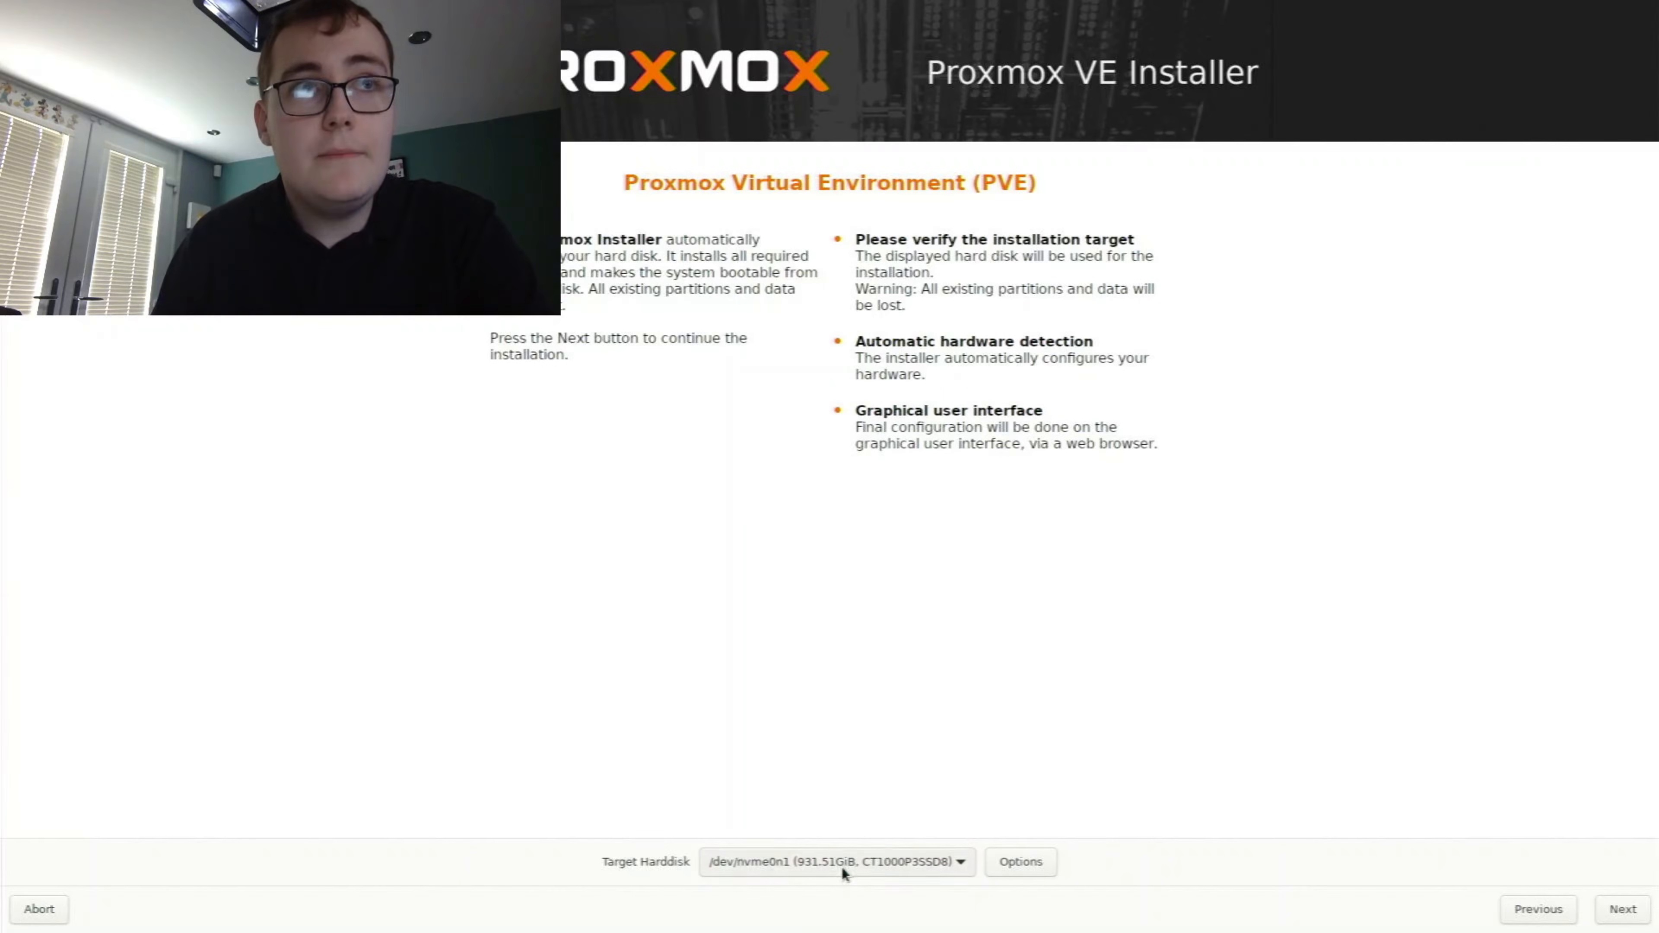
{"action": "left_click", "coordinate": [1622, 912]}
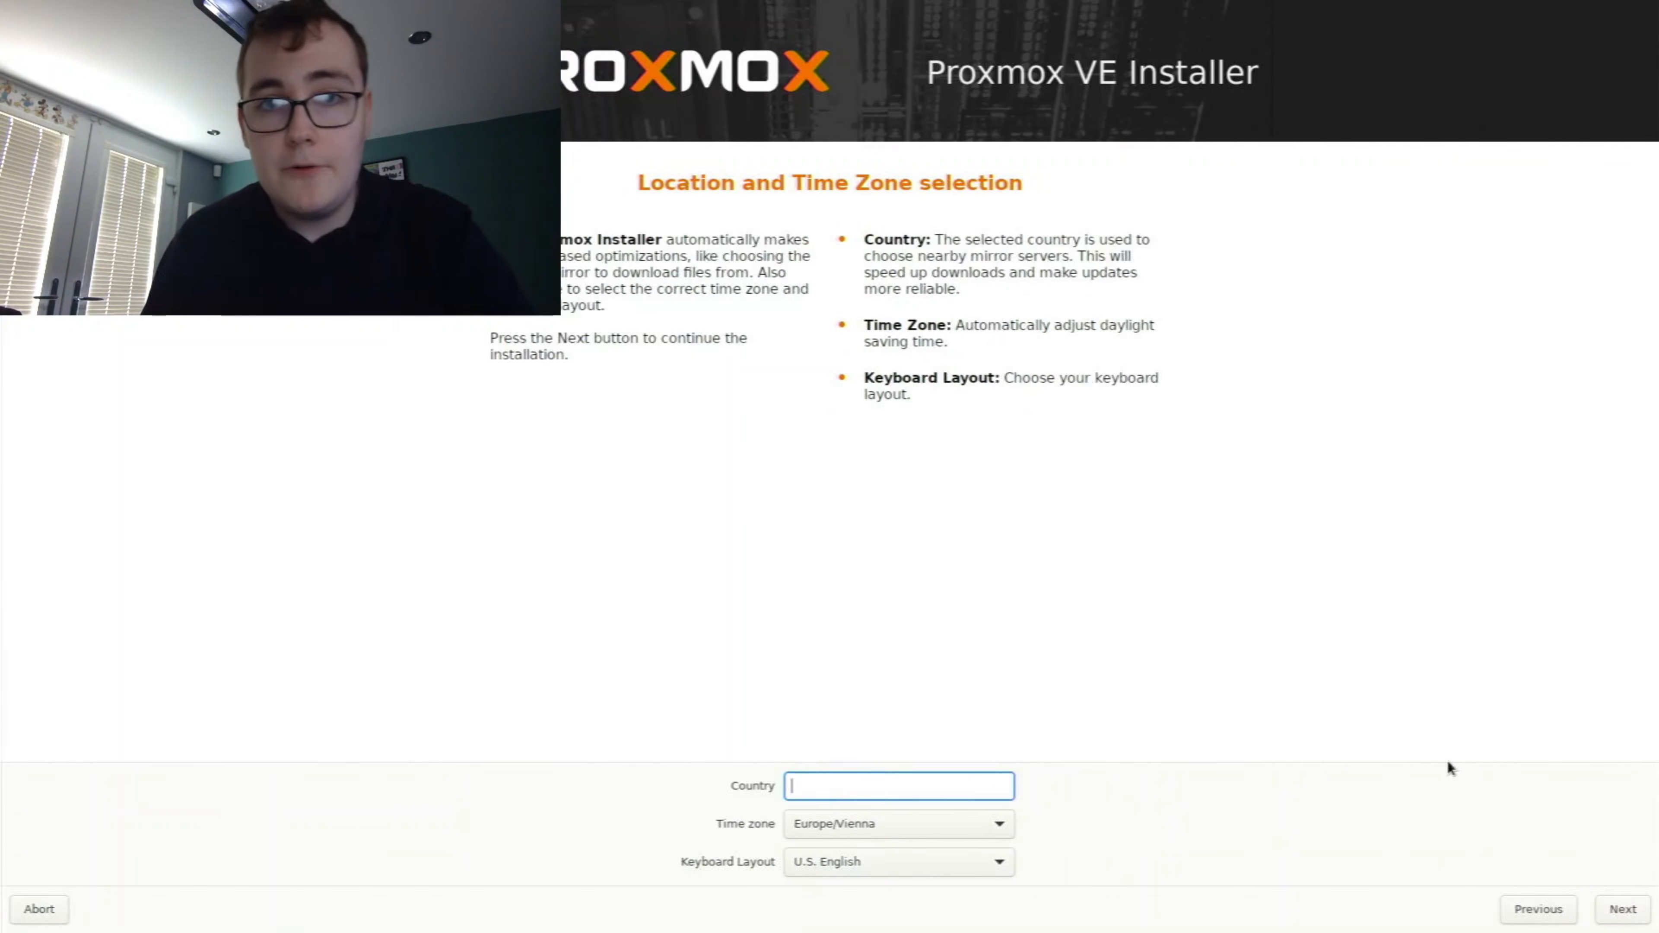
Set the installation country to United Kingdom, and fill in the administration password with its confirmation and the alert email address
{"action": "type", "text": "uni"}
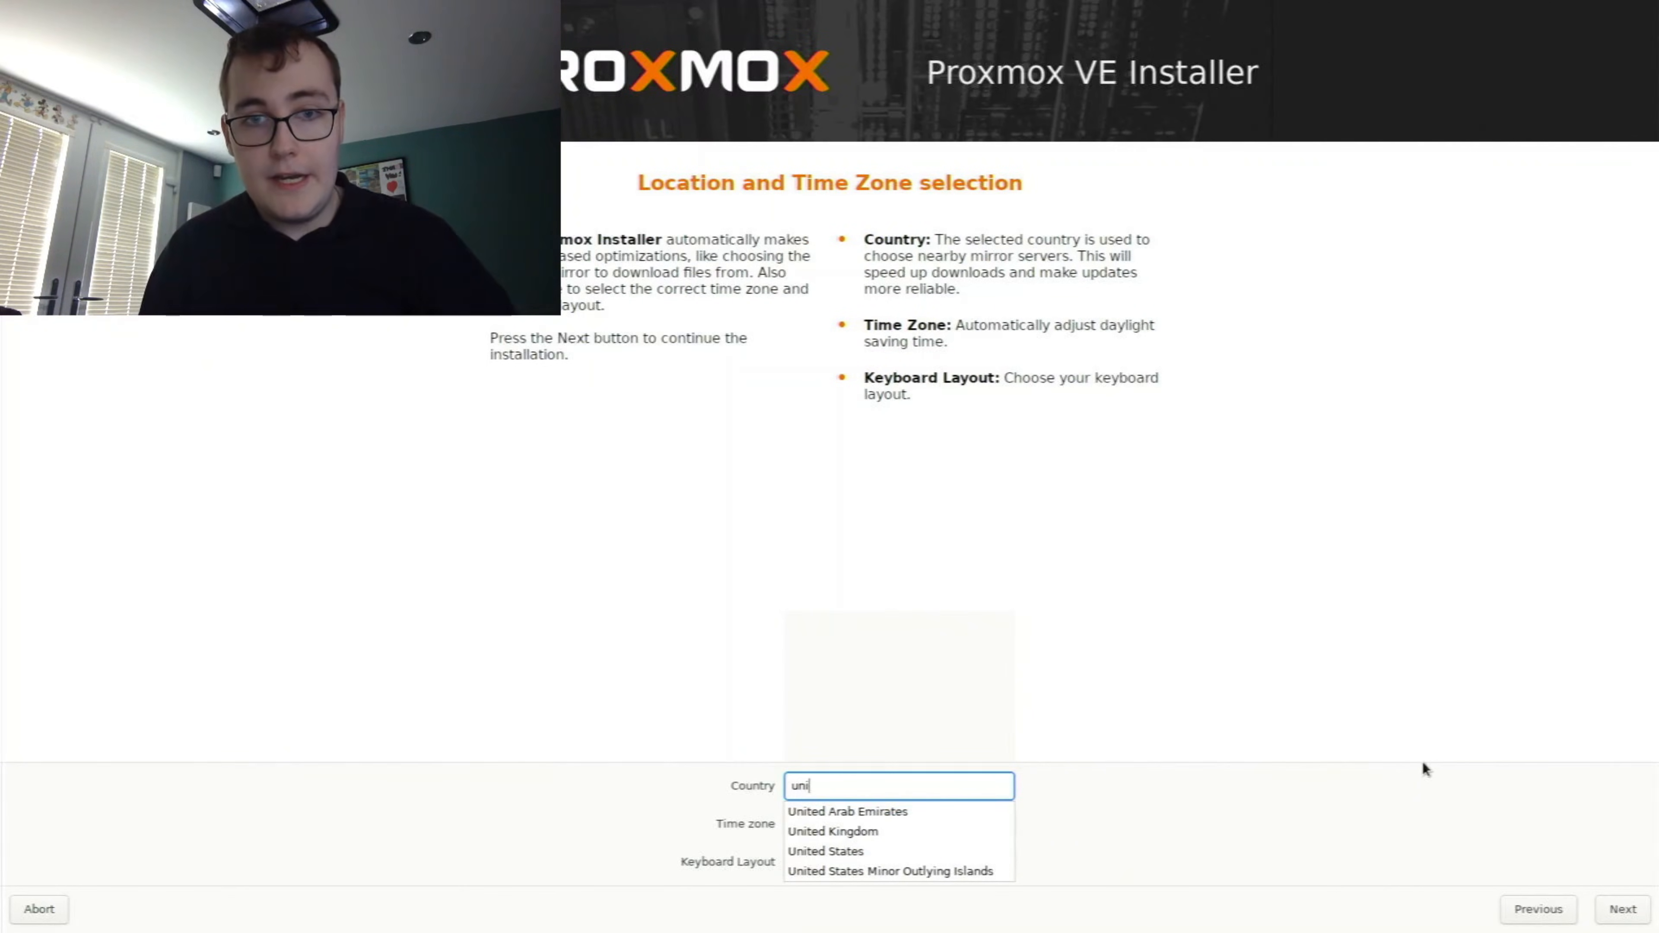
{"action": "left_click", "coordinate": [935, 831]}
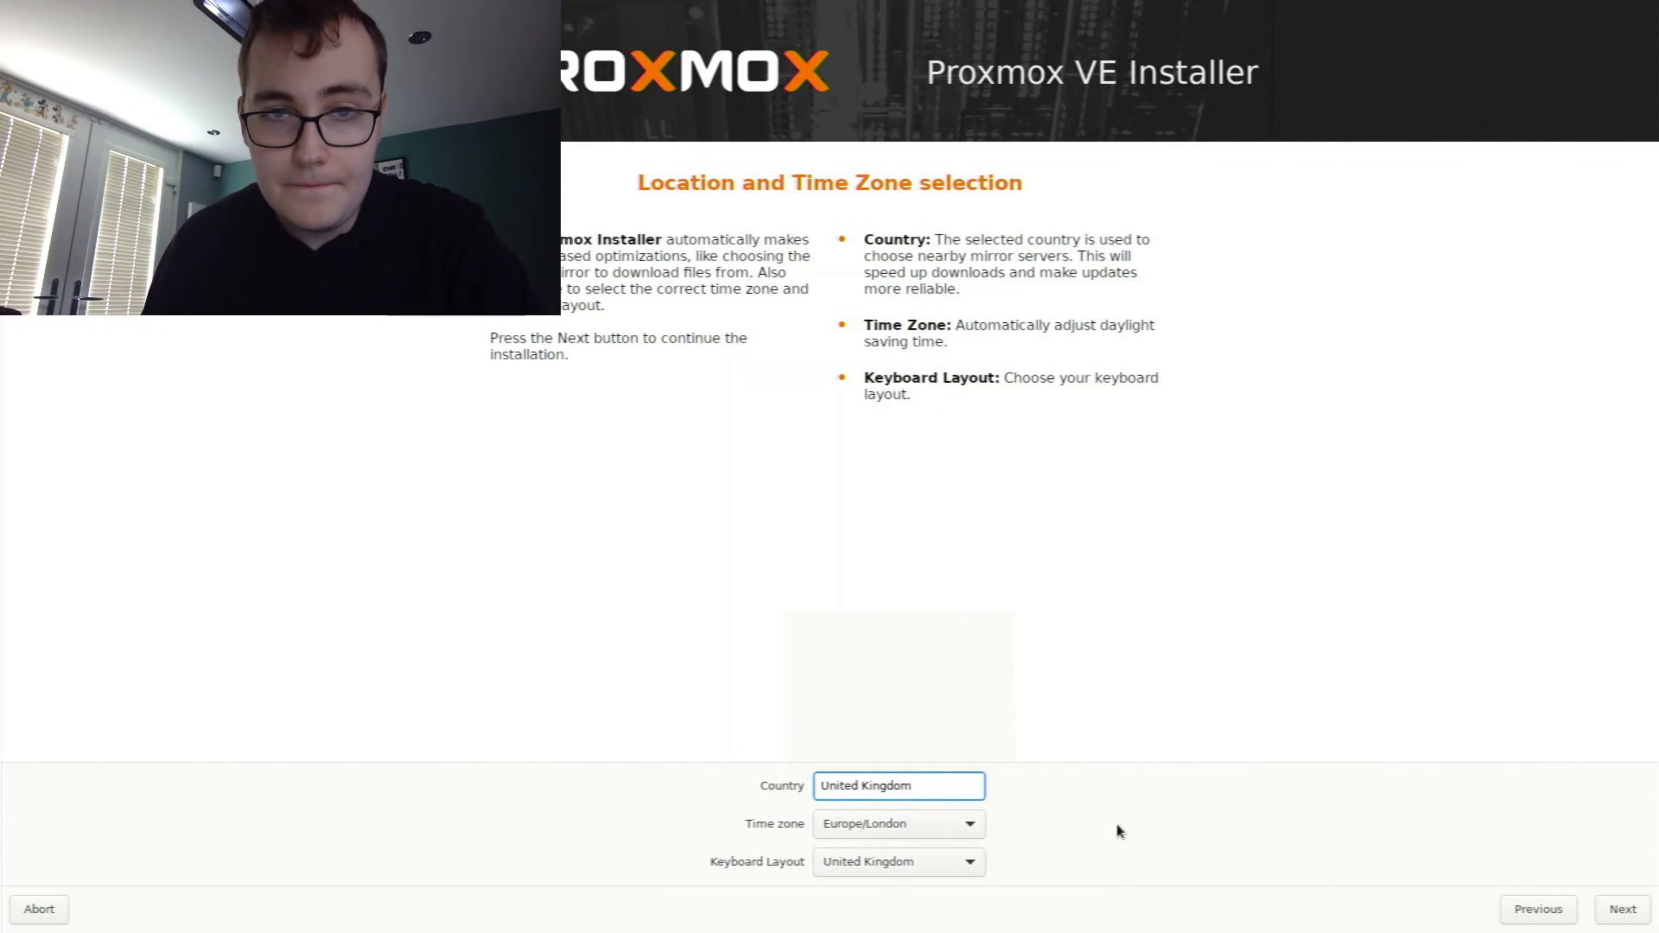
{"action": "left_click", "coordinate": [1622, 909]}
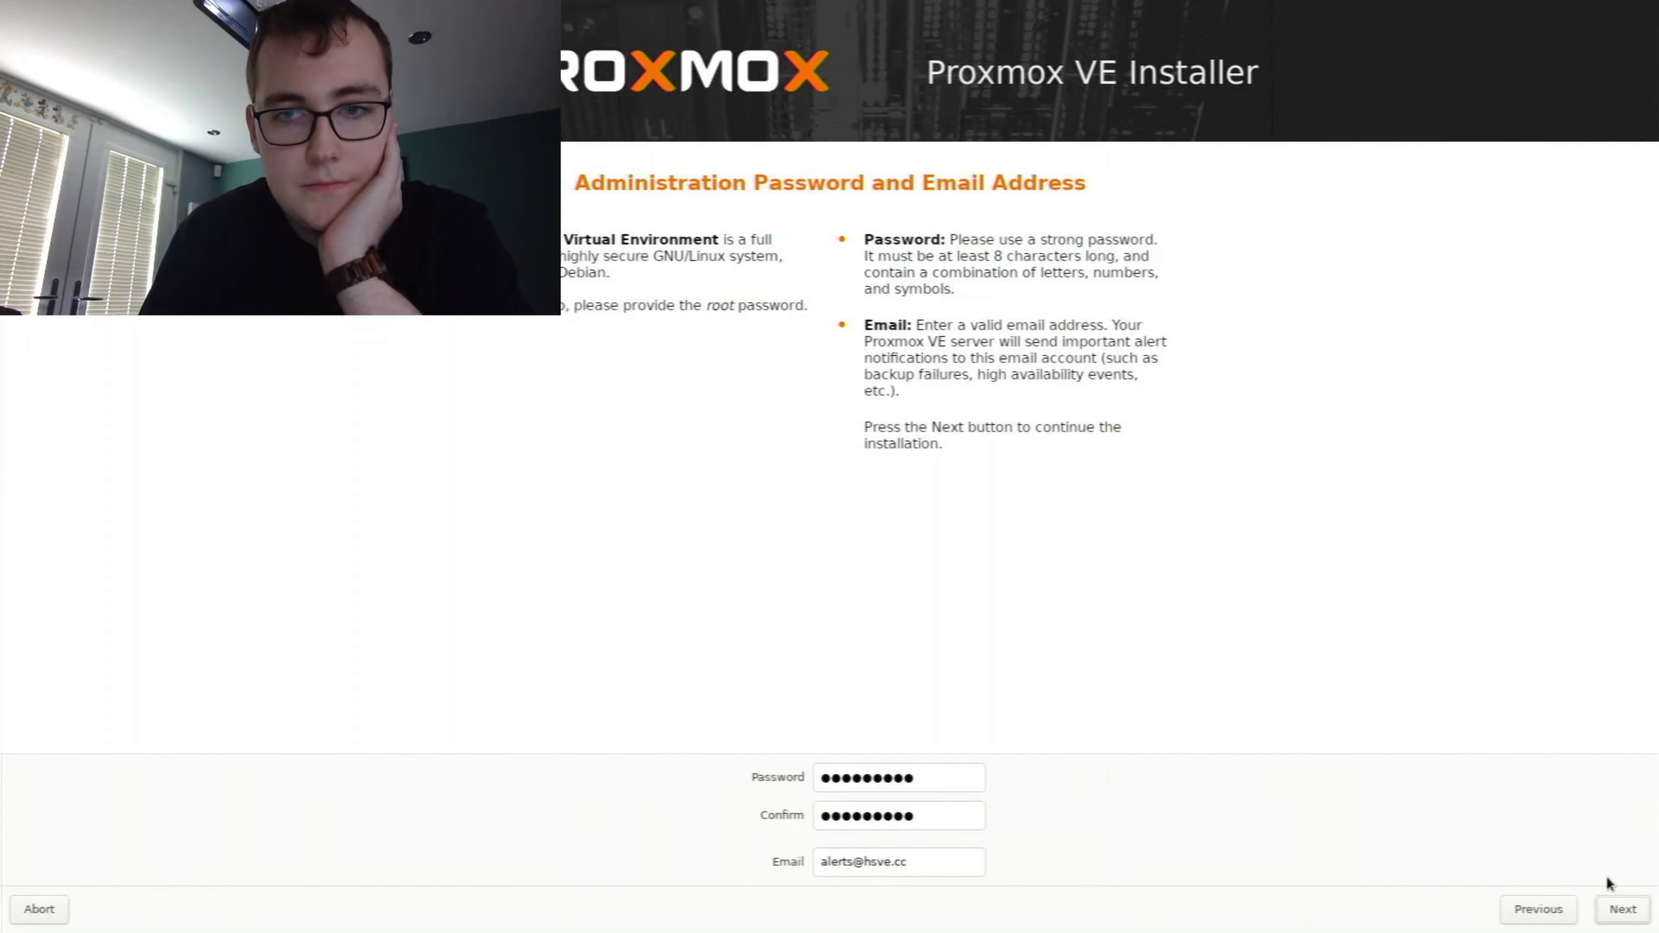
{"action": "left_click", "coordinate": [1621, 915]}
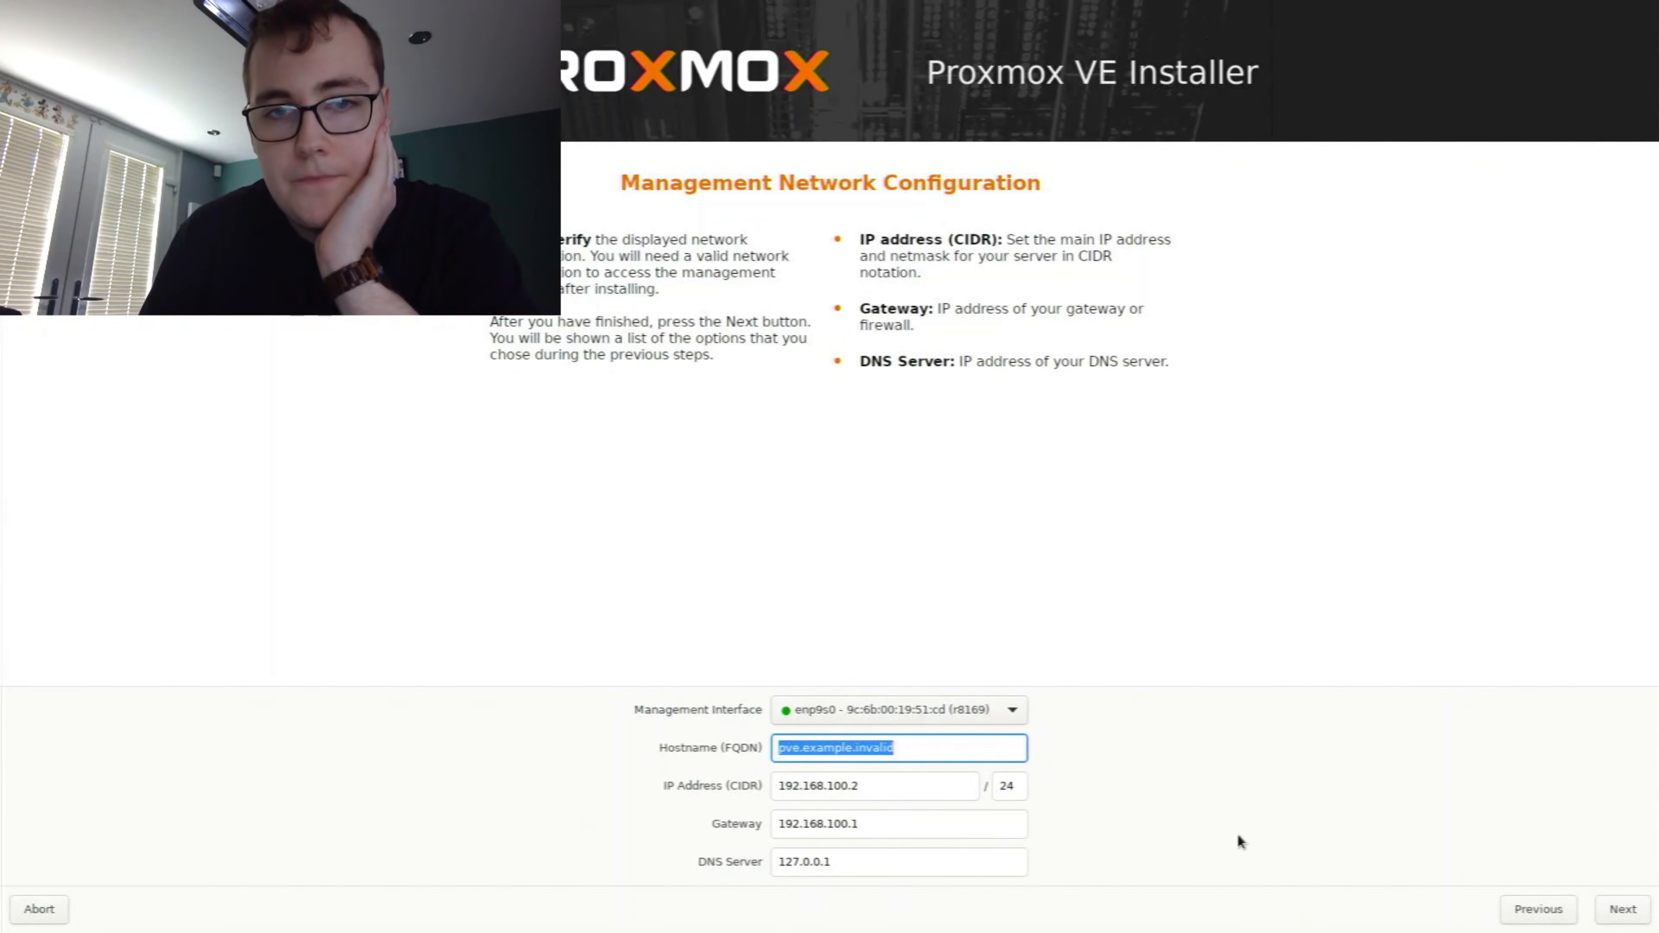
Keep enp9s0 as the management interface and set the hostname (FQDN) to bigpc.home.local
{"action": "key", "text": "Left"}
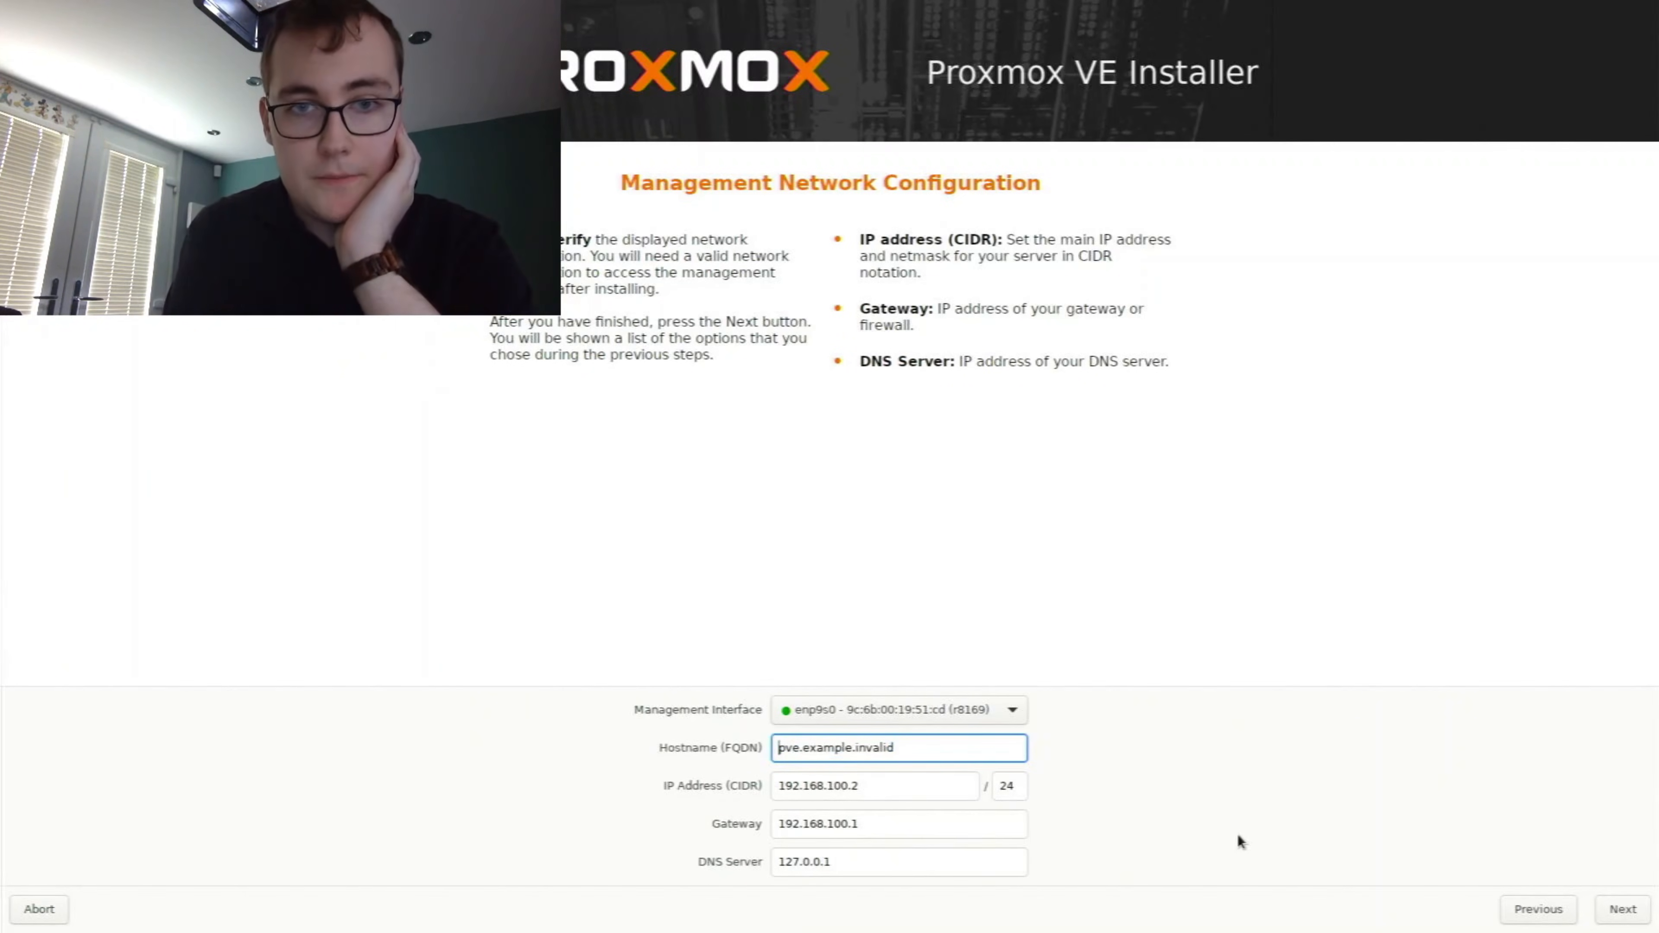
{"action": "key", "text": "Delete"}
{"action": "key", "text": "Delete"}
{"action": "key", "text": "Delete"}
{"action": "key", "text": "Delete"}
{"action": "key", "text": "Delete"}
{"action": "key", "text": "Delete"}
{"action": "key", "text": "Delete"}
{"action": "key", "text": "Delete"}
{"action": "key", "text": "Delete"}
{"action": "key", "text": "Delete"}
{"action": "key", "text": "Delete"}
{"action": "key", "text": "Delete"}
{"action": "key", "text": "Delete"}
{"action": "key", "text": "Delete"}
{"action": "key", "text": "Delete"}
{"action": "key", "text": "Delete"}
{"action": "key", "text": "Delete"}
{"action": "key", "text": "Delete"}
{"action": "key", "text": "Delete"}
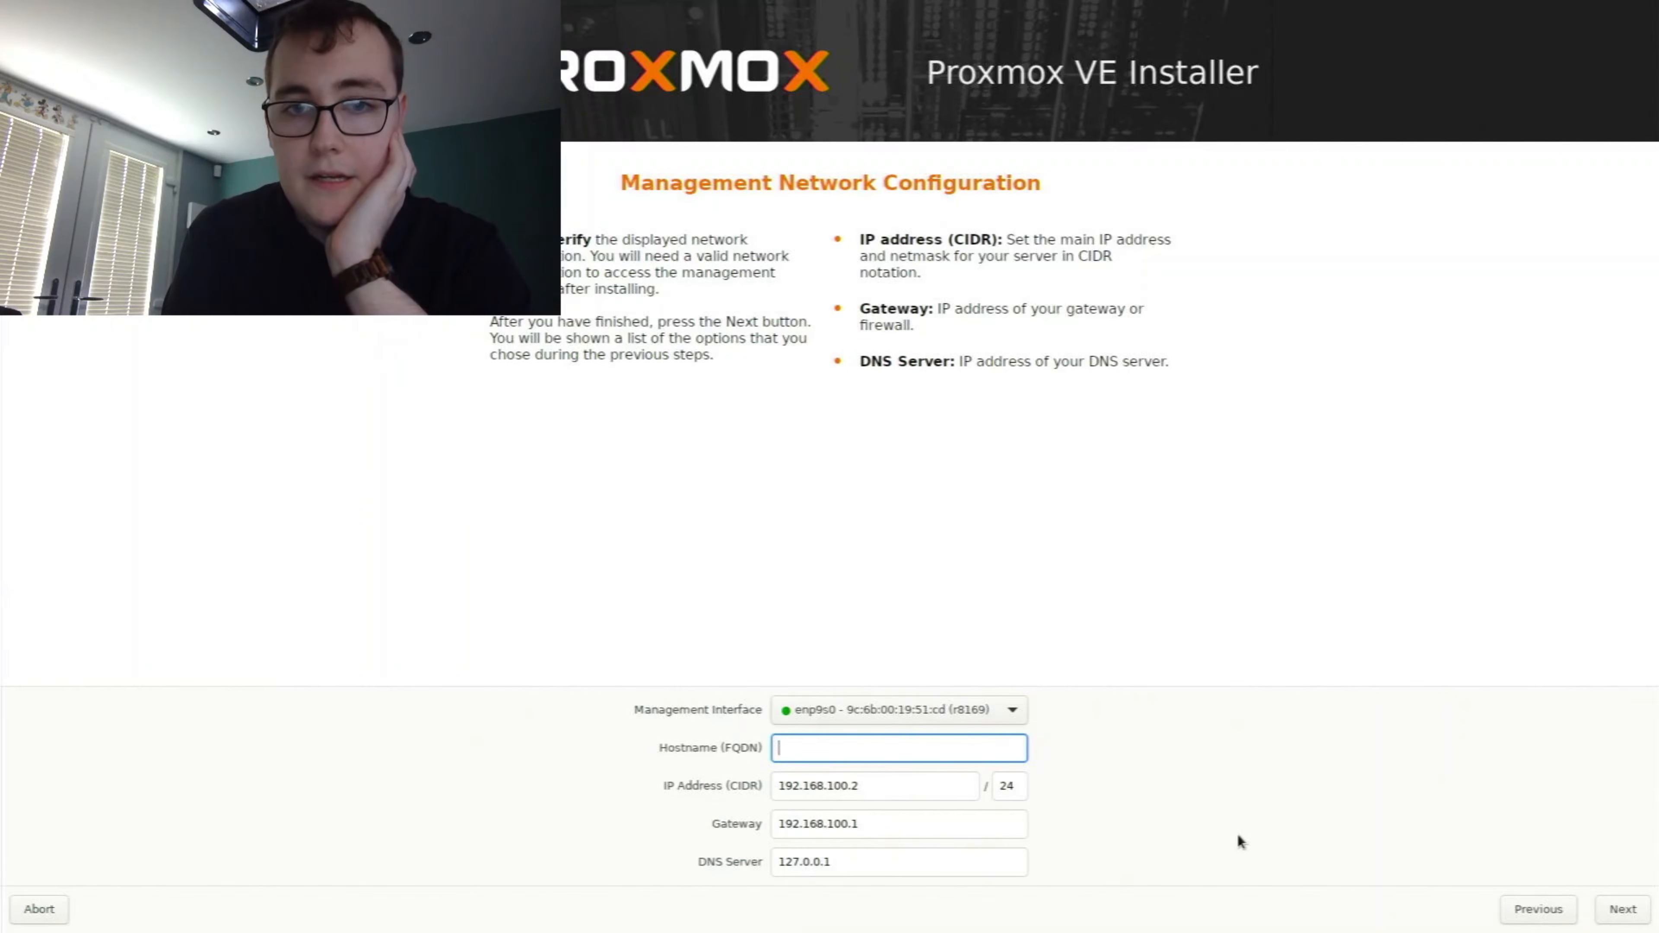
{"action": "left_click", "coordinate": [794, 717]}
{"action": "left_click", "coordinate": [794, 716]}
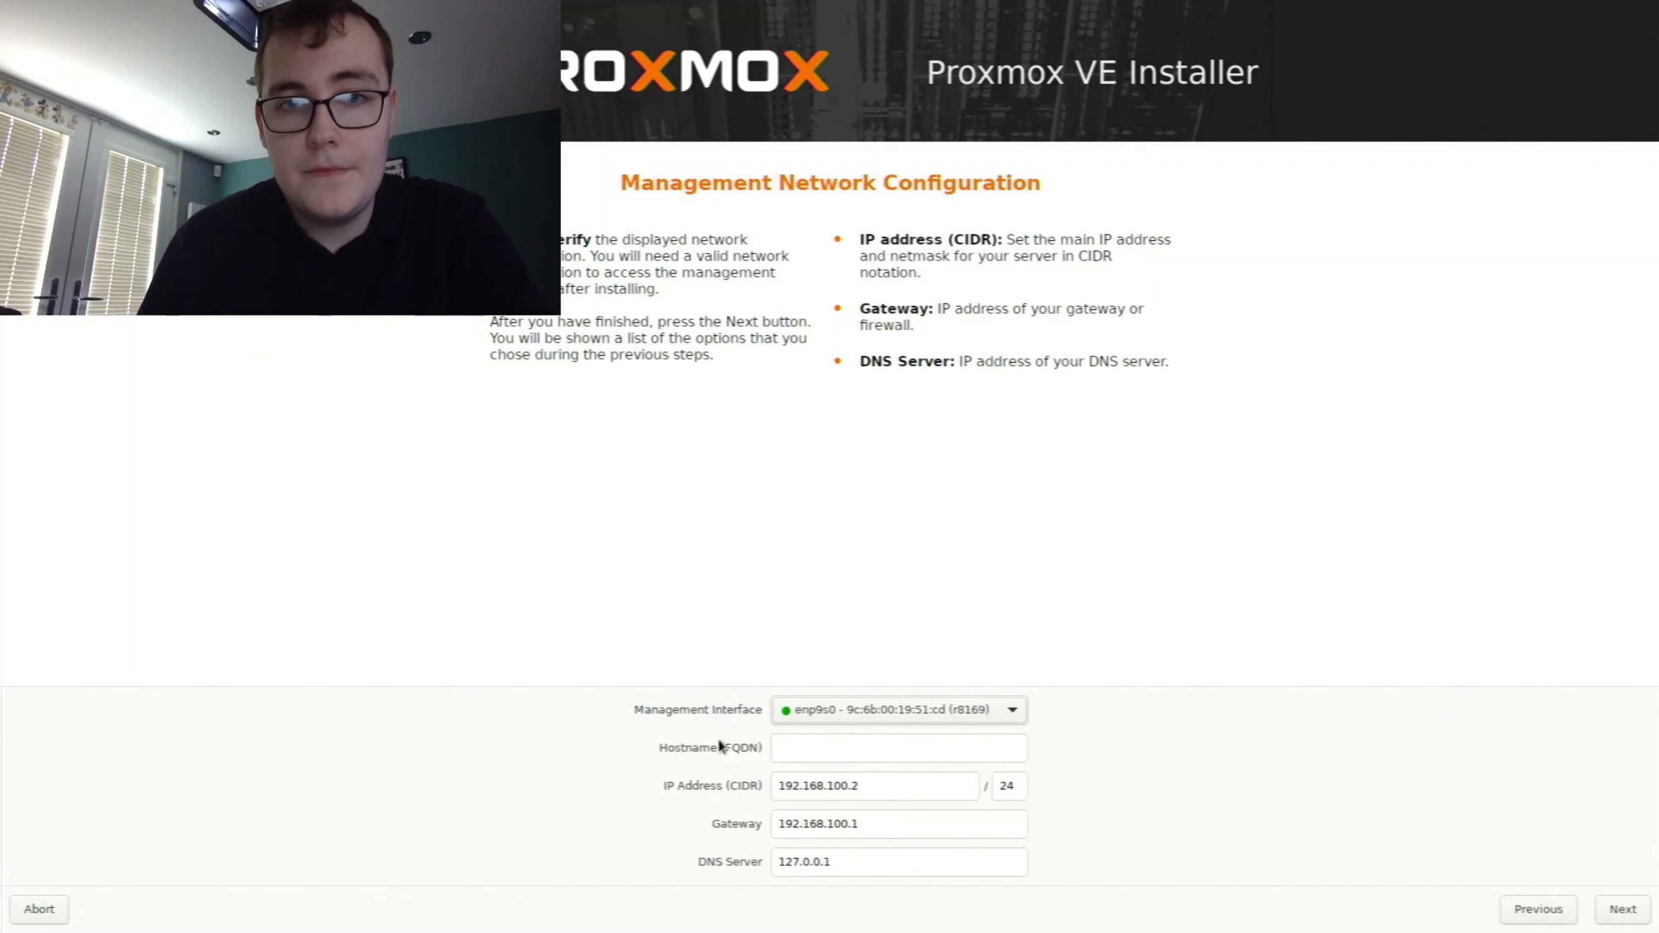
{"action": "left_click", "coordinate": [786, 747]}
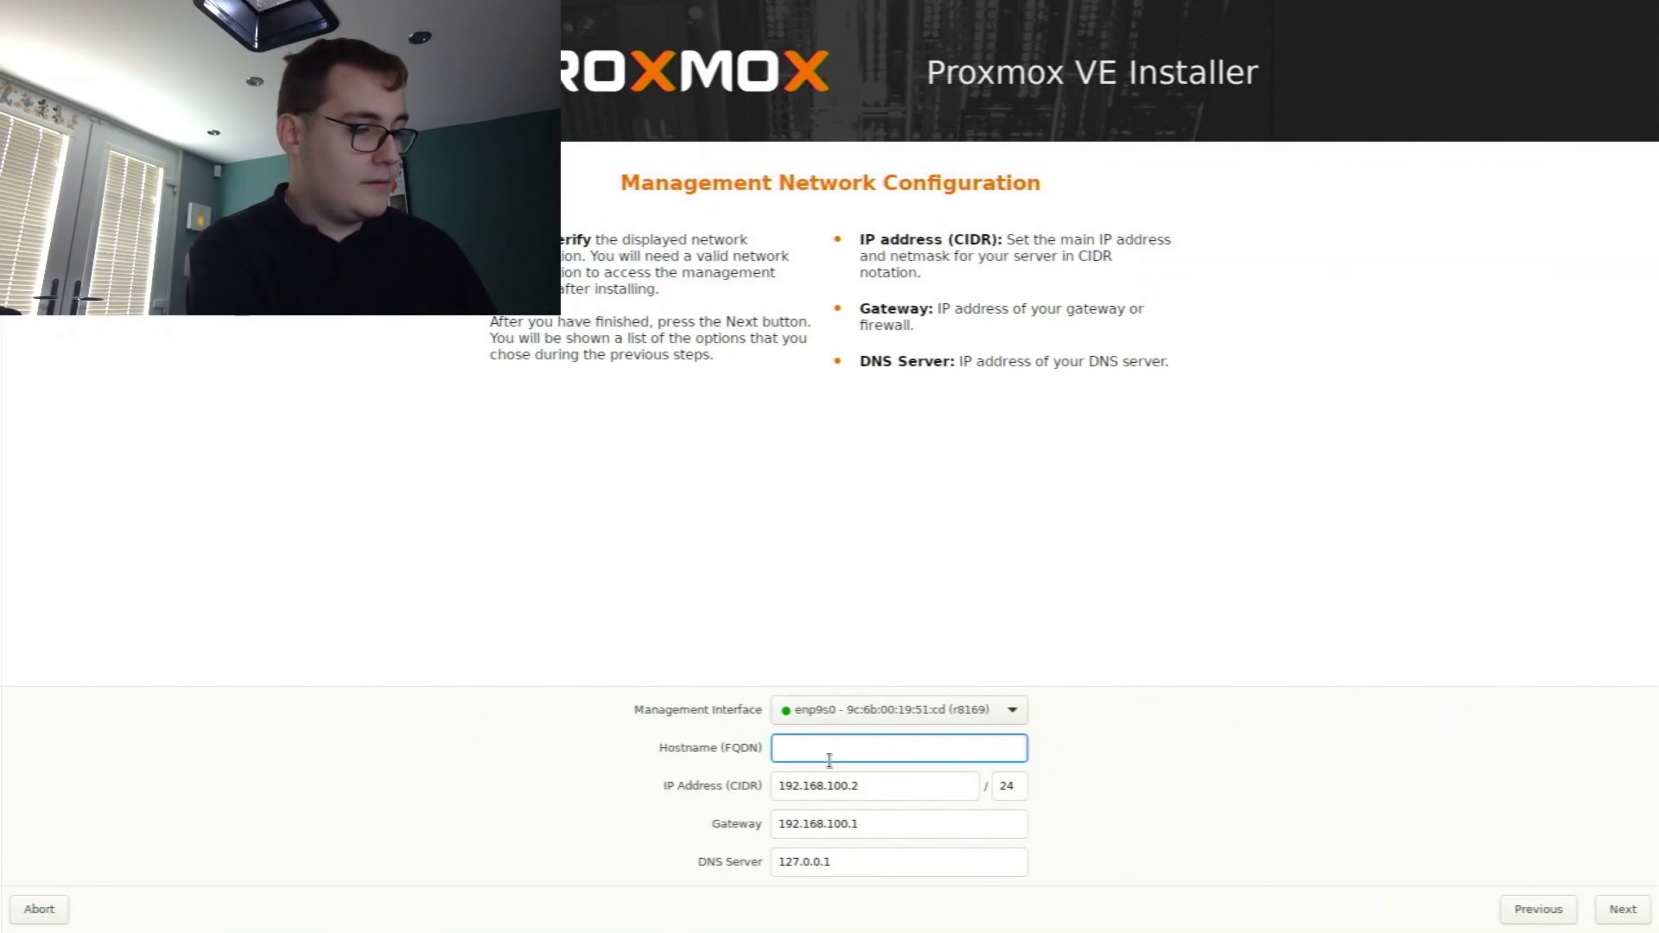
{"action": "type", "text": "ms"}
{"action": "key", "text": "BackSpace"}
{"action": "key", "text": "BackSpace"}
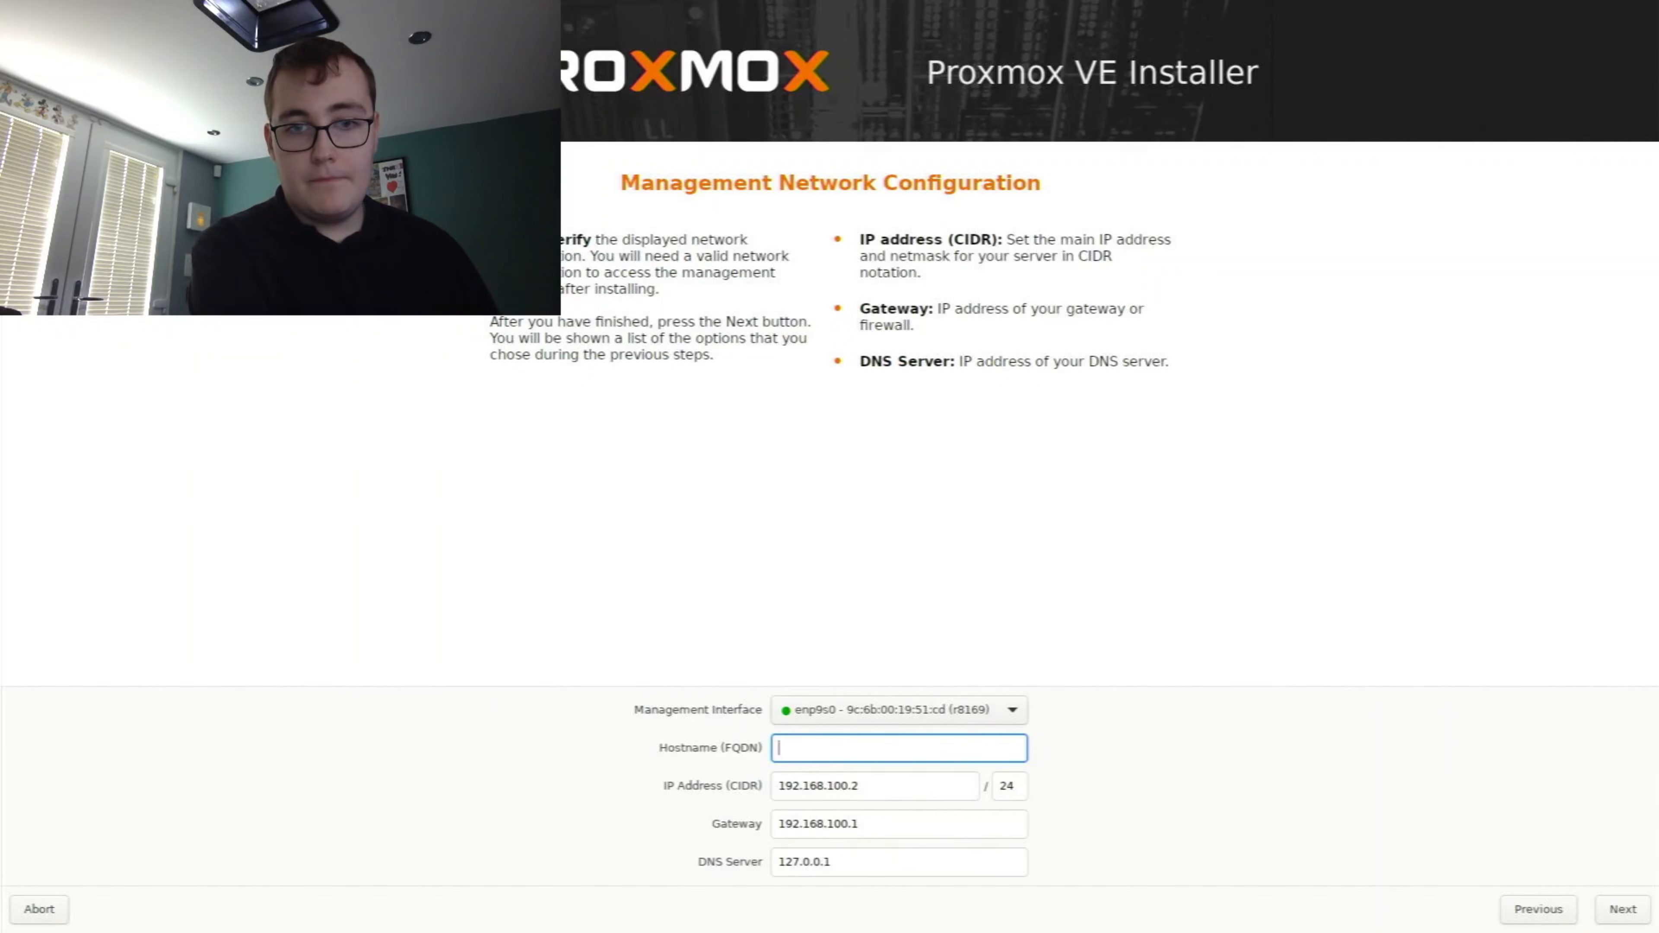
{"action": "type", "text": "bigpc"}
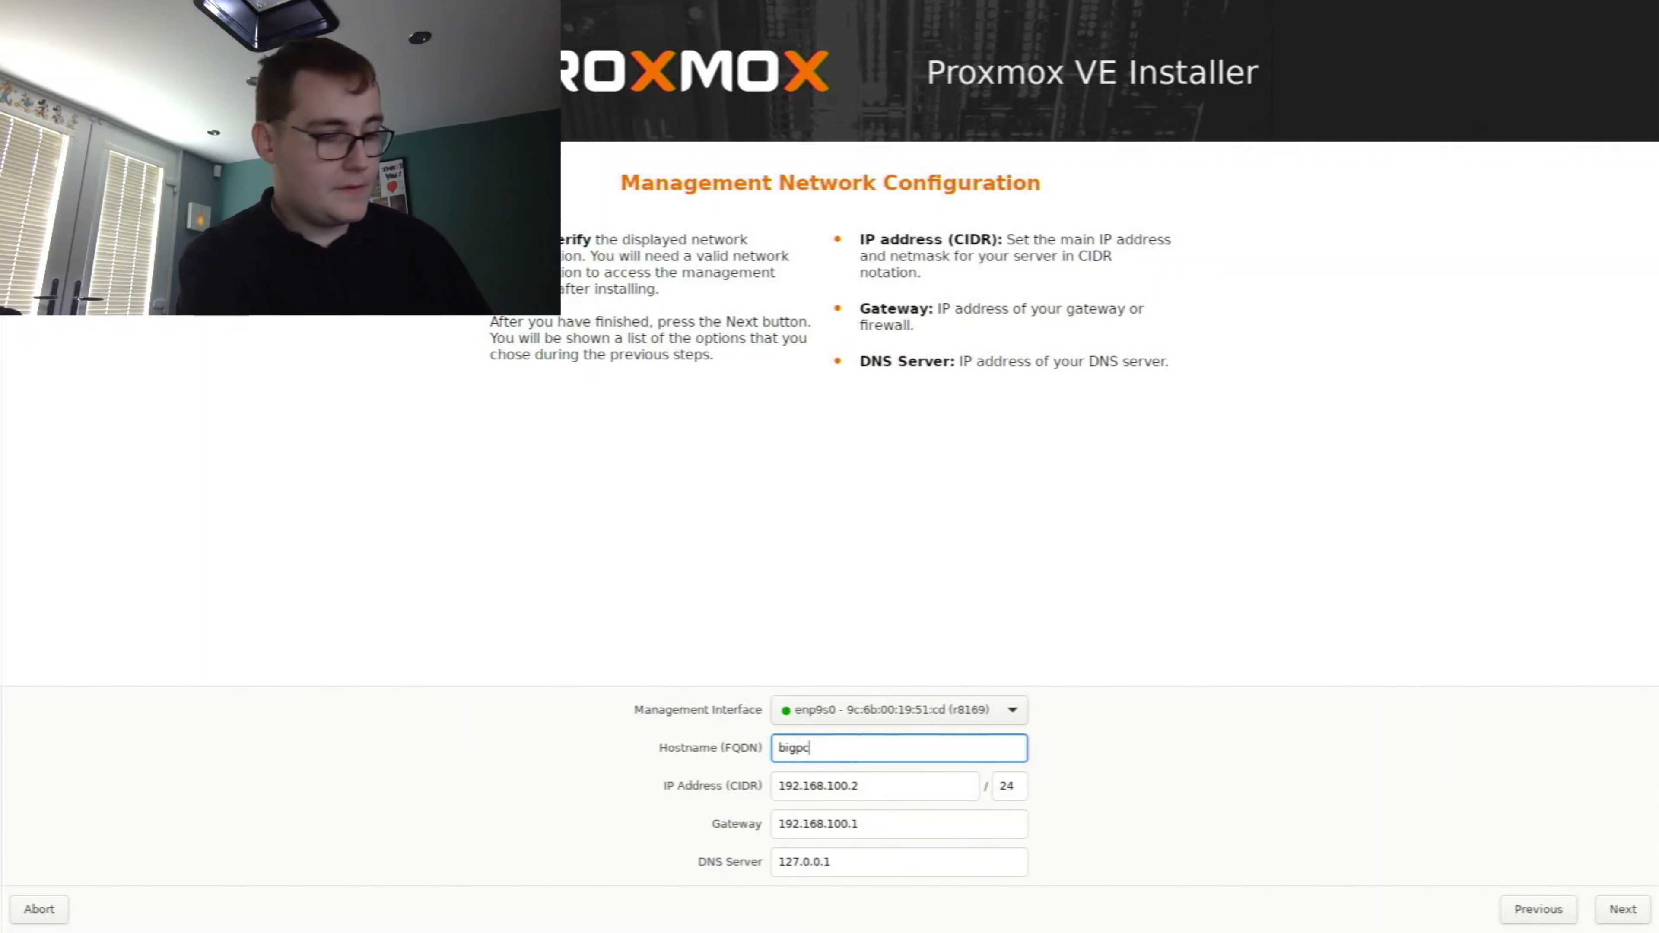
{"action": "type", "text": ".home.local"}
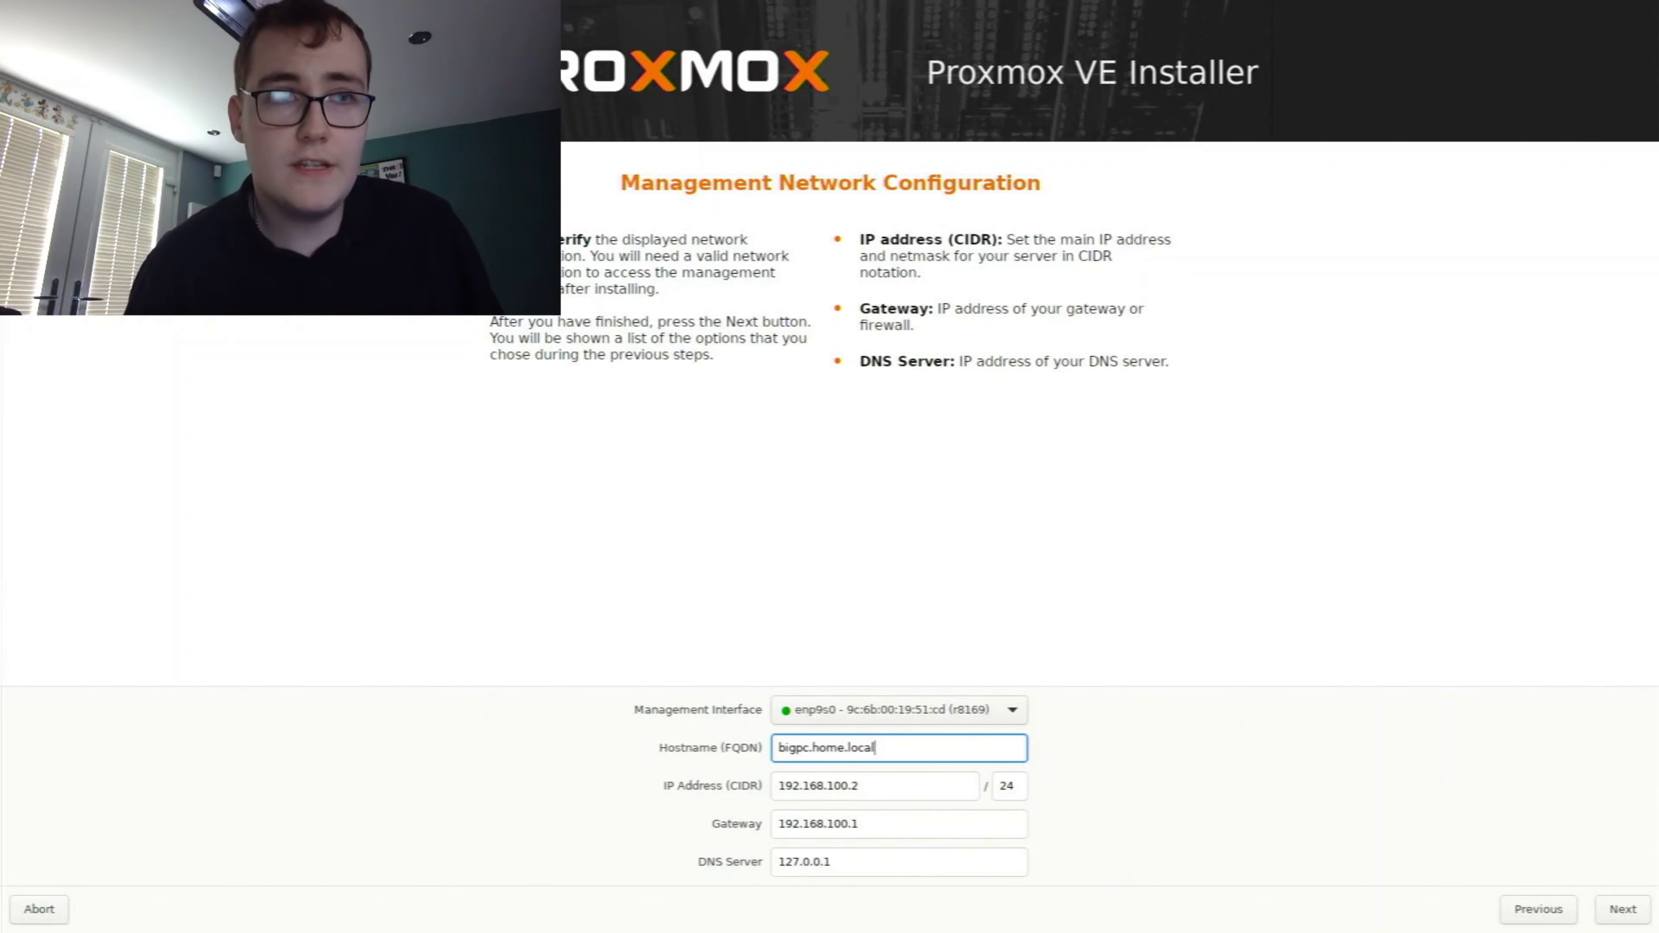
Set the server's management IP address to 172.16.4.199, leaving the /24 netmask
{"action": "key", "text": "Tab"}
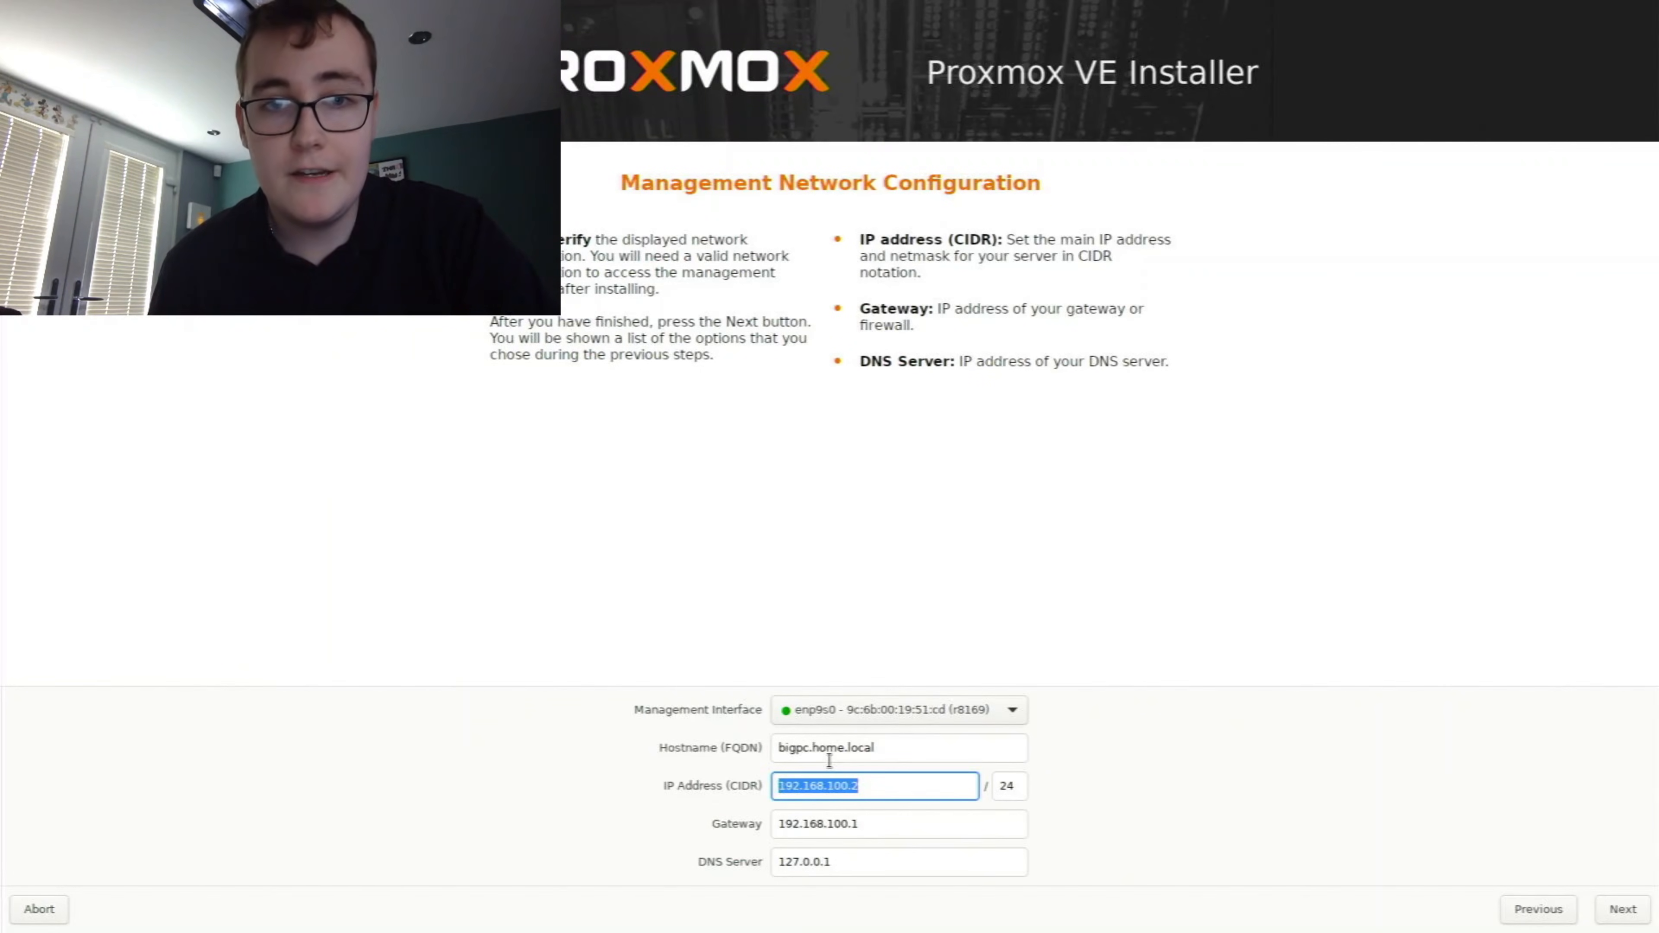
{"action": "key", "text": "Tab"}
{"action": "key", "text": "Tab"}
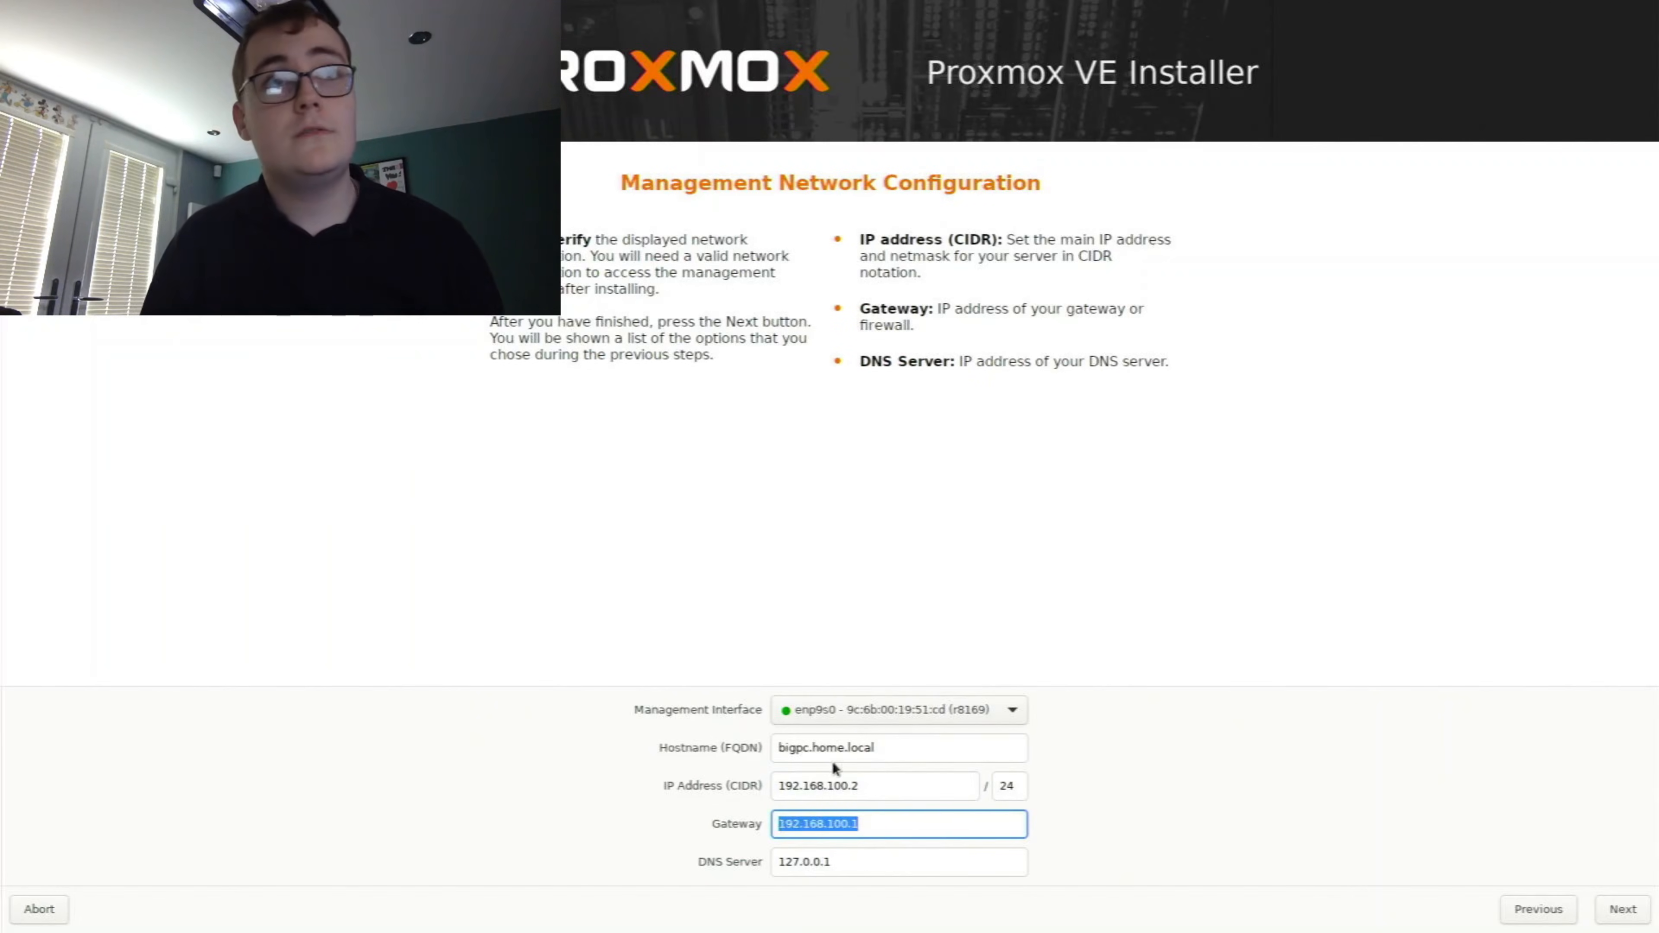
{"action": "key", "text": "shift+Tab"}
{"action": "key", "text": "shift+Tab"}
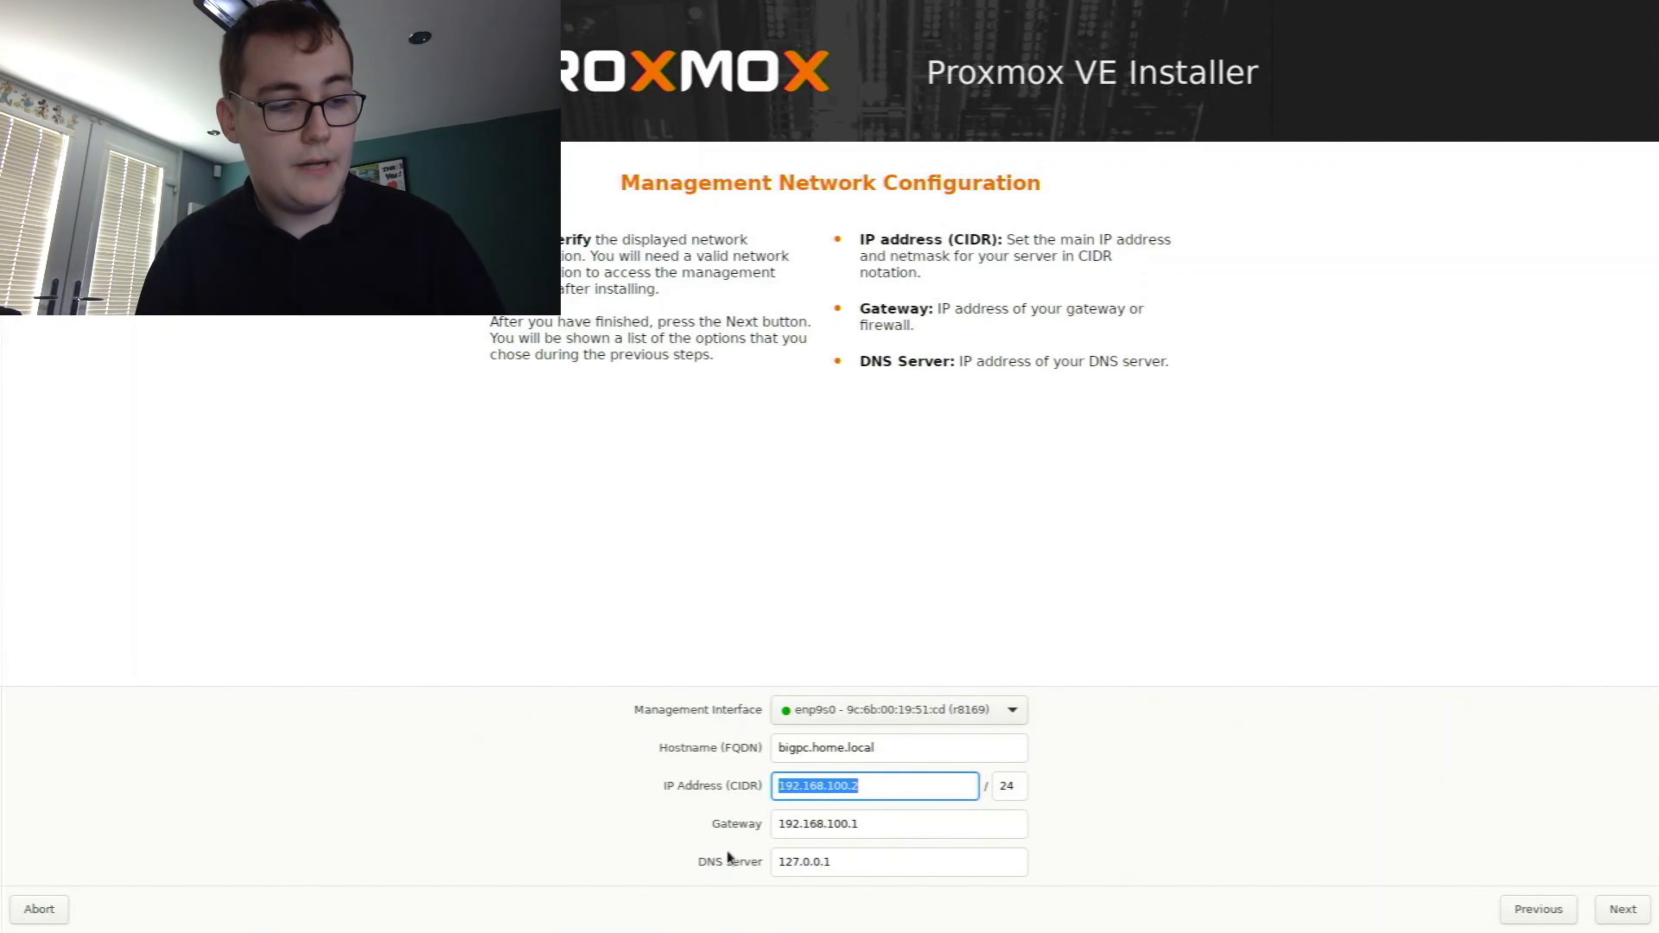
{"action": "type", "text": "172"}
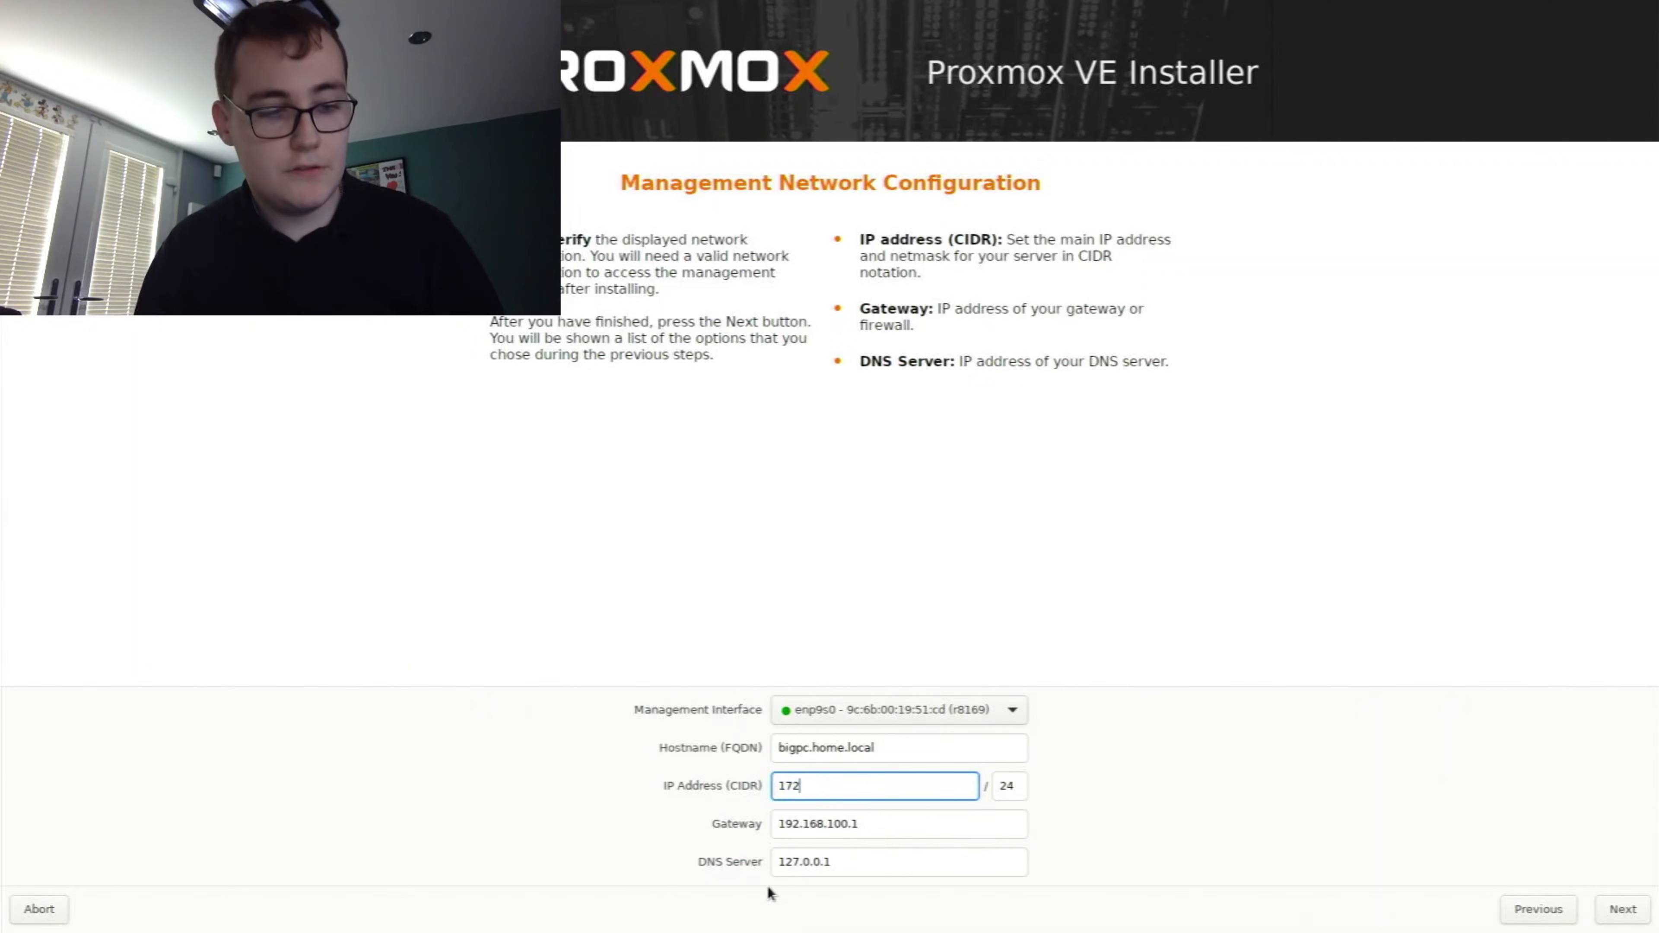
{"action": "type", "text": ".16.4."}
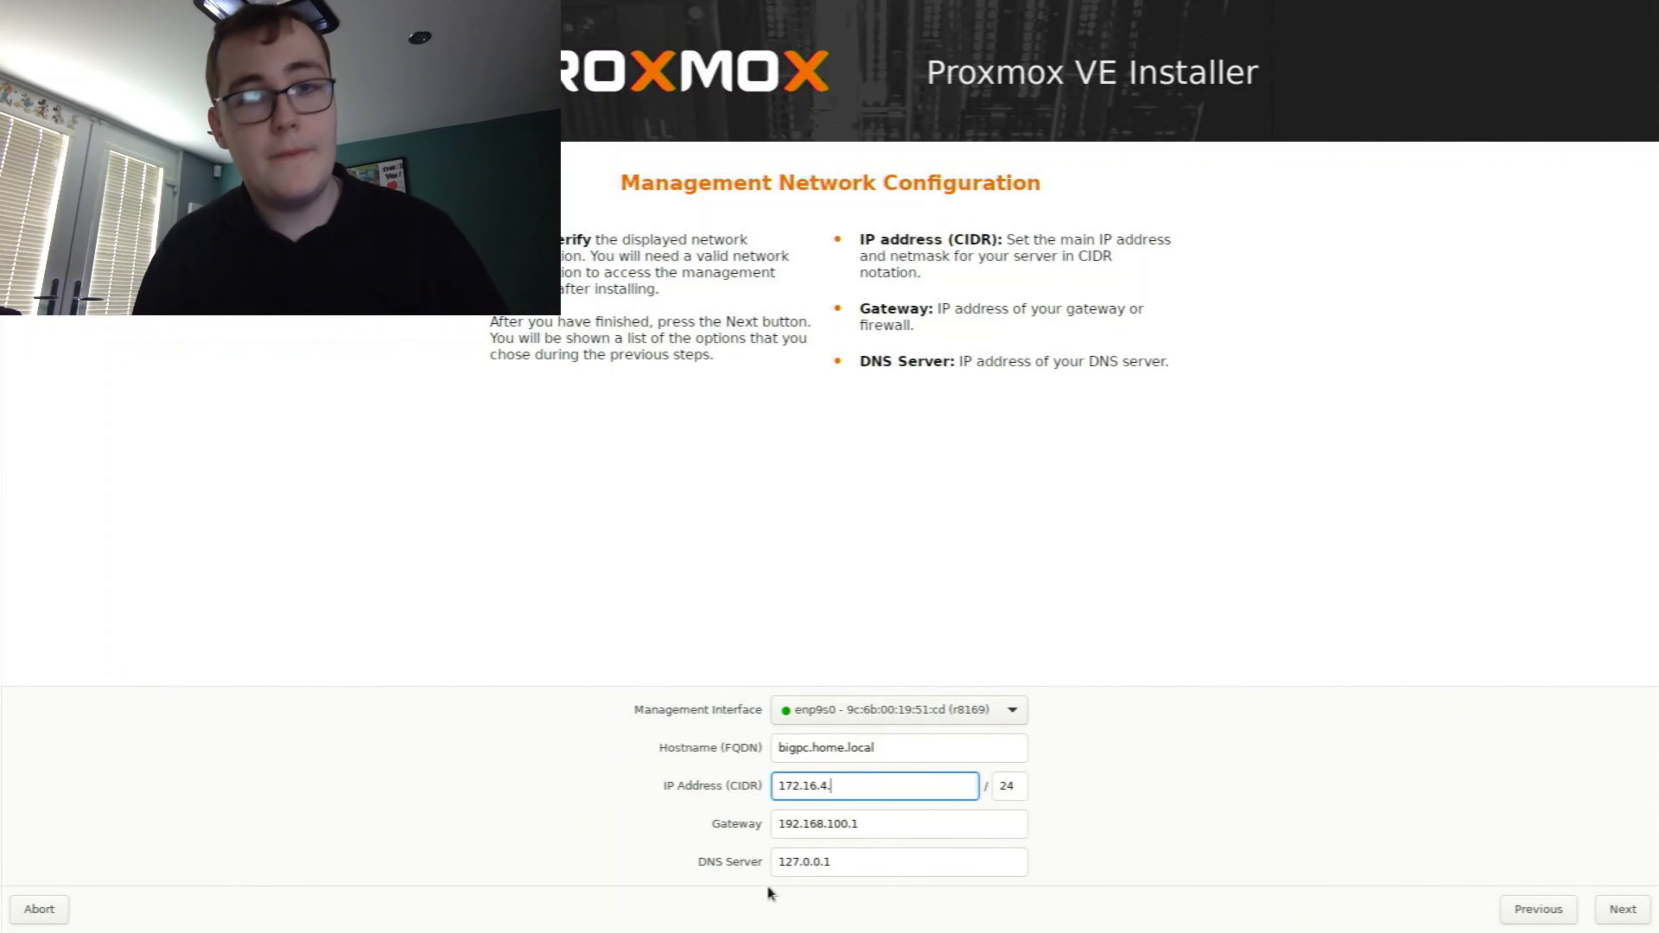
{"action": "type", "text": "199"}
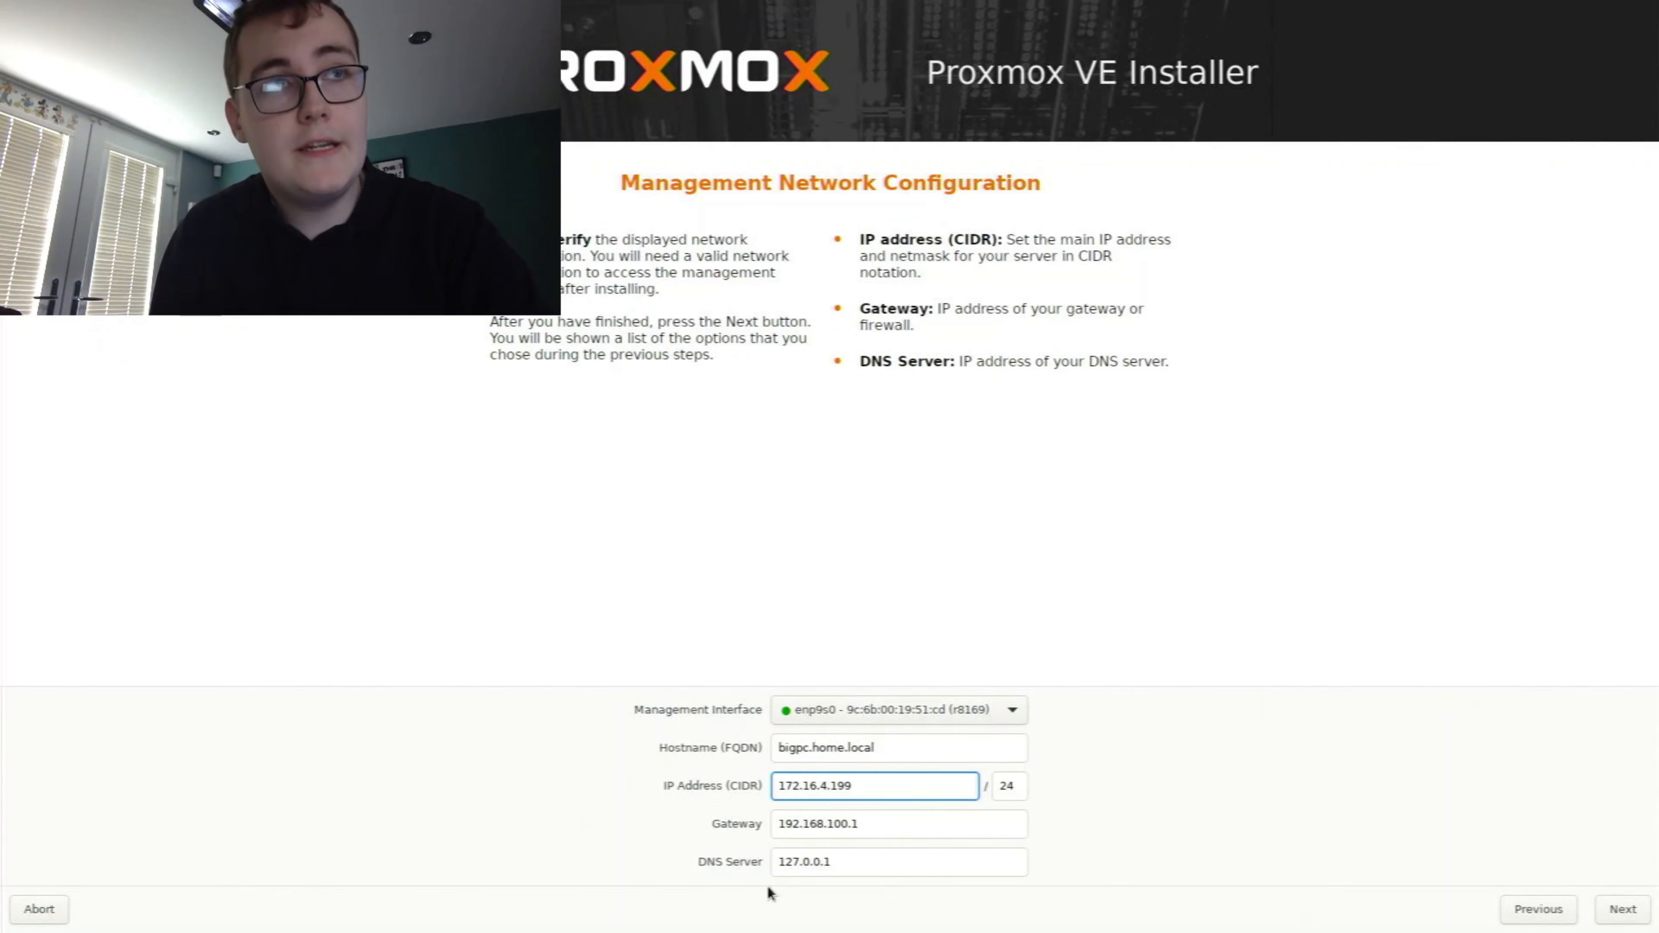
Set the management network's gateway to 172.16.4.1 and clear the default DNS server entry
{"action": "left_click", "coordinate": [953, 818]}
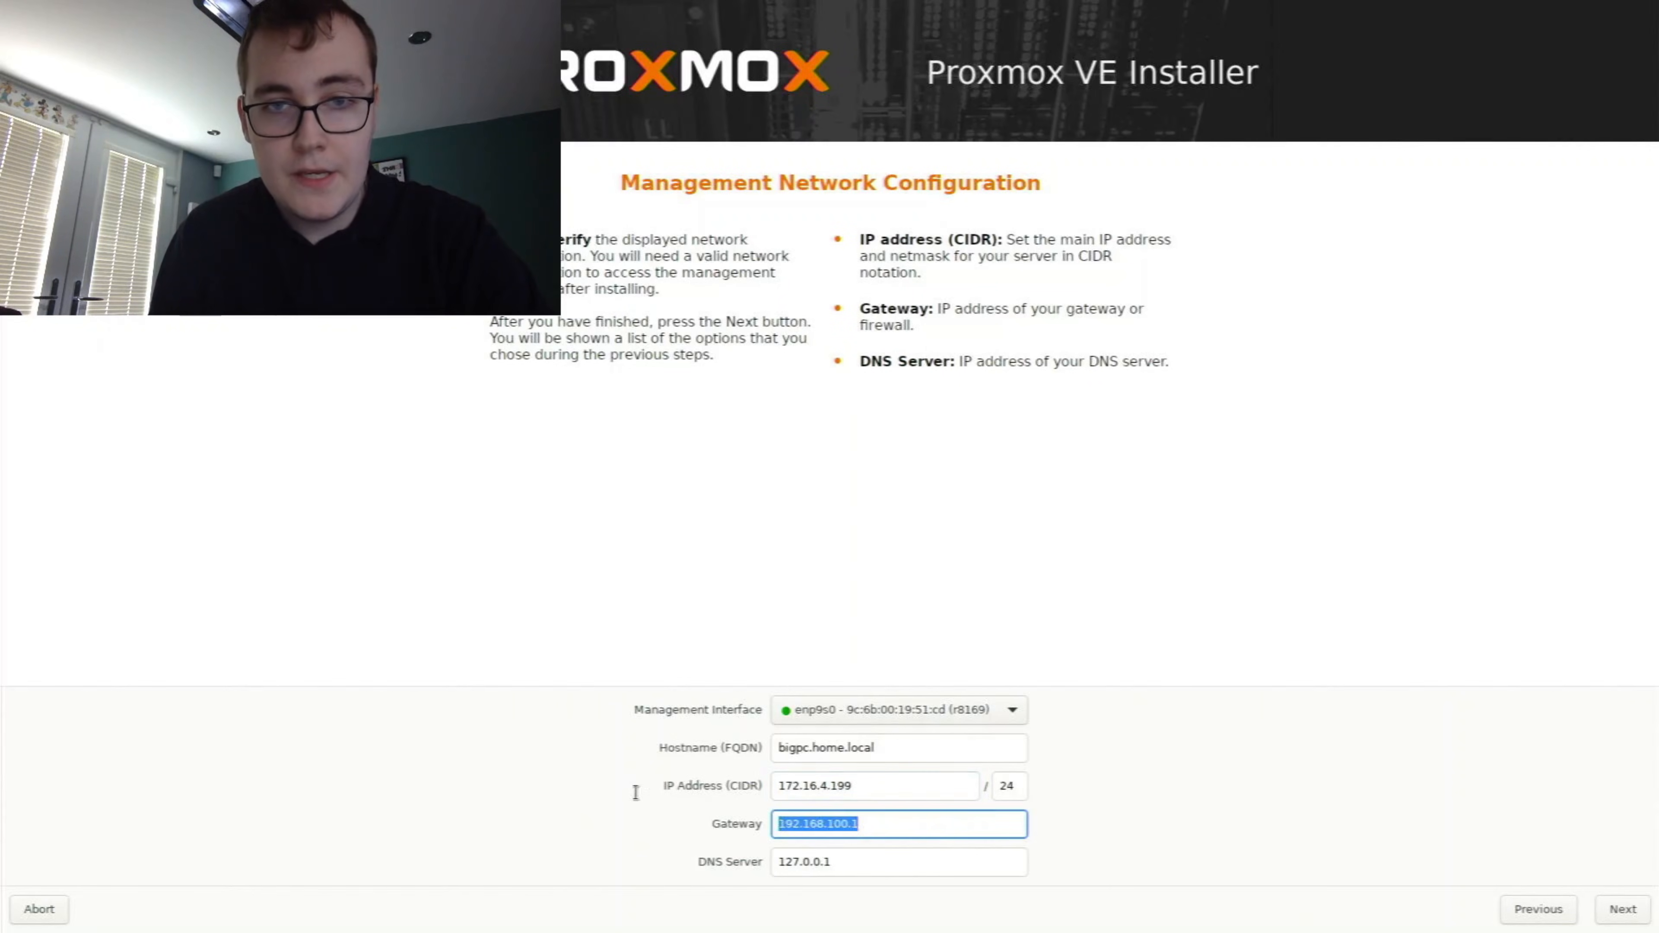
{"action": "type", "text": "17"}
{"action": "key", "text": "Tab"}
{"action": "key", "text": "BackSpace"}
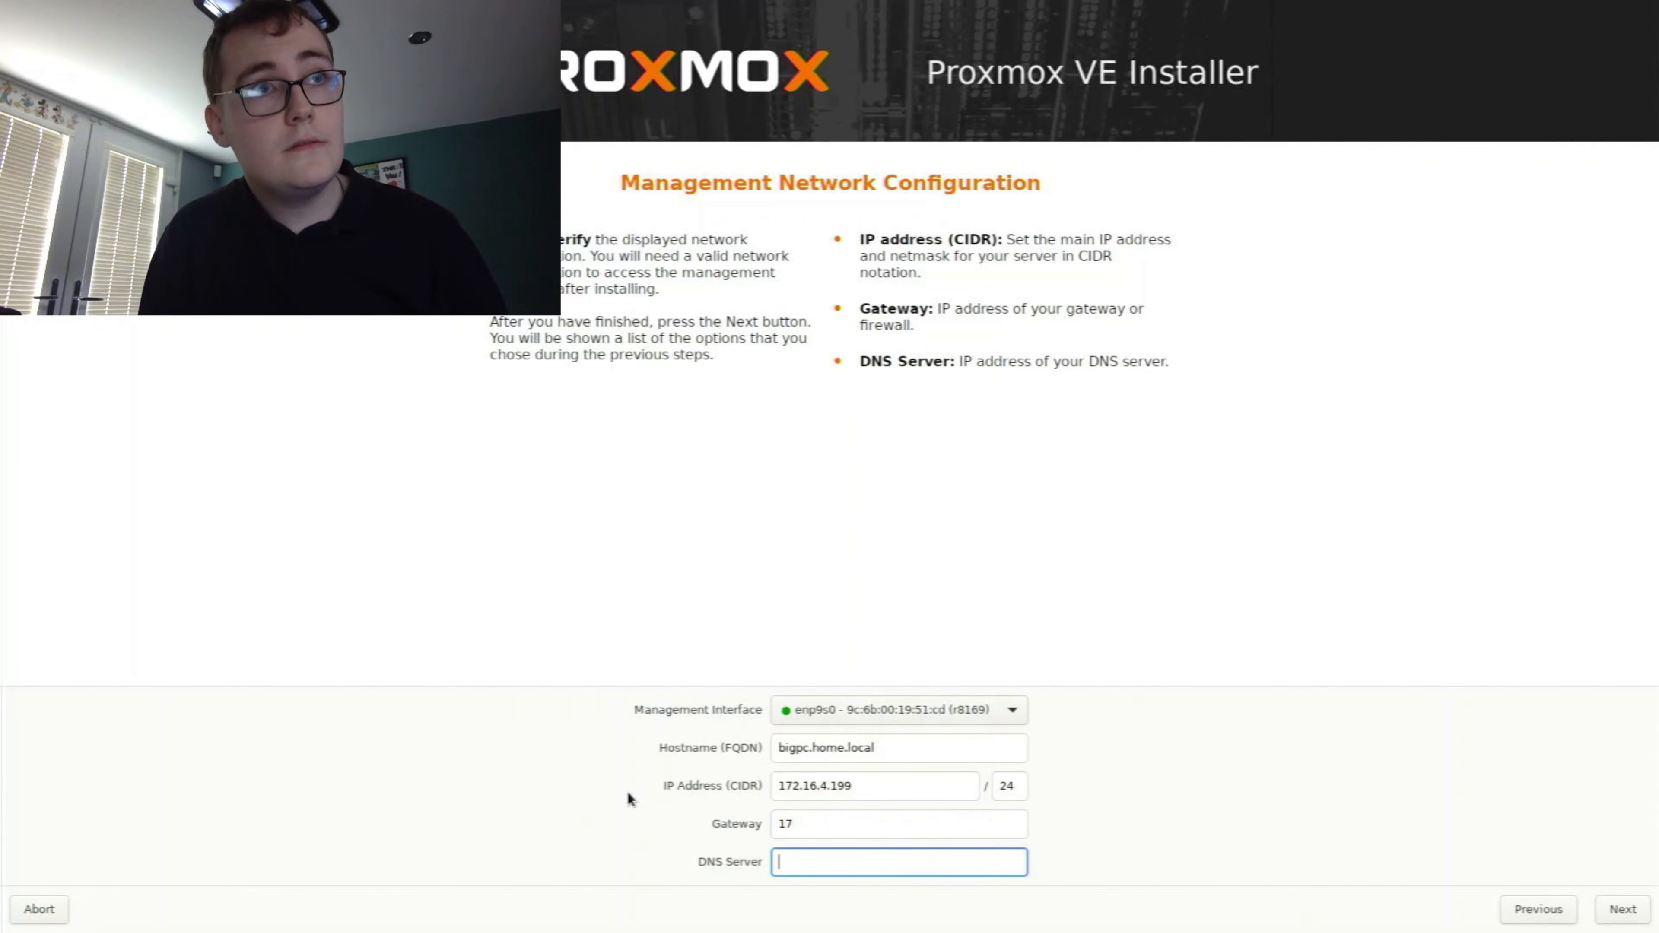
{"action": "left_click", "coordinate": [858, 825]}
{"action": "type", "text": "1"}
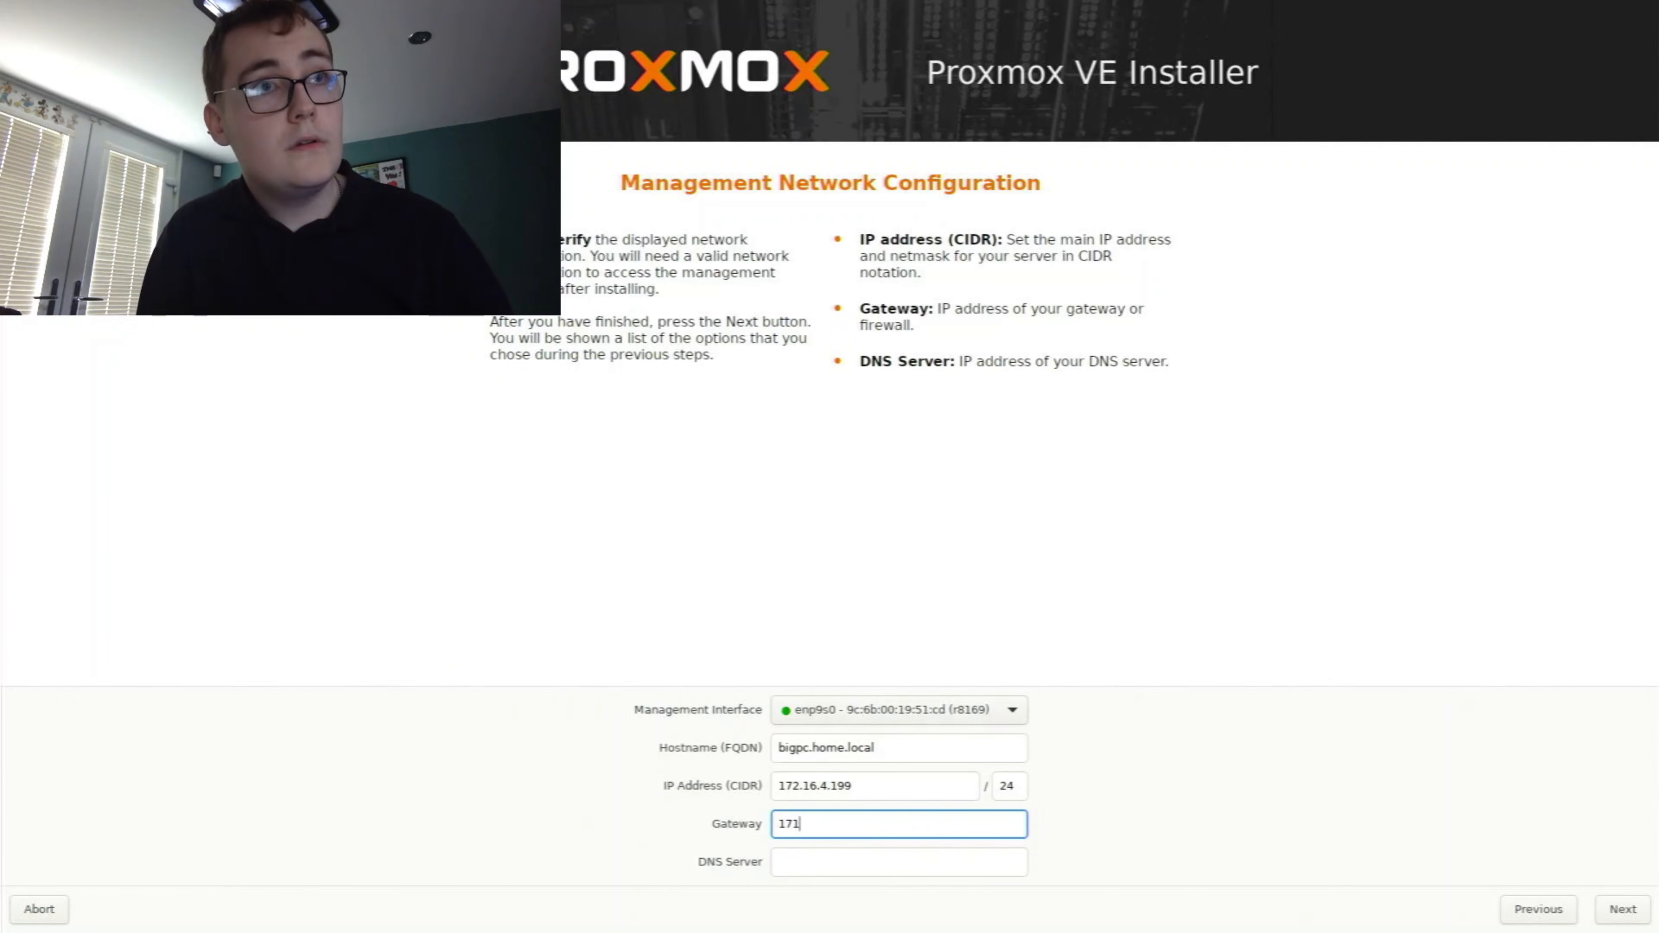
{"action": "key", "text": "BackSpace"}
{"action": "type", "text": "2.16.4.1"}
Set the DNS server to 8.8.8.8 and confirm the management network configuration
{"action": "left_click", "coordinate": [993, 863]}
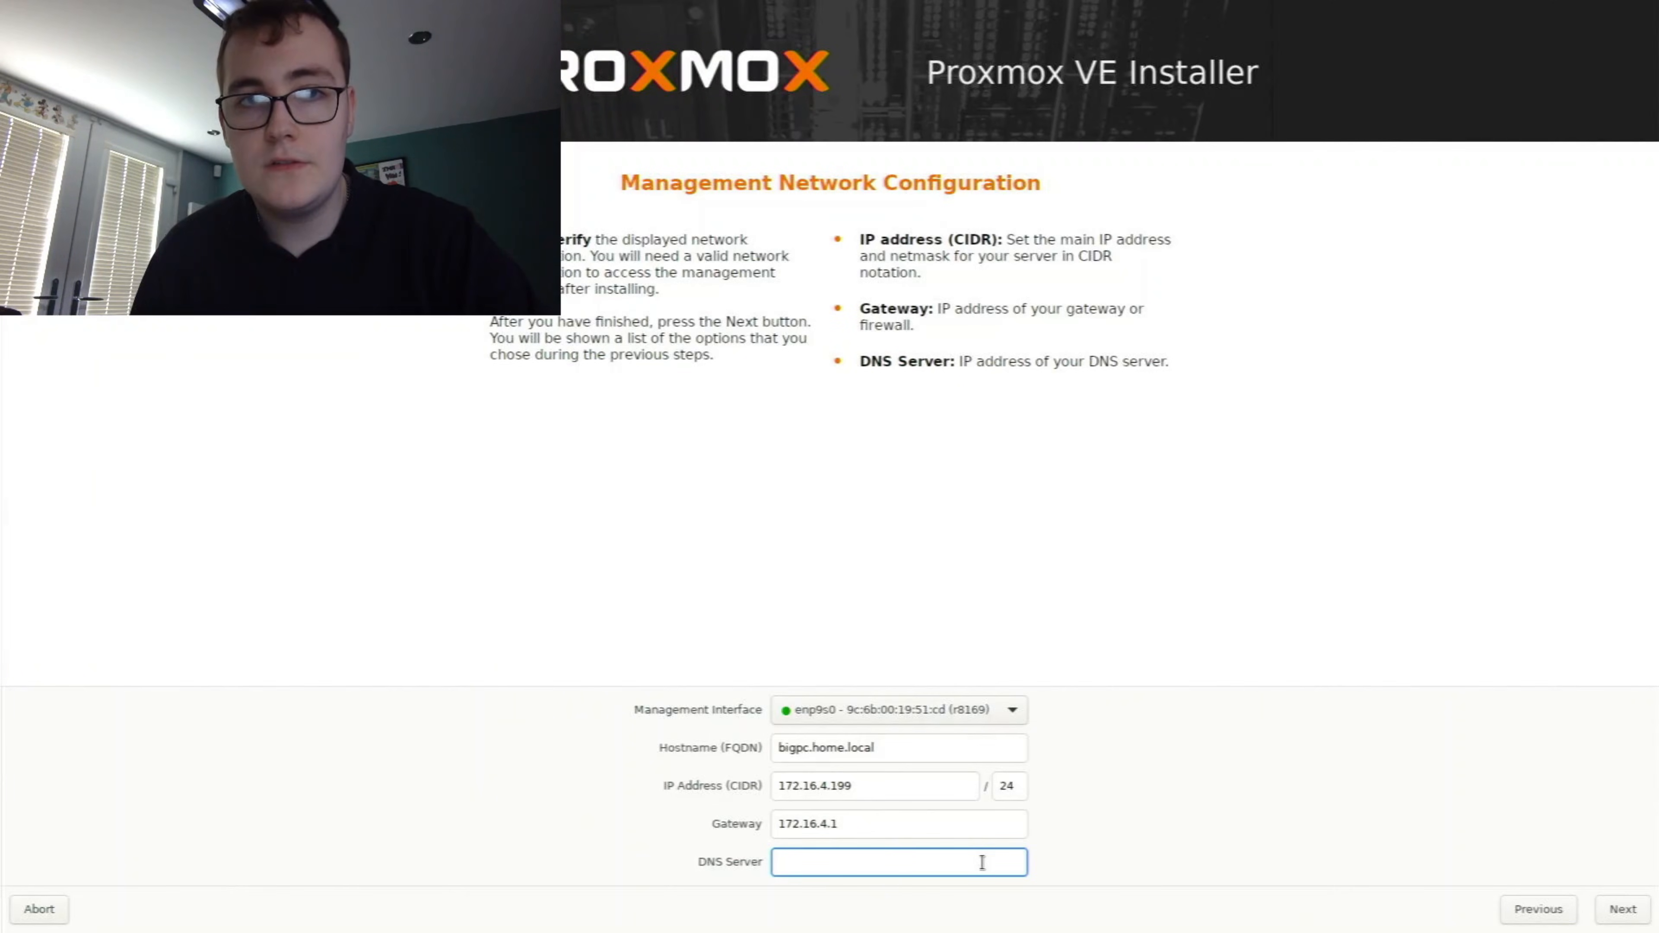
{"action": "type", "text": "8.8.8.8"}
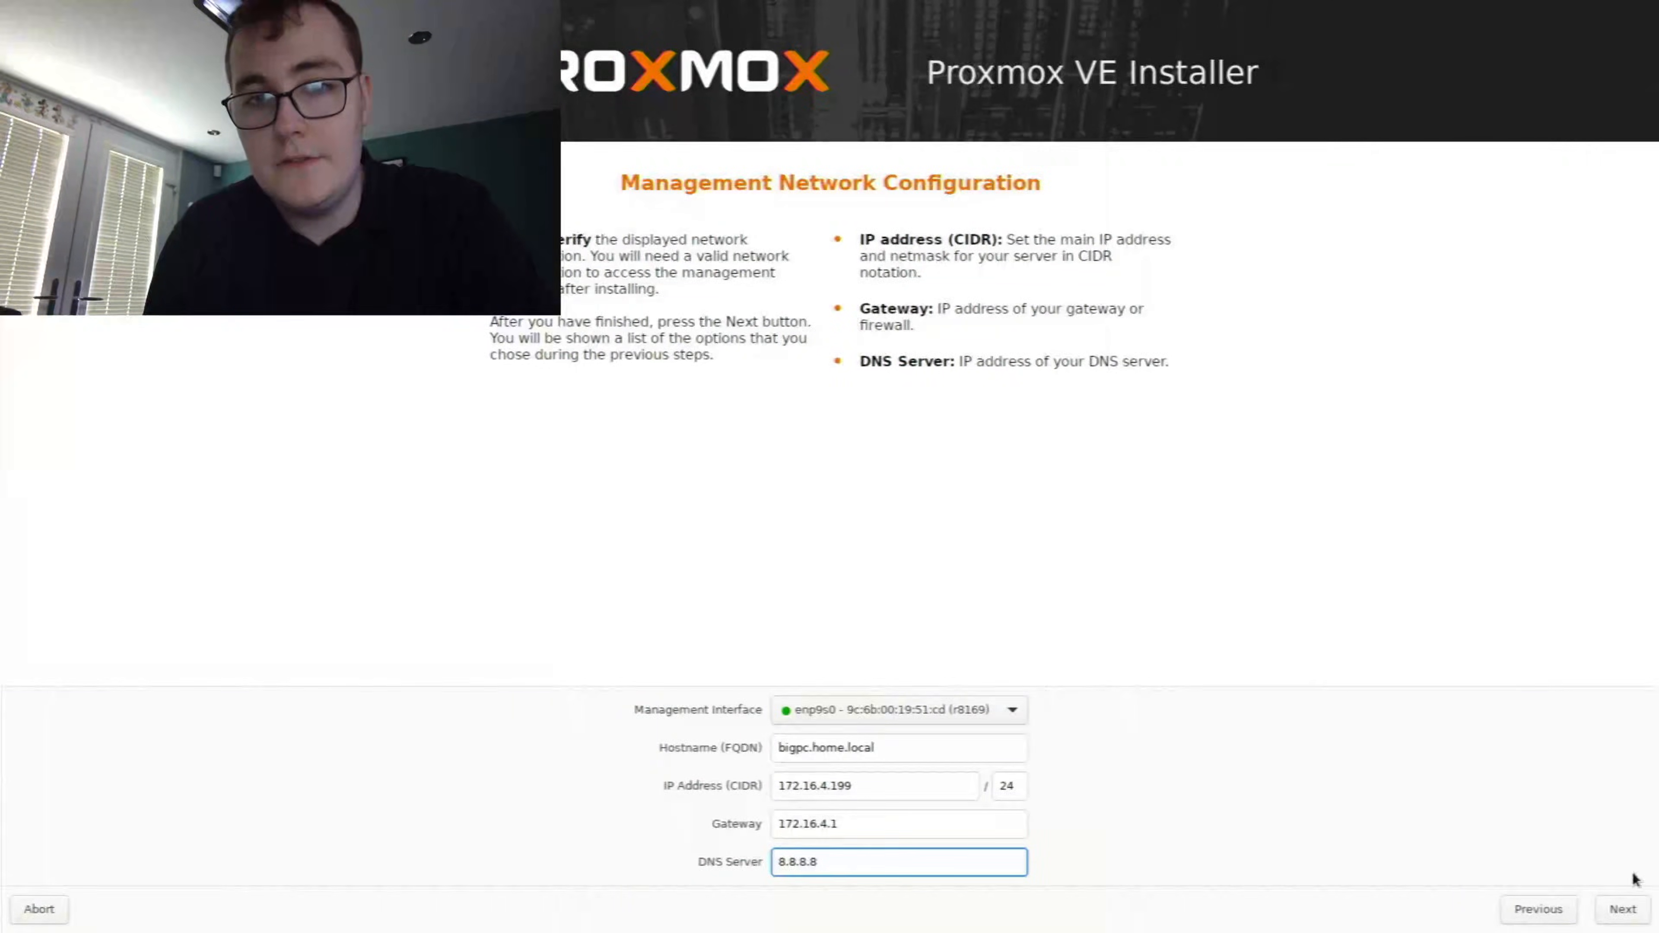
{"action": "left_click", "coordinate": [1617, 909]}
Install Proxmox VE with the summarised settings, and reboot the server once the installation is complete
{"action": "left_click", "coordinate": [858, 875]}
{"action": "left_click", "coordinate": [1626, 924]}
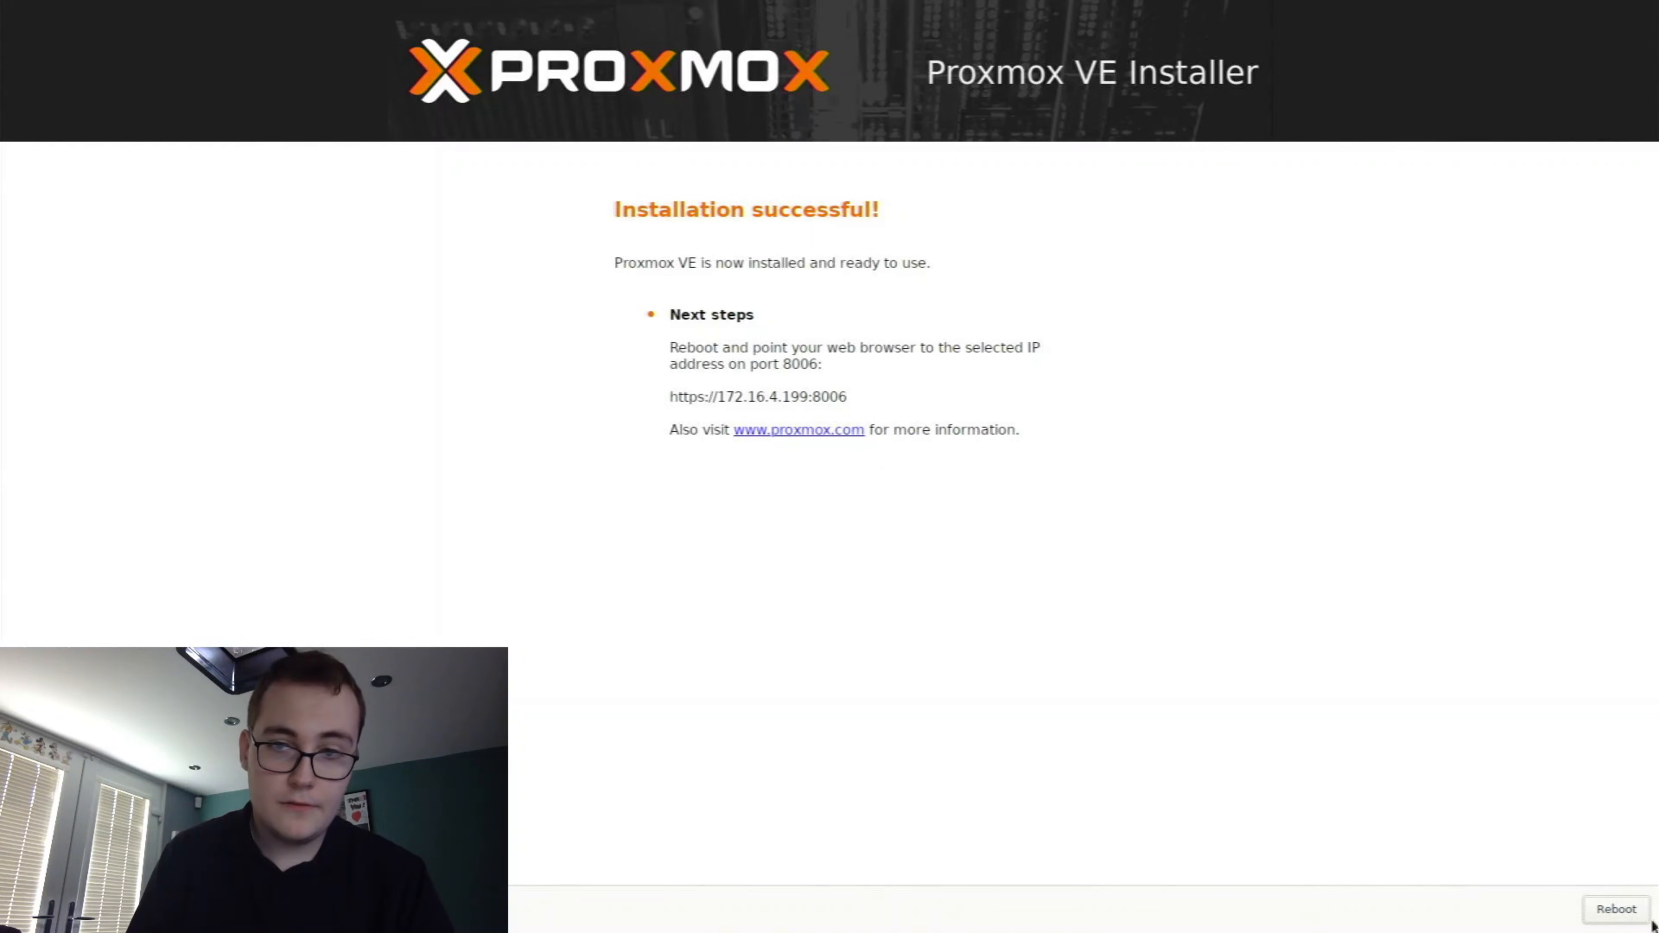
{"action": "left_click", "coordinate": [1616, 908]}
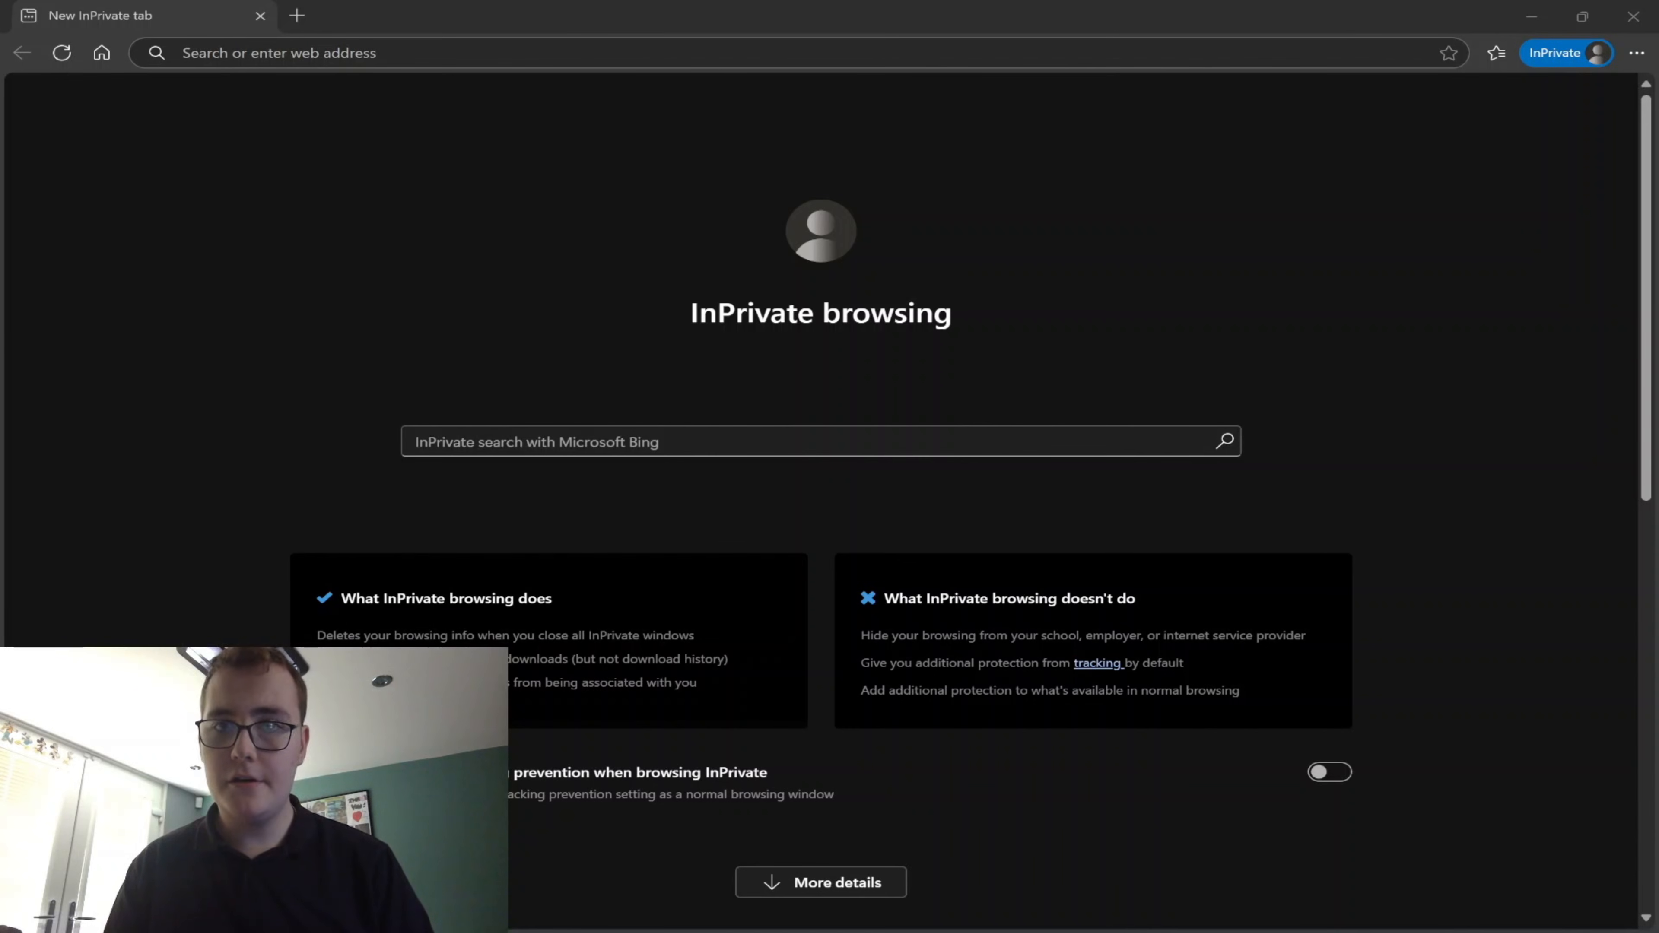
{"action": "left_click", "coordinate": [1048, 51]}
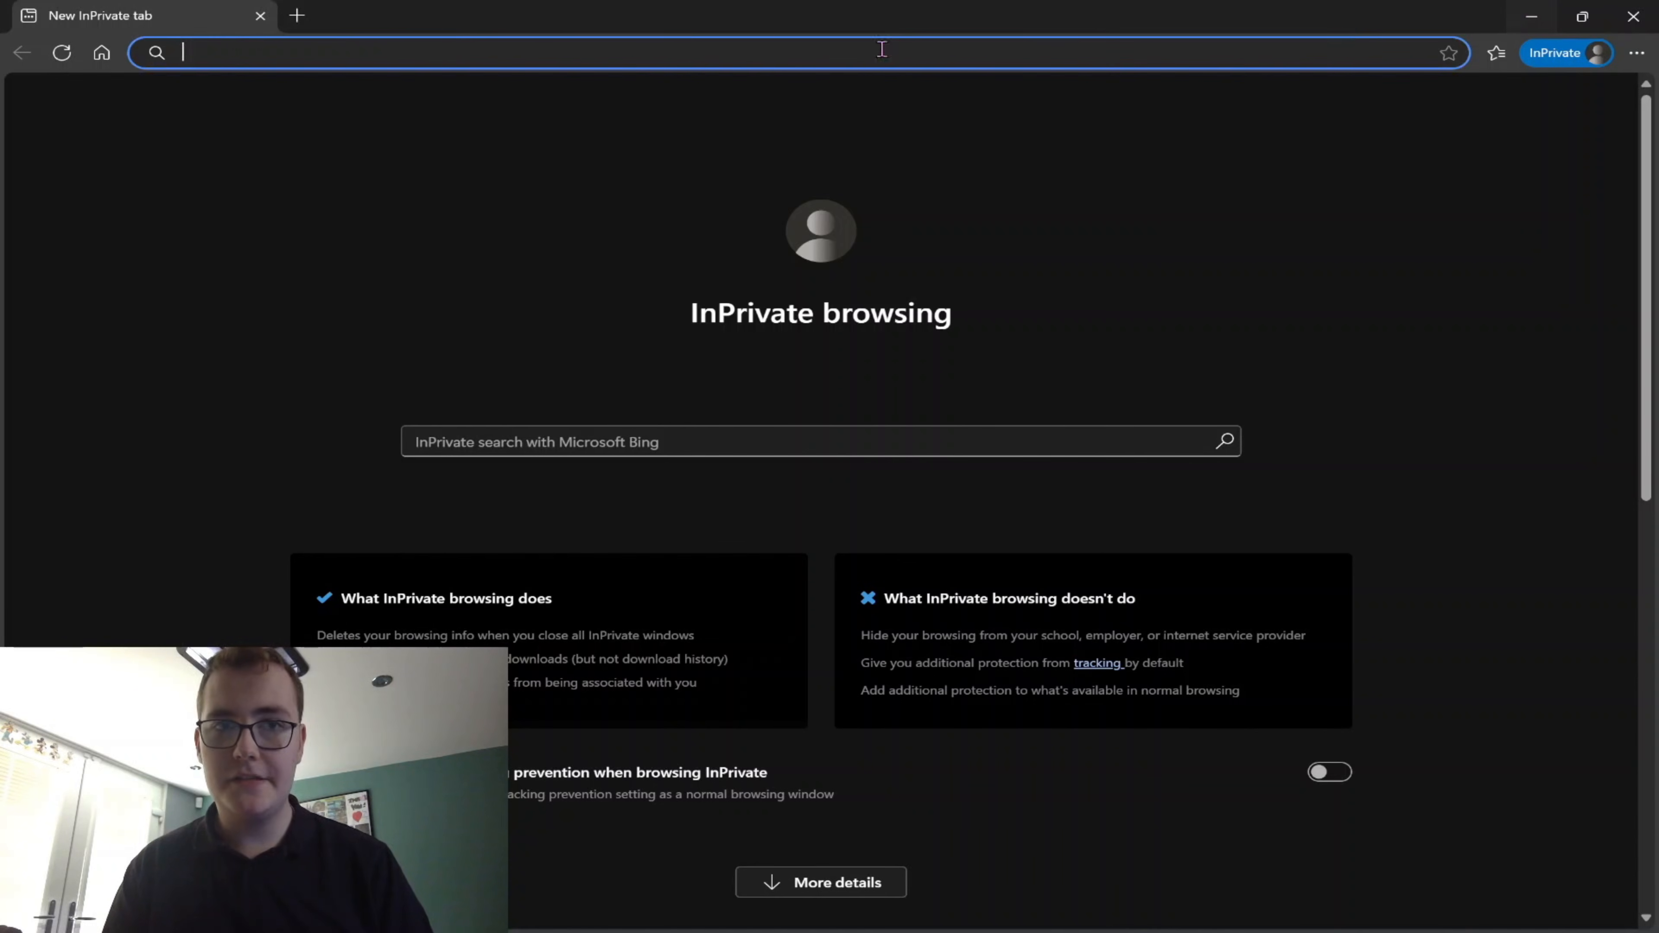
{"action": "type", "text": "https:/"}
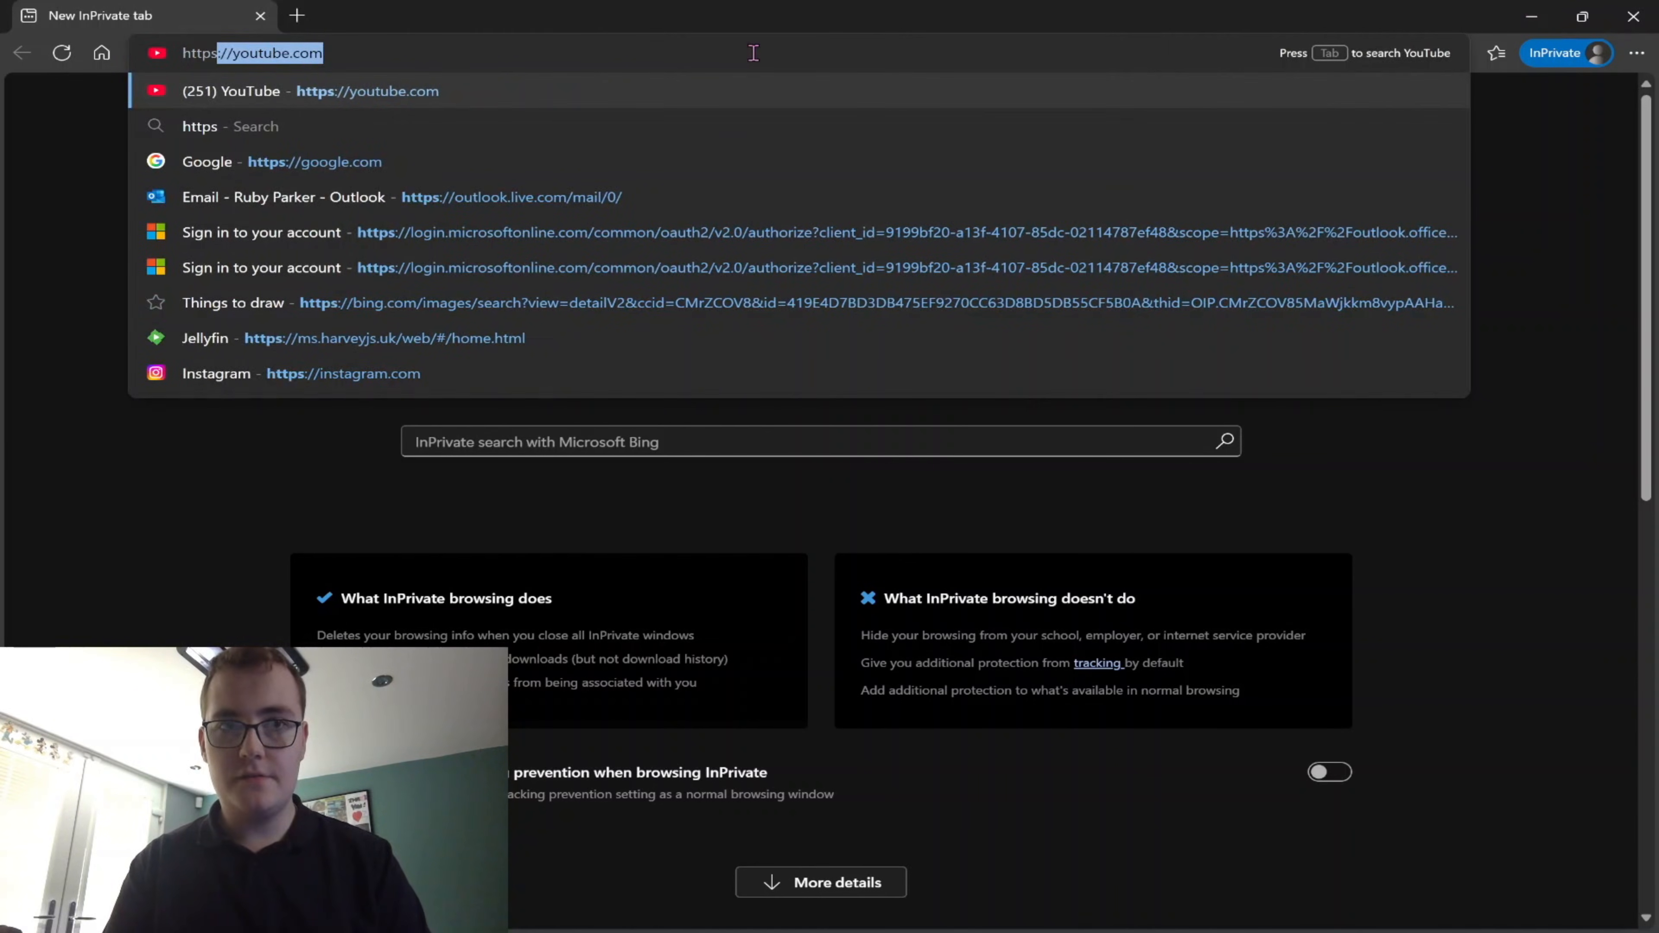
{"action": "type", "text": "/172.16"}
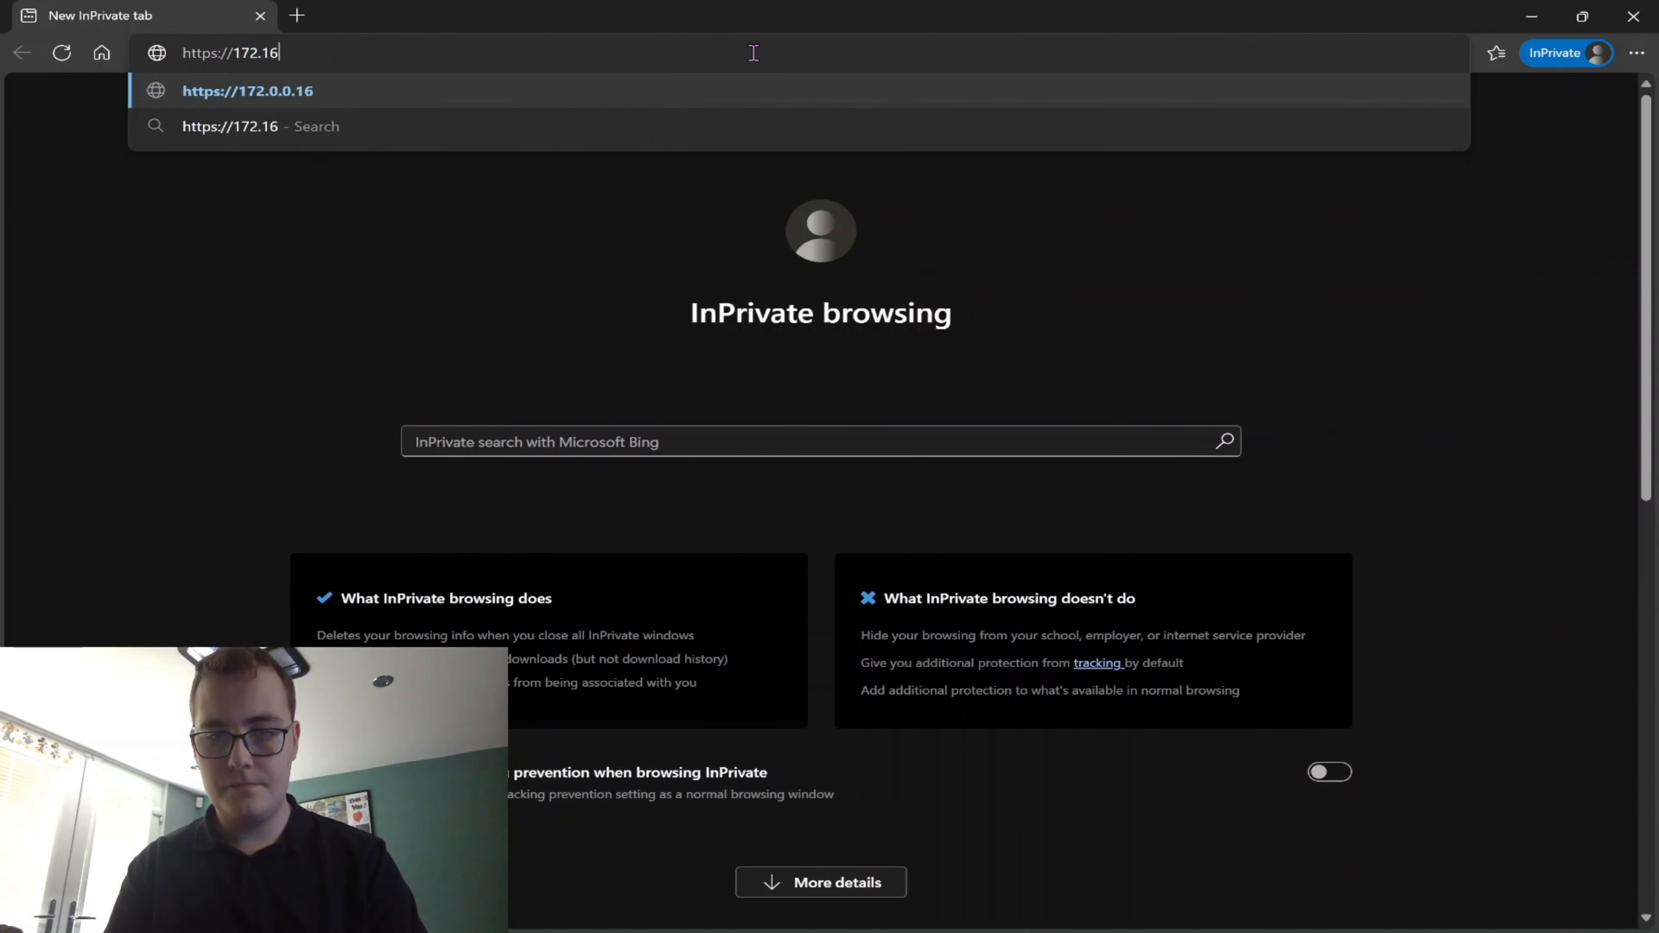
{"action": "type", "text": ".4.199"}
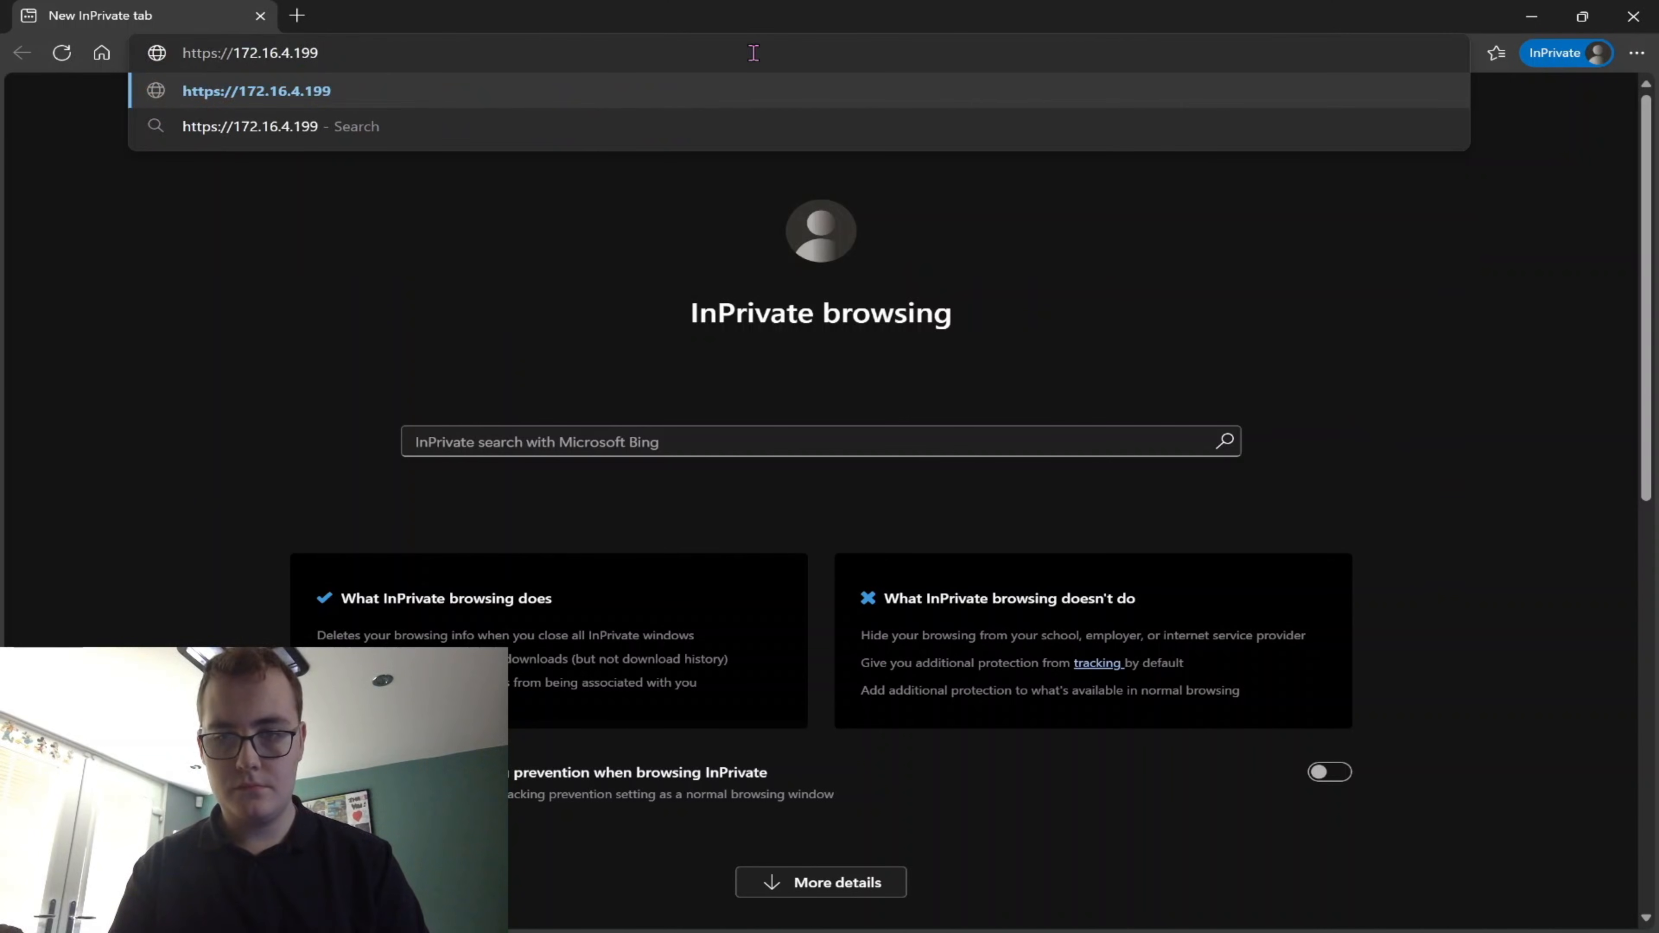
{"action": "type", "text": ":8006"}
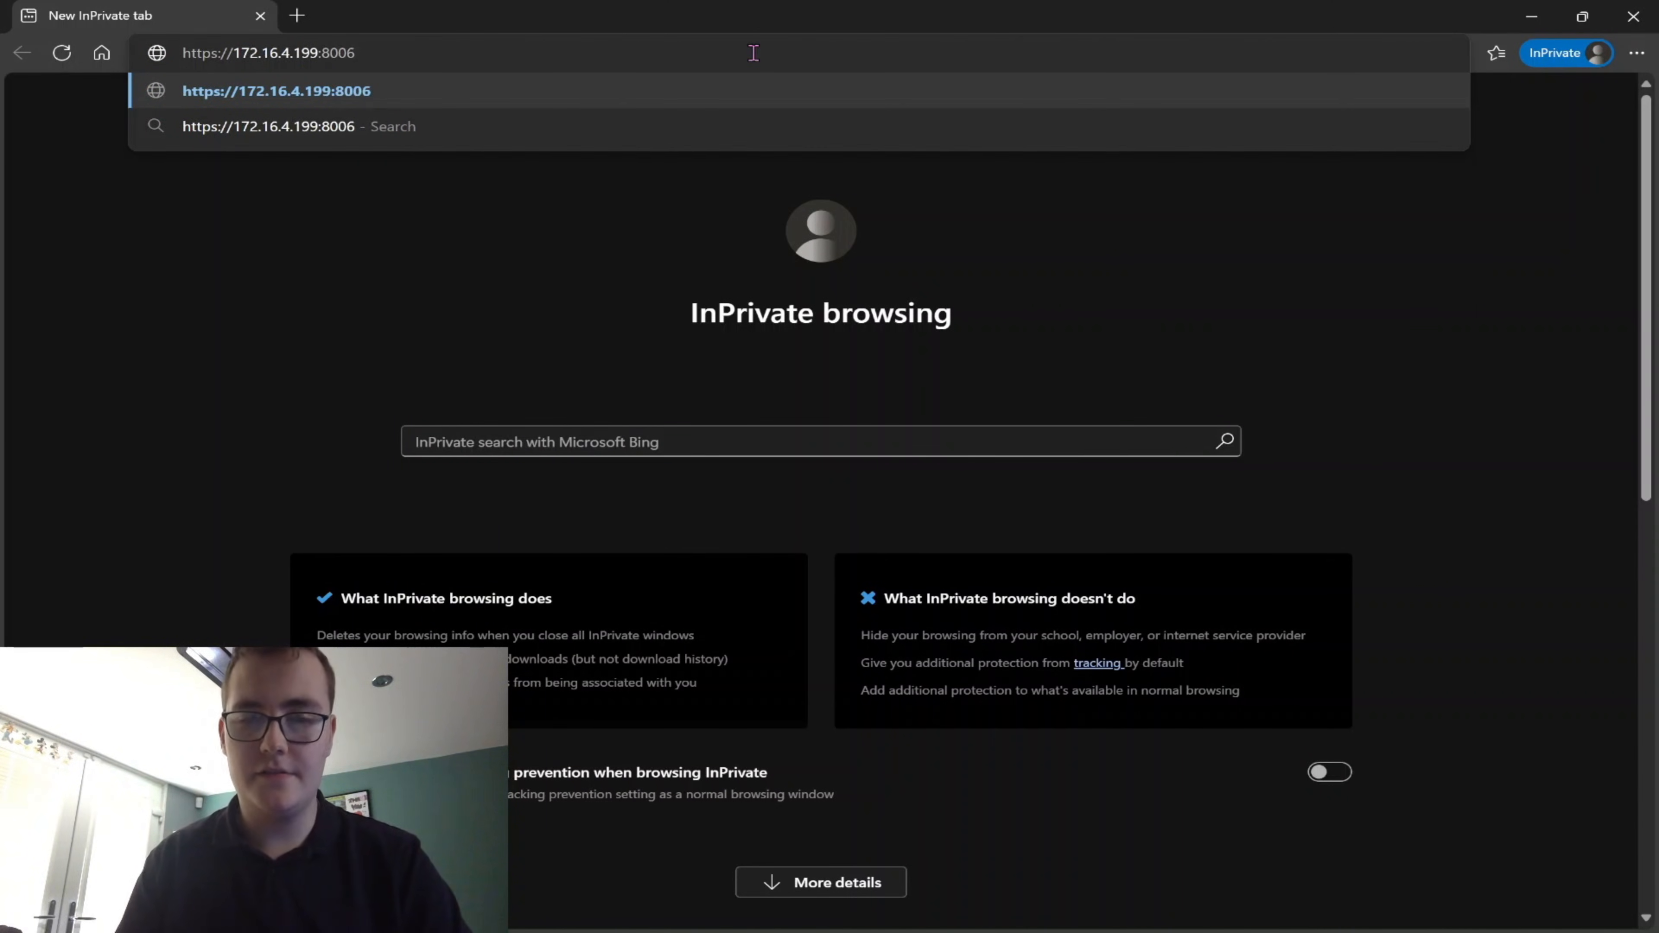
{"action": "key", "text": "Return"}
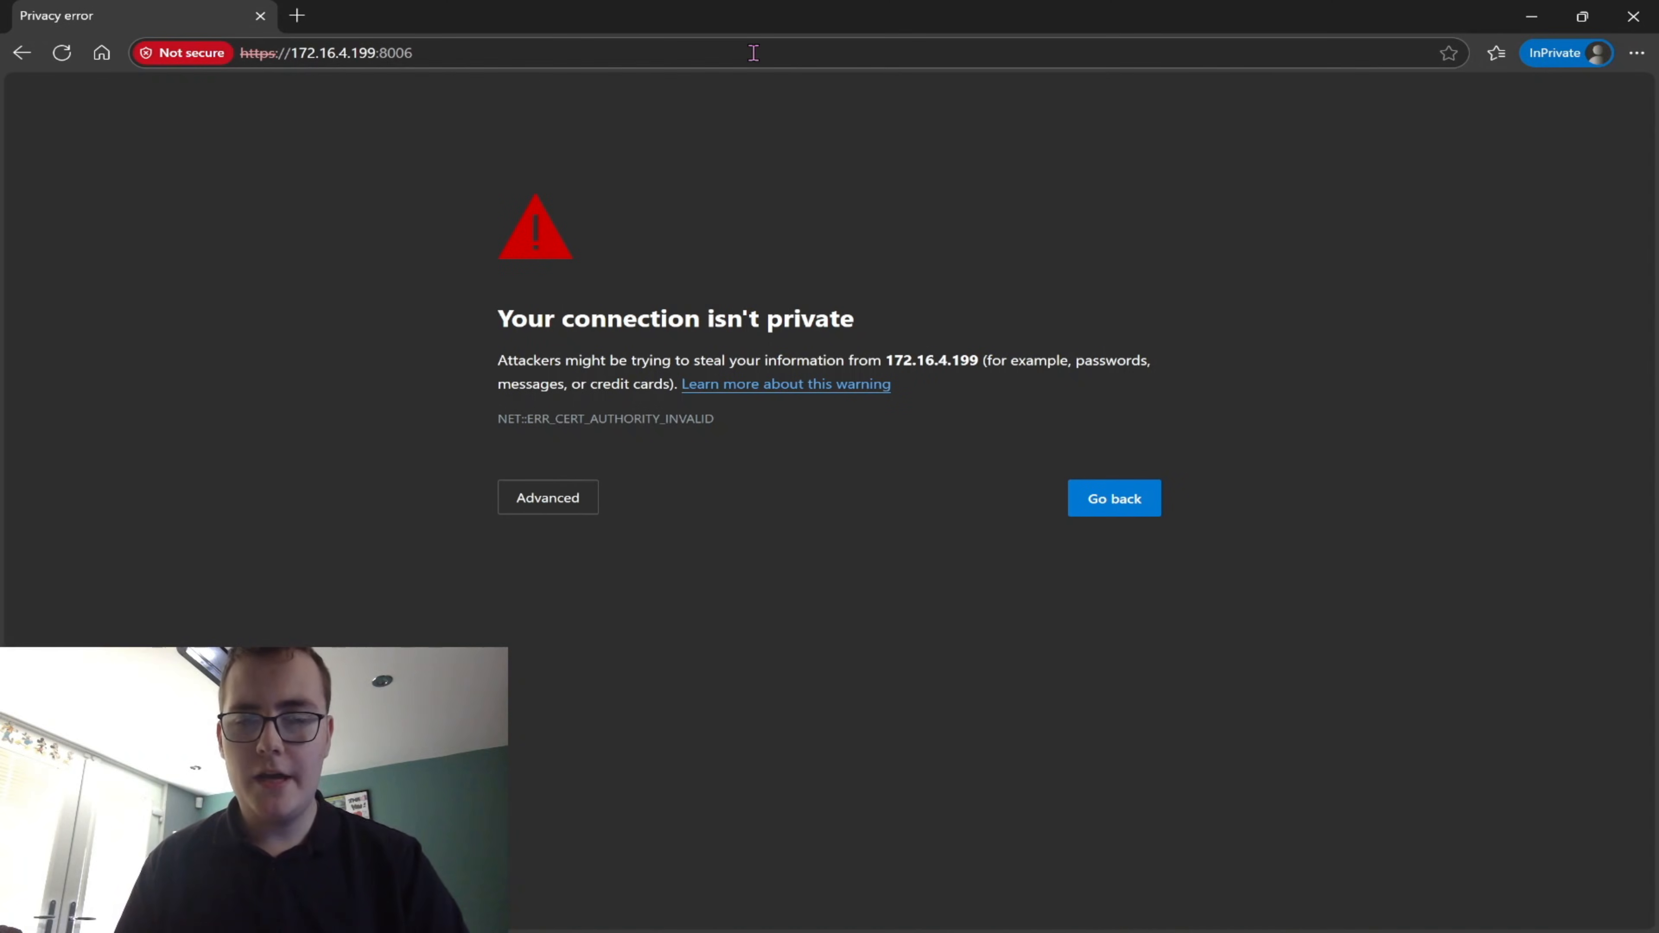
{"action": "left_click", "coordinate": [531, 514]}
{"action": "left_click", "coordinate": [519, 654]}
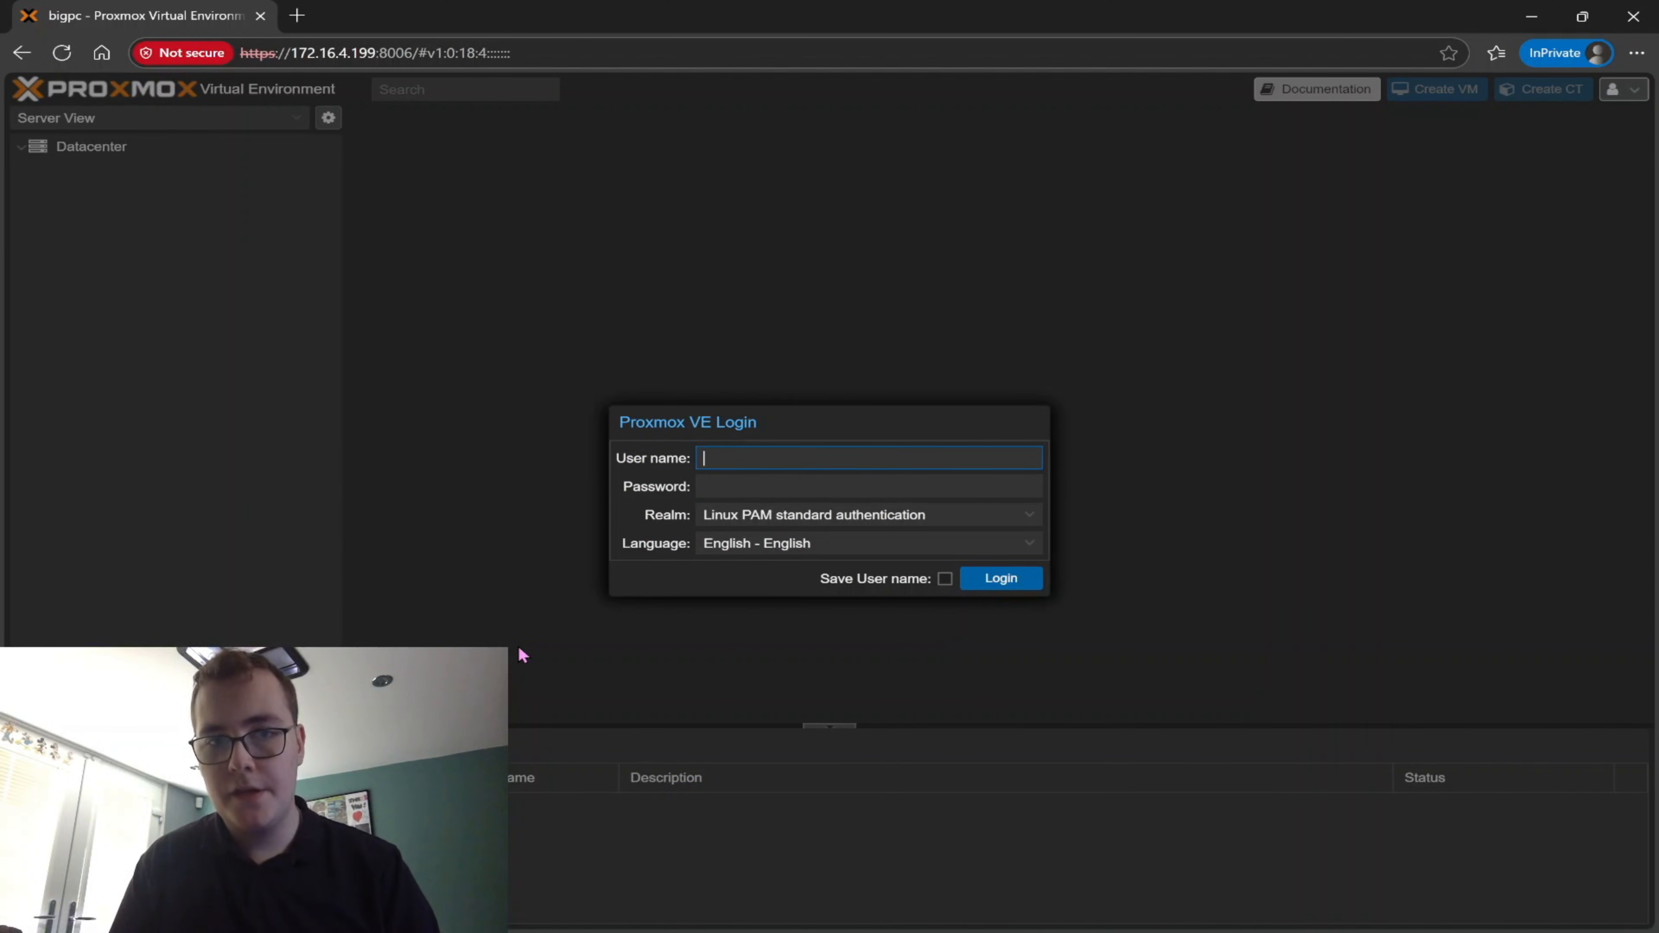
Log in to Proxmox VE as root with the account password and dismiss the subscription notice
{"action": "type", "text": "root"}
{"action": "key", "text": "Tab"}
{"action": "type", "text": "•••••••••"}
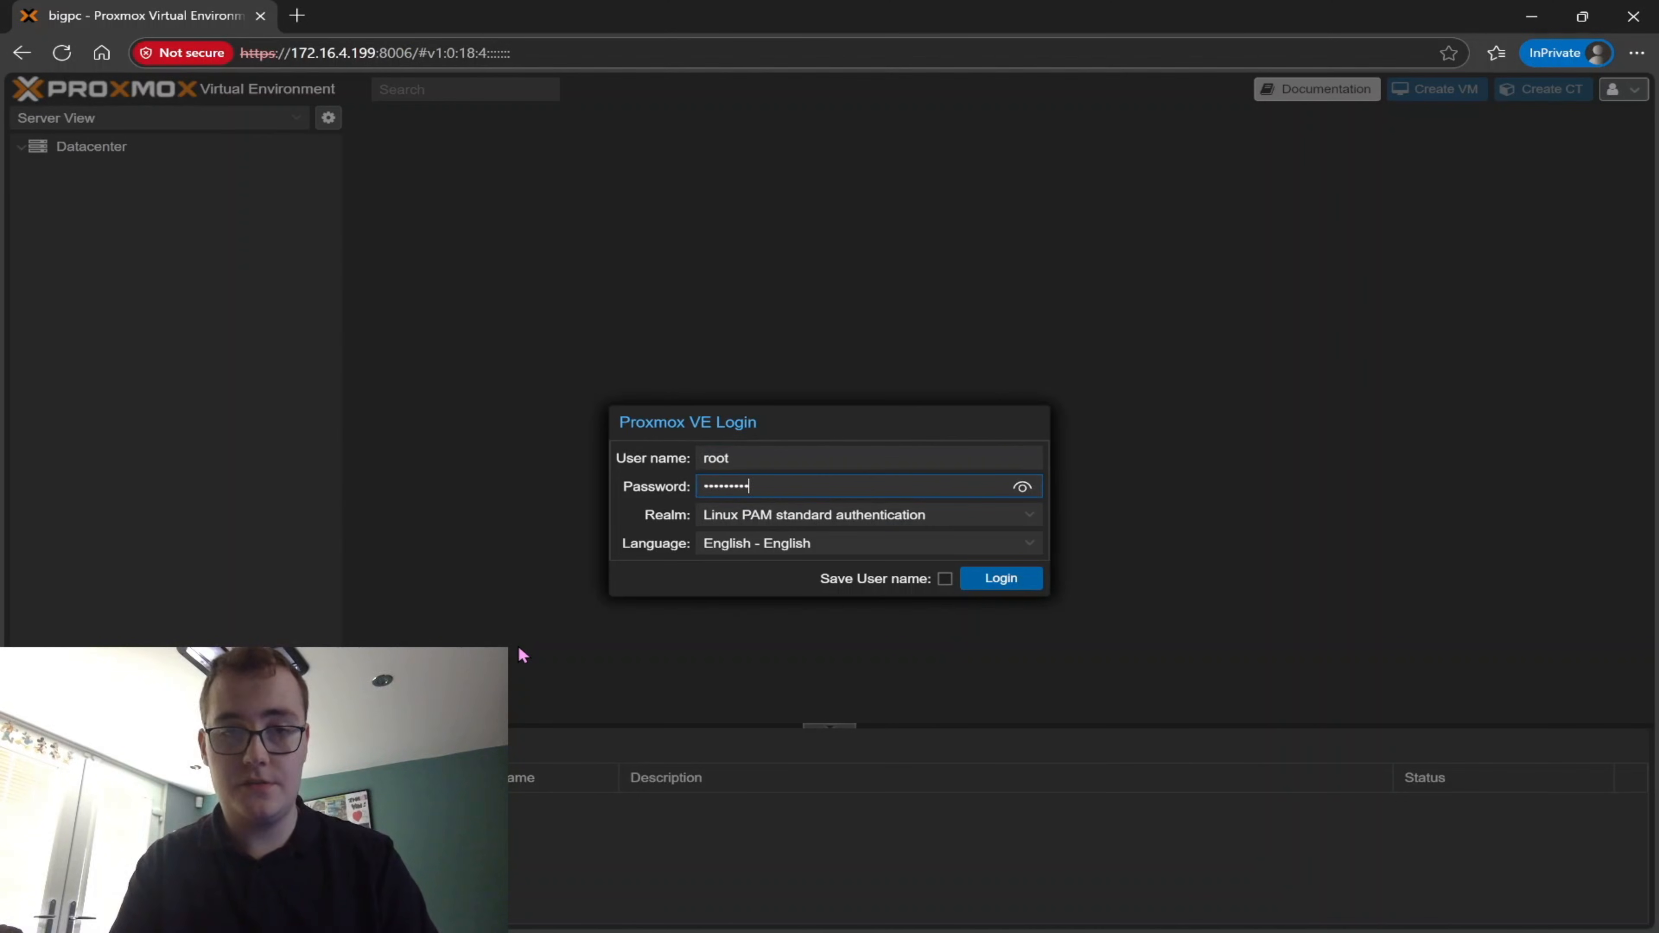
{"action": "key", "text": "Return"}
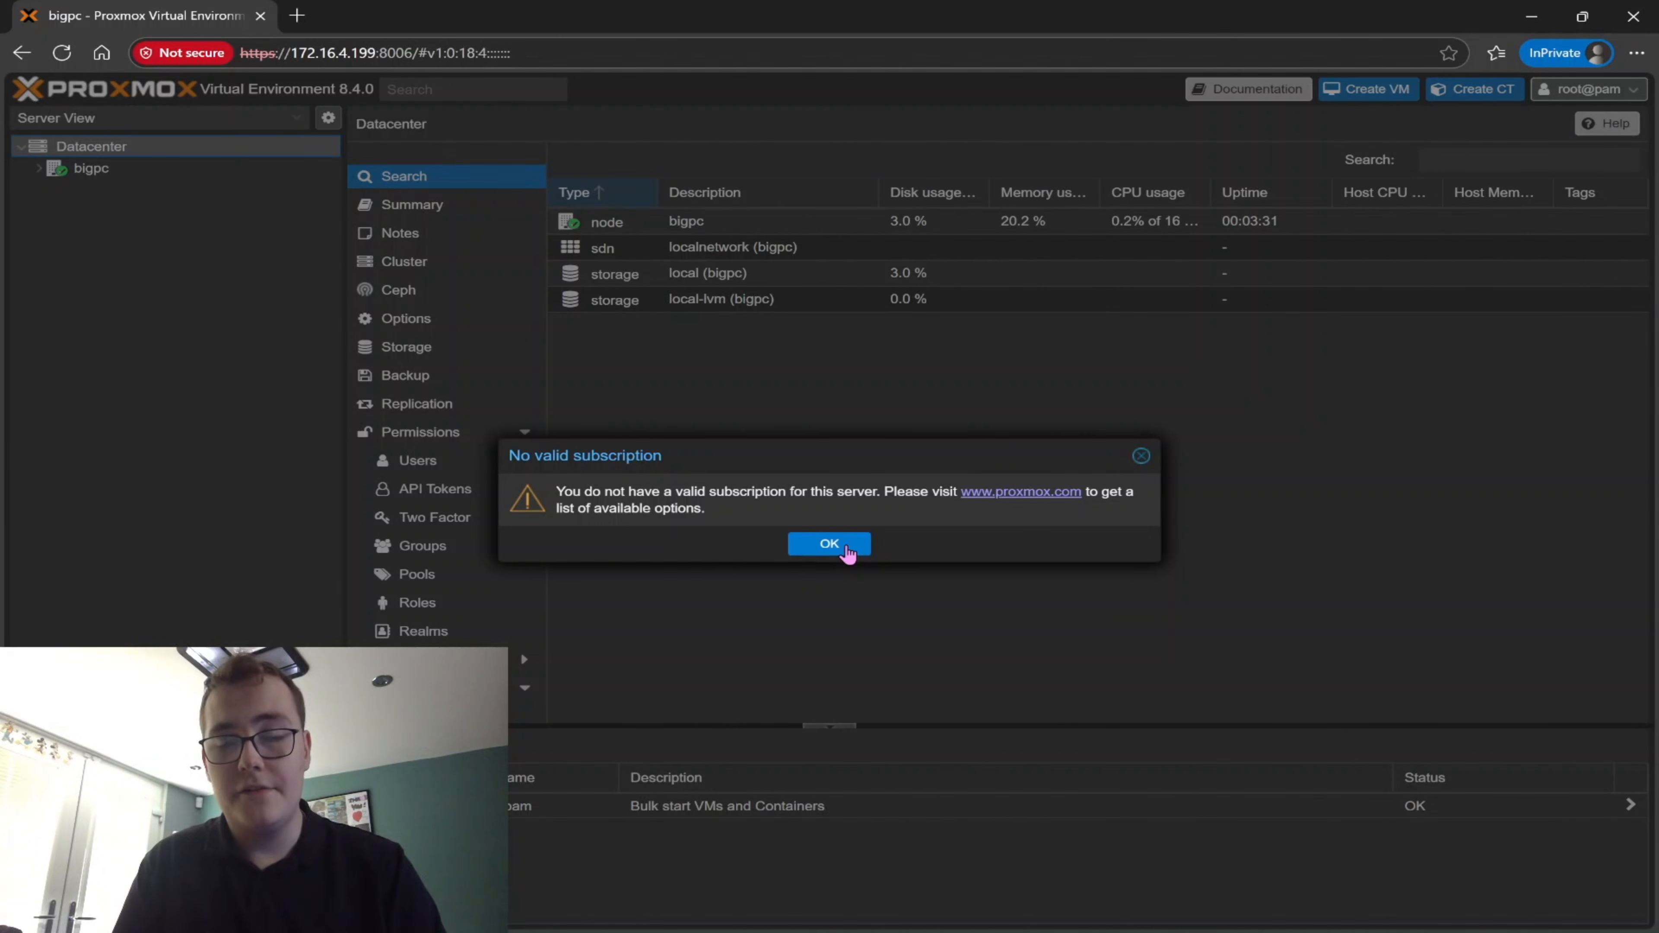
{"action": "left_click", "coordinate": [842, 546]}
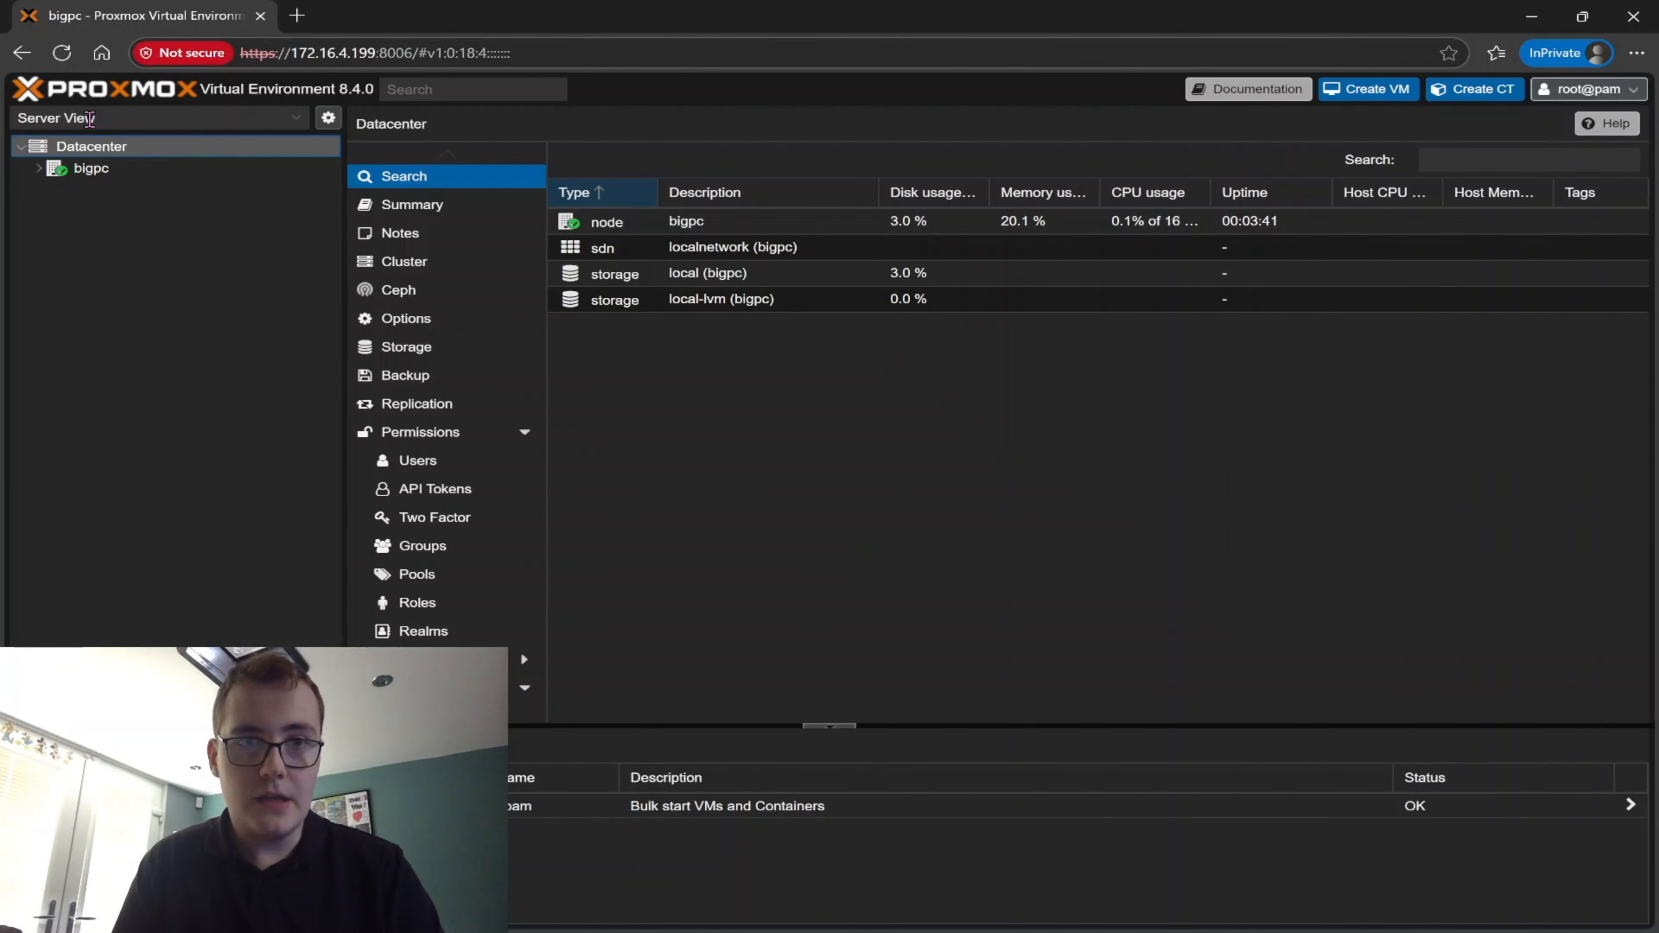
Expand the bigpc node and disable its ceph-quincy and pve enterprise repositories
{"action": "left_click", "coordinate": [114, 174]}
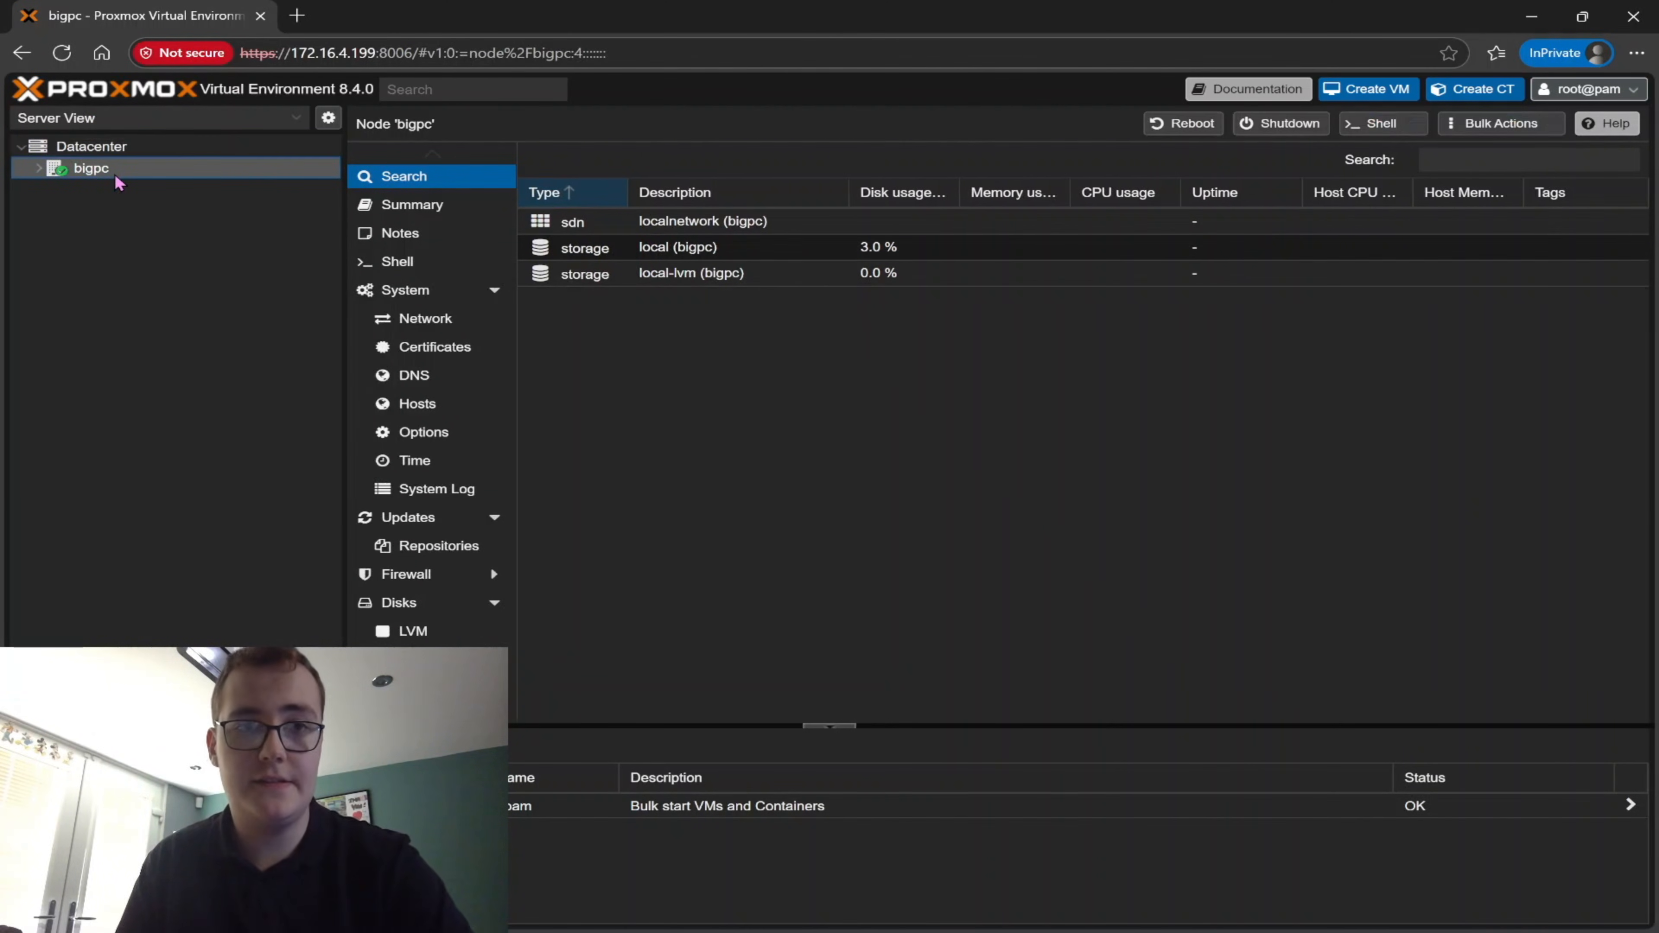
{"action": "left_click", "coordinate": [41, 170]}
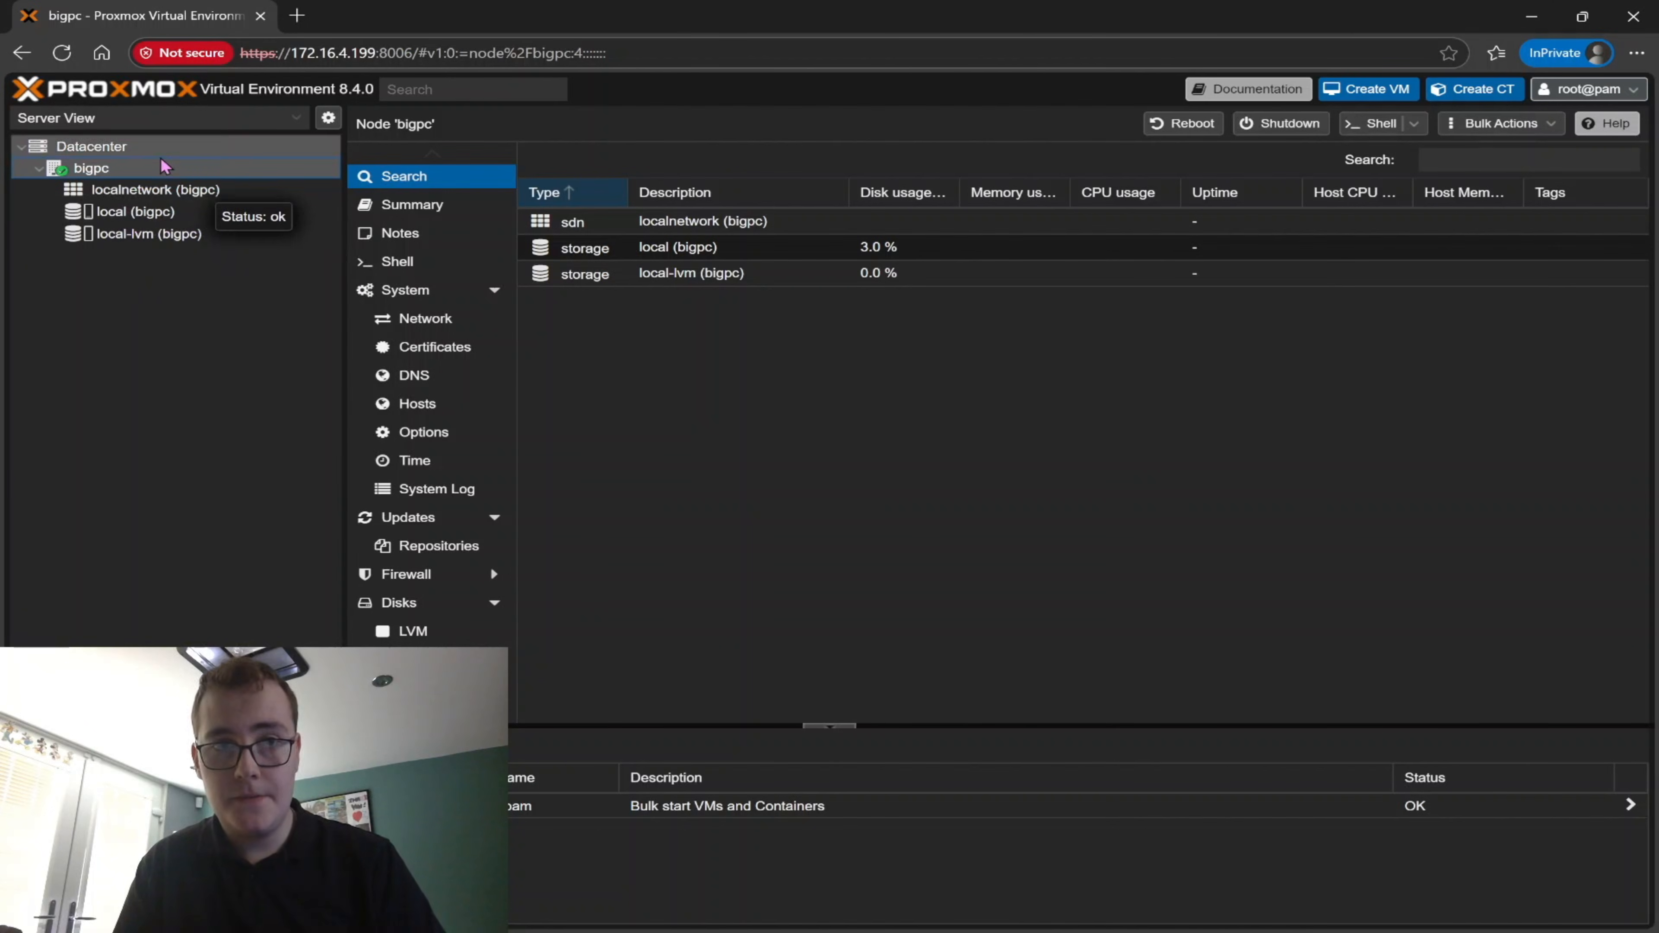
{"action": "left_click", "coordinate": [441, 548]}
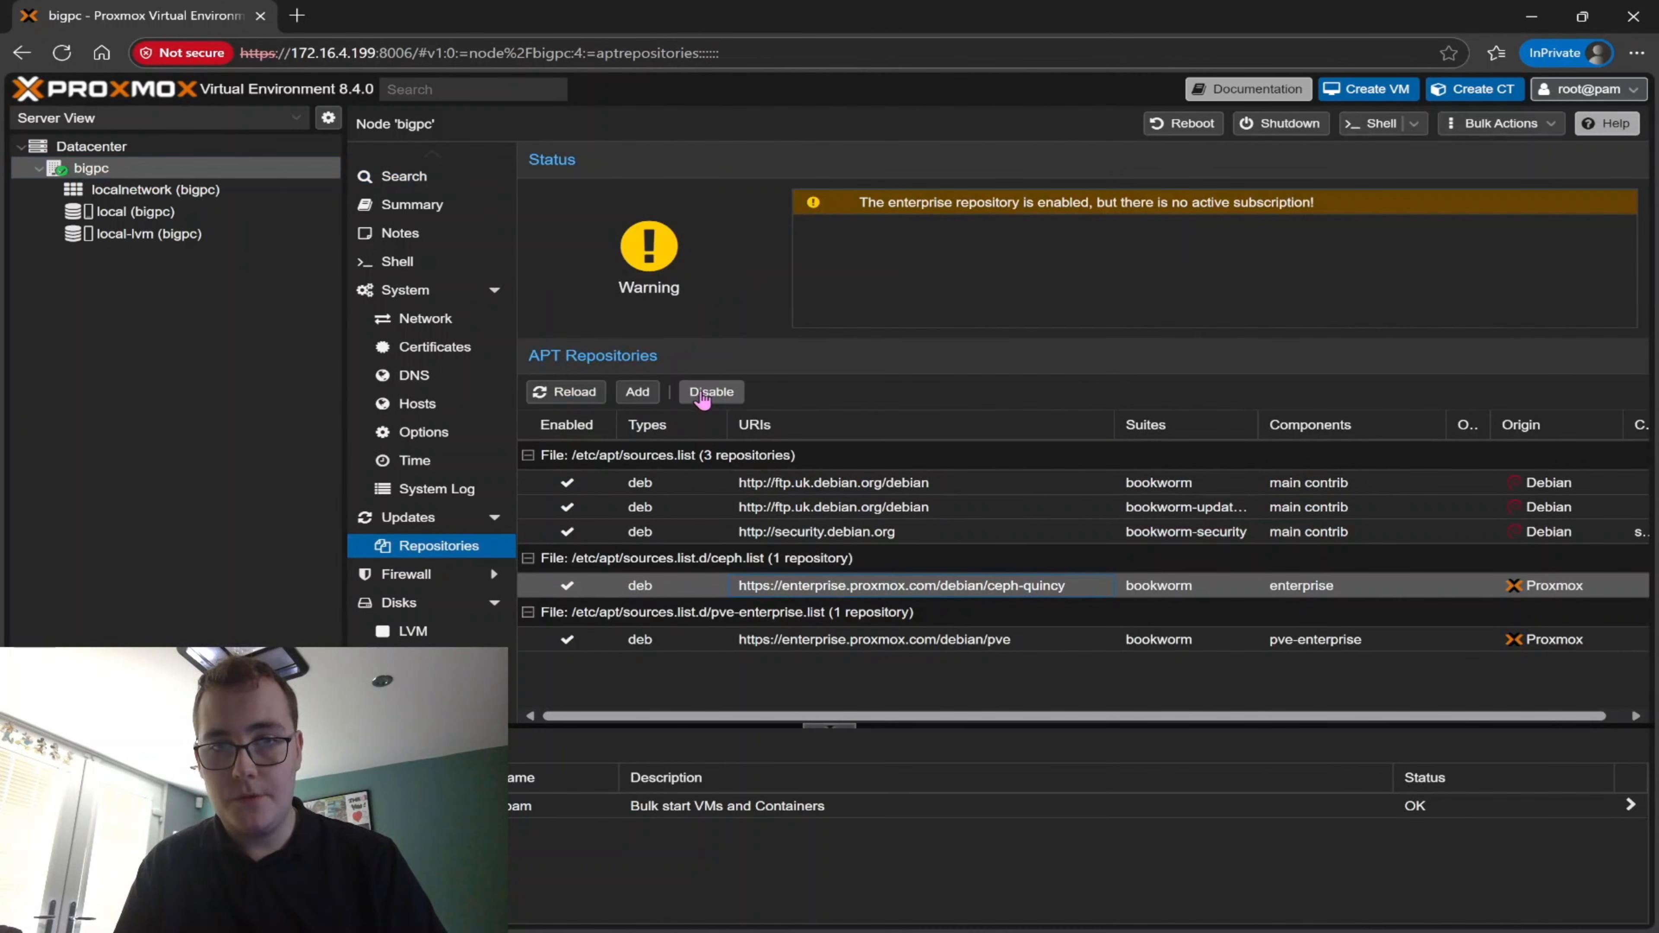
{"action": "left_click", "coordinate": [711, 392]}
{"action": "left_click", "coordinate": [835, 640]}
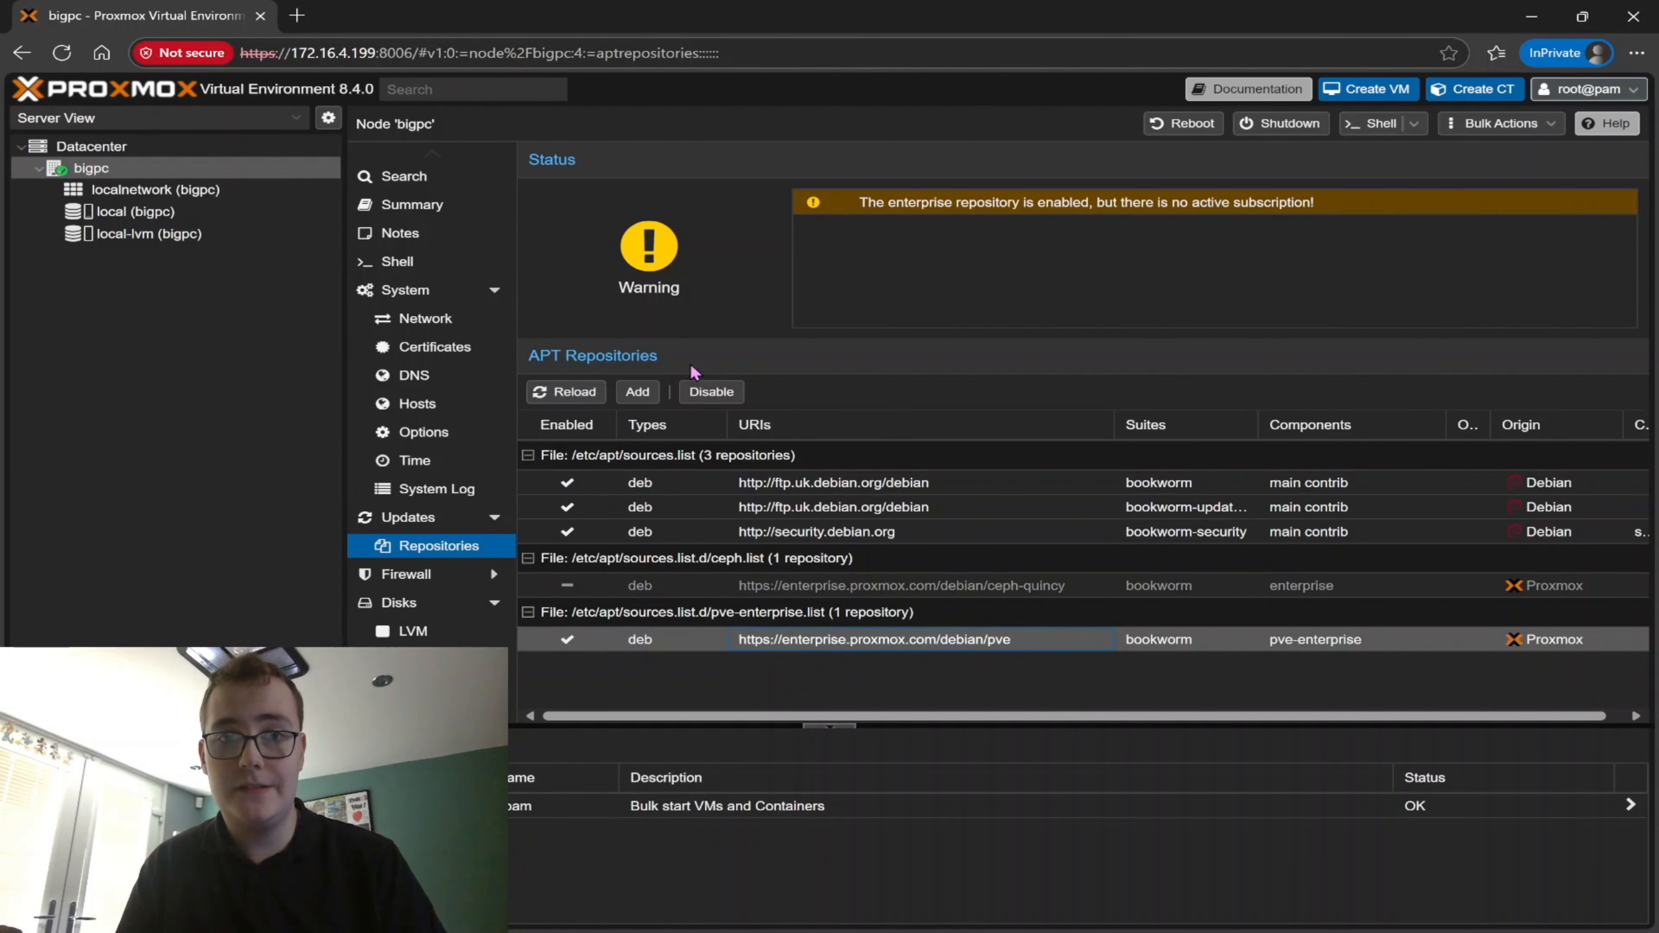
{"action": "left_click", "coordinate": [705, 393]}
Add the No-Subscription repository to the bigpc node, dismissing the subscription notice
{"action": "left_click", "coordinate": [653, 395]}
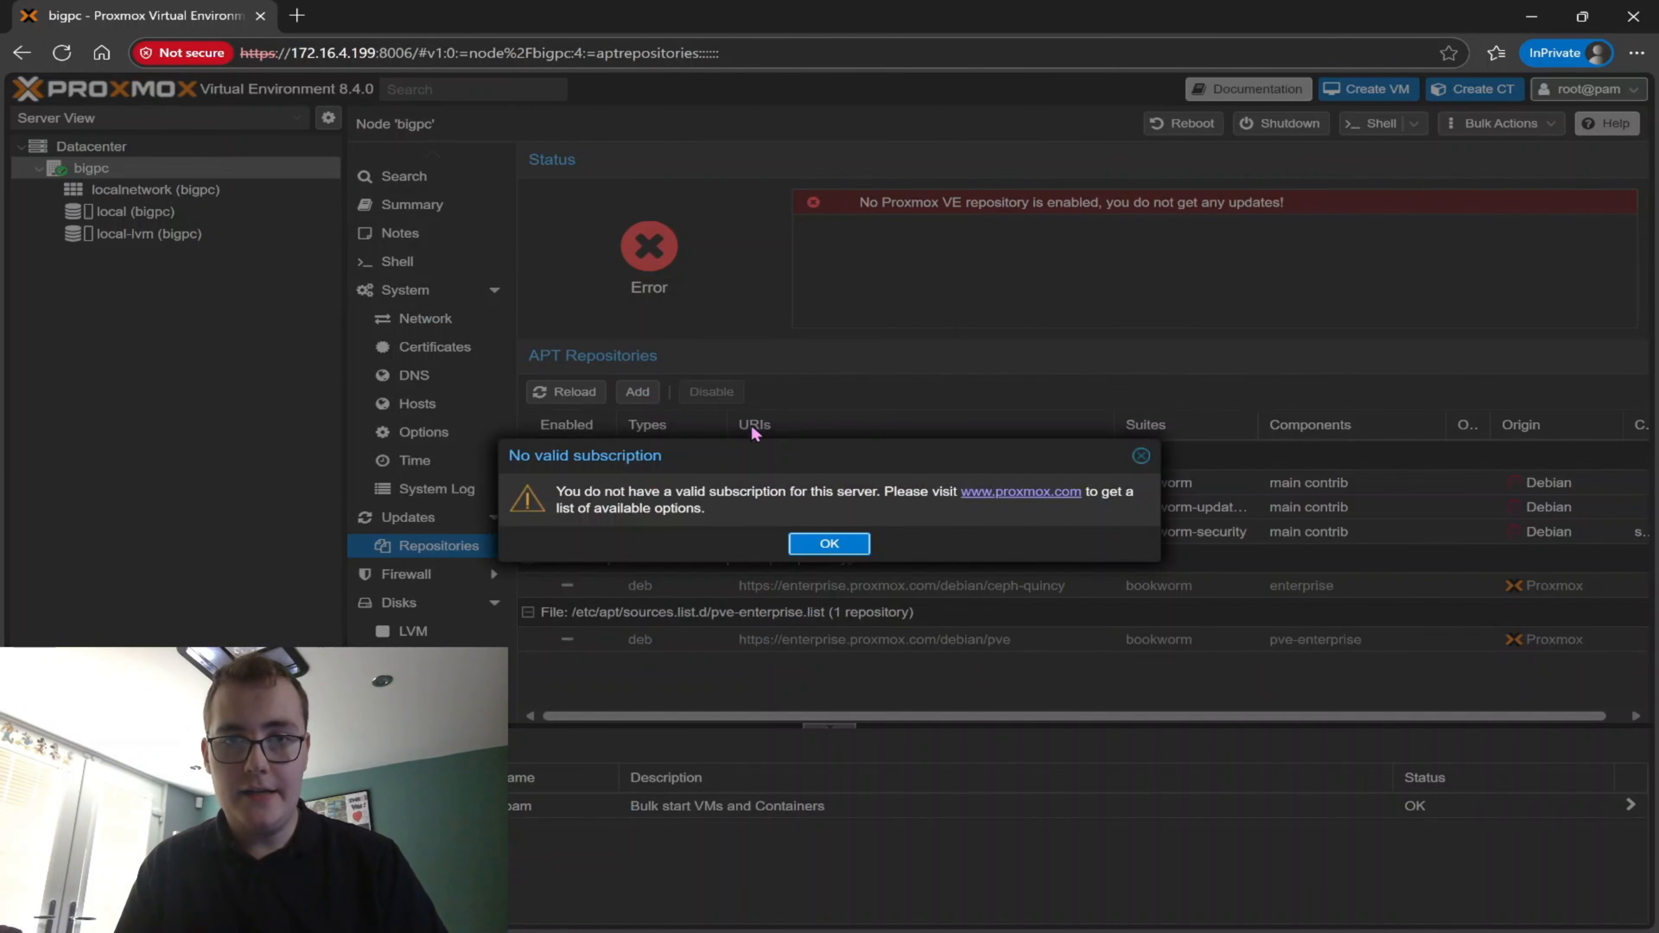
{"action": "left_click", "coordinate": [829, 546]}
{"action": "left_click", "coordinate": [686, 462]}
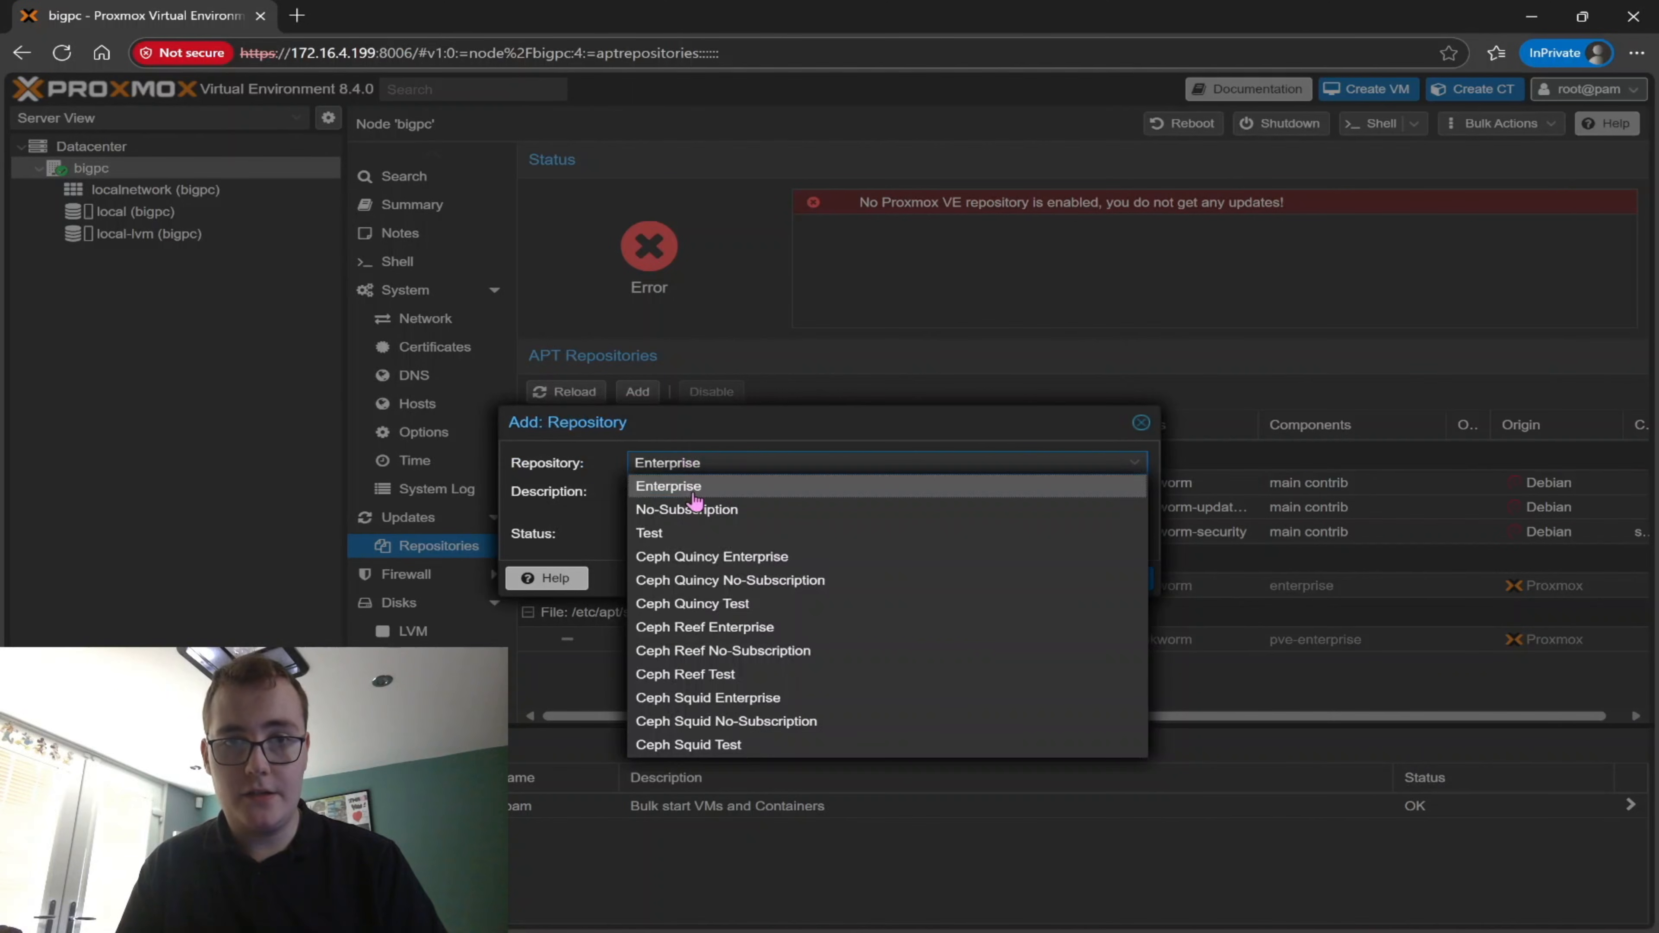
{"action": "left_click", "coordinate": [691, 511]}
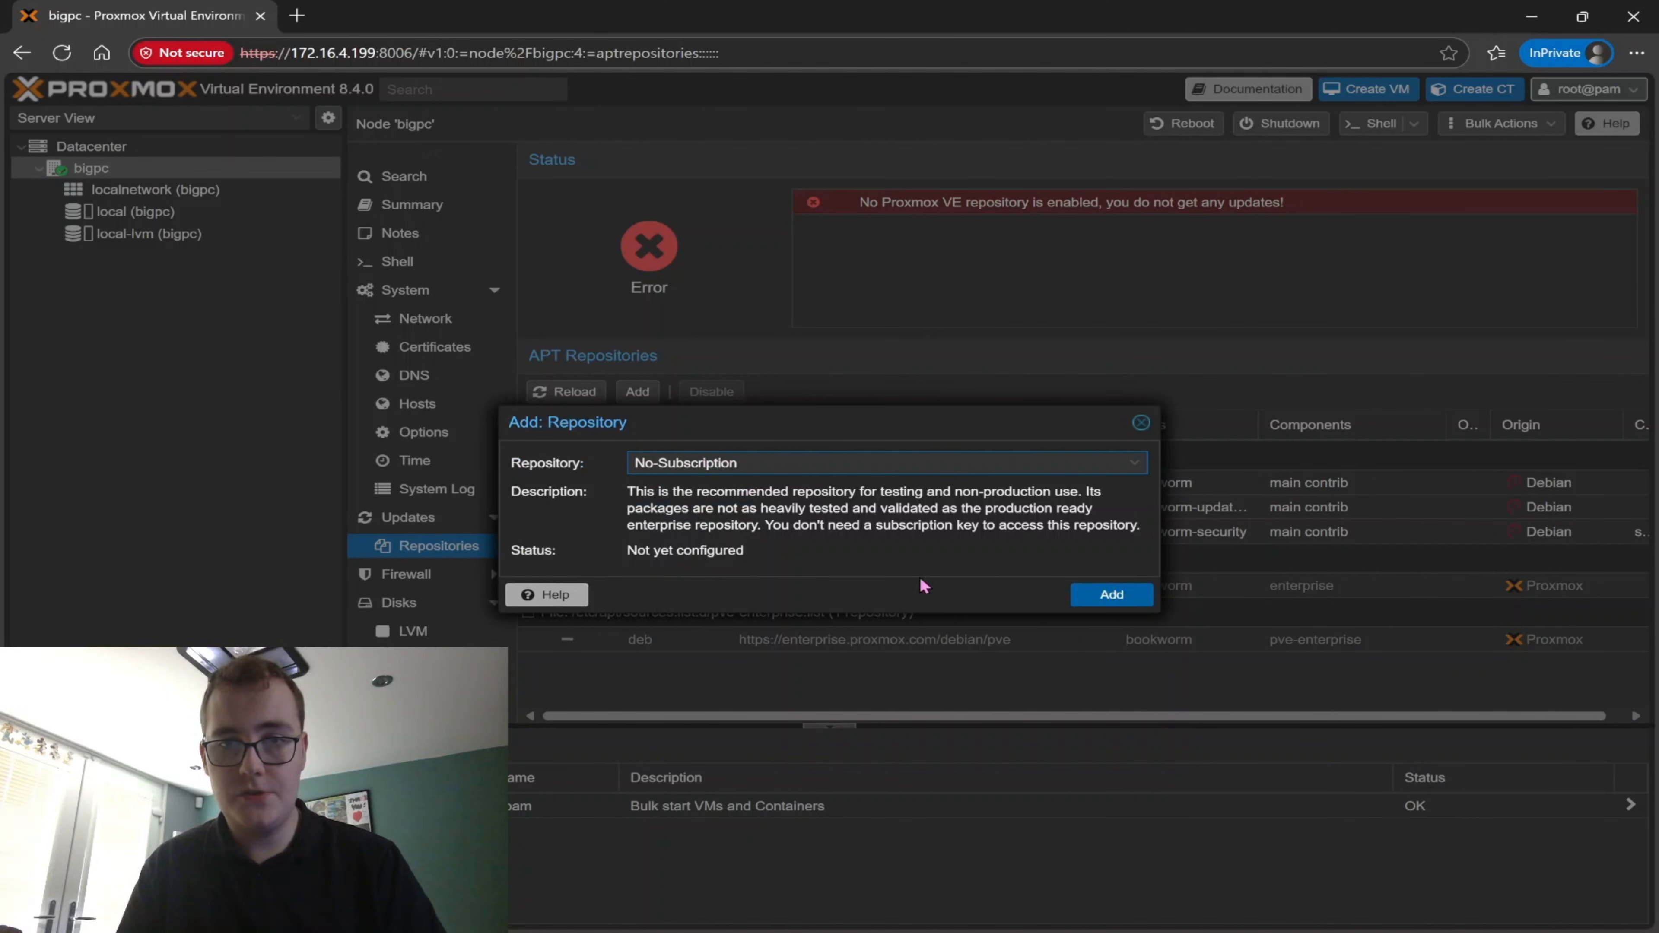
{"action": "left_click", "coordinate": [1102, 594]}
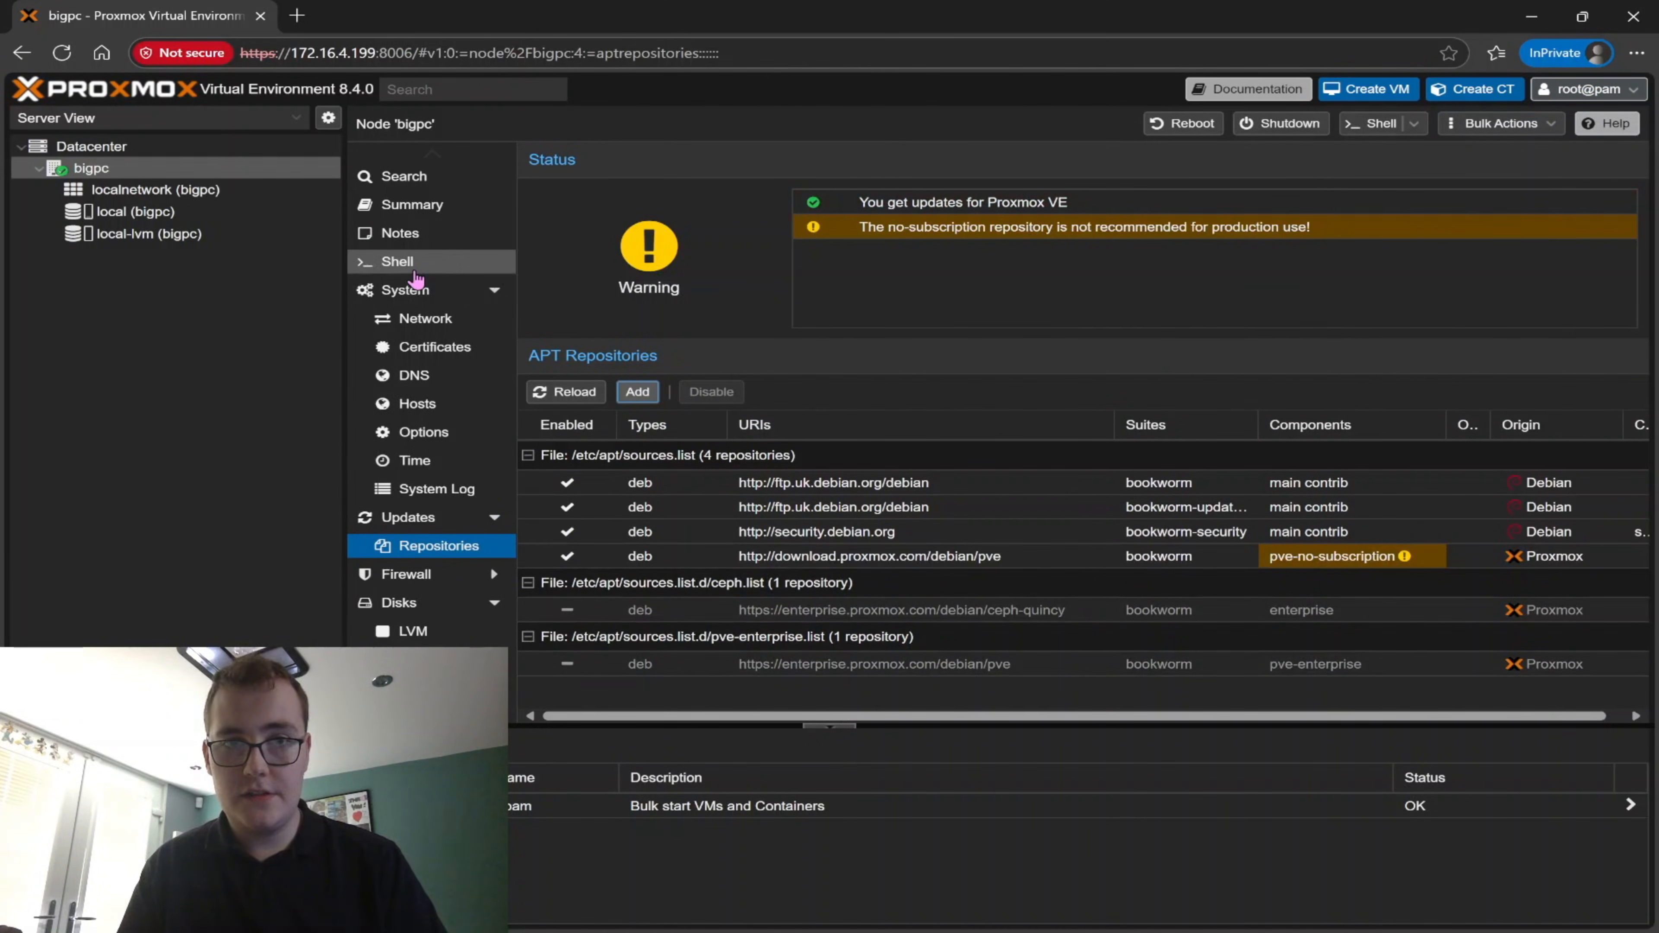
Run "apt-get update && apt-get full-upgrade" in the bigpc node's shell and agree to install the upgrades
{"action": "left_click", "coordinate": [398, 262]}
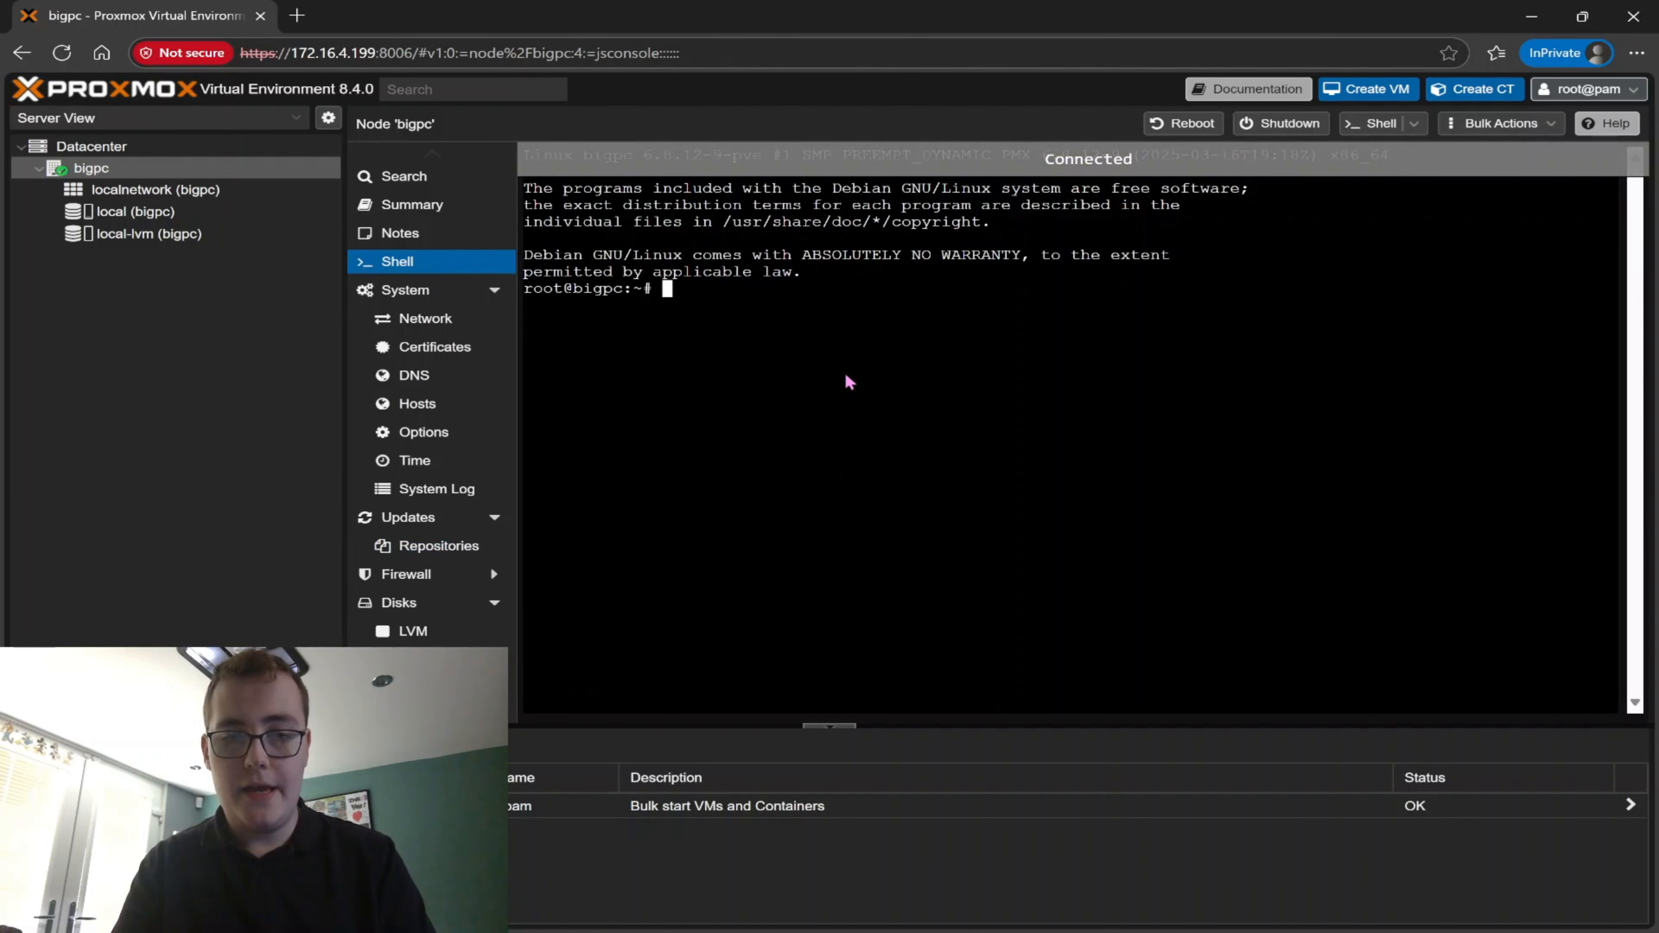
{"action": "type", "text": "apt-get "}
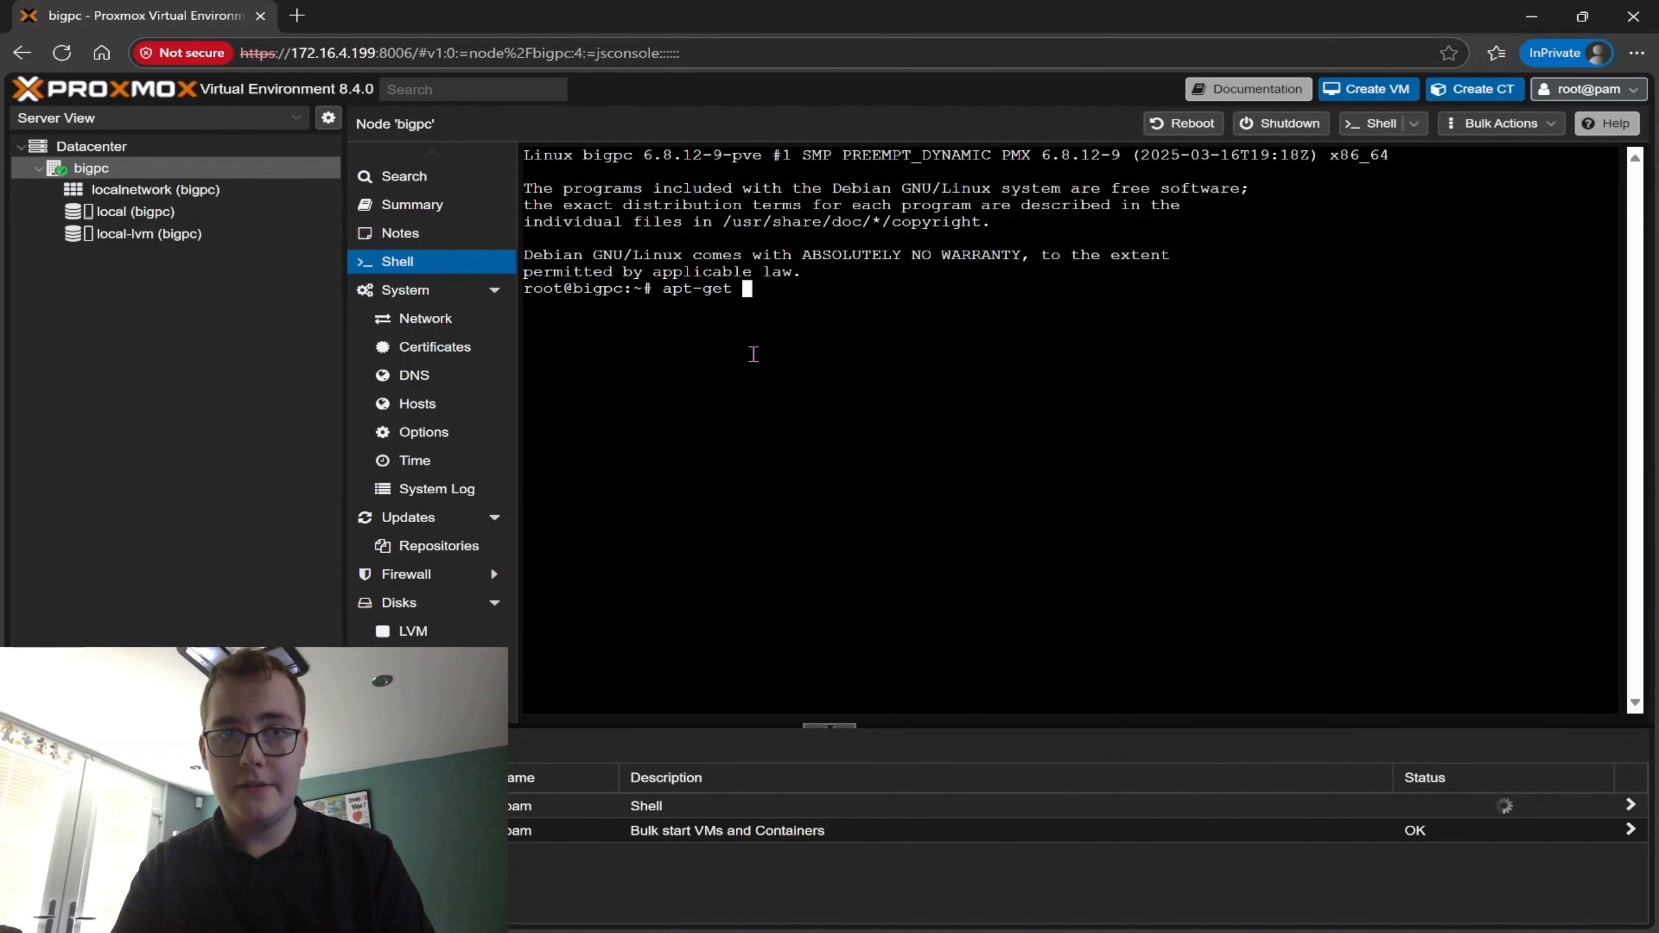
{"action": "type", "text": "update && "}
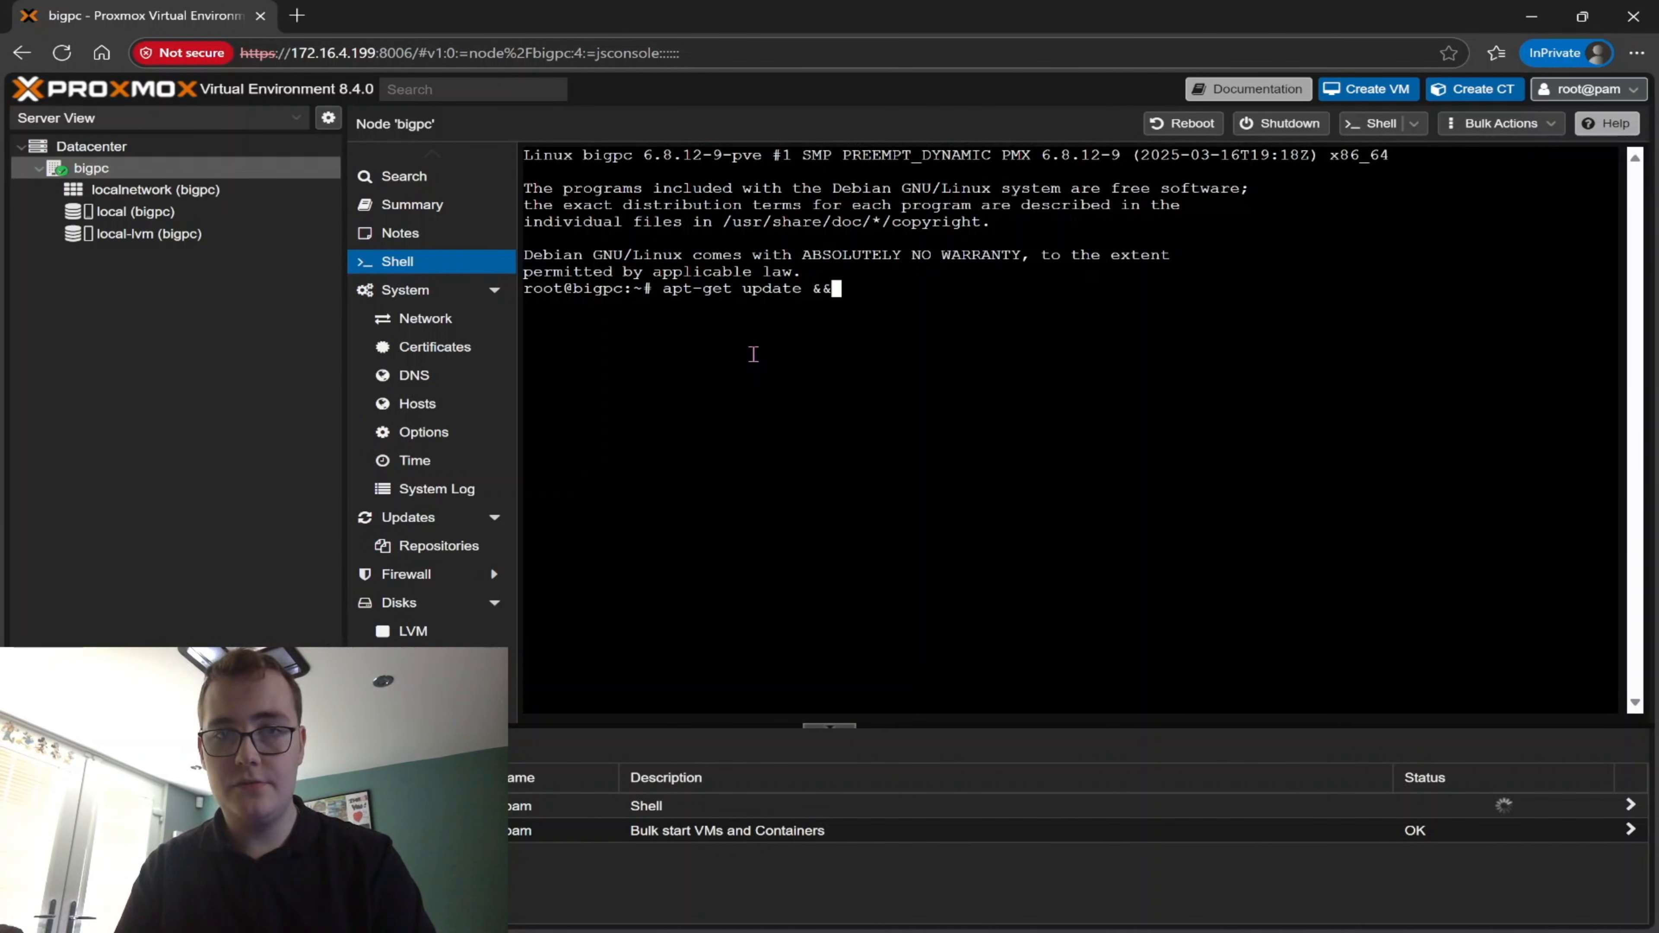
{"action": "type", "text": "apt-get full-upgrade"}
{"action": "key", "text": "Return"}
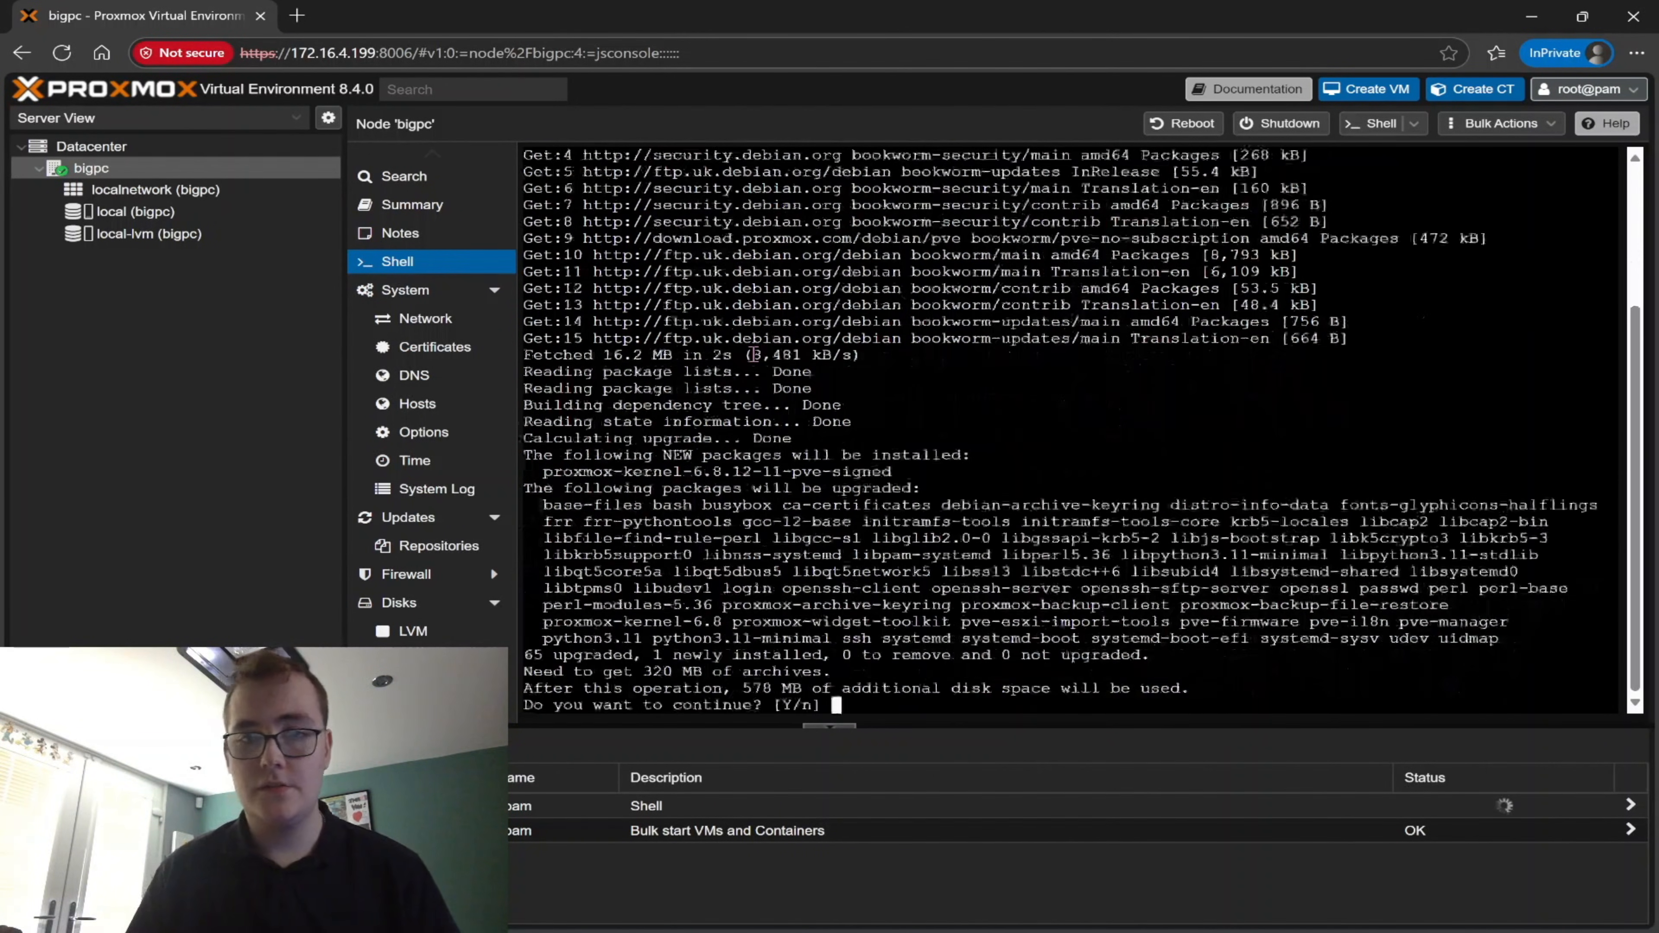
{"action": "type", "text": "y"}
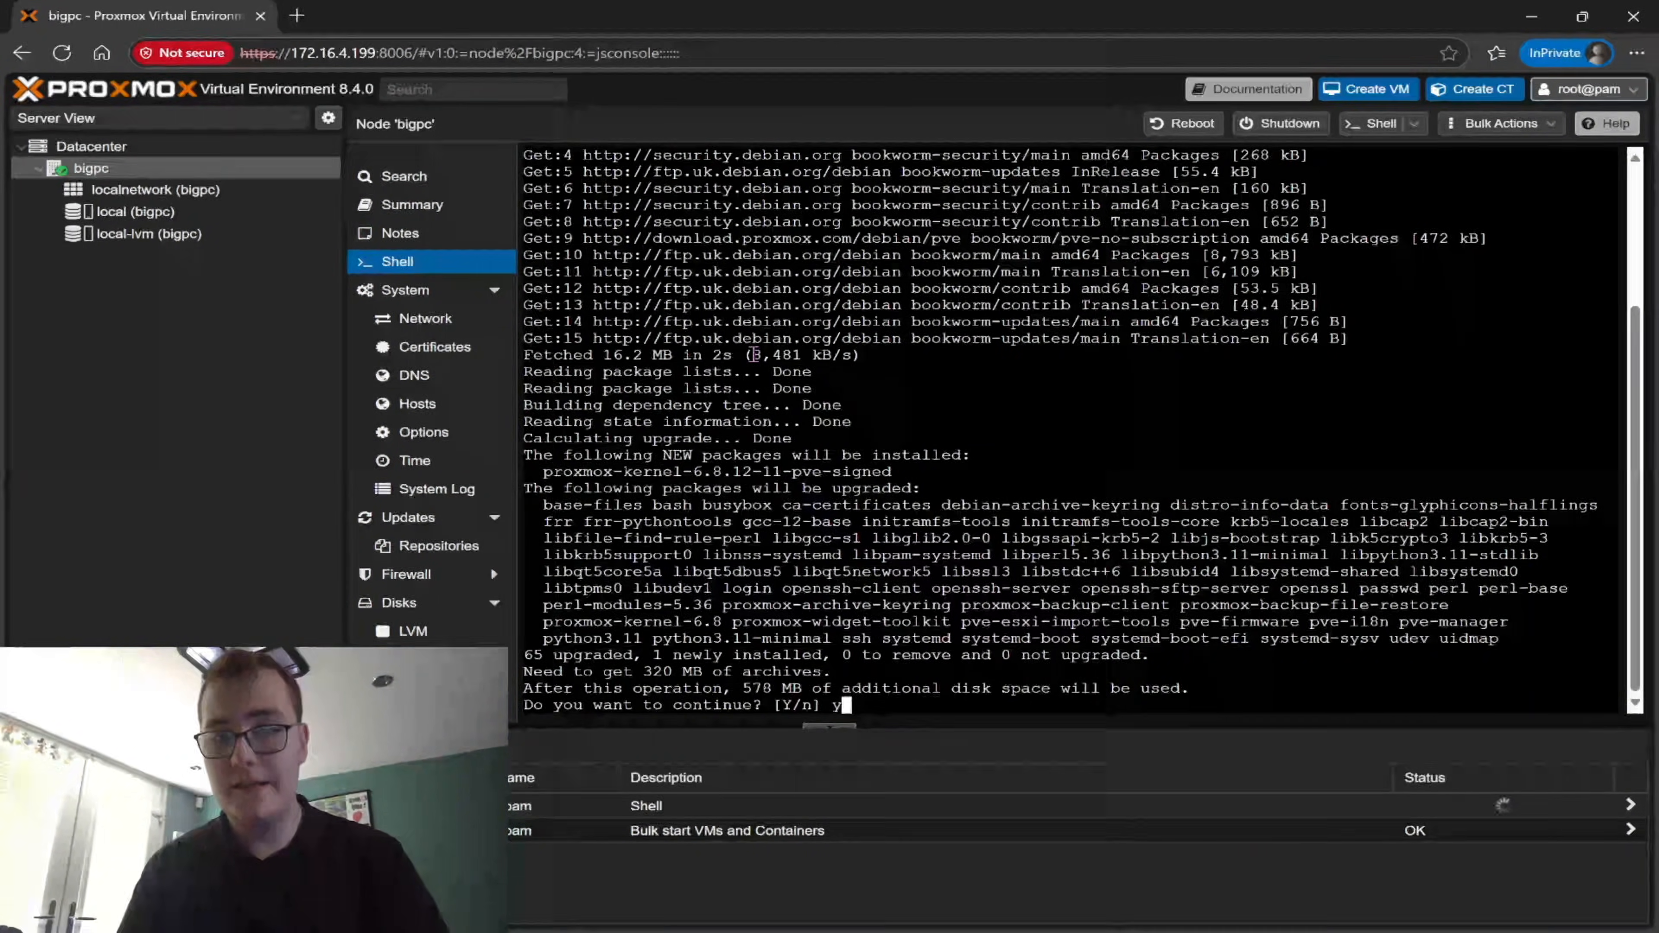
{"action": "key", "text": "Return"}
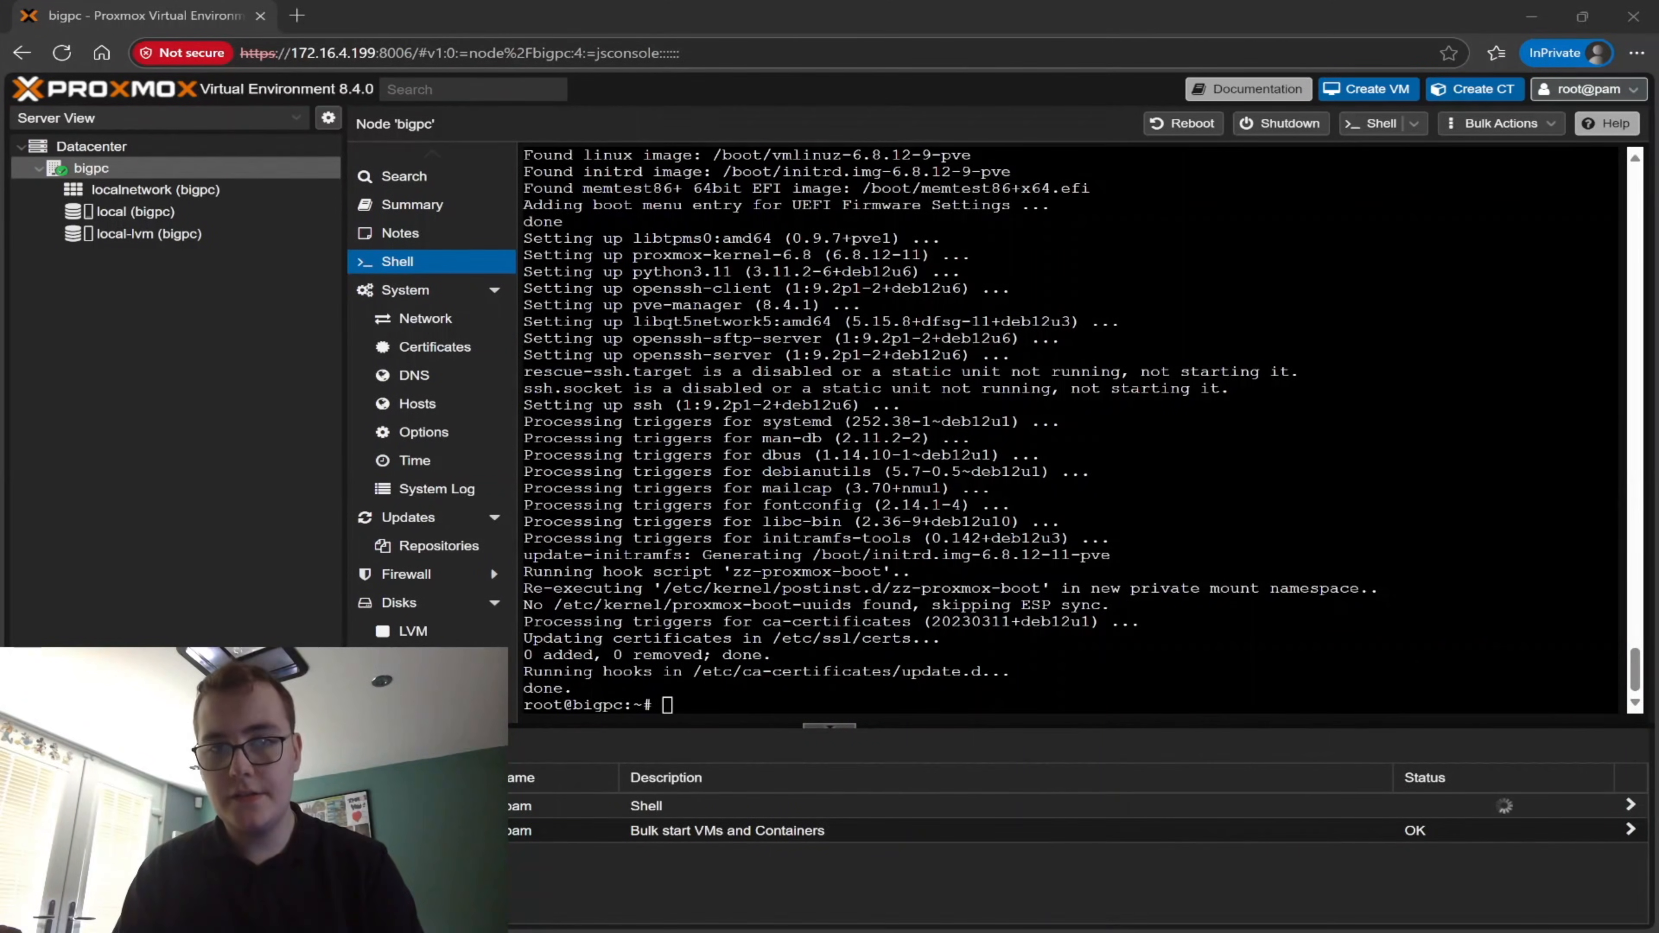
Check the end of the upgrade output in the shell and clear the terminal
{"action": "left_click_drag", "start_coordinate": [591, 689], "coordinate": [522, 690]}
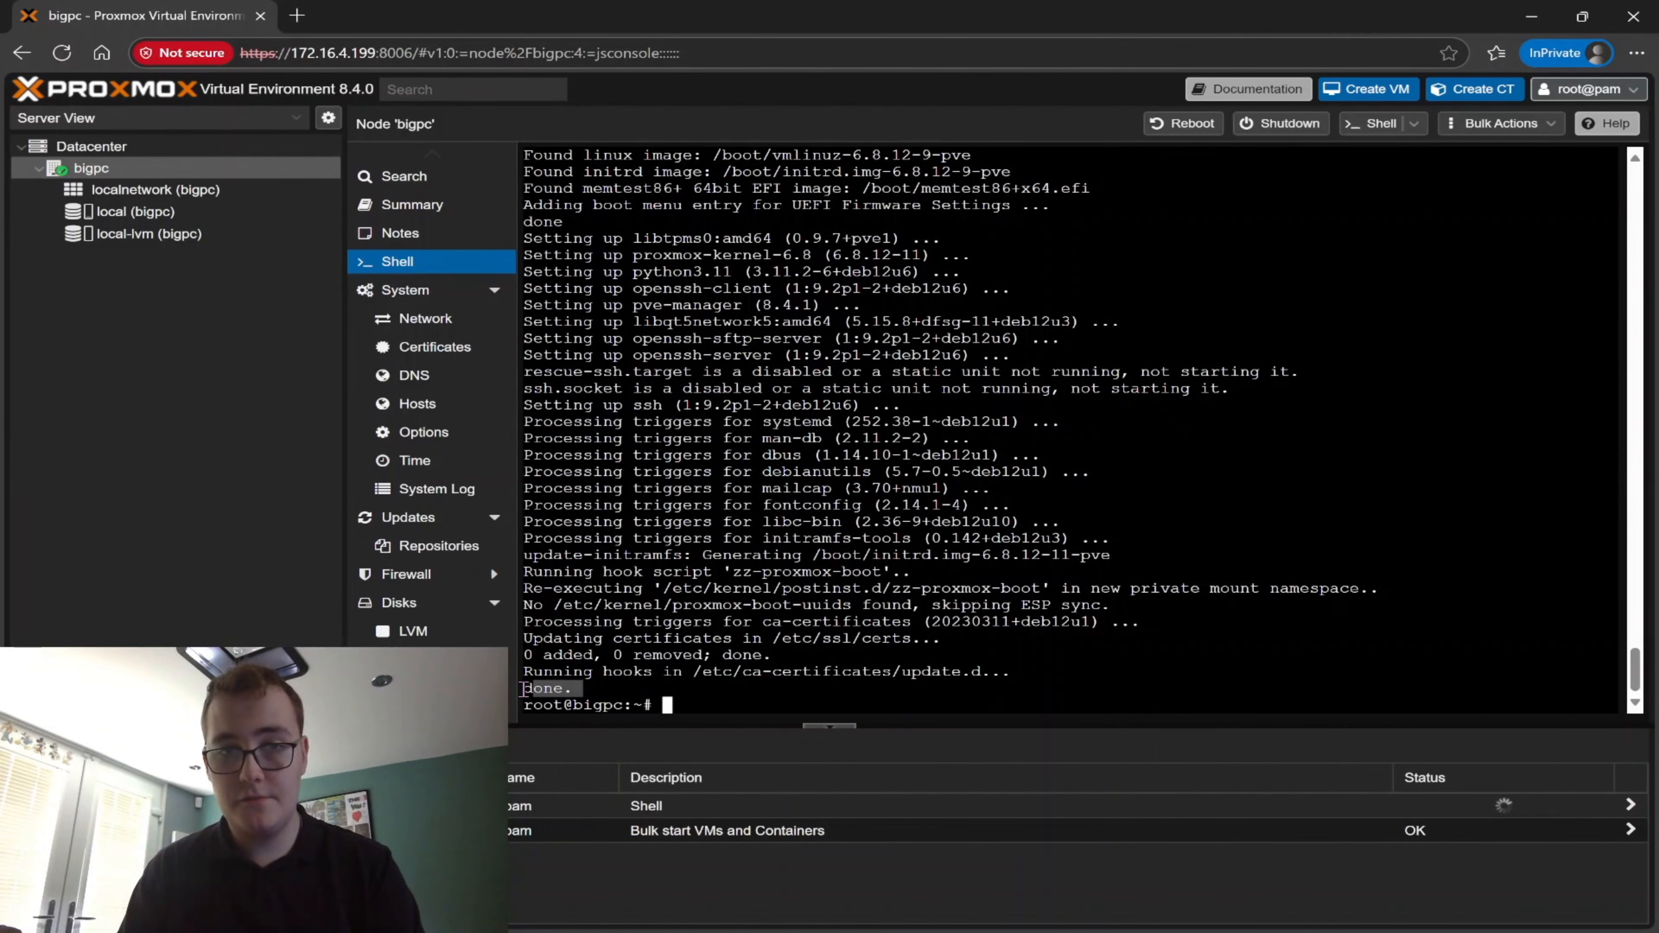
{"action": "left_click", "coordinate": [976, 572]}
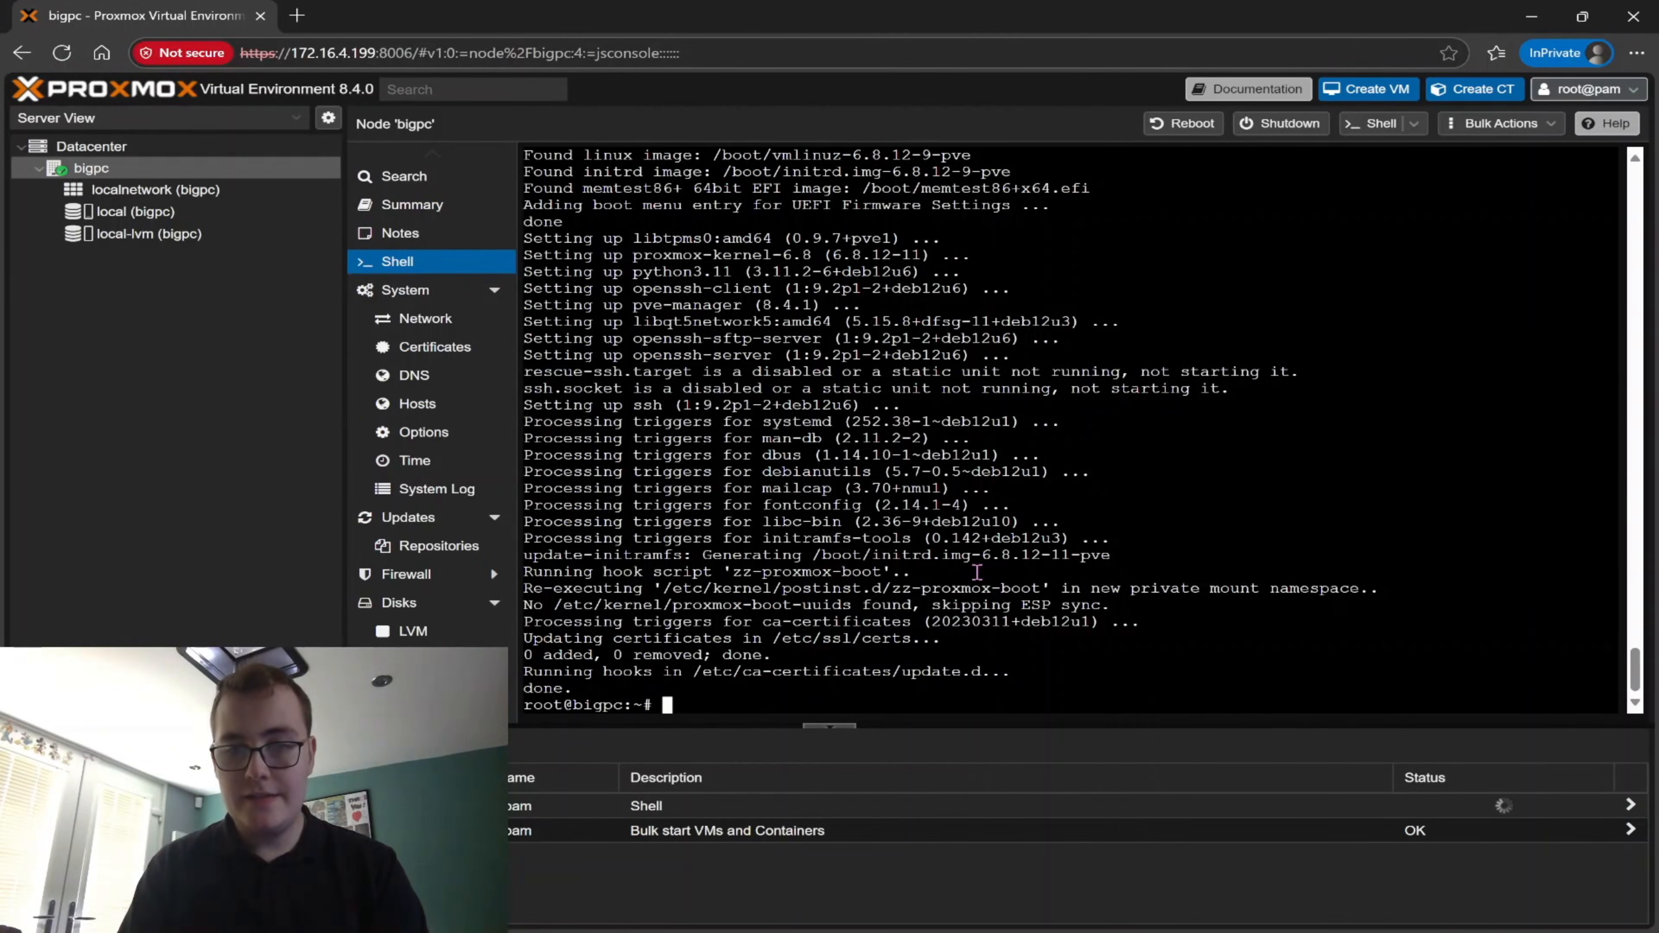
{"action": "key", "text": "ctrl+l"}
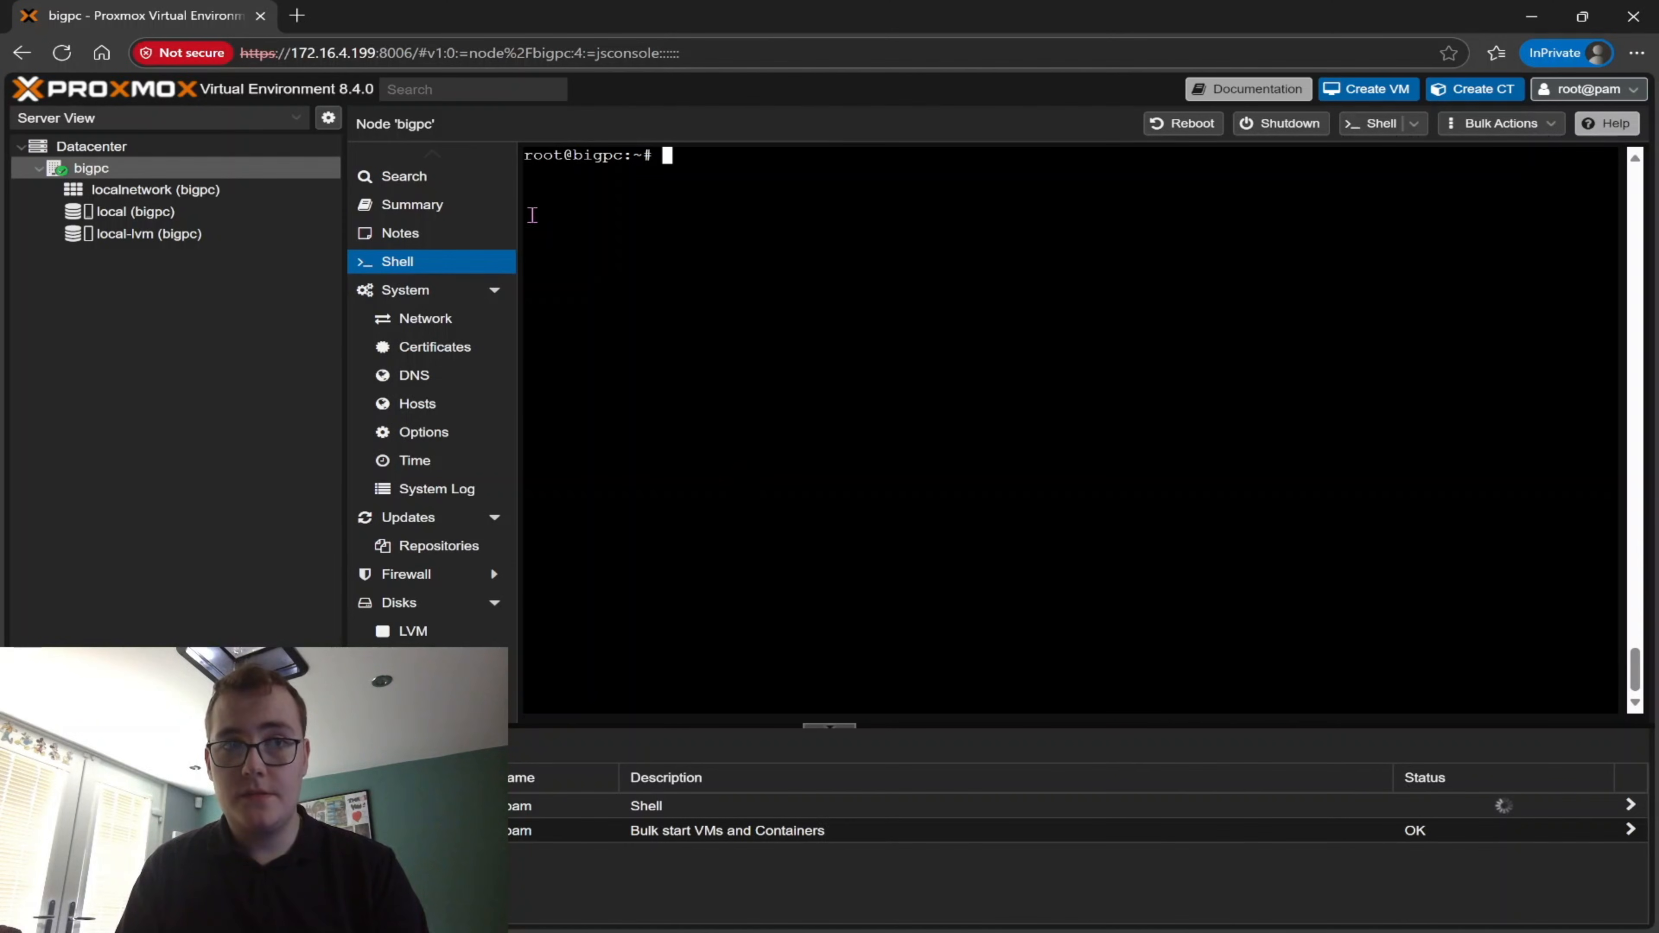
Open hsve.cc in a new browser tab and go to the purchase page for its VM template script
{"action": "left_click", "coordinate": [297, 15]}
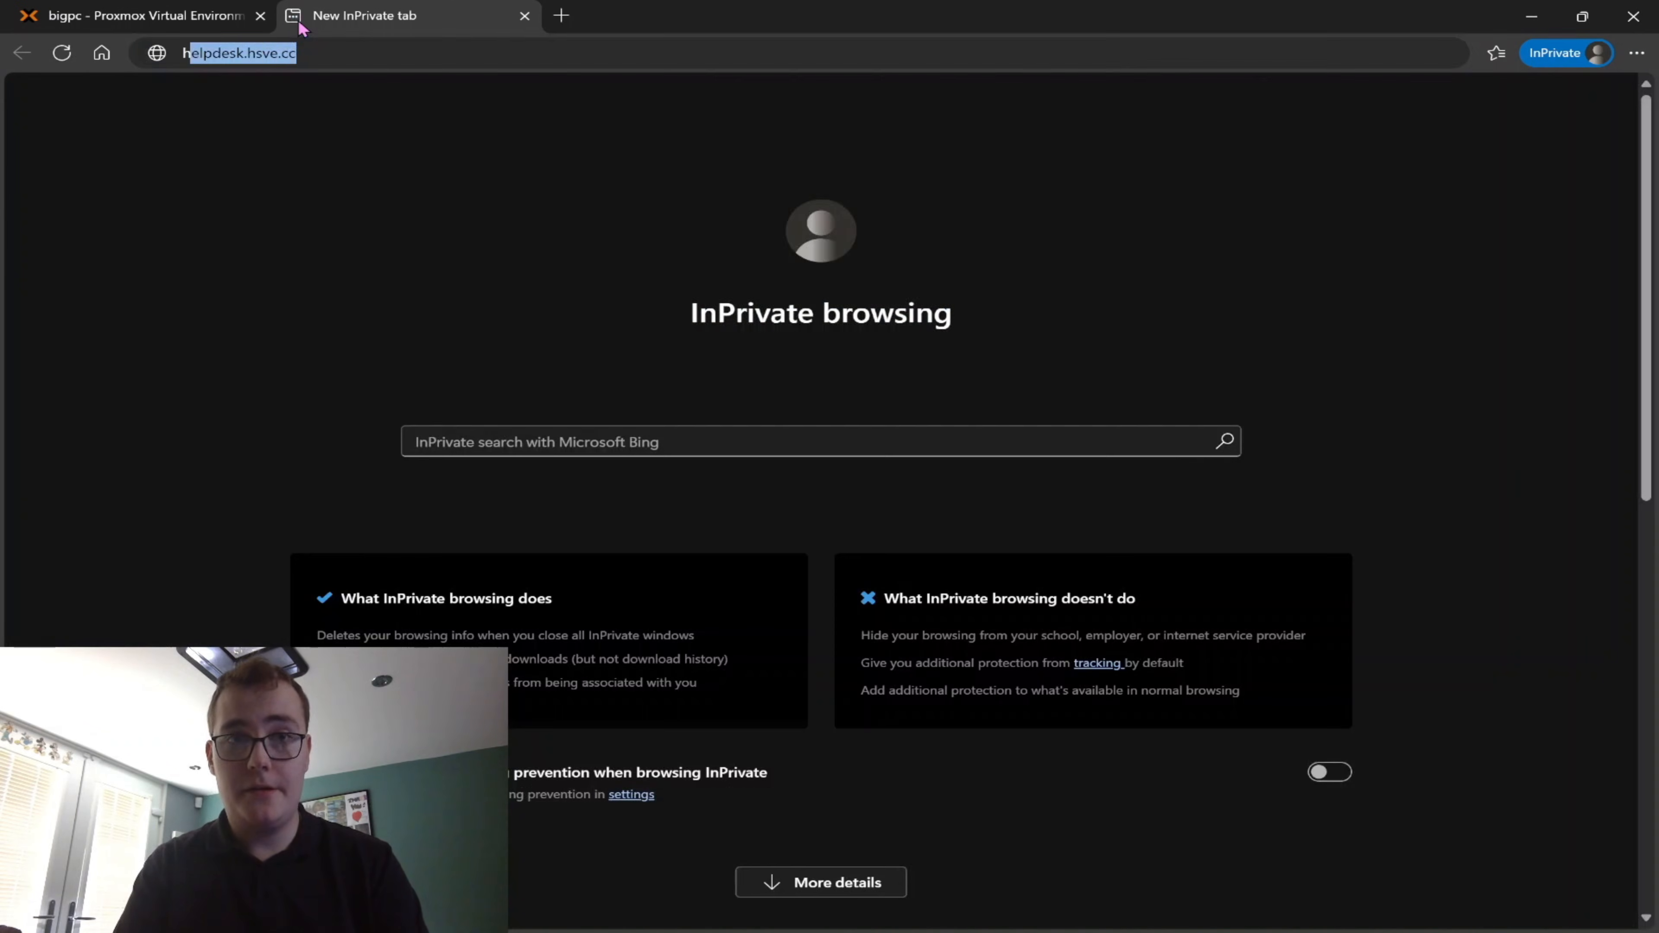
{"action": "type", "text": "hsve.cc"}
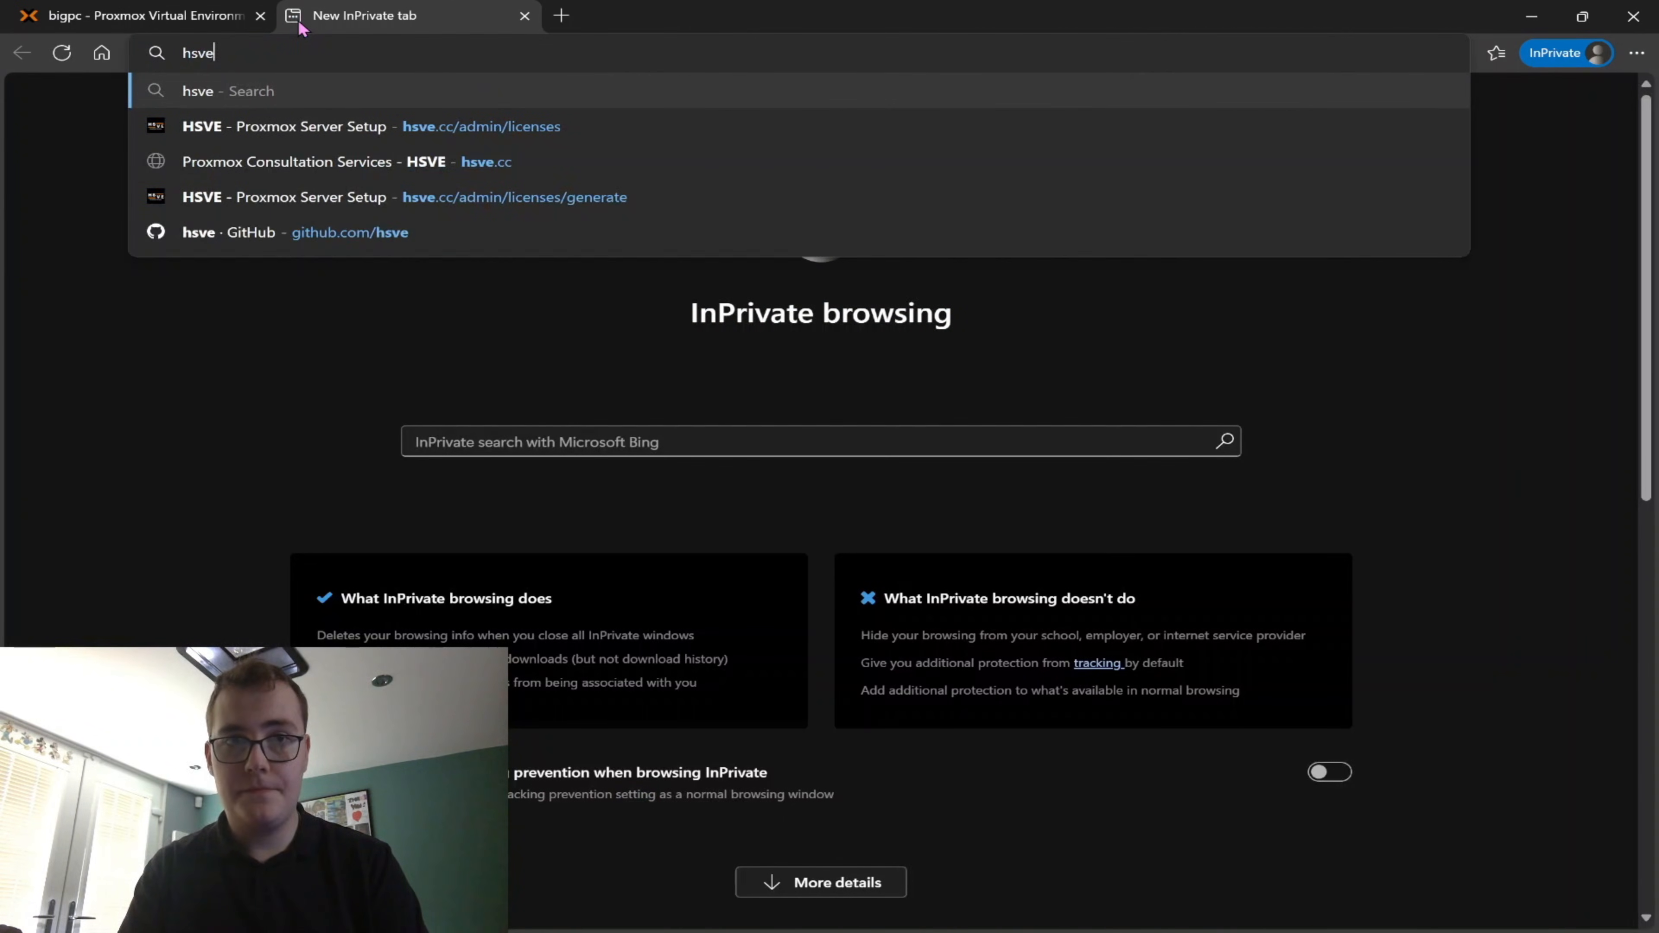
{"action": "key", "text": "Return"}
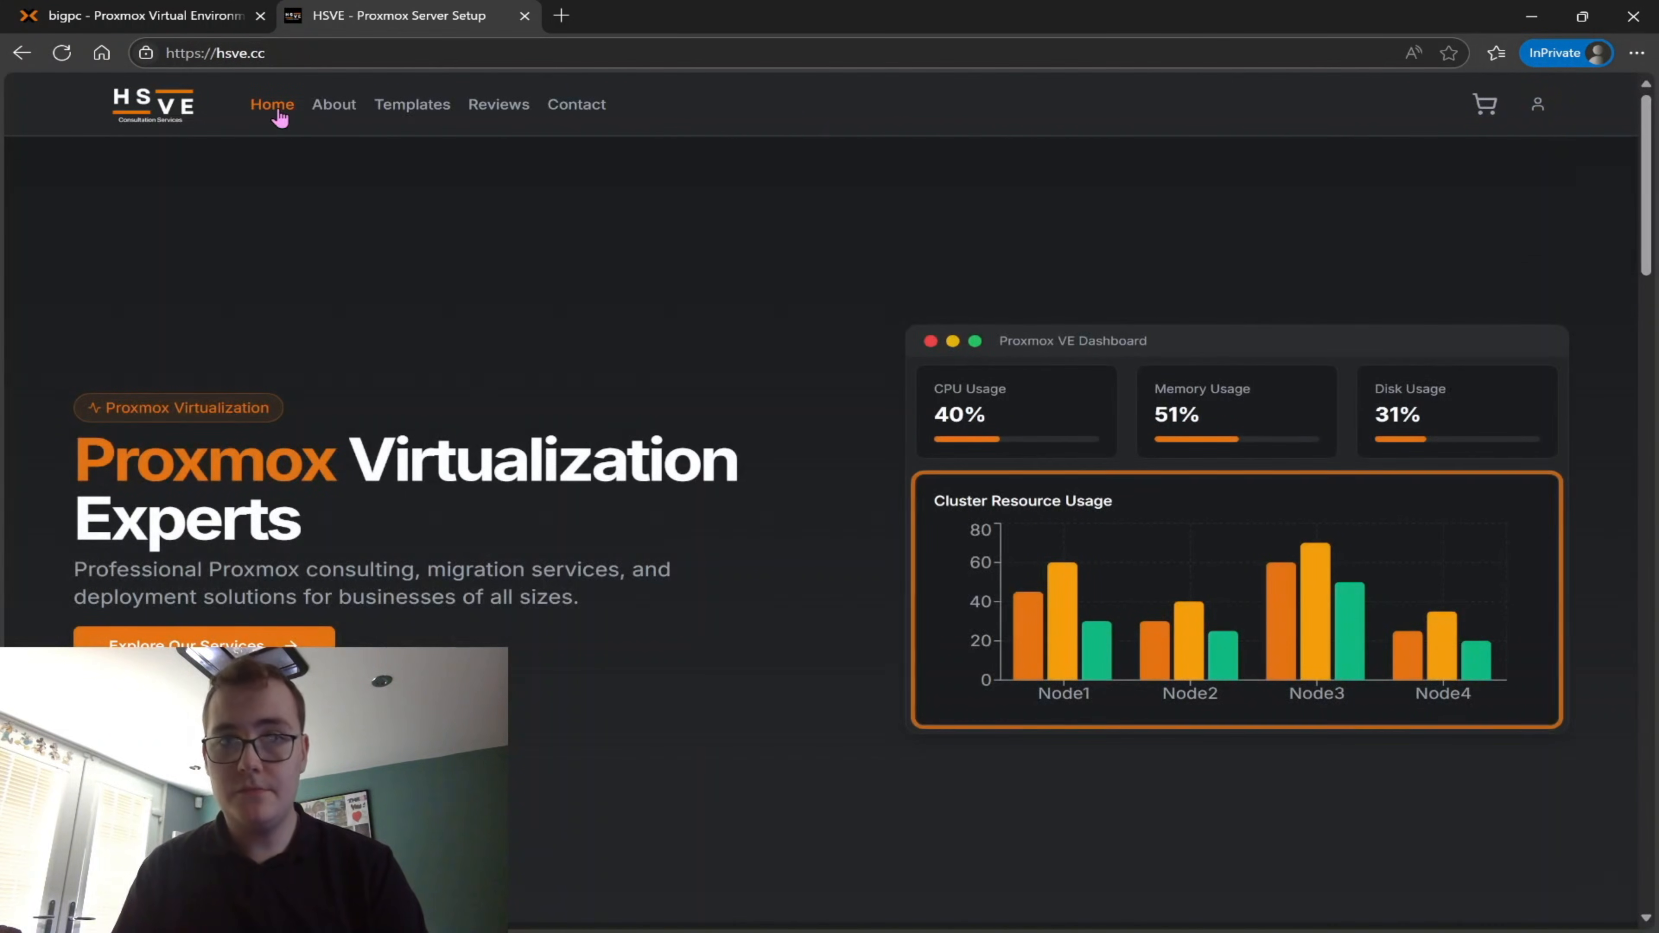
{"action": "left_click", "coordinate": [424, 111]}
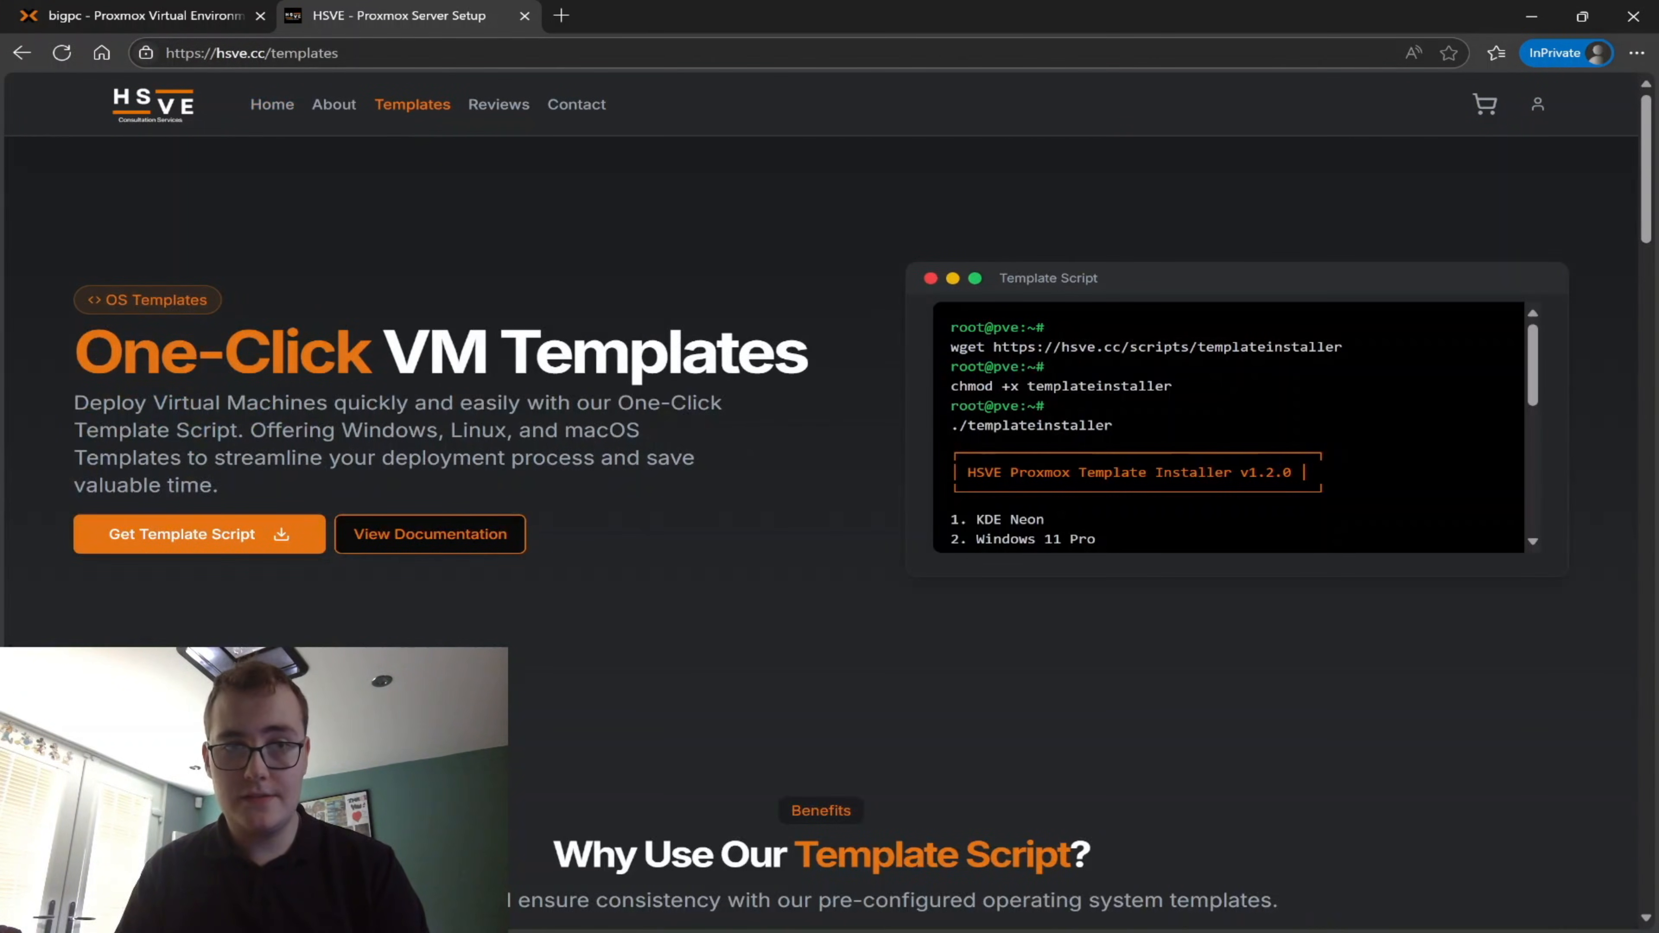
{"action": "left_click", "coordinate": [150, 546]}
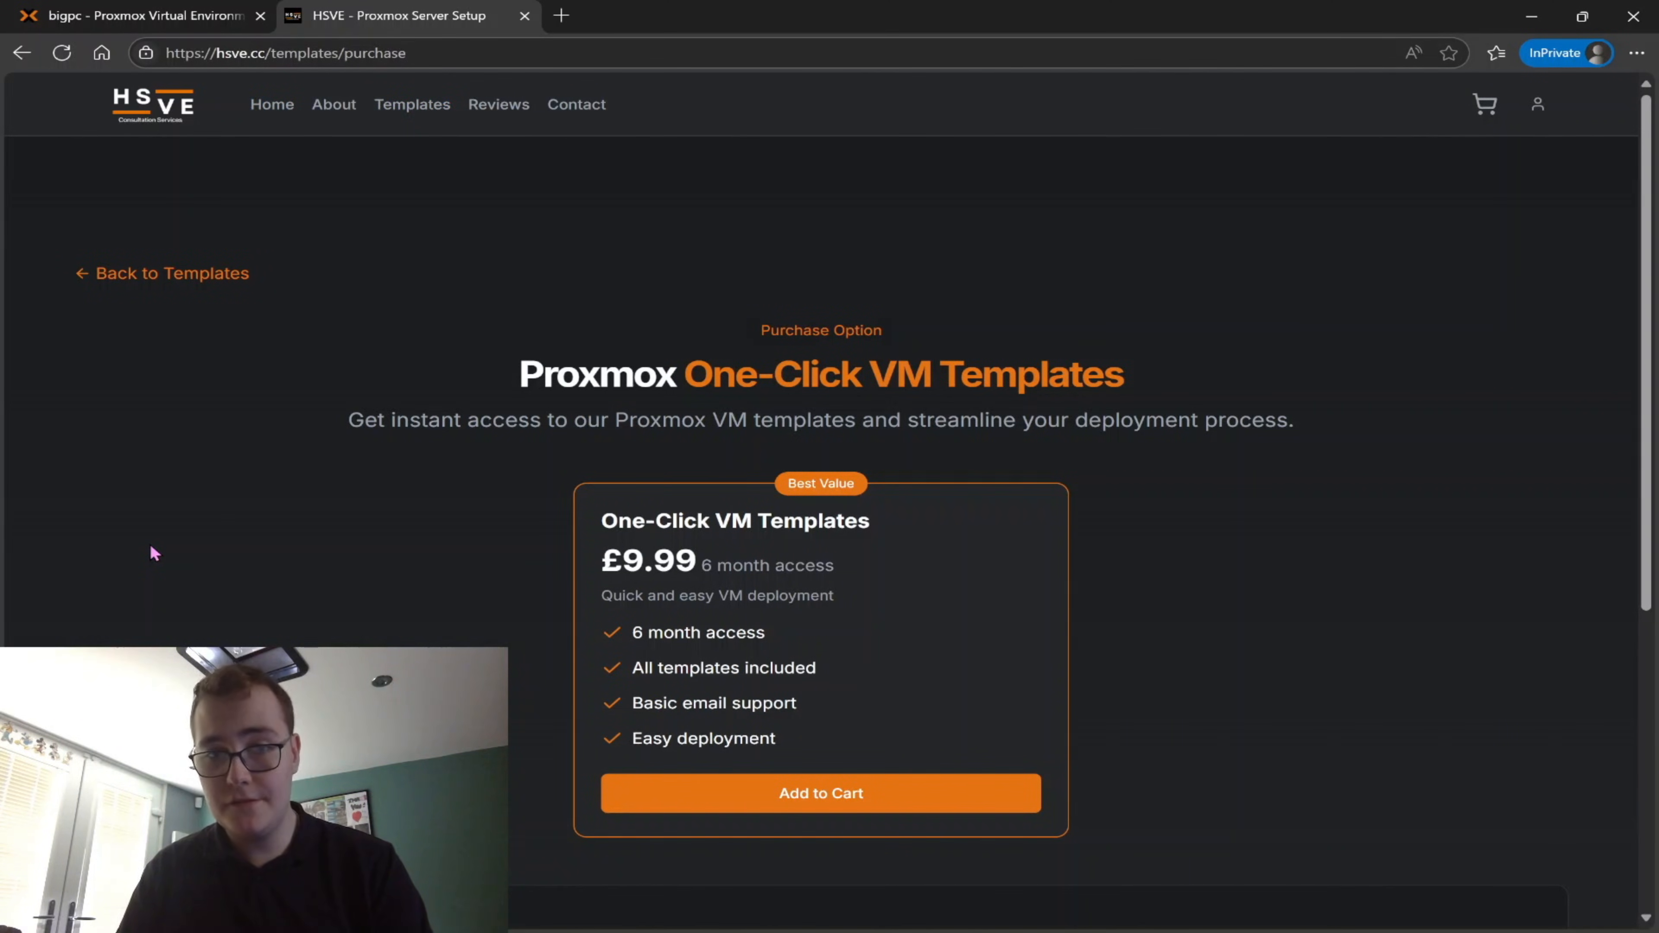
Log in to the HSVE customer account with the account e-mail and password
{"action": "left_click", "coordinate": [1543, 115]}
{"action": "left_click", "coordinate": [1502, 152]}
{"action": "left_click", "coordinate": [772, 450]}
{"action": "key", "text": "Tab"}
{"action": "left_click", "coordinate": [770, 451]}
{"action": "type", "text": "ve.cc"}
{"action": "key", "text": "Tab"}
{"action": "type", "text": "••••••••"}
{"action": "key", "text": "Return"}
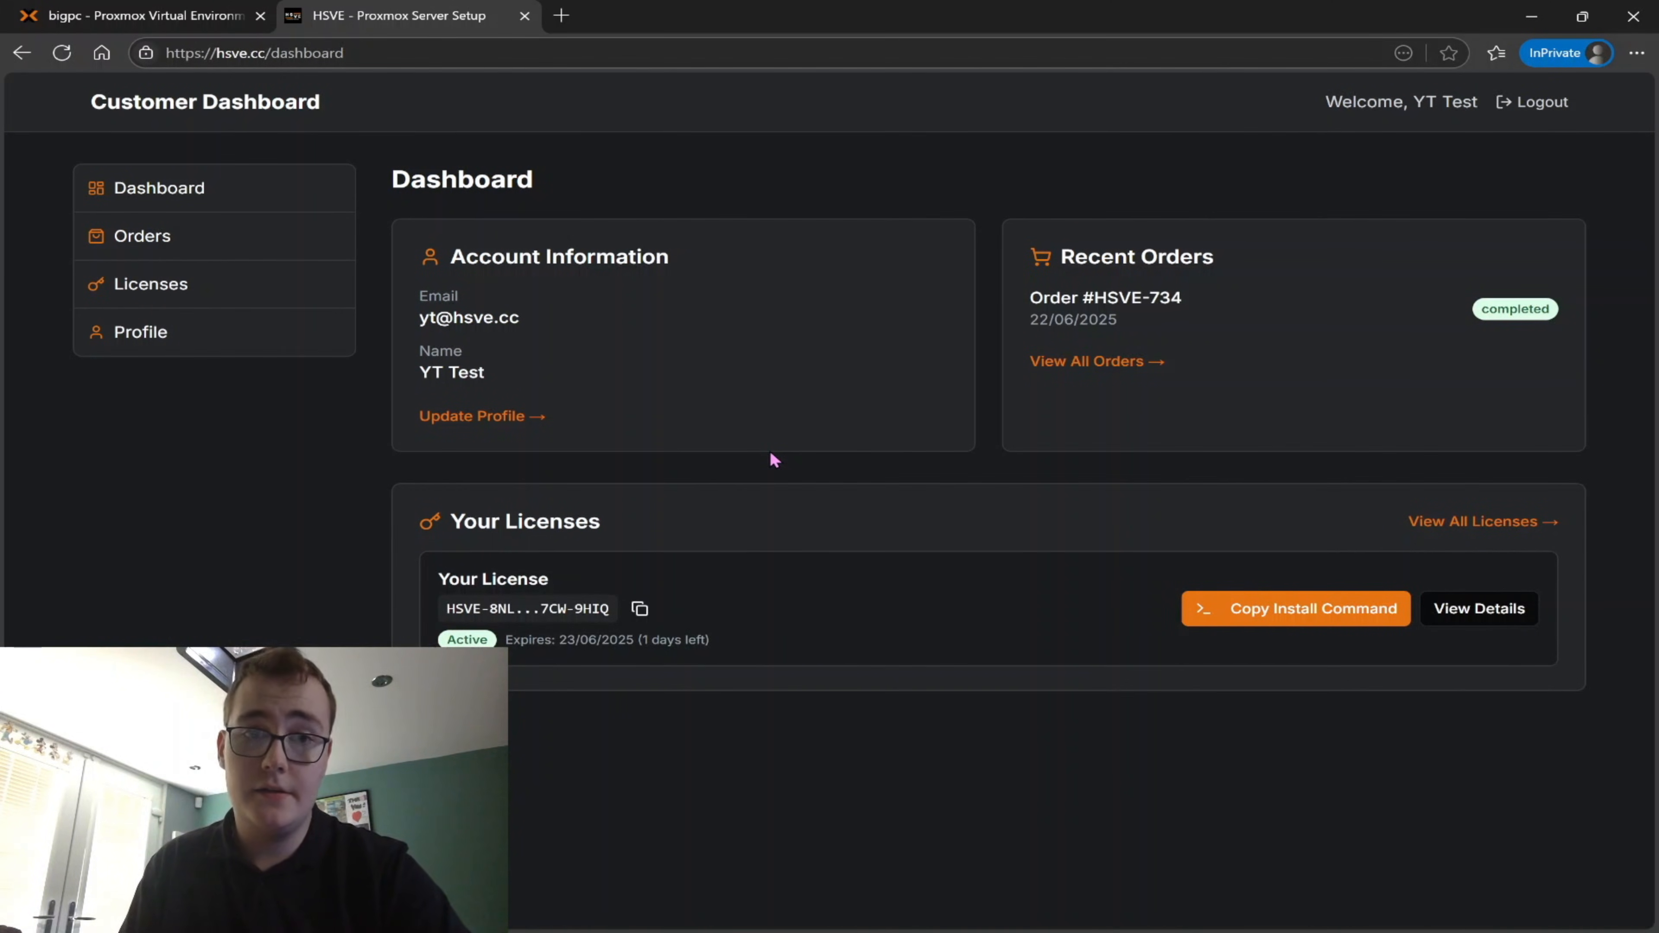
Show the installation instructions for the active licence in the customer dashboard
{"action": "left_click", "coordinate": [157, 294]}
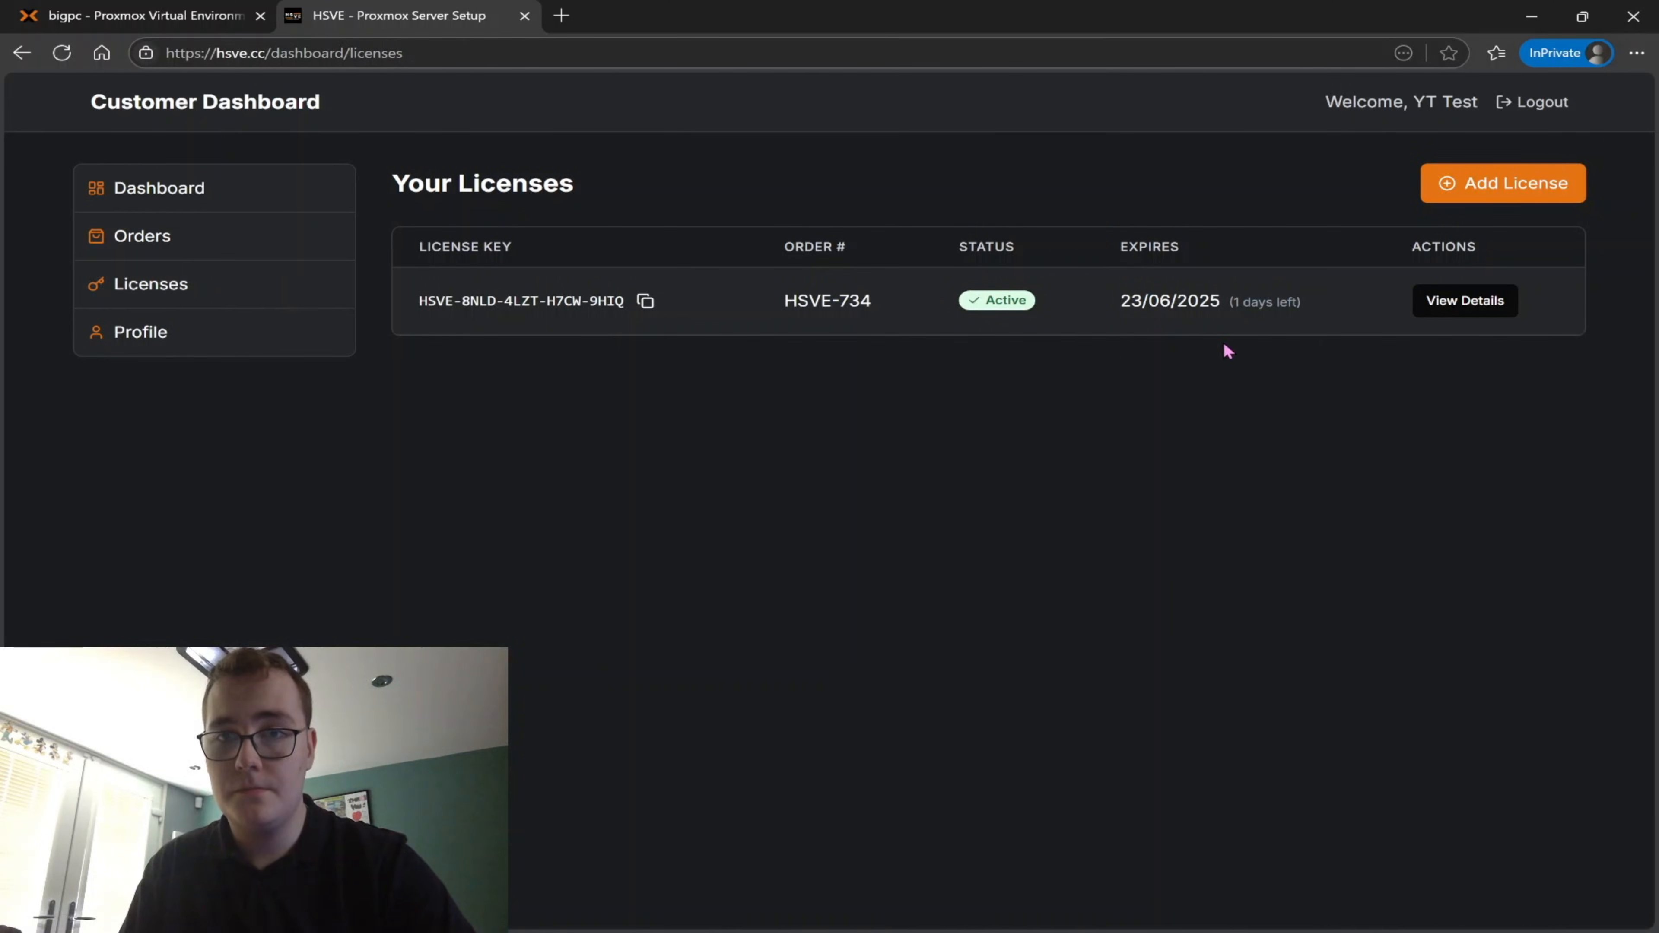
{"action": "left_click", "coordinate": [1496, 315]}
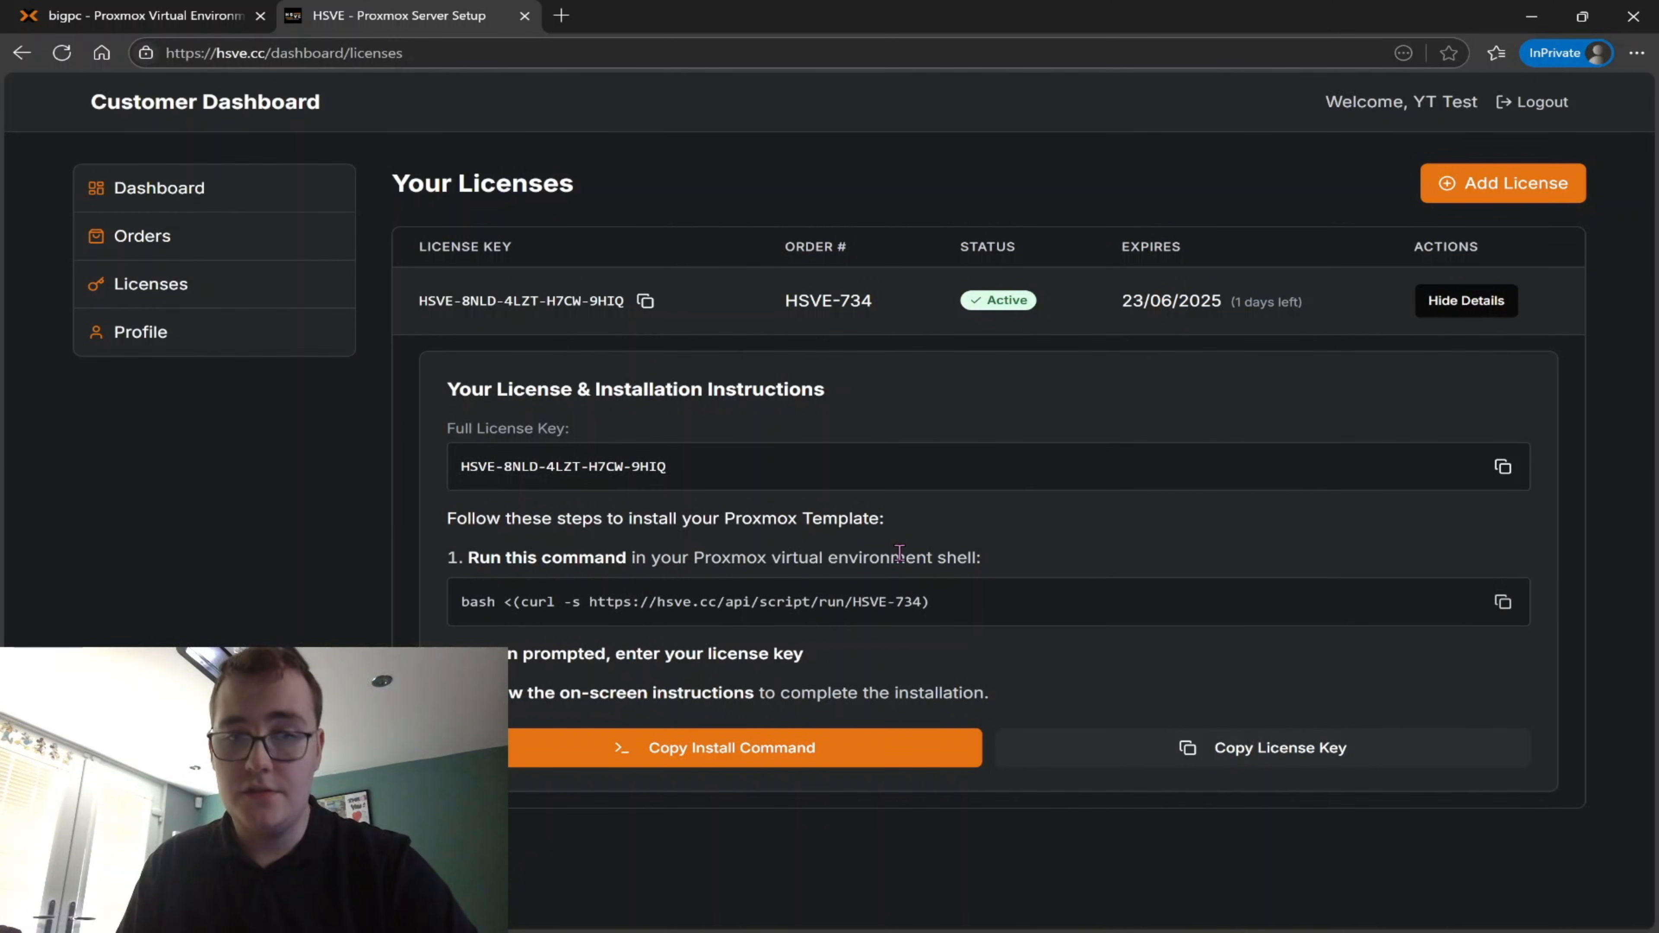
Copy the install command from the HSVE dashboard and run it in the bigpc node's Proxmox shell
{"action": "left_click", "coordinate": [1503, 602]}
{"action": "left_click", "coordinate": [142, 25]}
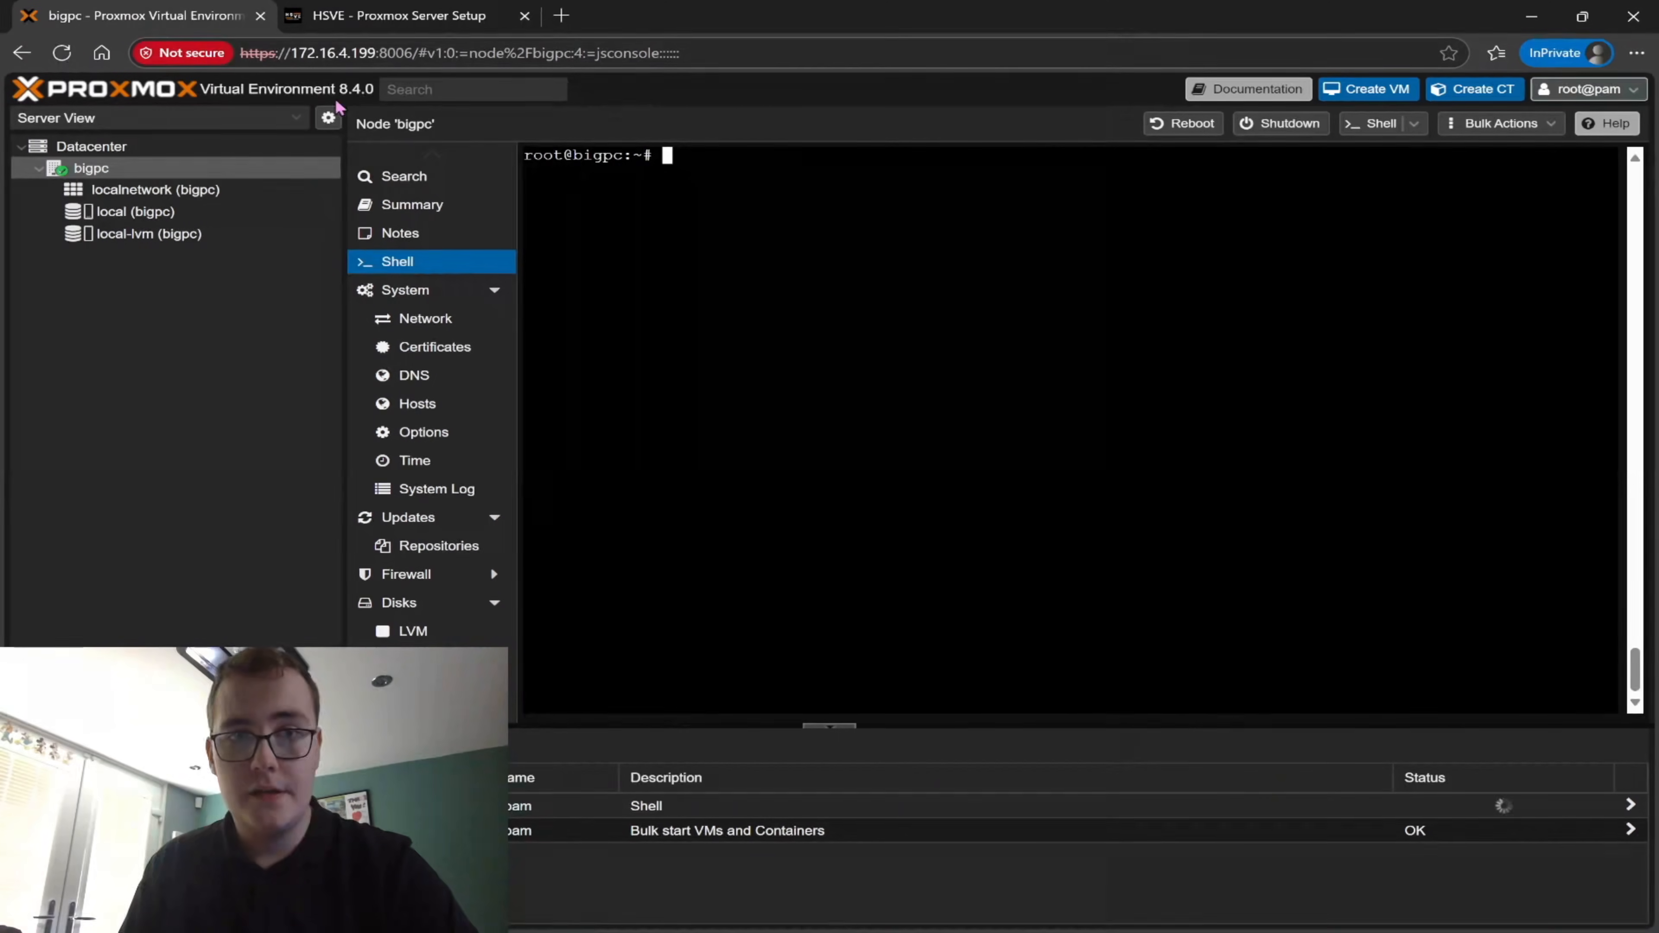
{"action": "key", "text": "ctrl+v"}
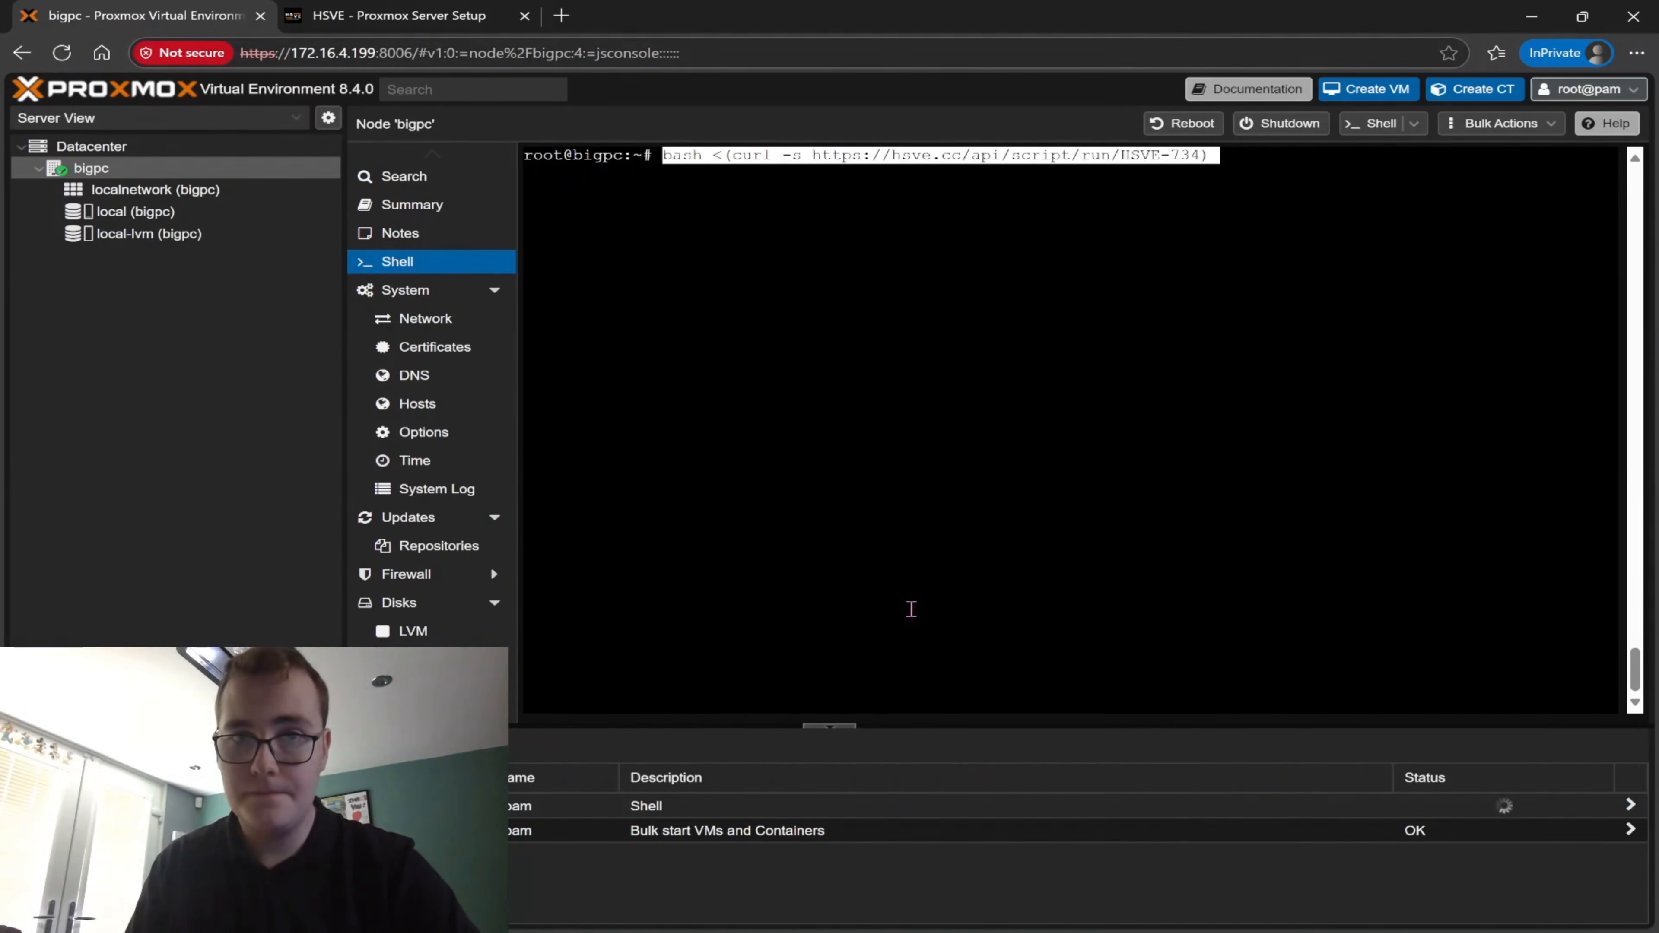
{"action": "key", "text": "Return"}
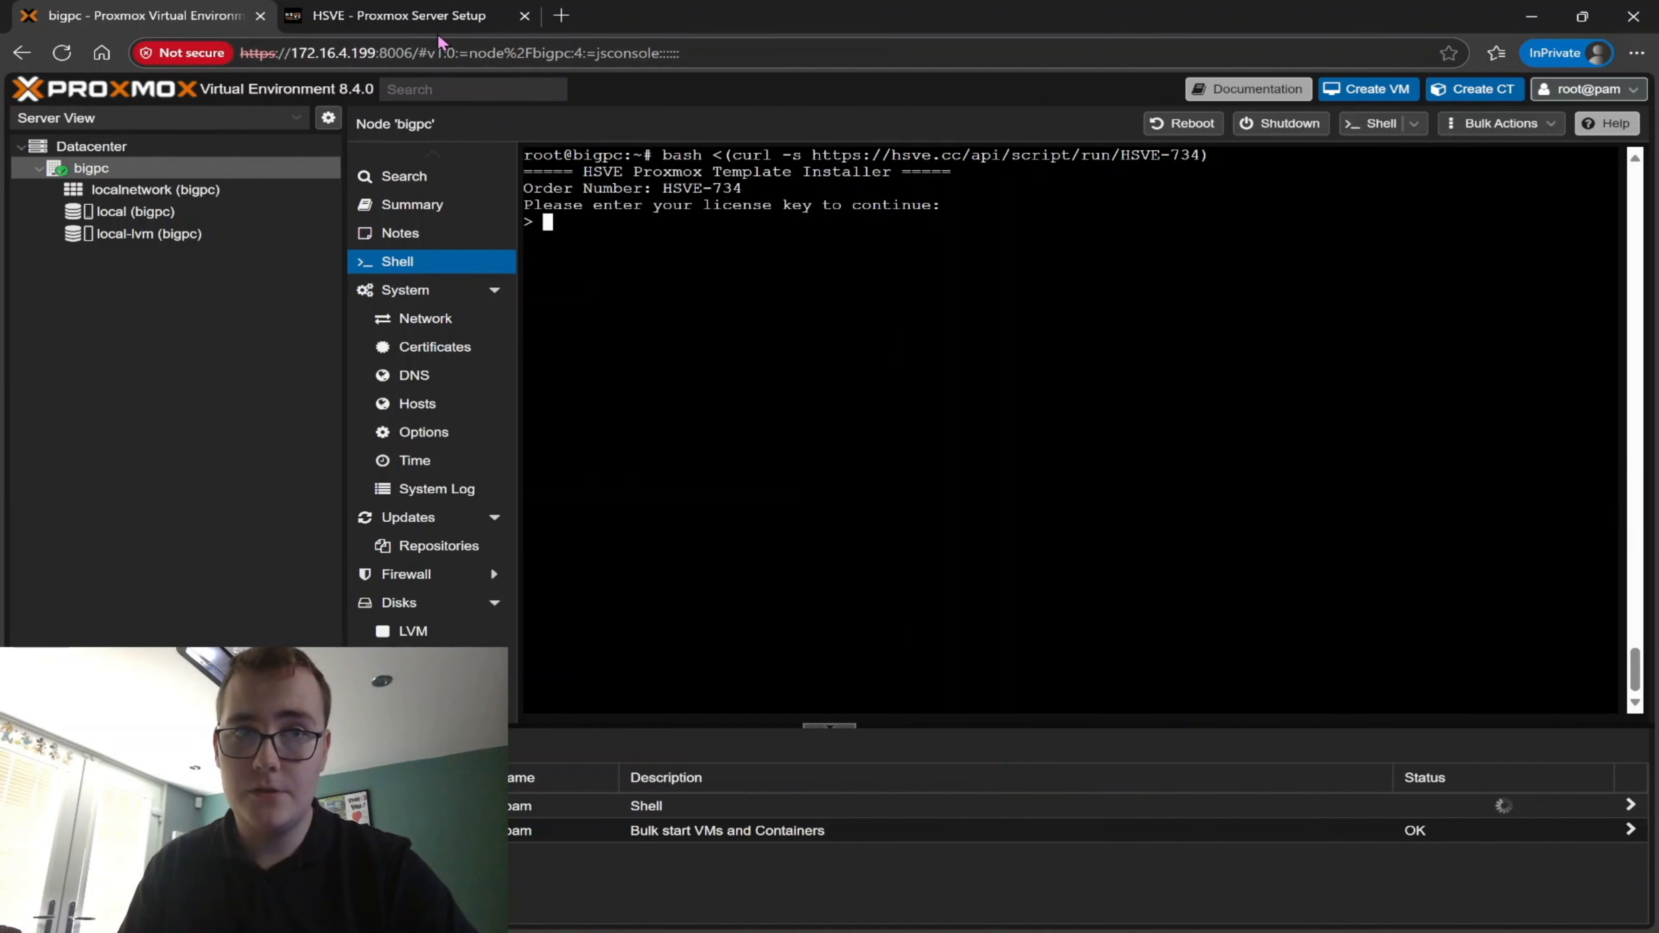
Copy the licence key from the HSVE dashboard and submit it at the template installer's licence prompt
{"action": "left_click", "coordinate": [436, 17]}
{"action": "left_click", "coordinate": [1255, 749]}
{"action": "left_click", "coordinate": [169, 17]}
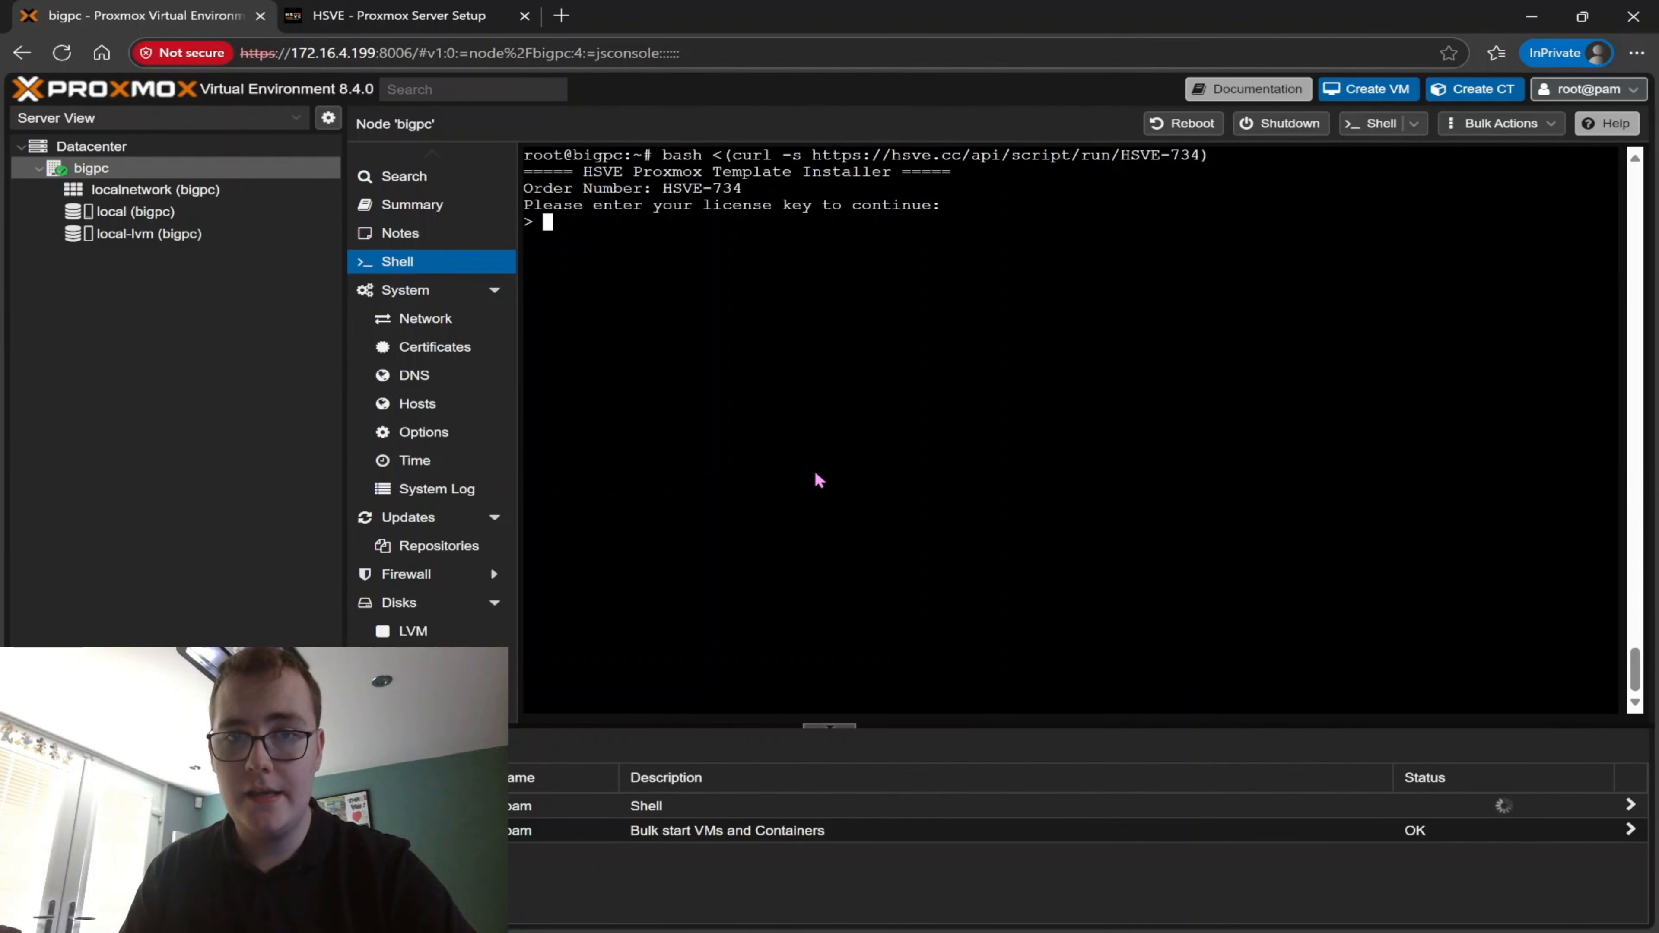
{"action": "key", "text": "ctrl+v"}
{"action": "key", "text": "Return"}
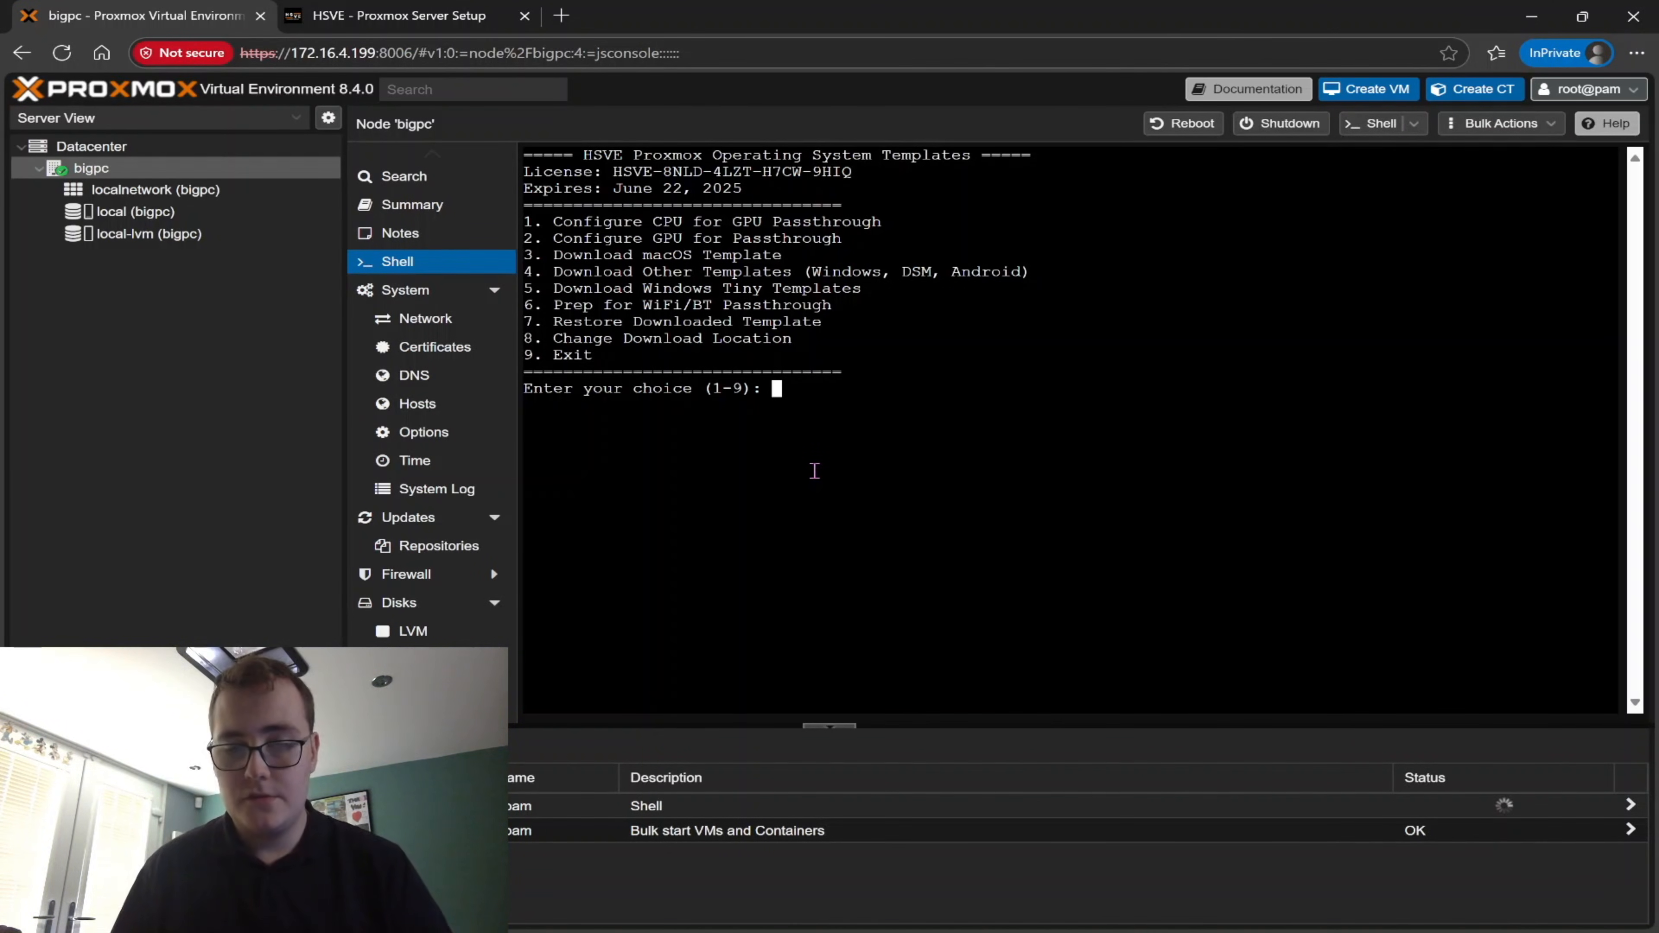
Configure the CPU for GPU passthrough as an AMD CPU, and configure the GPU for passthrough in the HSVE installer
{"action": "type", "text": "1"}
{"action": "key", "text": "Return"}
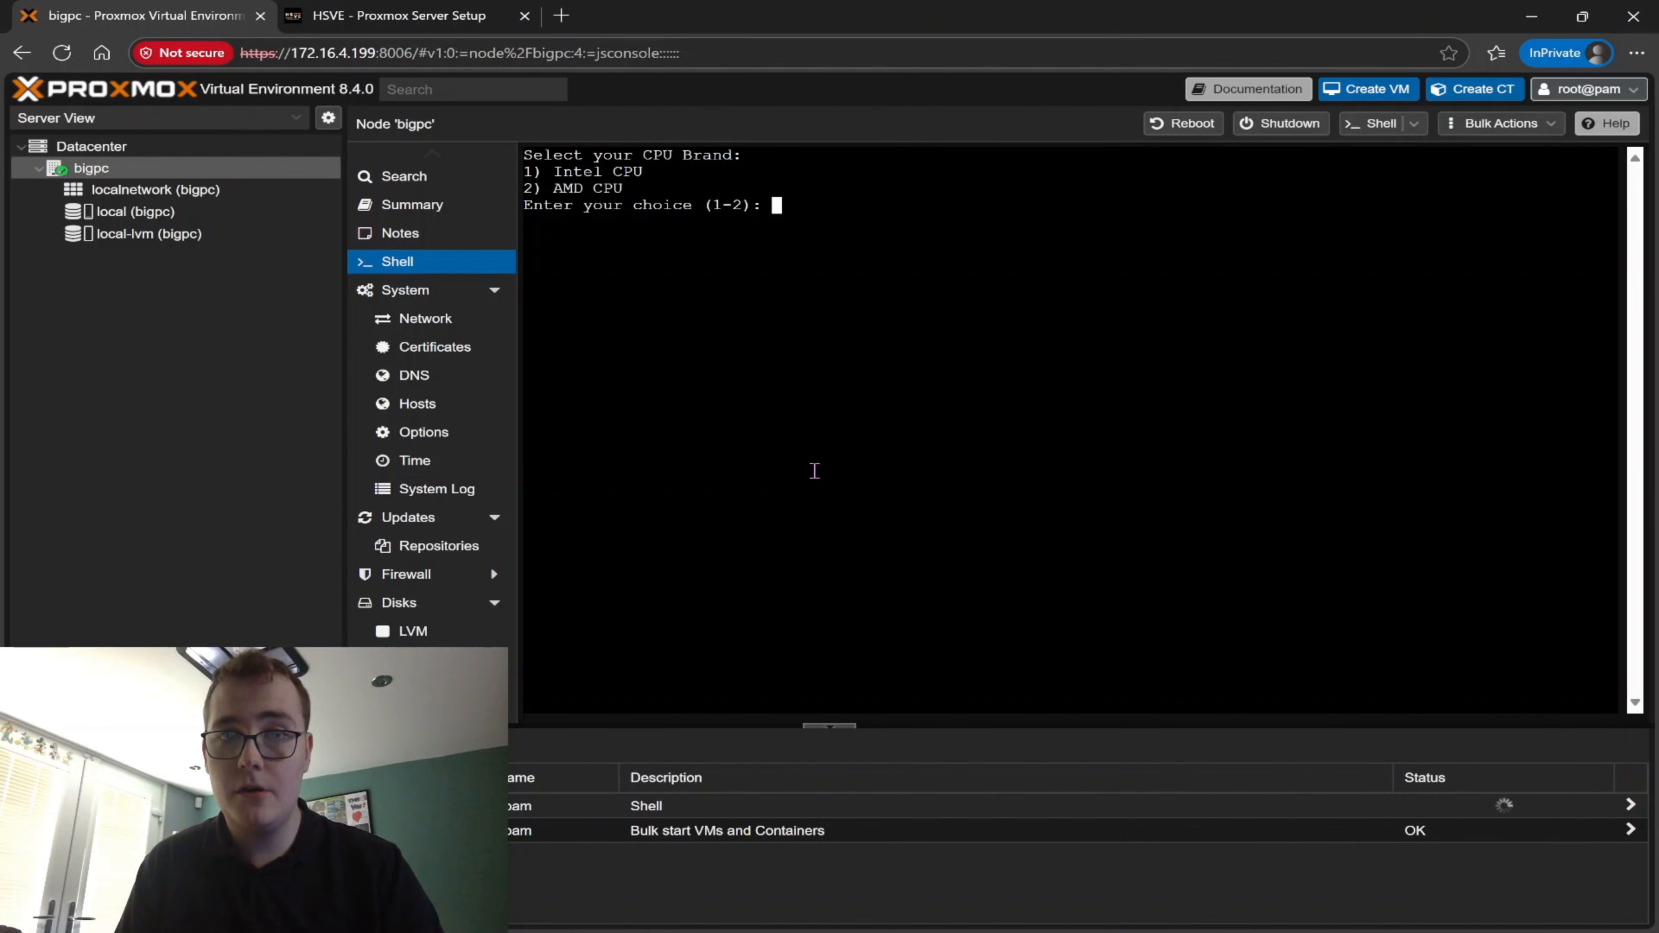
{"action": "type", "text": "2"}
{"action": "key", "text": "Return"}
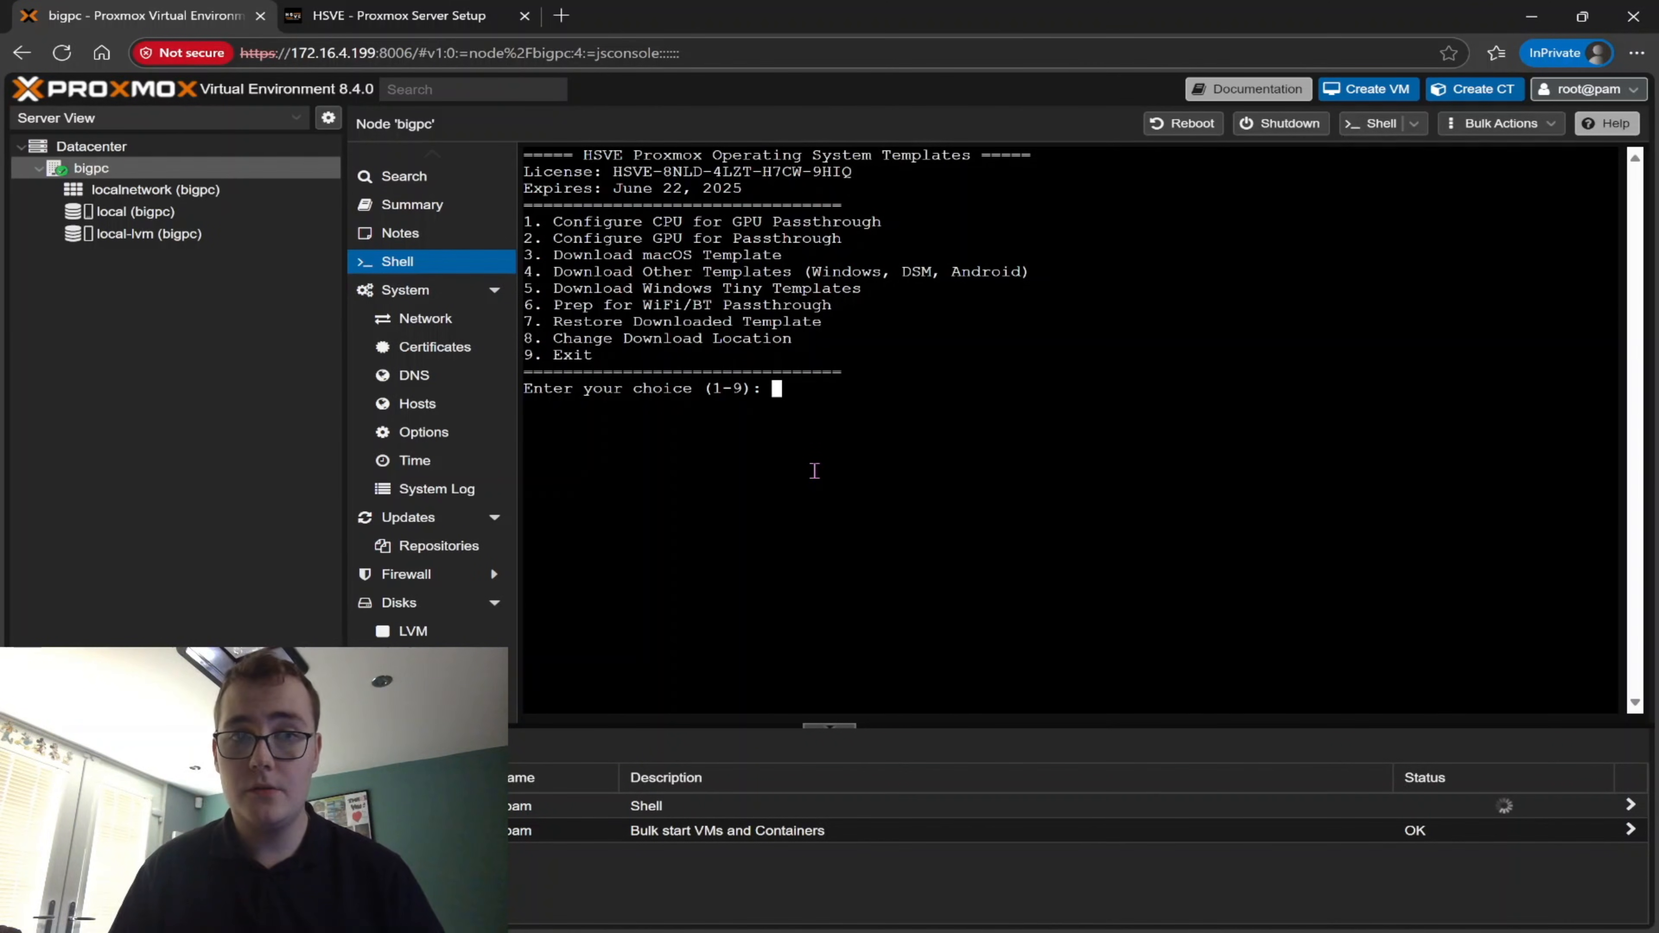
{"action": "type", "text": "2"}
{"action": "key", "text": "Return"}
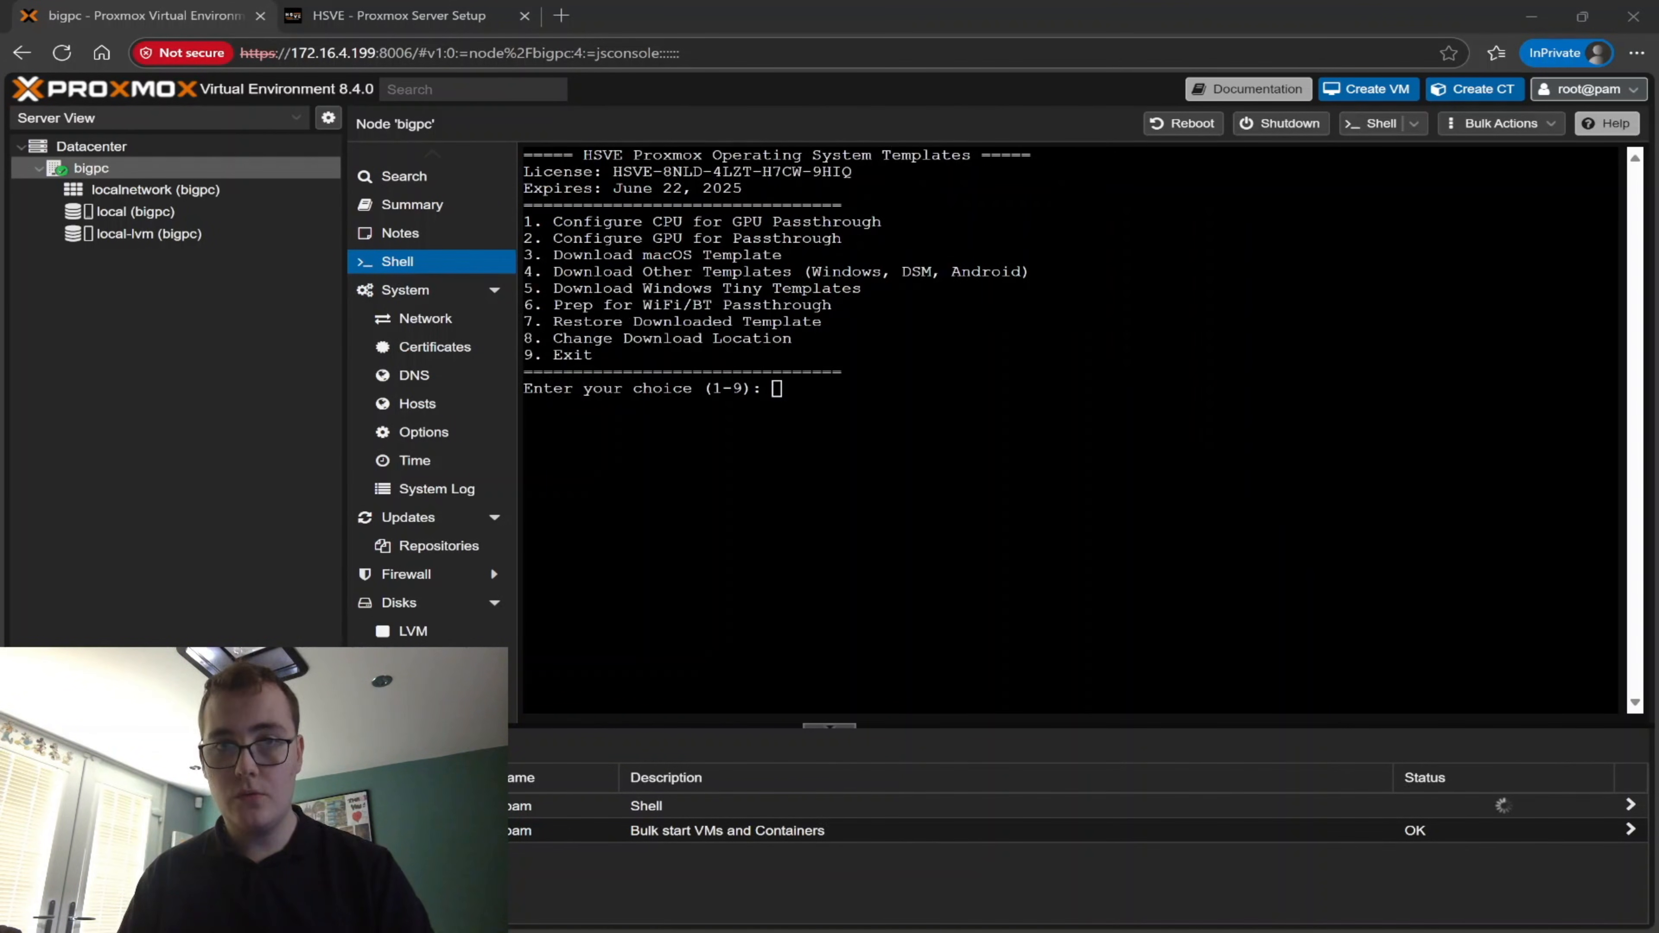
Exit the template installer and list the PCI devices with their numeric IDs using lspci -nn
{"action": "left_click", "coordinate": [1109, 572]}
{"action": "type", "text": "9"}
{"action": "key", "text": "Return"}
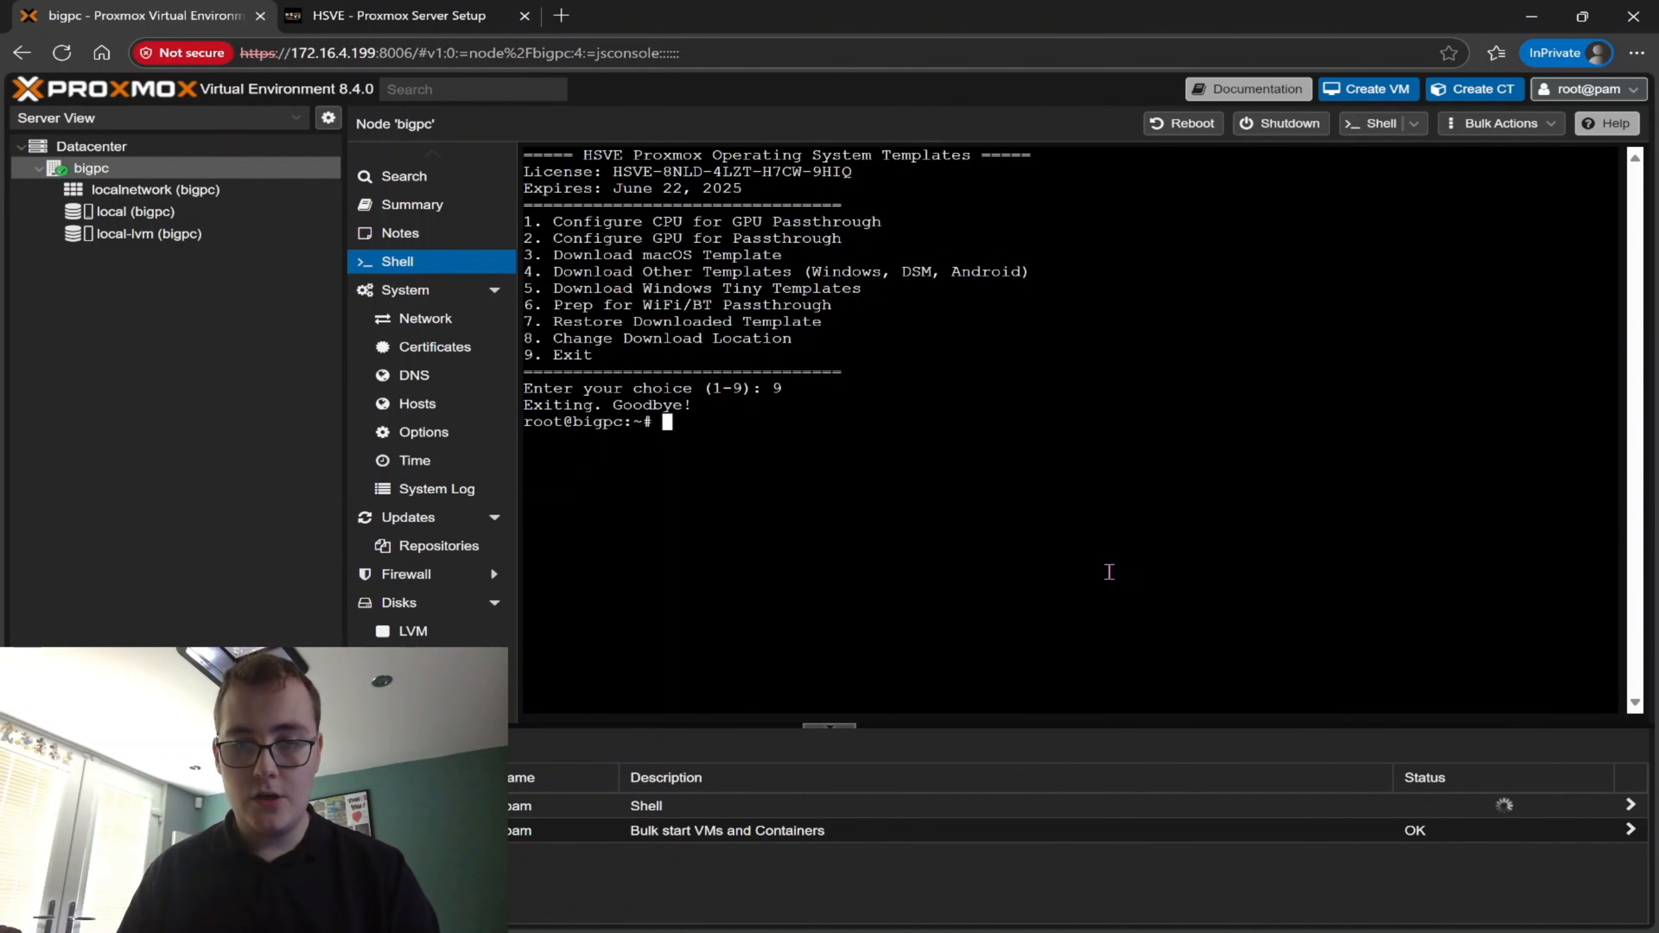
{"action": "type", "text": "lspc"}
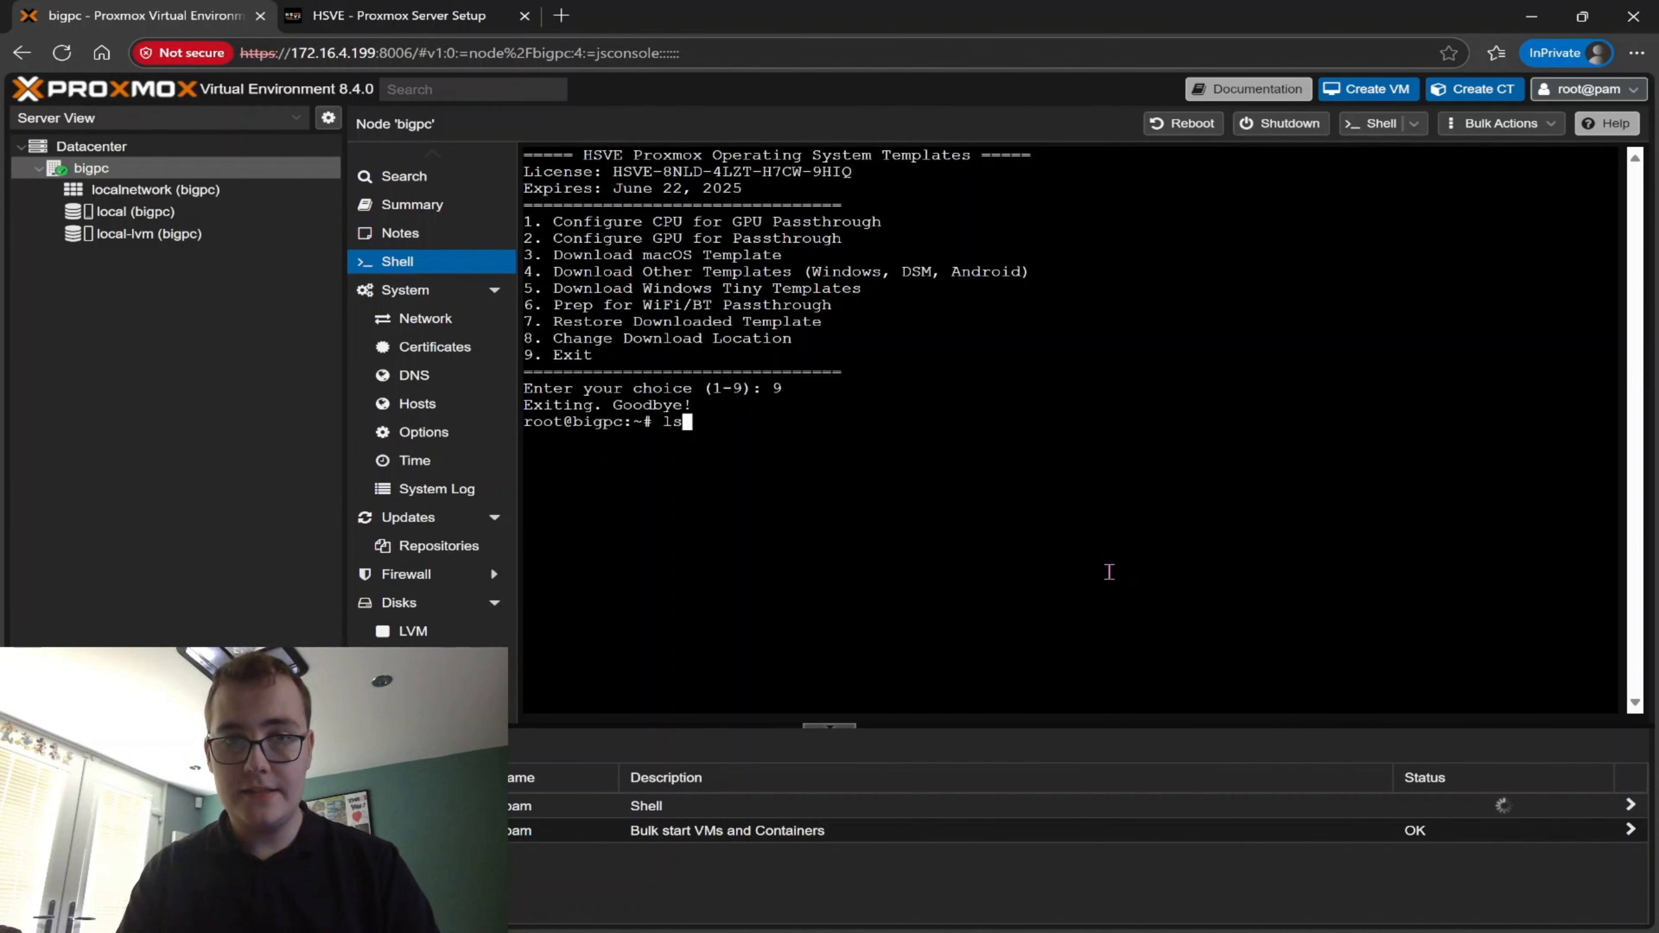
{"action": "type", "text": "i -nn"}
{"action": "key", "text": "Return"}
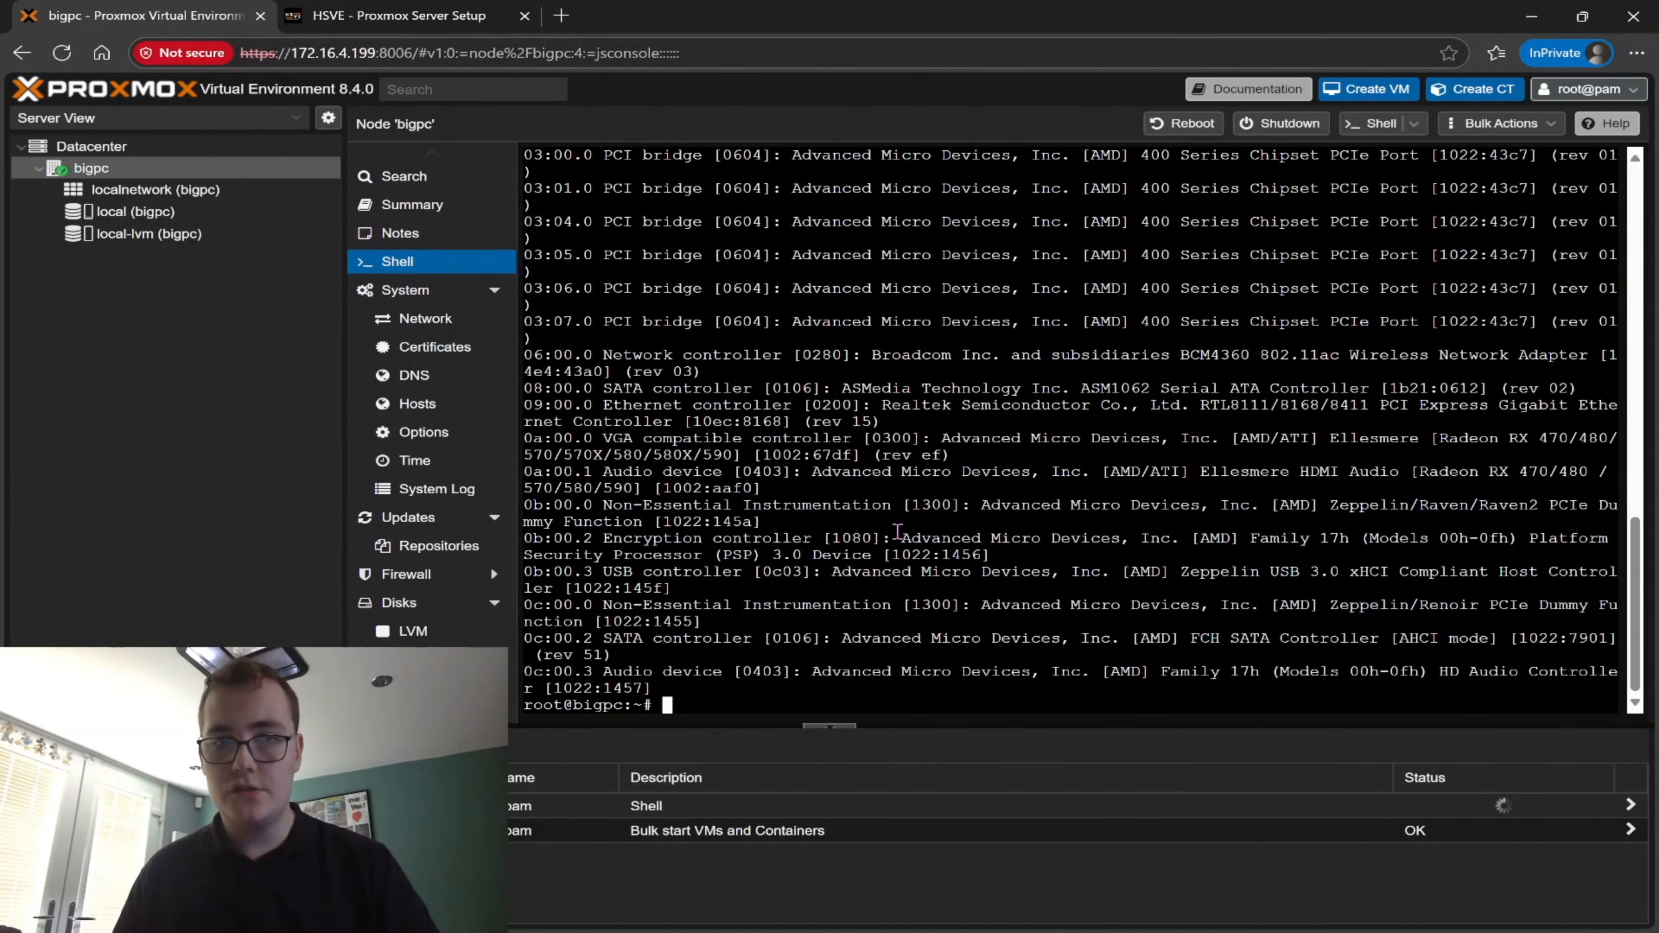
Locate the VGA compatible controller and its vendor and device ID in the PCI device list
{"action": "left_click_drag", "start_coordinate": [592, 440], "coordinate": [862, 444]}
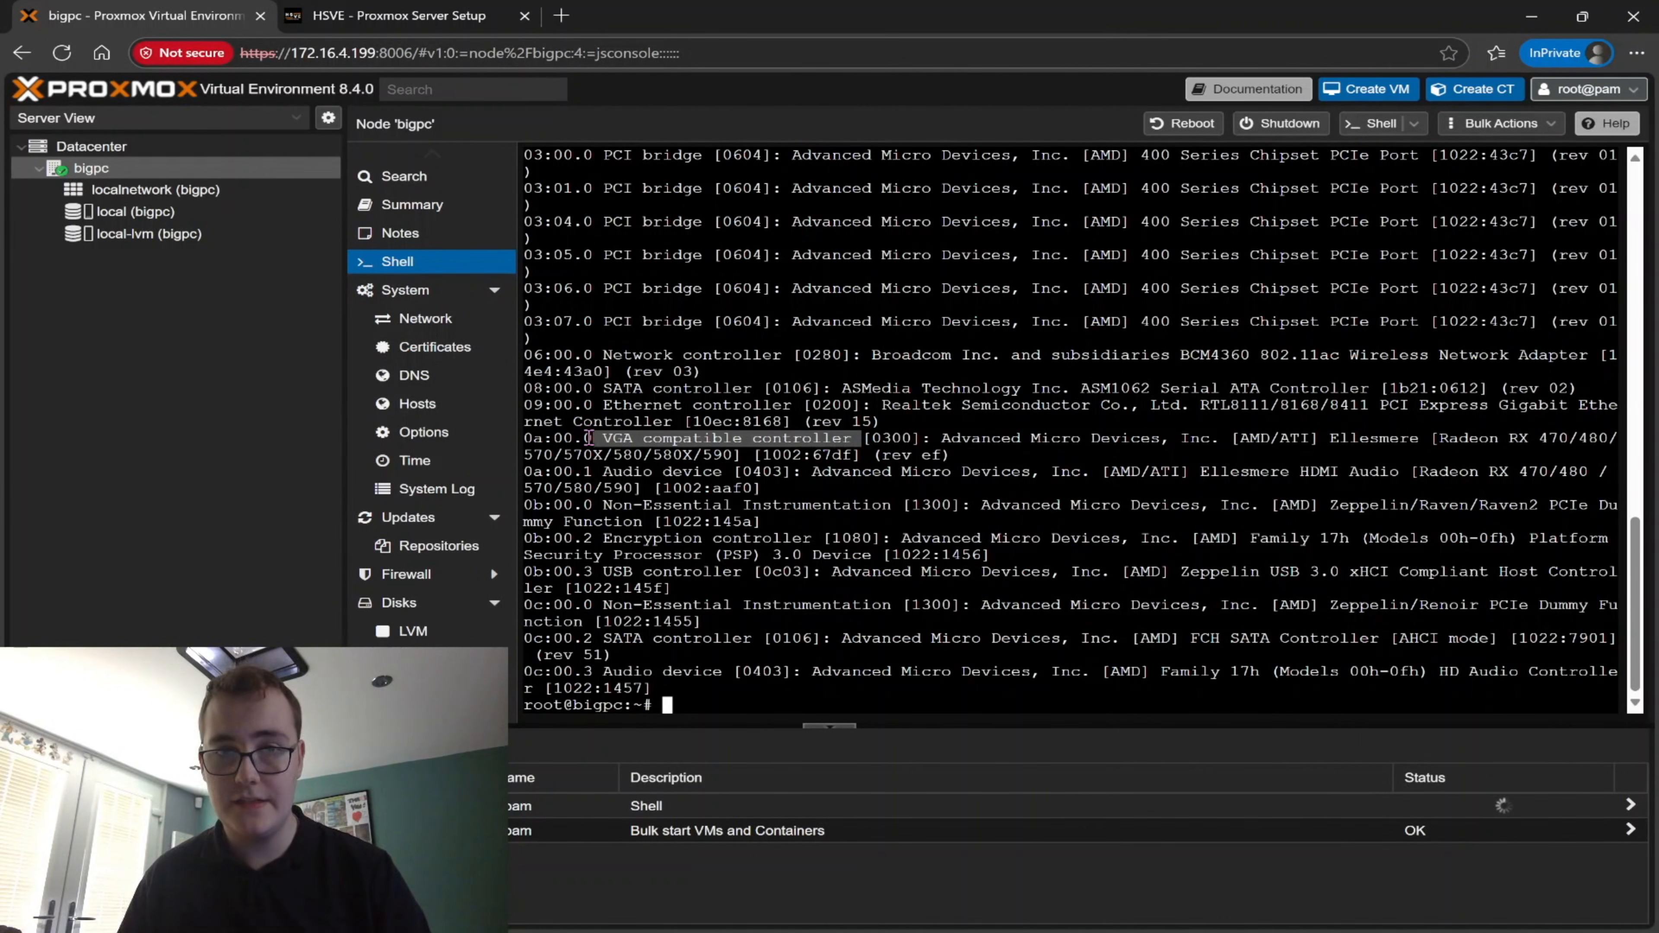
{"action": "left_click_drag", "start_coordinate": [852, 459], "coordinate": [762, 457]}
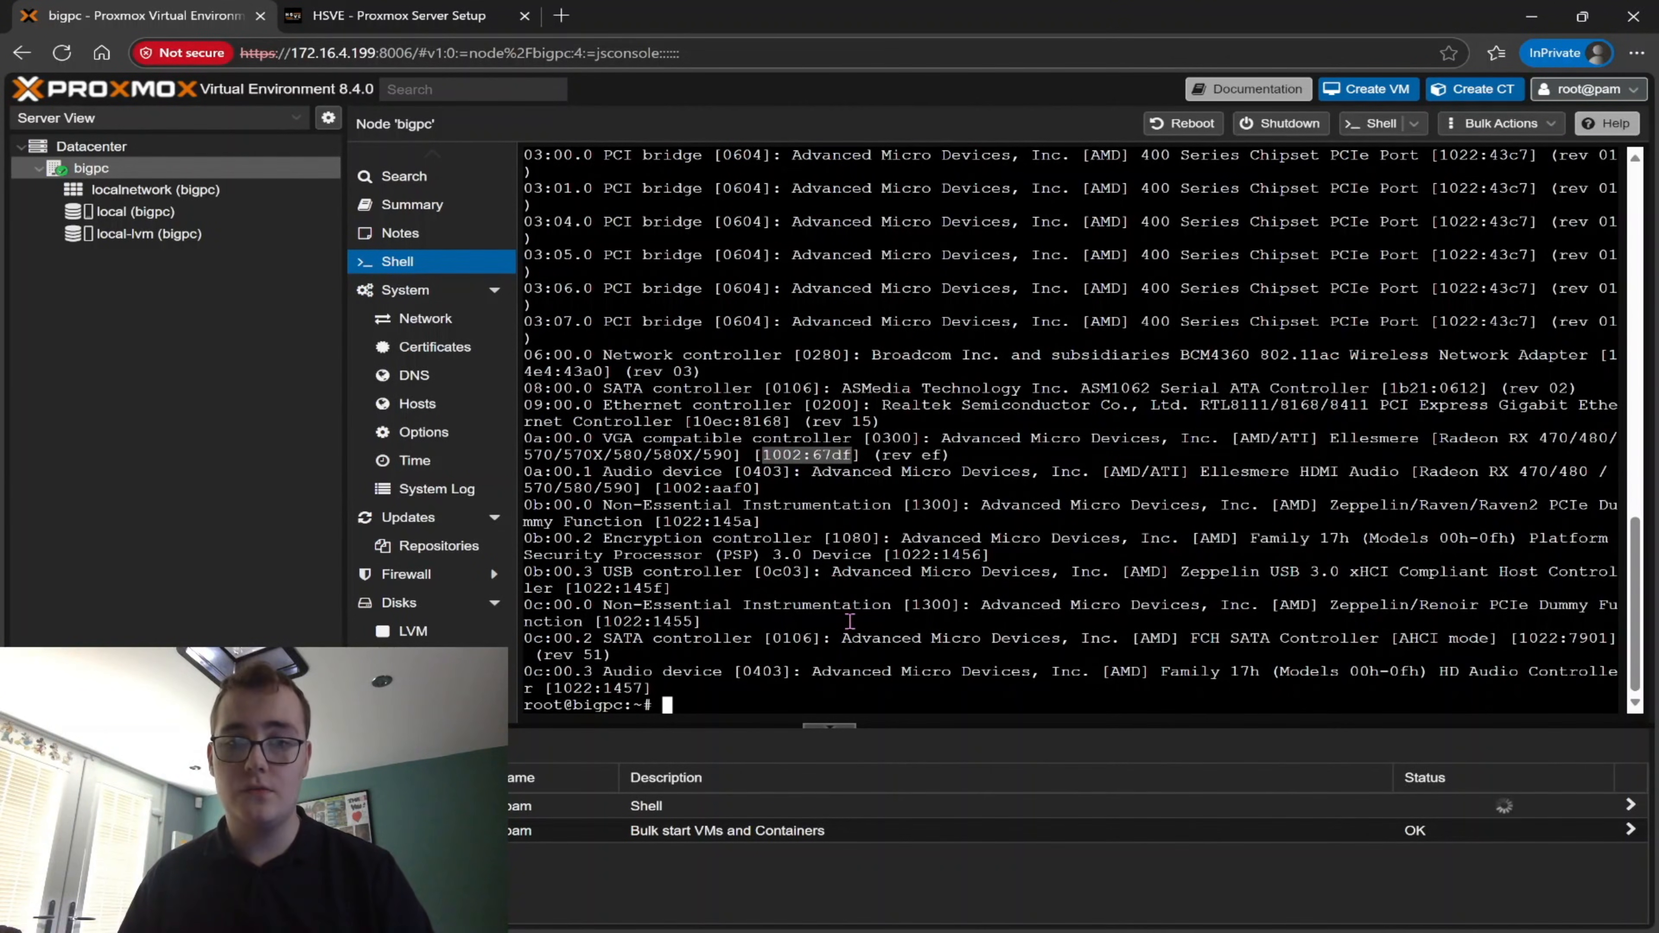
{"action": "left_click", "coordinate": [846, 608]}
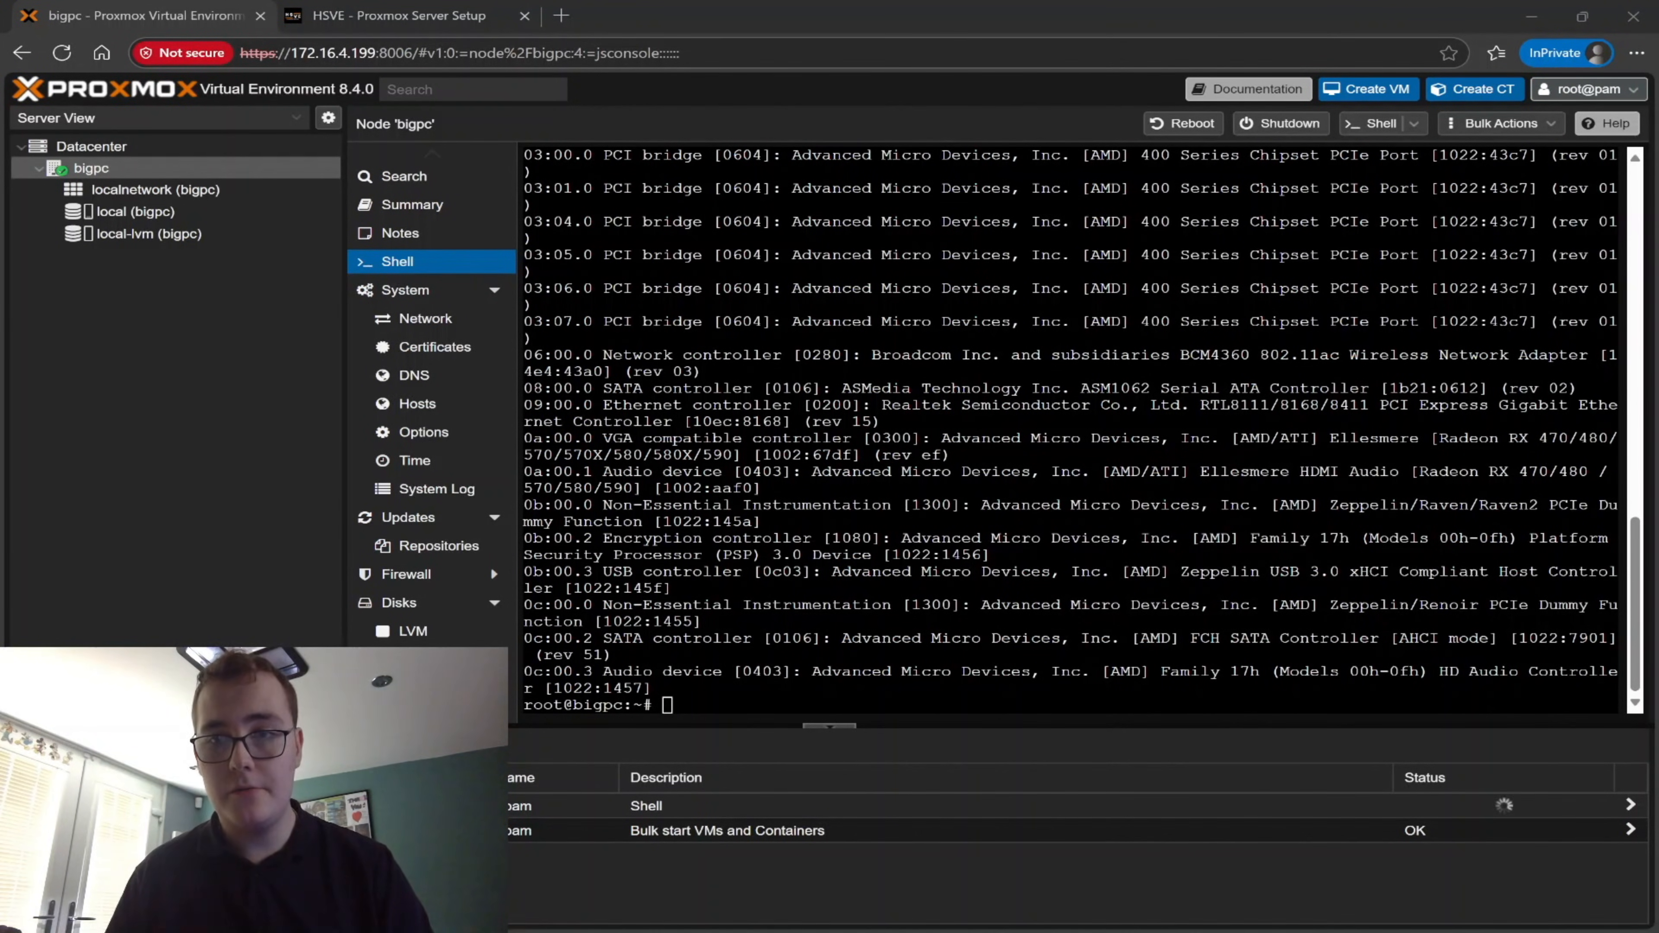
Write "options vfio-pci ids=1002:67df disable_vga=1" to /etc/modprobe.d/vfio.conf with an echo command
{"action": "left_click", "coordinate": [1077, 480]}
{"action": "key", "text": "ctrl+v"}
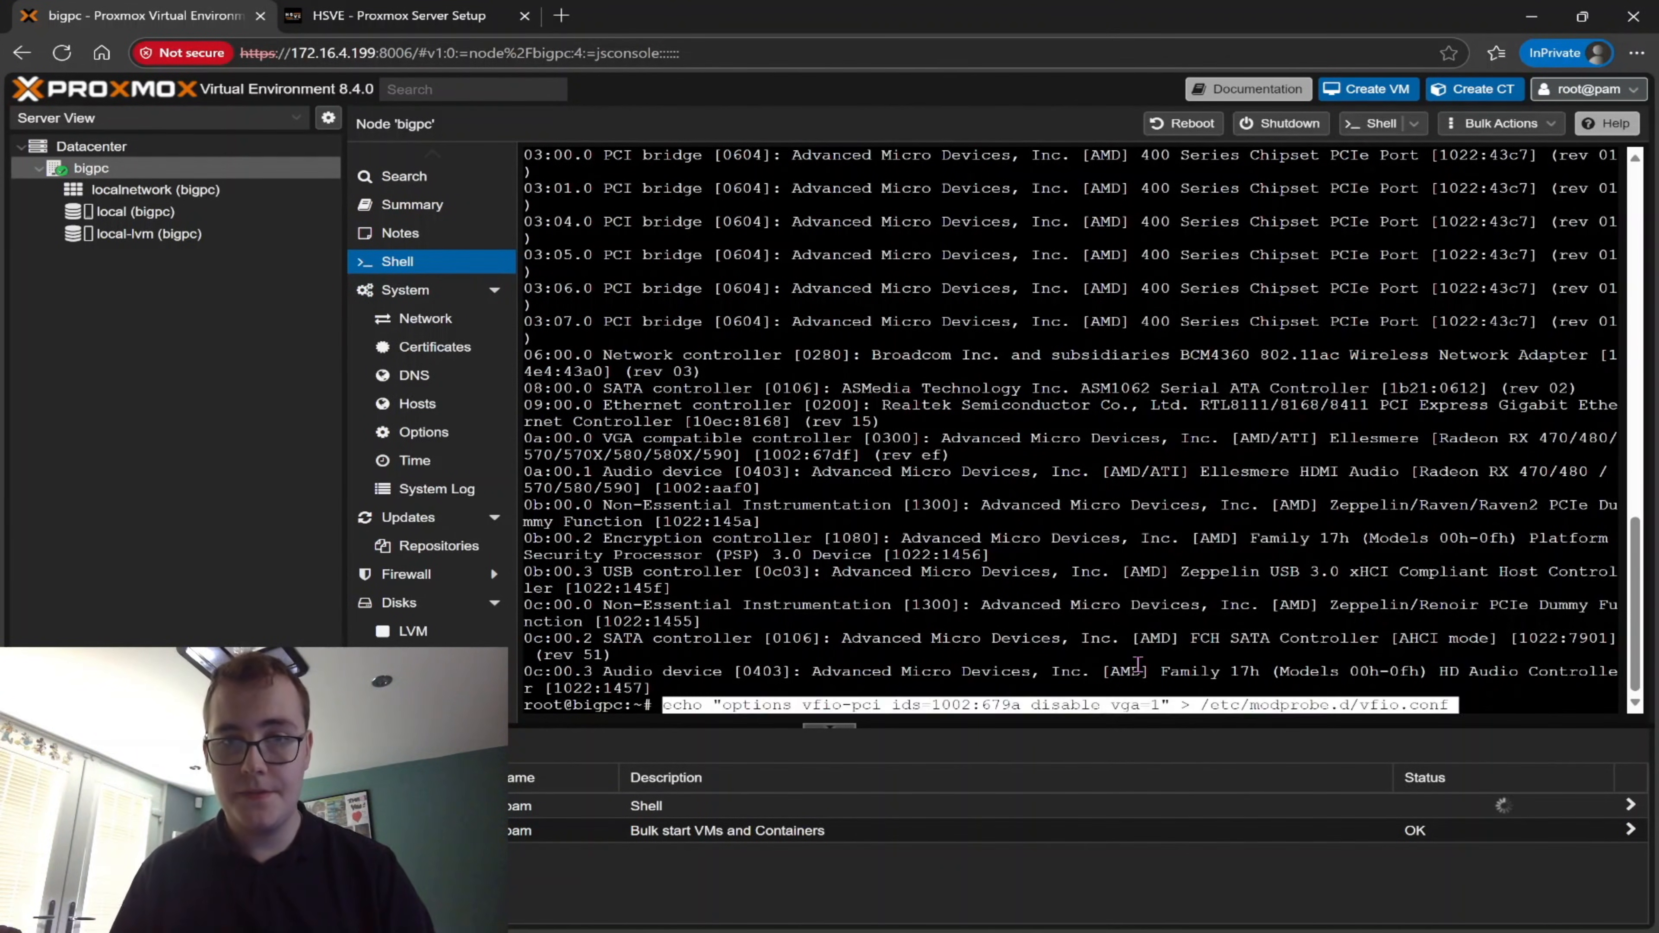
{"action": "key", "text": "Left"}
{"action": "key", "text": "Left"}
{"action": "key", "text": "Left"}
{"action": "key", "text": "Left"}
{"action": "key", "text": "Left"}
{"action": "key", "text": "Left"}
{"action": "key", "text": "Left"}
{"action": "key", "text": "Left"}
{"action": "key", "text": "Left"}
{"action": "key", "text": "Left"}
{"action": "key", "text": "Left"}
{"action": "key", "text": "Left"}
{"action": "key", "text": "Left"}
{"action": "key", "text": "Left"}
{"action": "key", "text": "Left"}
{"action": "key", "text": "Left"}
{"action": "key", "text": "Left"}
{"action": "key", "text": "Left"}
{"action": "key", "text": "Left"}
{"action": "key", "text": "Left"}
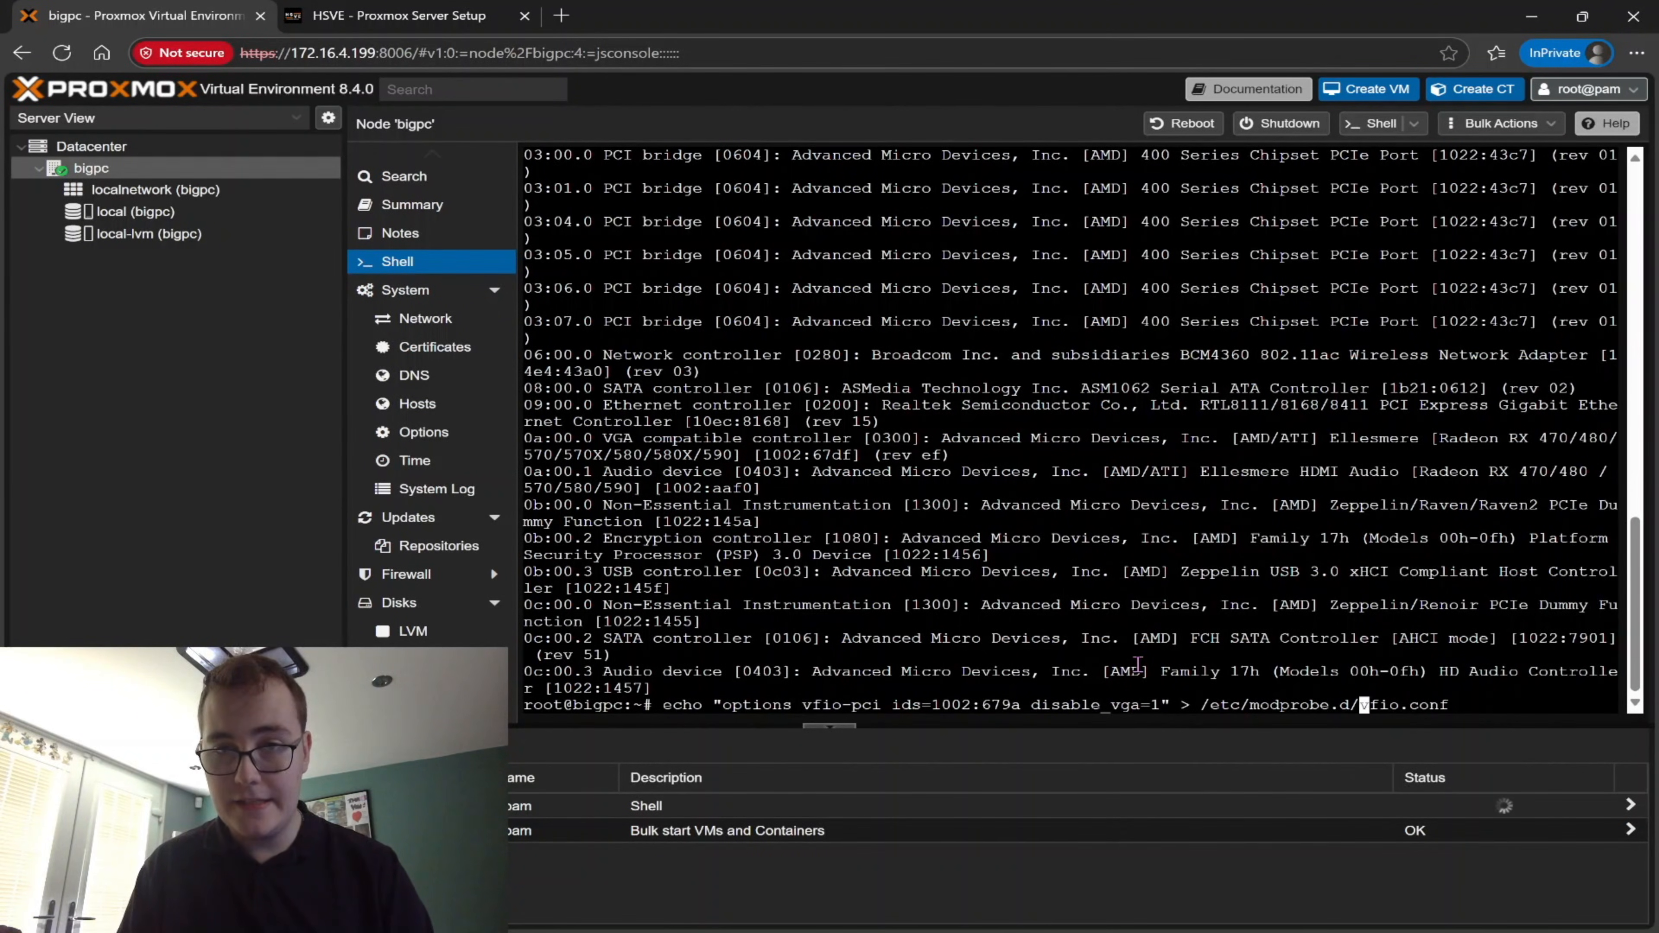
{"action": "key", "text": "Right"}
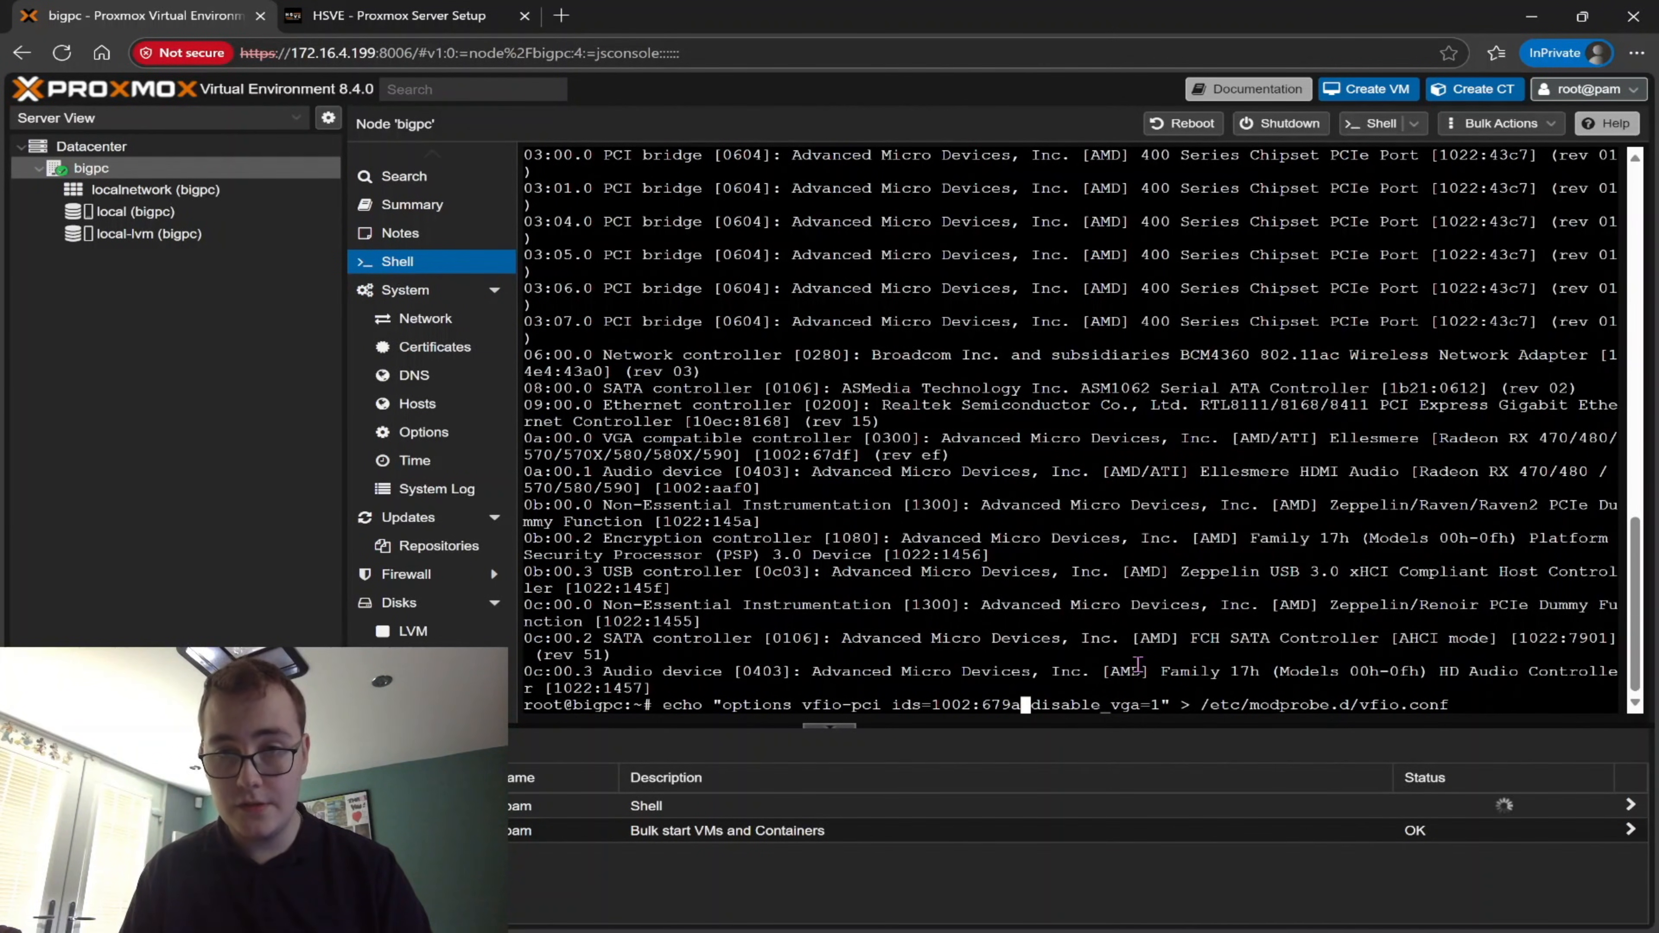
{"action": "key", "text": "BackSpace"}
{"action": "key", "text": "BackSpace"}
{"action": "key", "text": "BackSpace"}
{"action": "key", "text": "BackSpace"}
{"action": "key", "text": "BackSpace"}
{"action": "key", "text": "BackSpace"}
{"action": "key", "text": "BackSpace"}
{"action": "key", "text": "BackSpace"}
{"action": "key", "text": "BackSpace"}
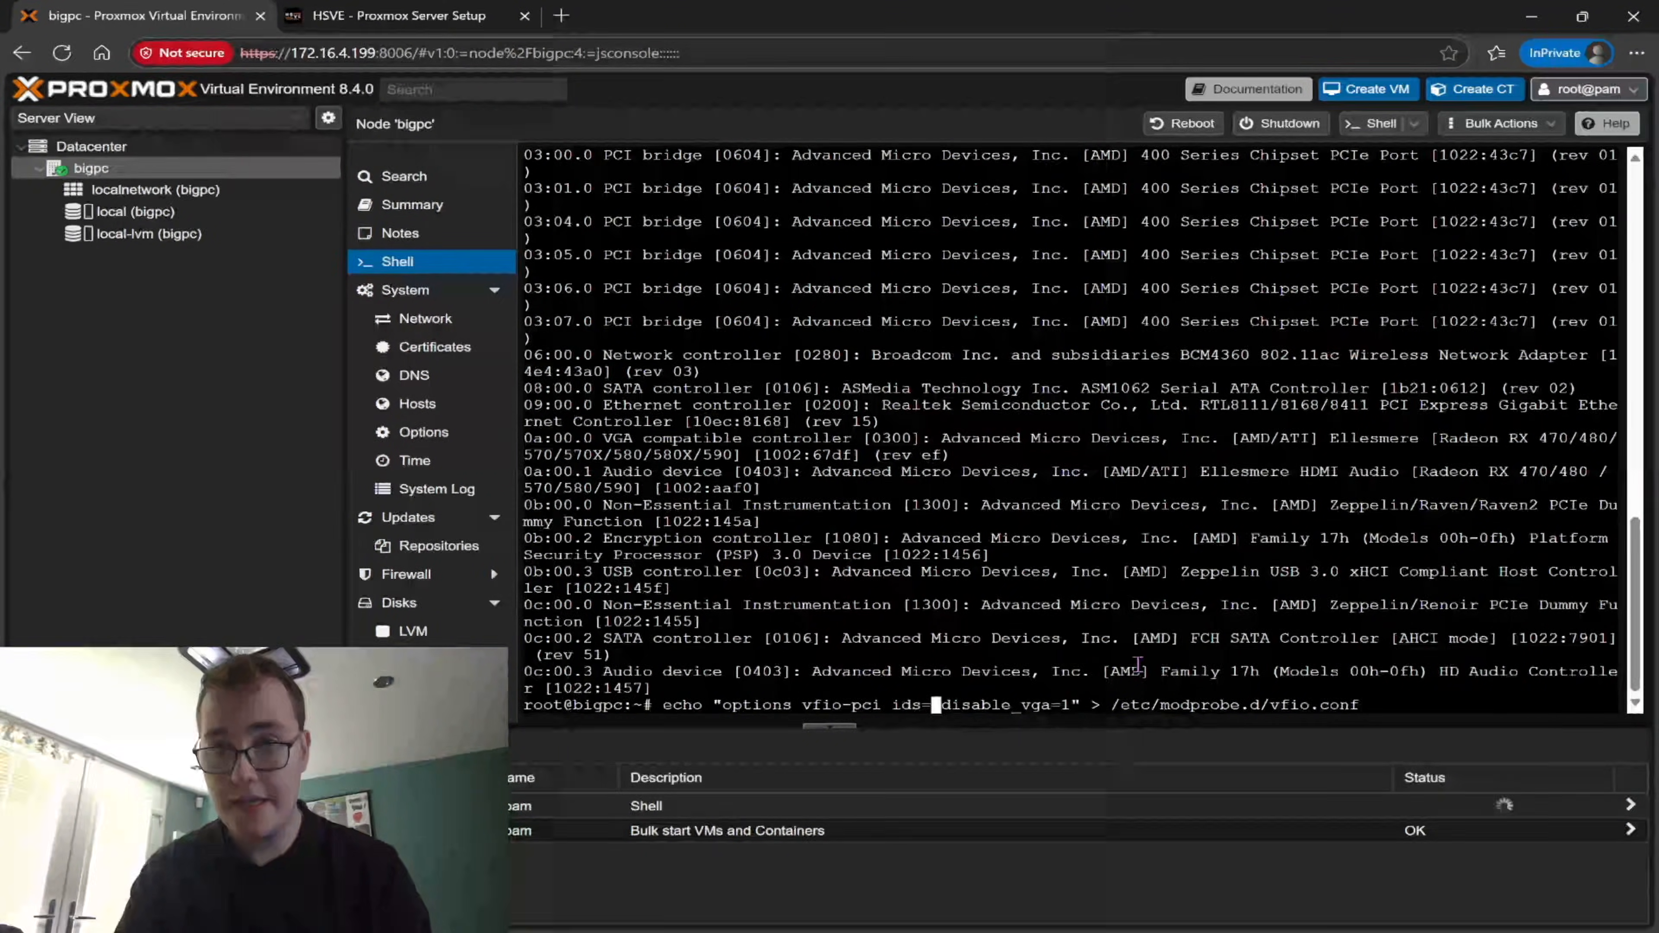
{"action": "type", "text": "1002:"}
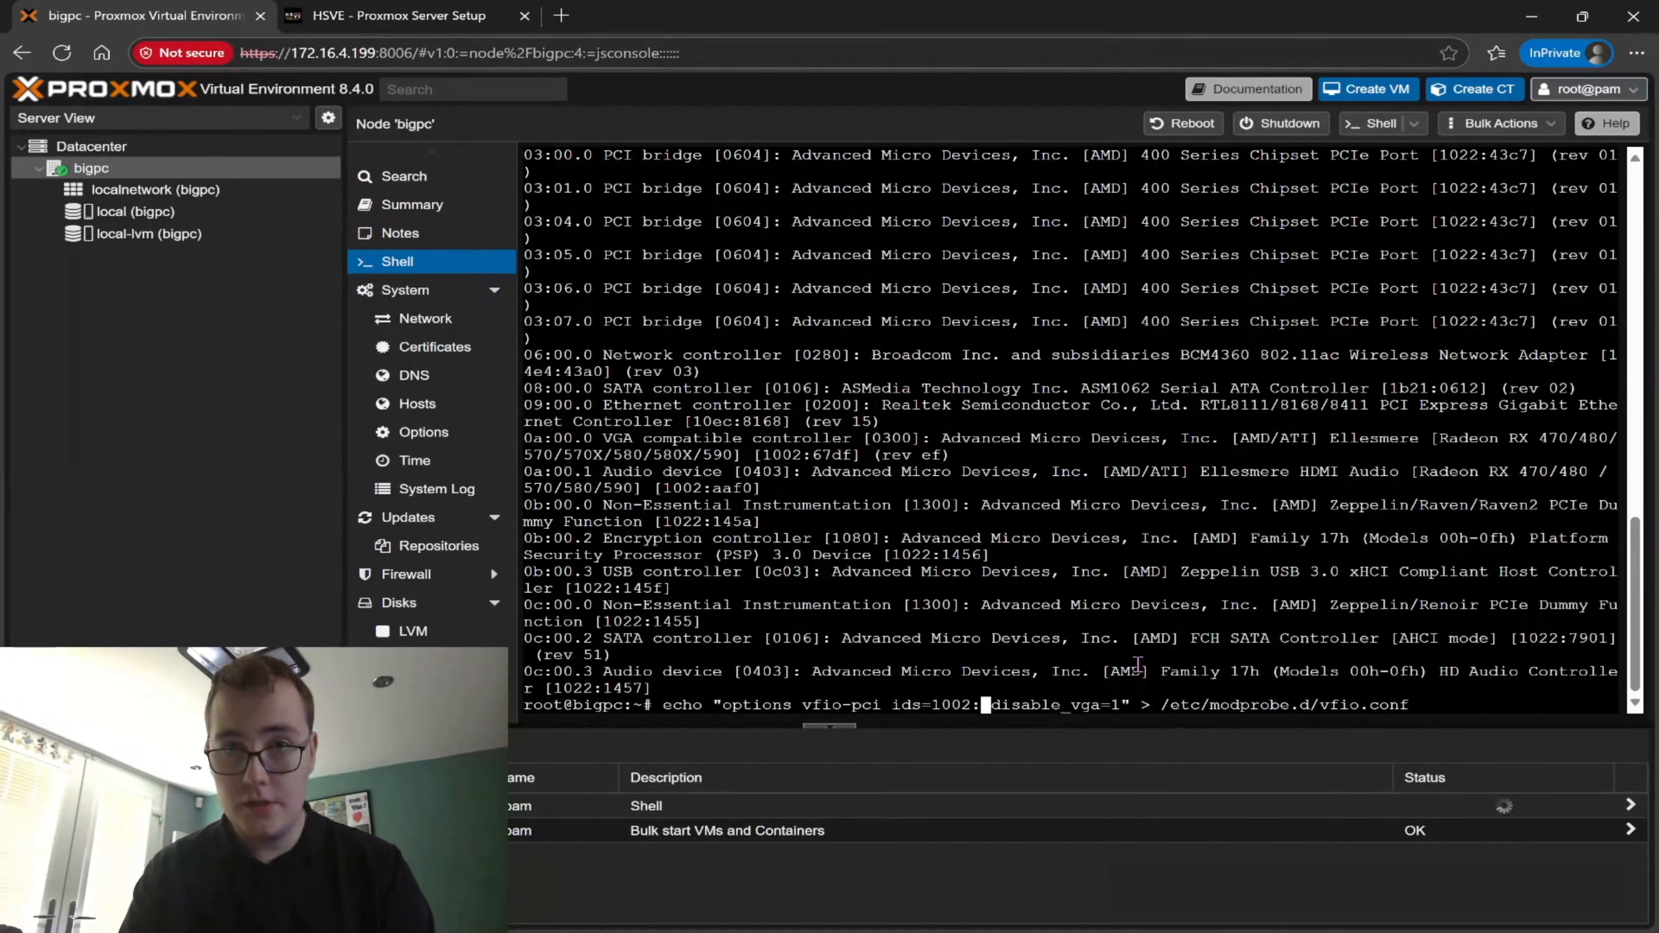
{"action": "type", "text": "67df"}
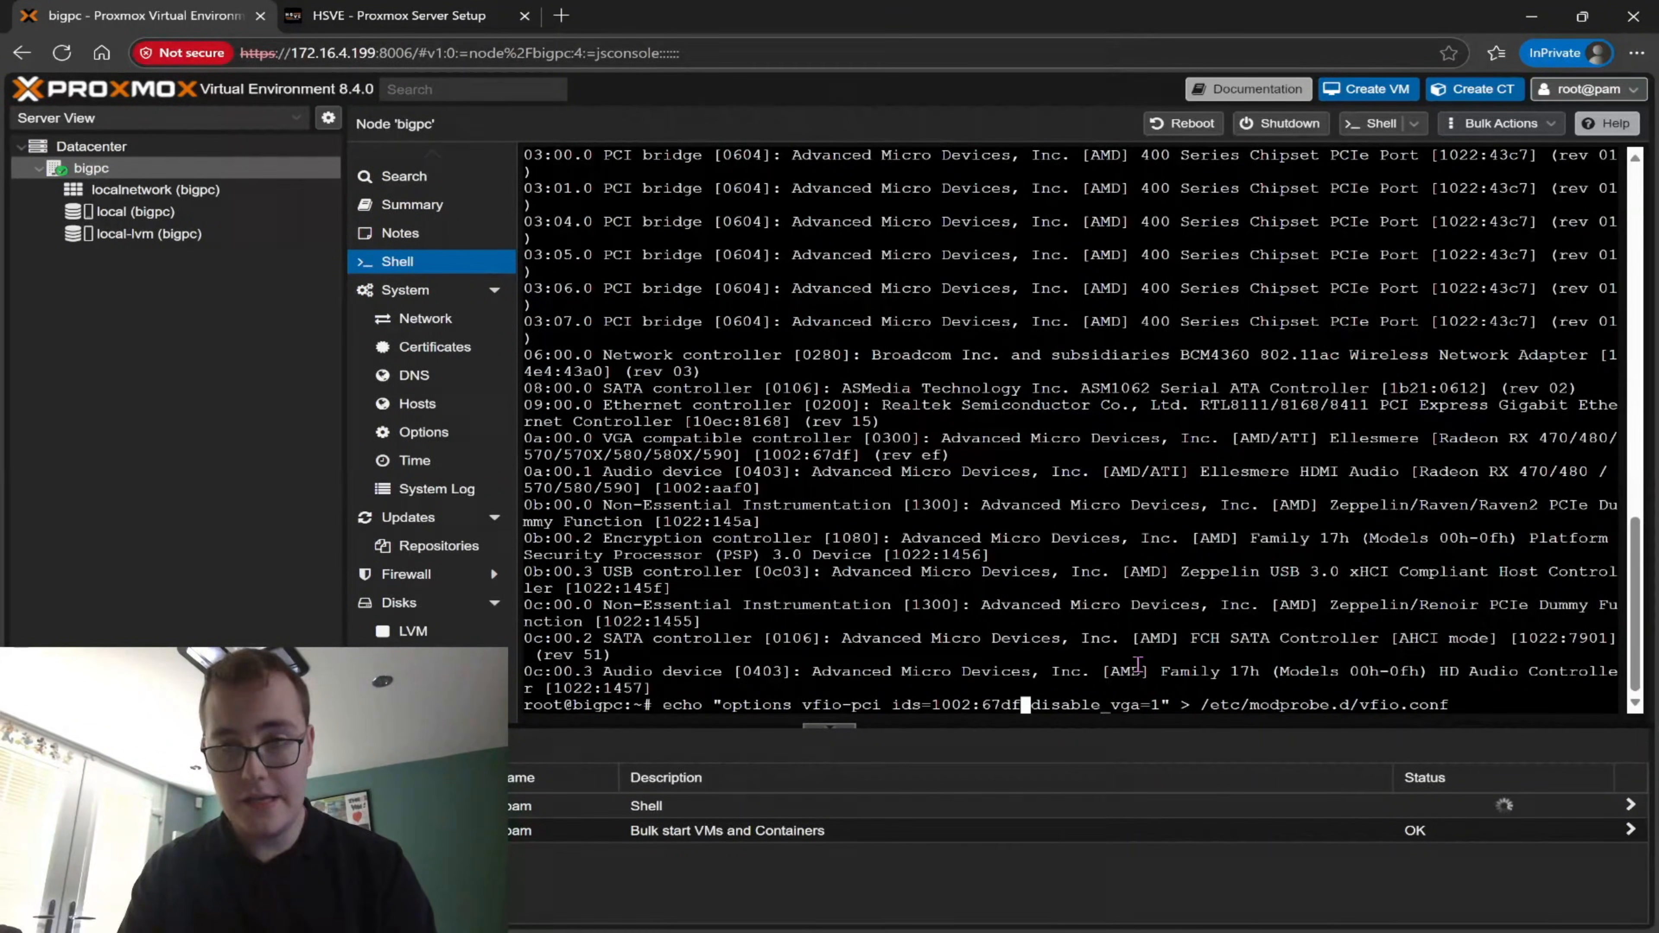
{"action": "key", "text": "Return"}
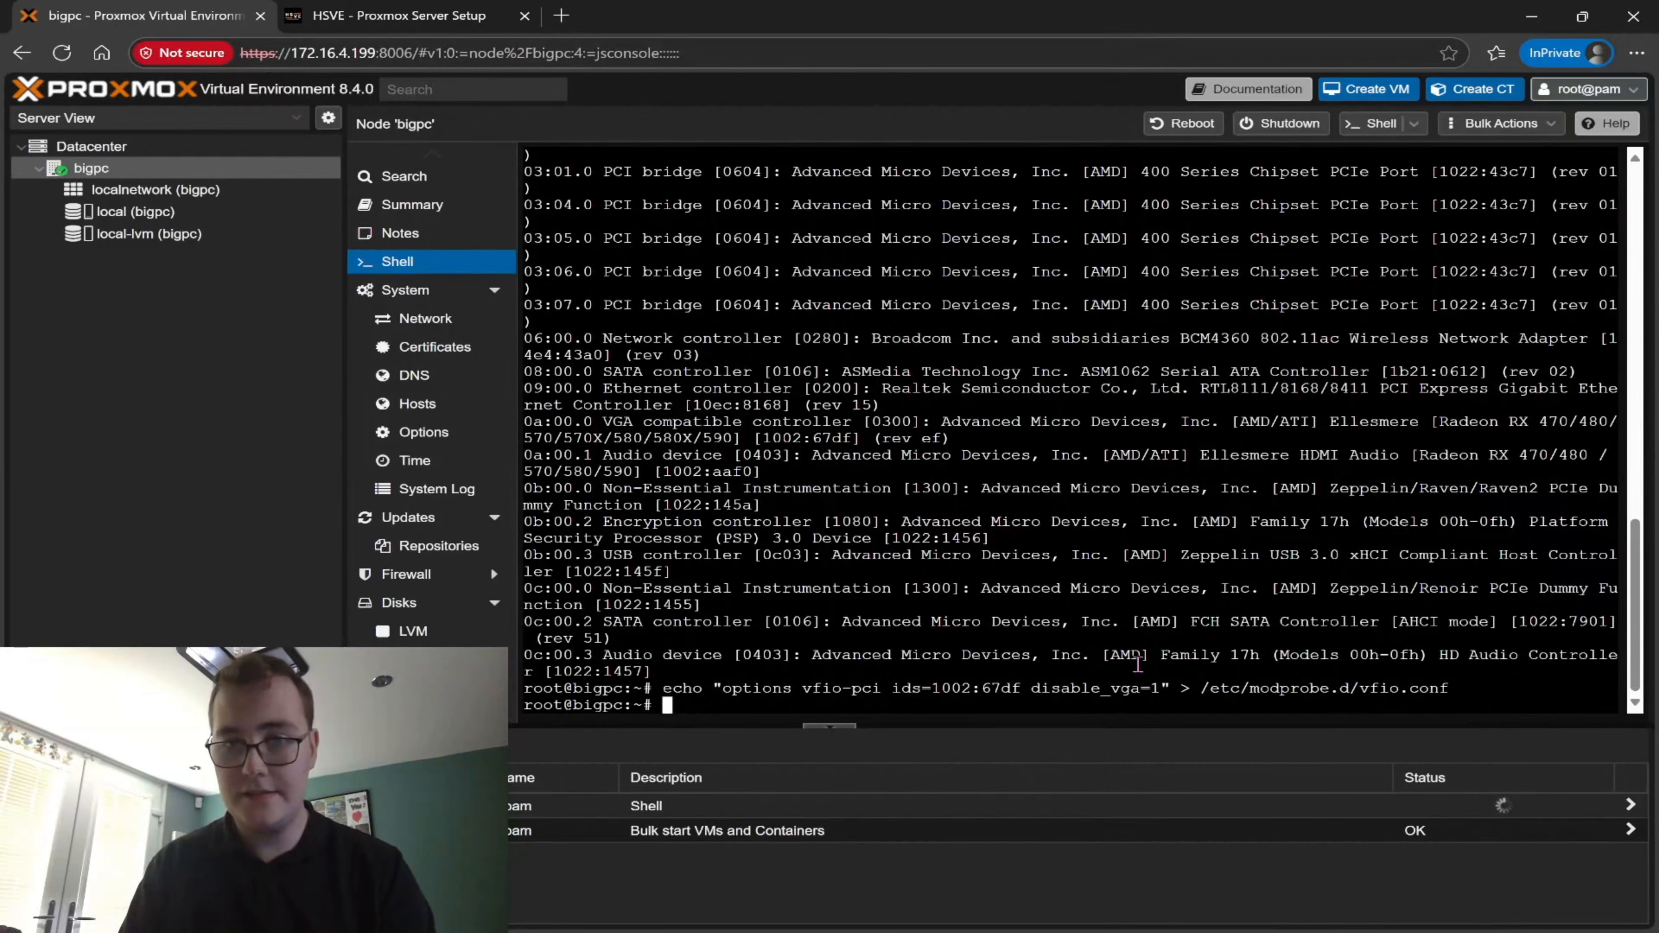
Reboot the Proxmox server and rerun the HSVE installer command from the shell history
{"action": "type", "text": "reboot"}
{"action": "key", "text": "Return"}
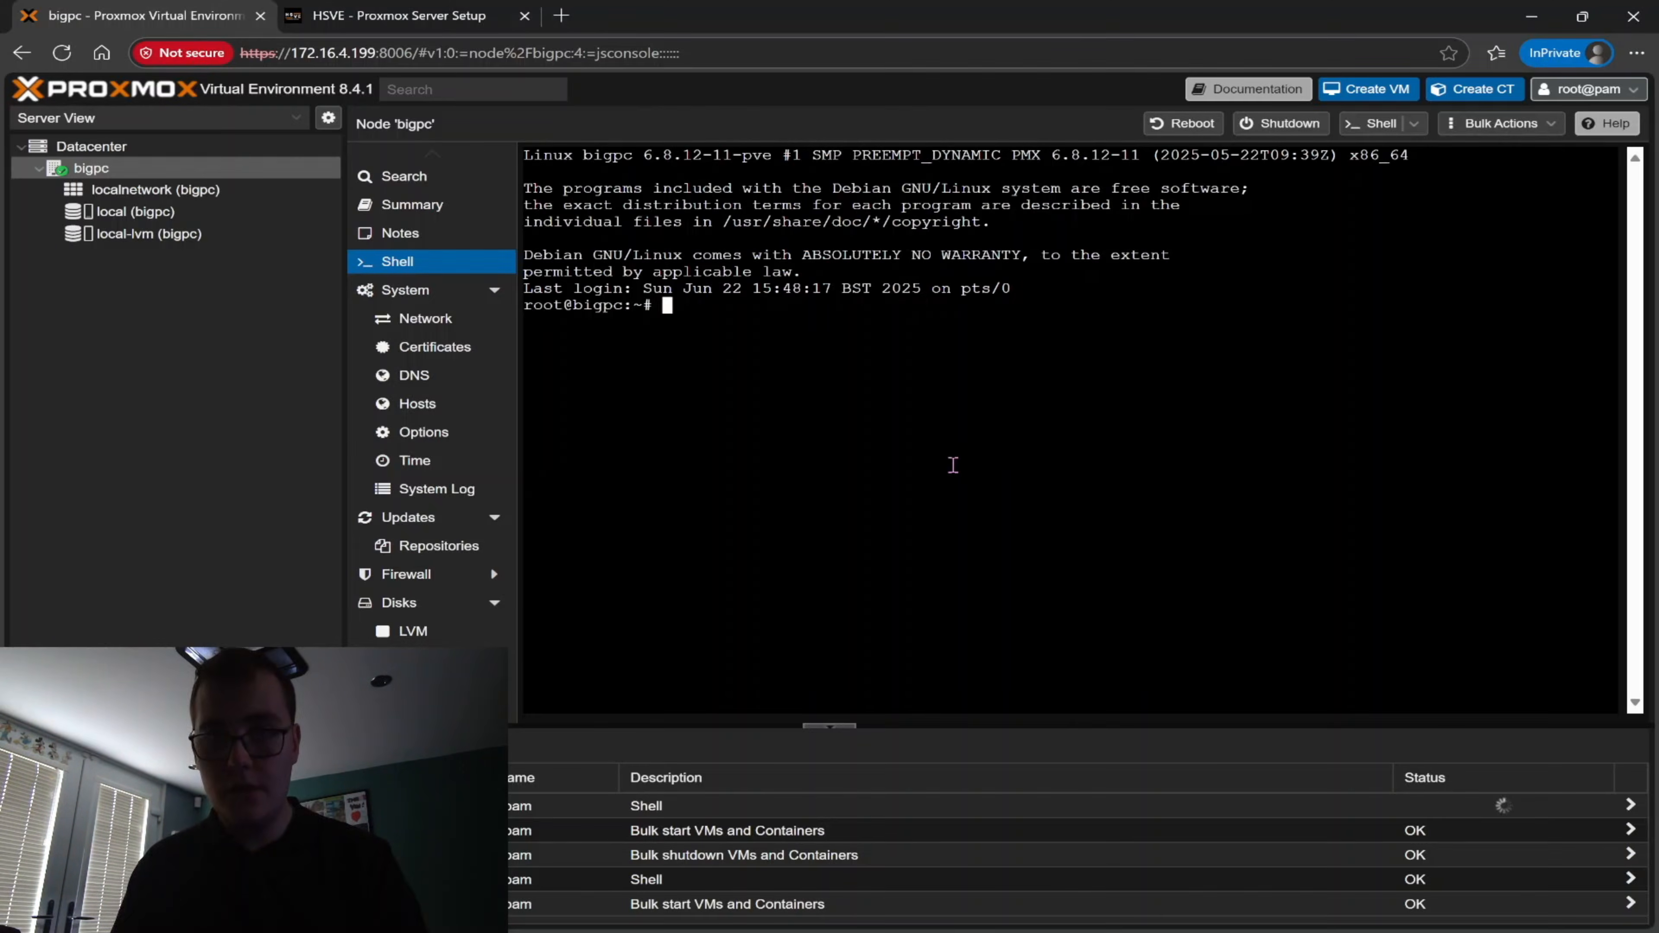
{"action": "key", "text": "Up"}
{"action": "key", "text": "Up"}
{"action": "key", "text": "Up"}
{"action": "key", "text": "Up"}
{"action": "key", "text": "Down"}
{"action": "key", "text": "Return"}
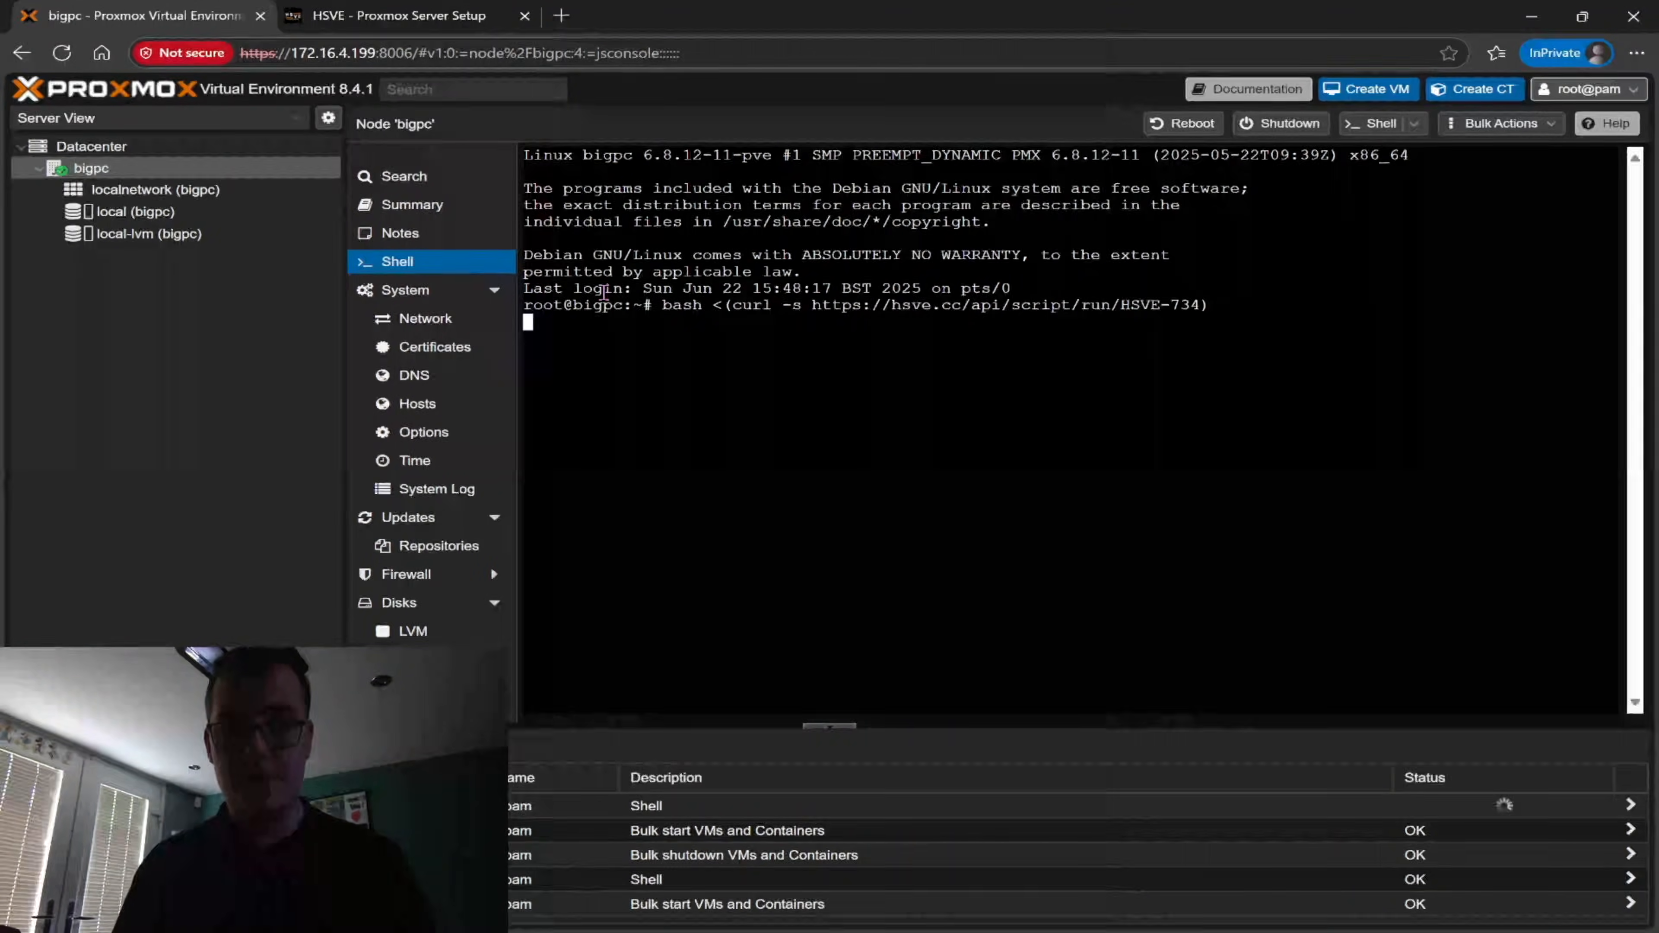
Copy the licence key again from the customer dashboard and unlock the relaunched installer with it
{"action": "left_click", "coordinate": [398, 15]}
{"action": "left_click", "coordinate": [1176, 749]}
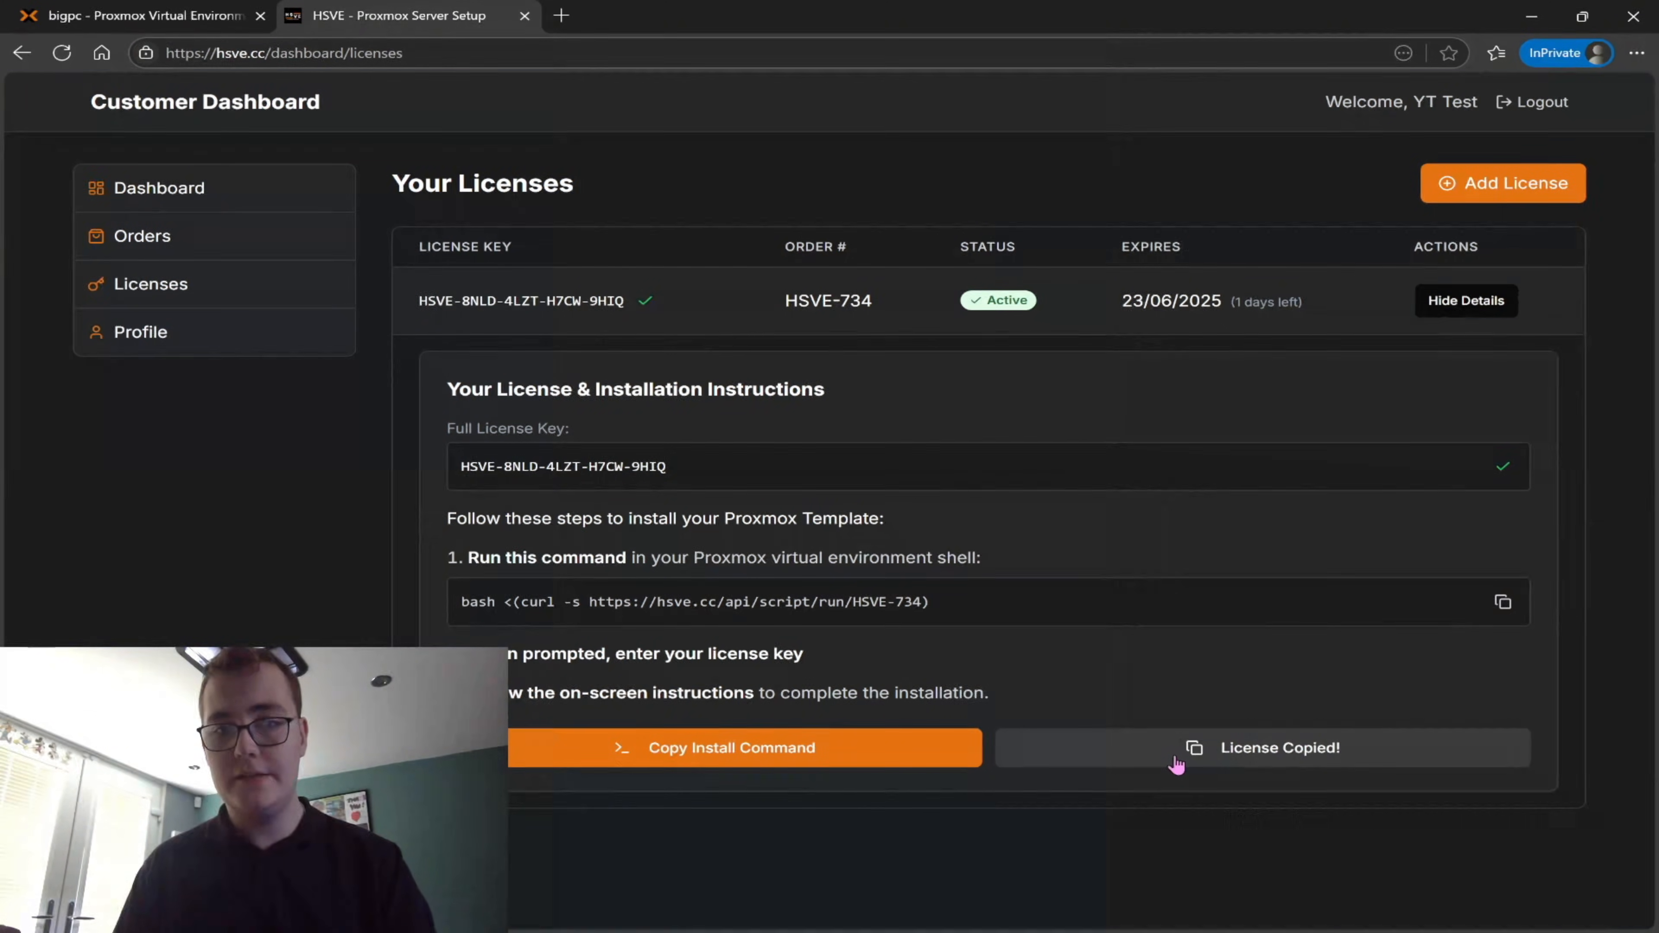
{"action": "left_click", "coordinate": [150, 15]}
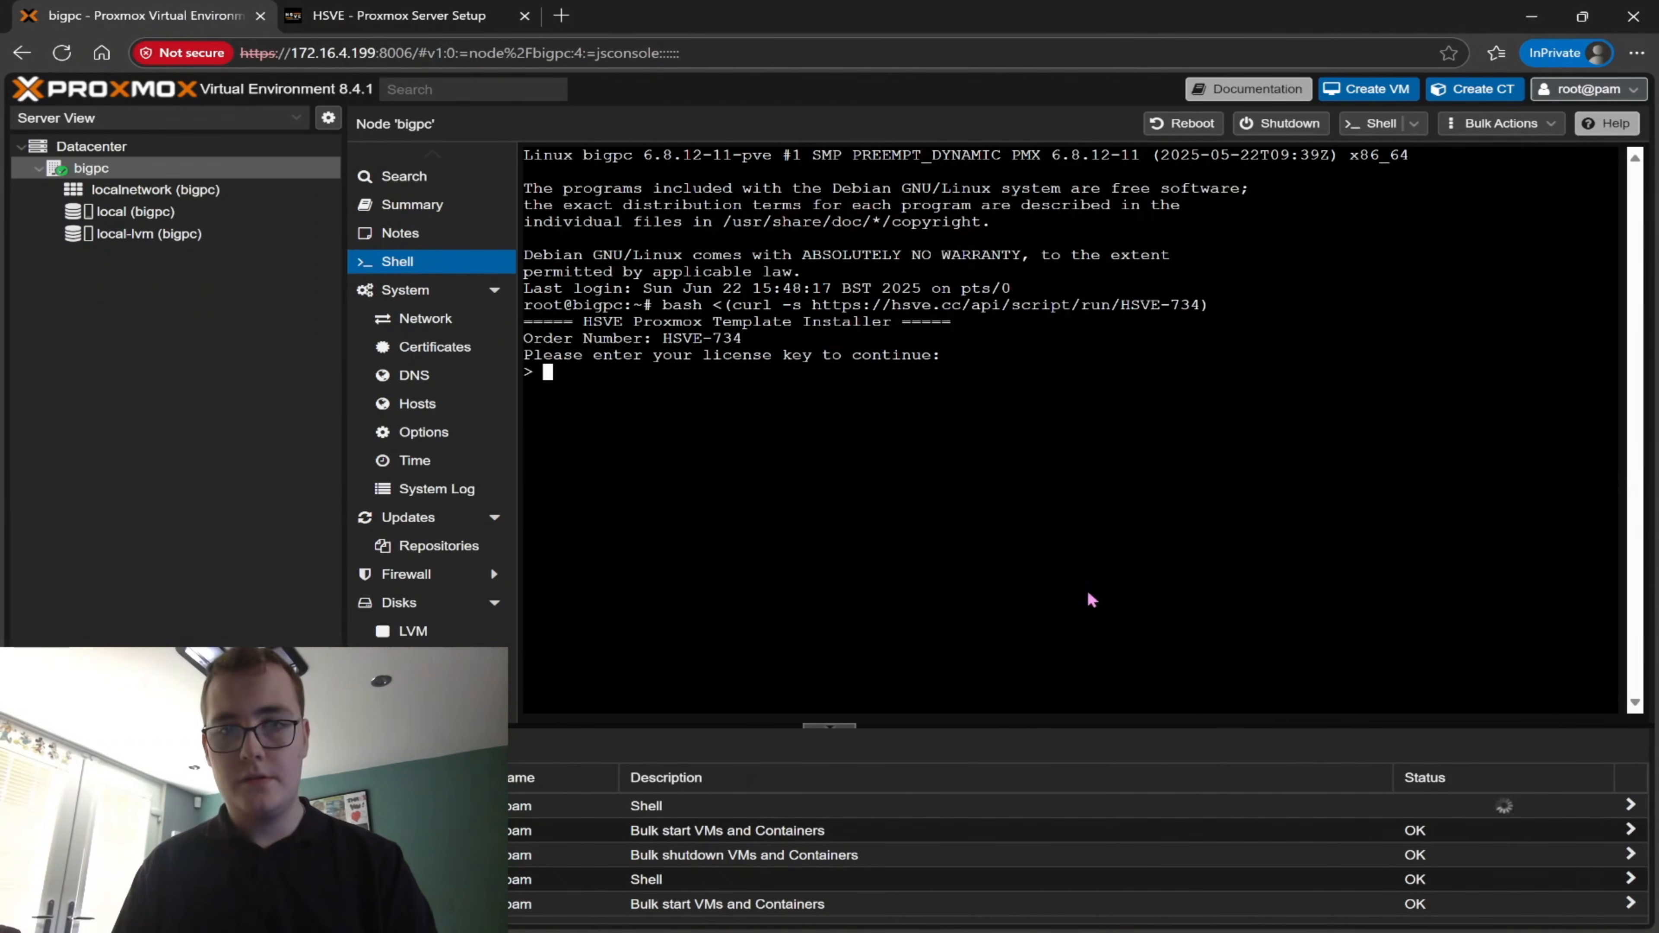
{"action": "key", "text": "ctrl+v"}
{"action": "key", "text": "Return"}
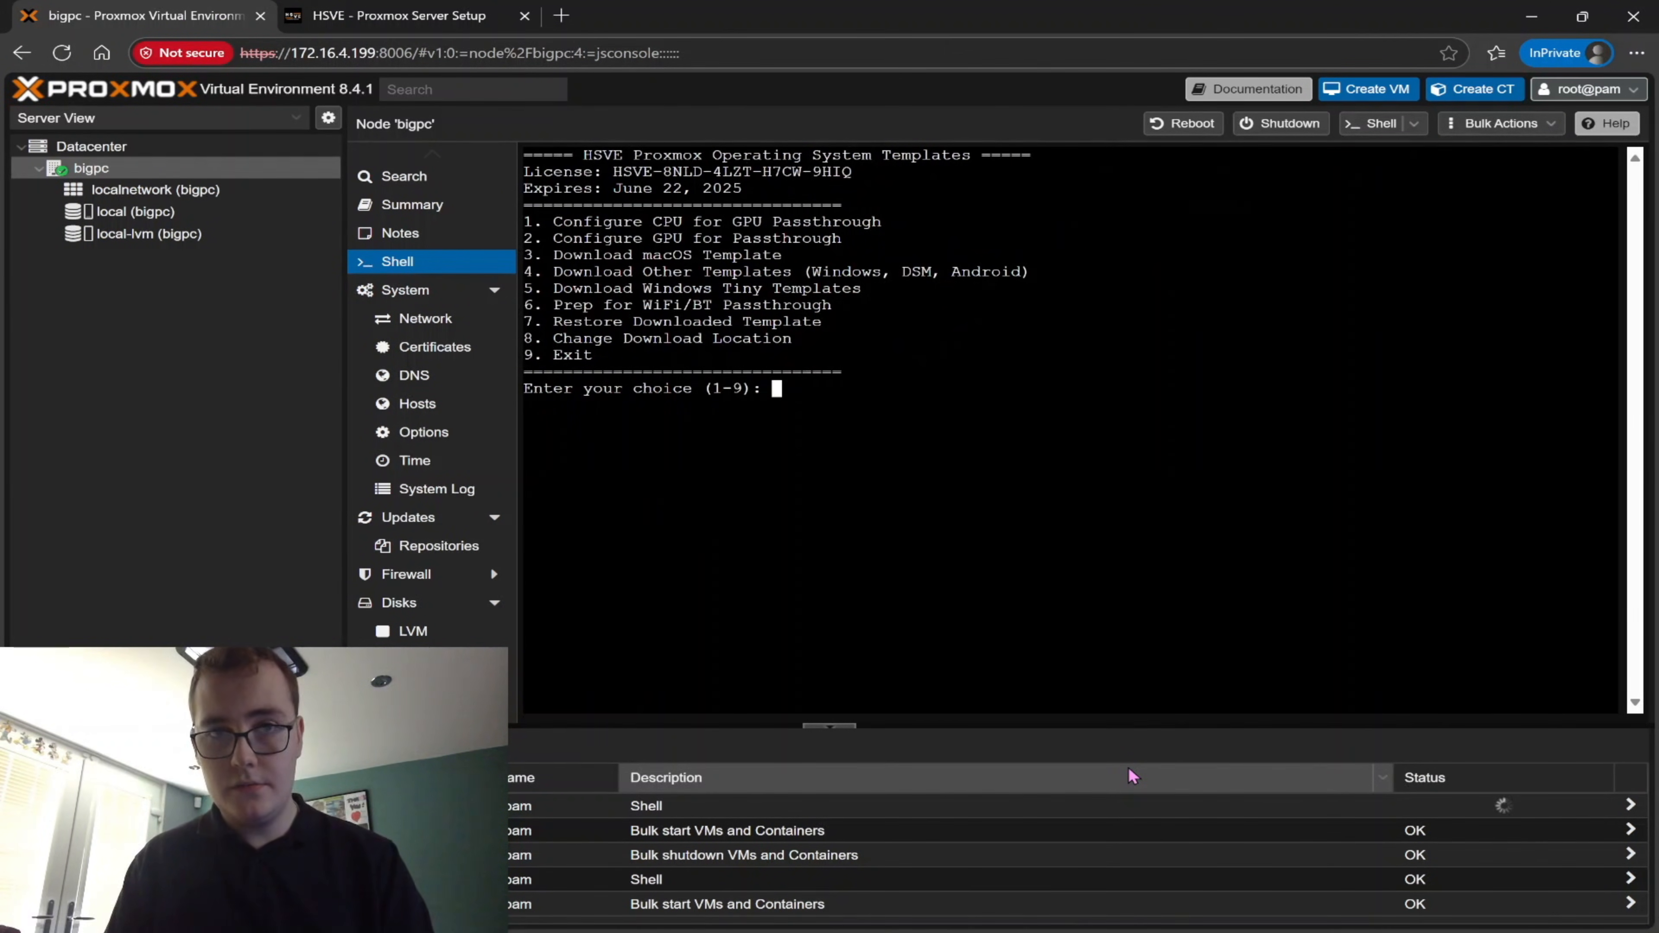
Download the macOS 26 Tahoe (Preinstalled / Developer Beta 1) template through the HSVE installer
{"action": "type", "text": "3"}
{"action": "key", "text": "Return"}
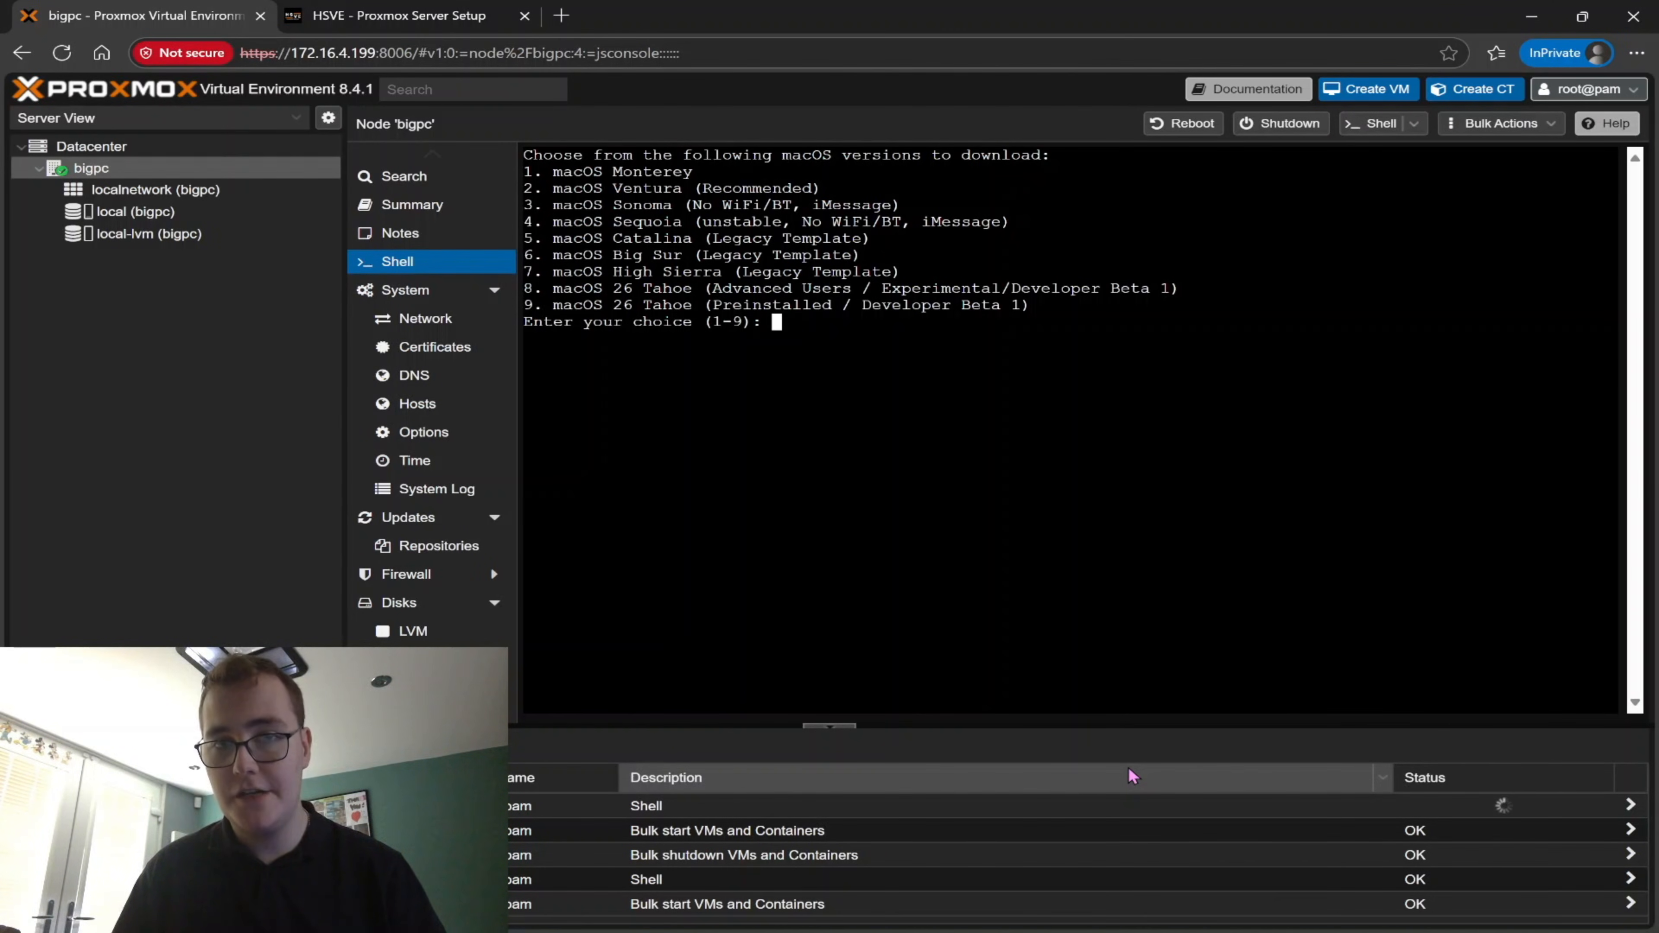
{"action": "type", "text": "9"}
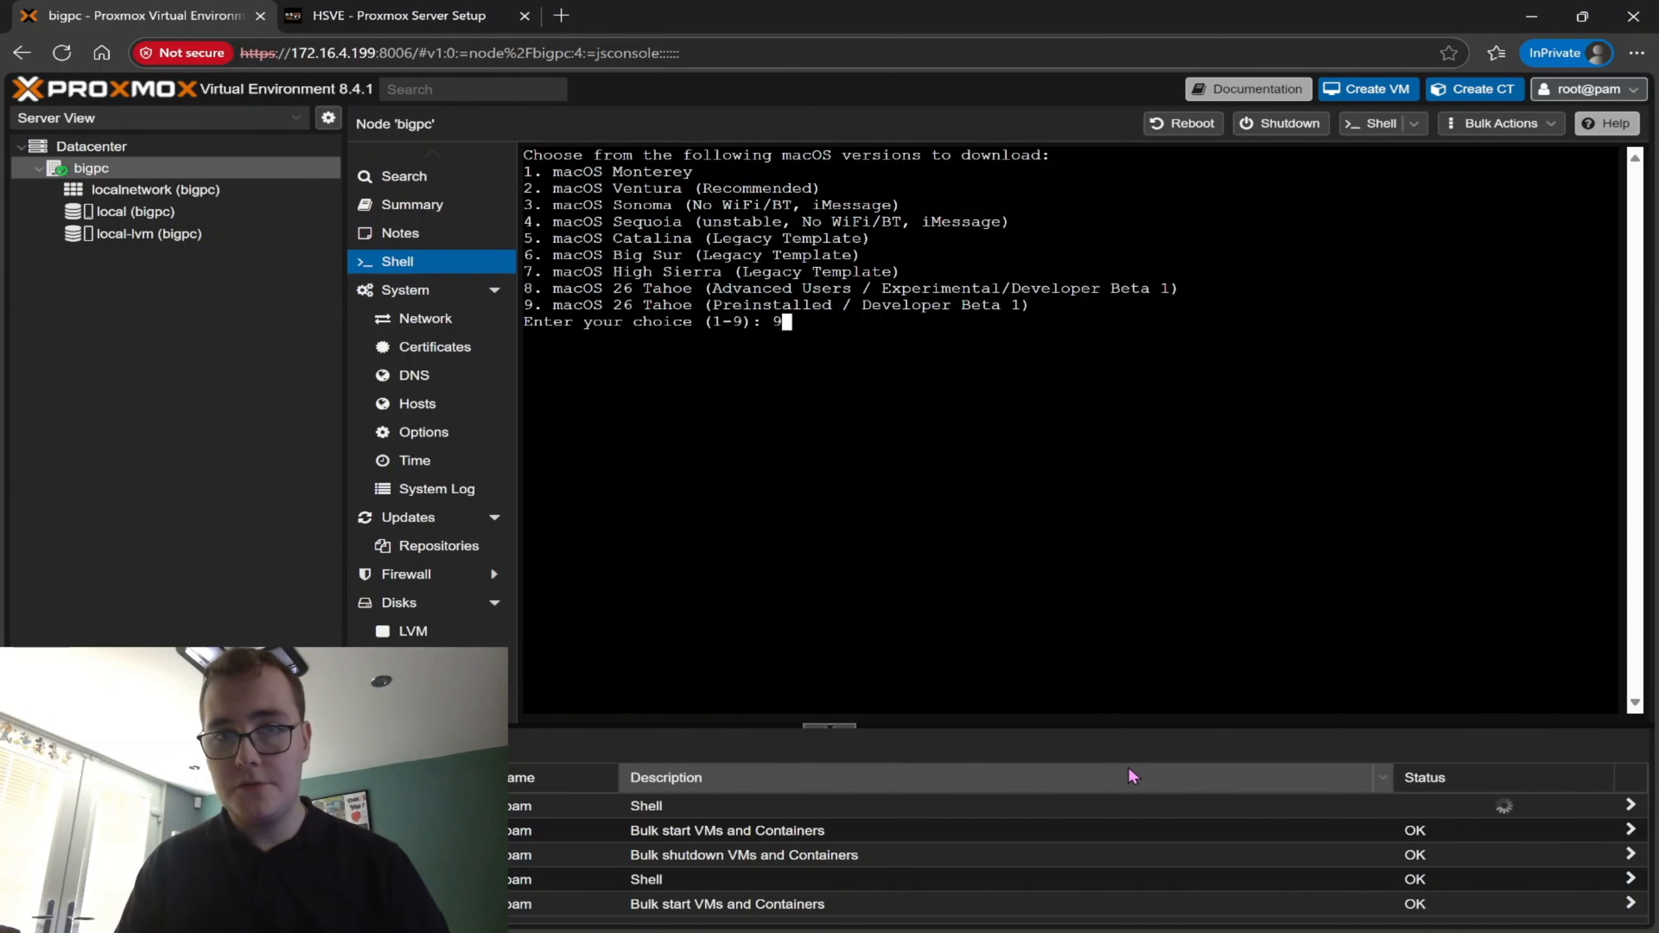
{"action": "key", "text": "Return"}
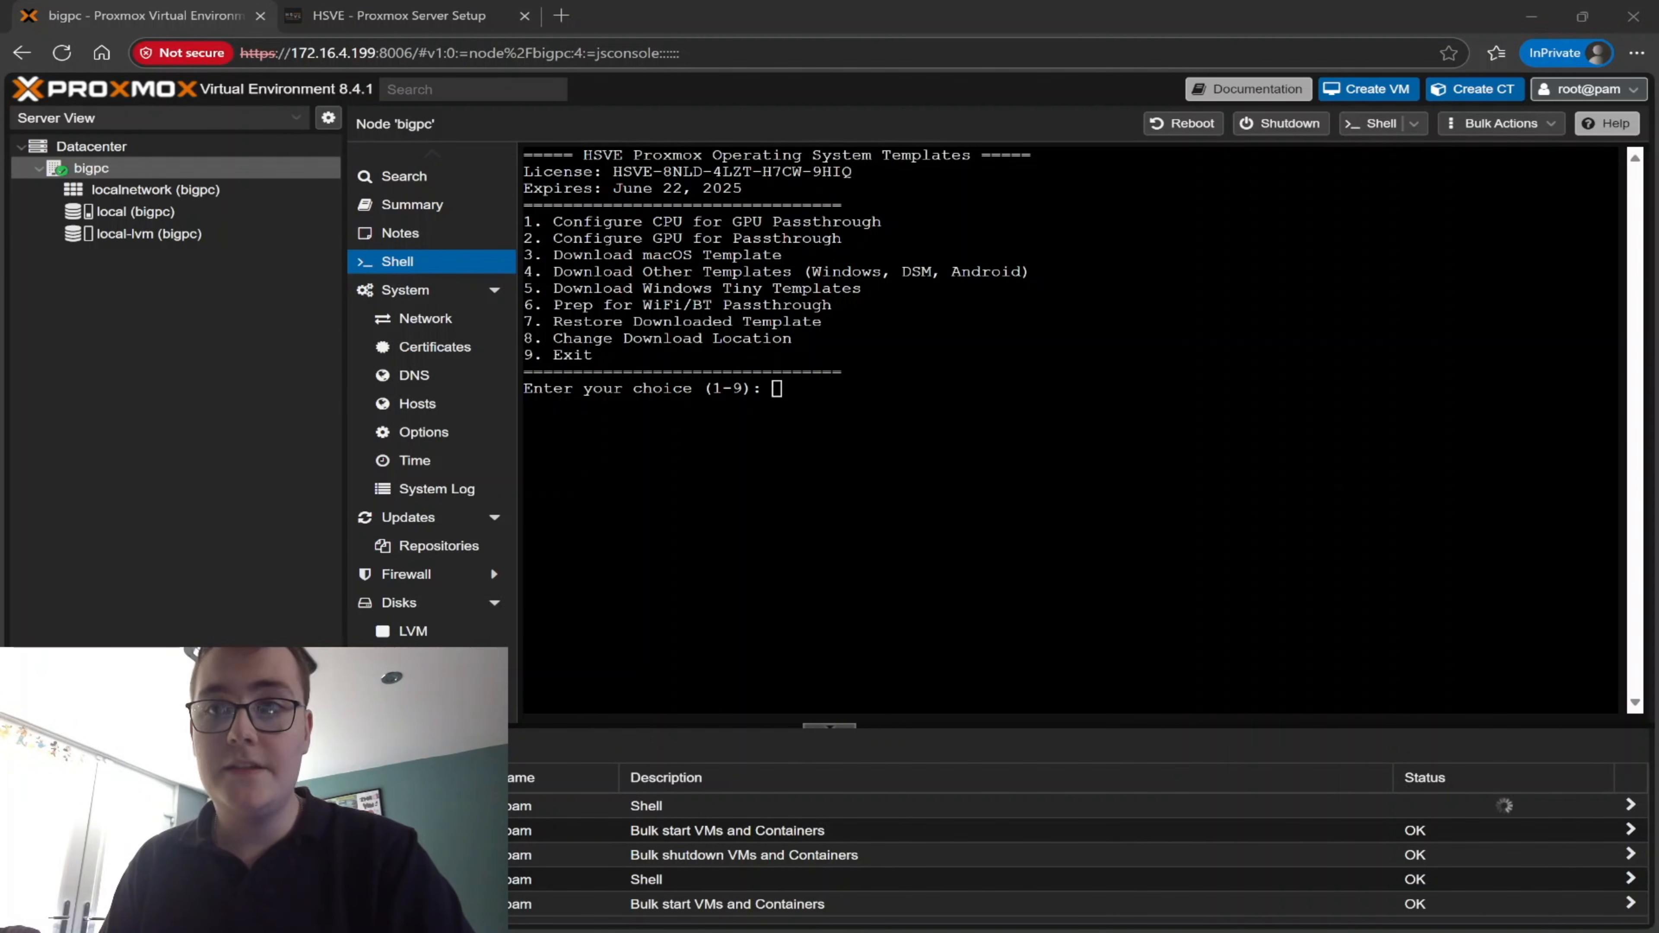
Restore the downloaded template vzdump-qemu-hsvetahoe-preinst.vma.zst to the local-lvm storage through the HSVE installer
{"action": "left_click", "coordinate": [1531, 16]}
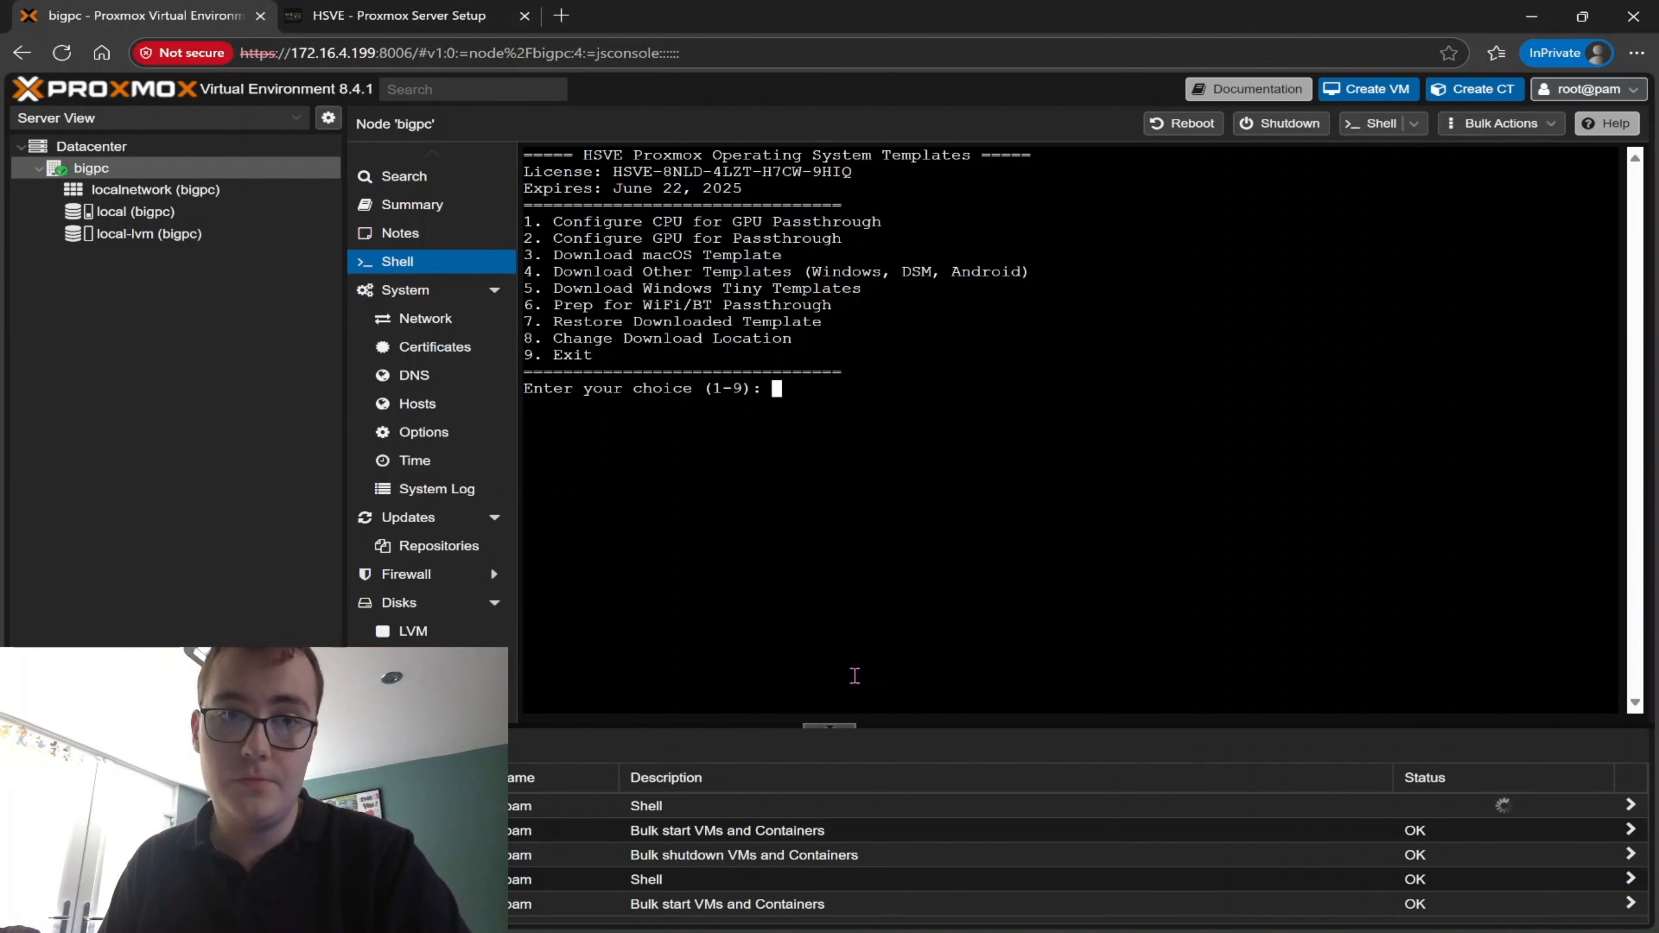
{"action": "type", "text": "7"}
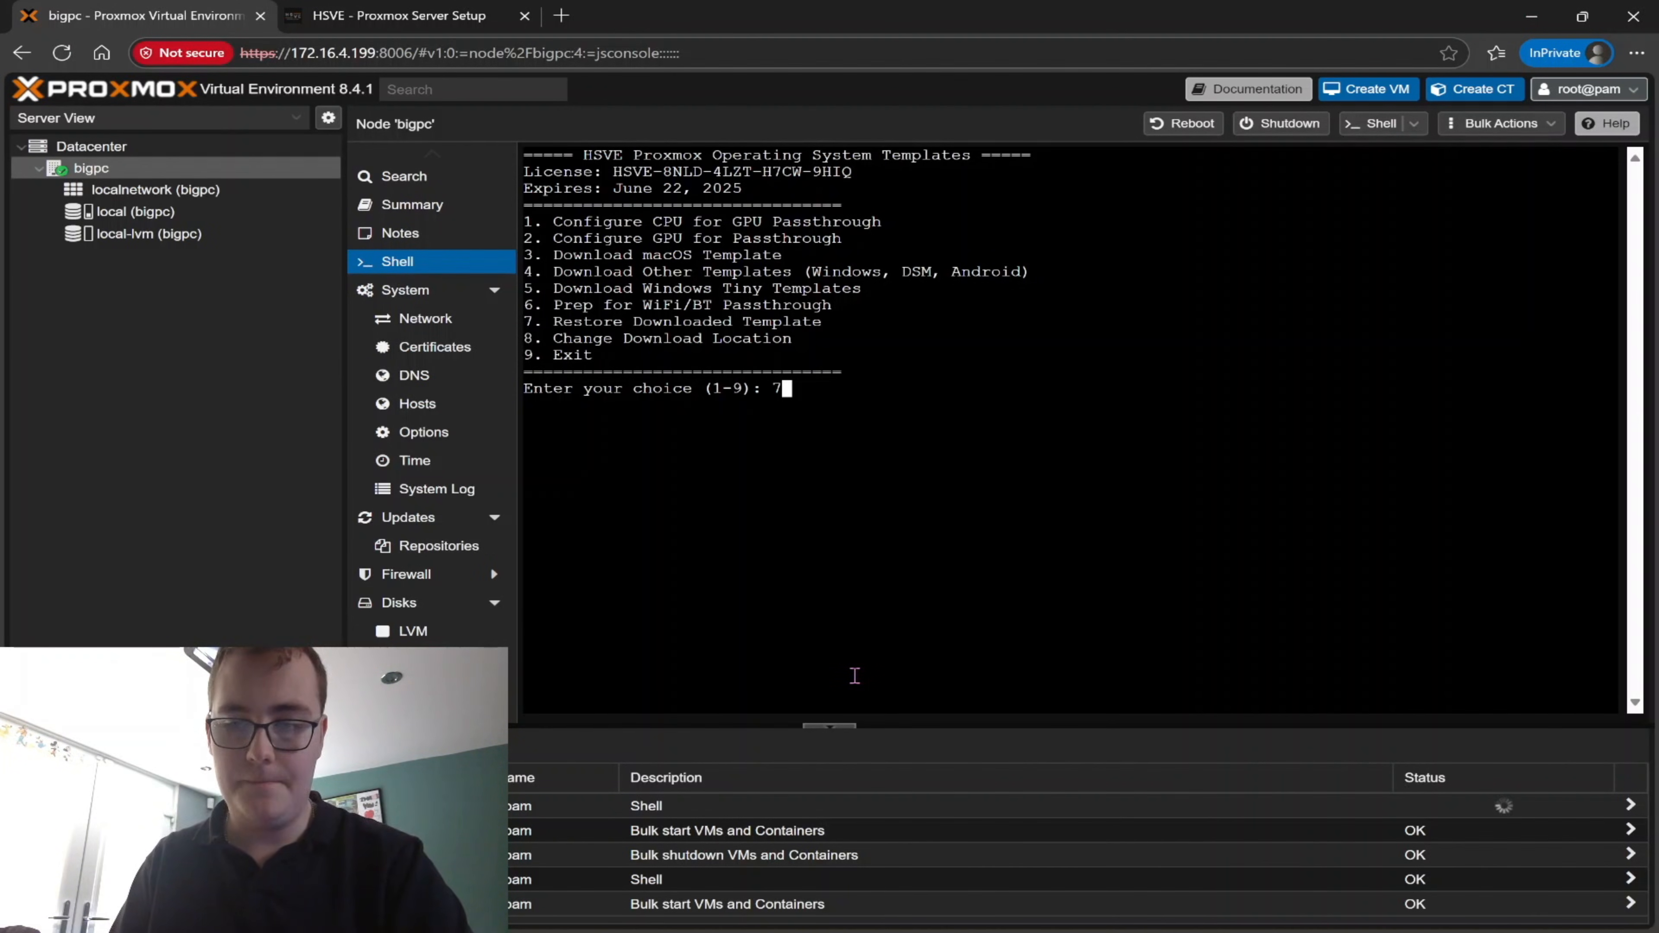
{"action": "key", "text": "Return"}
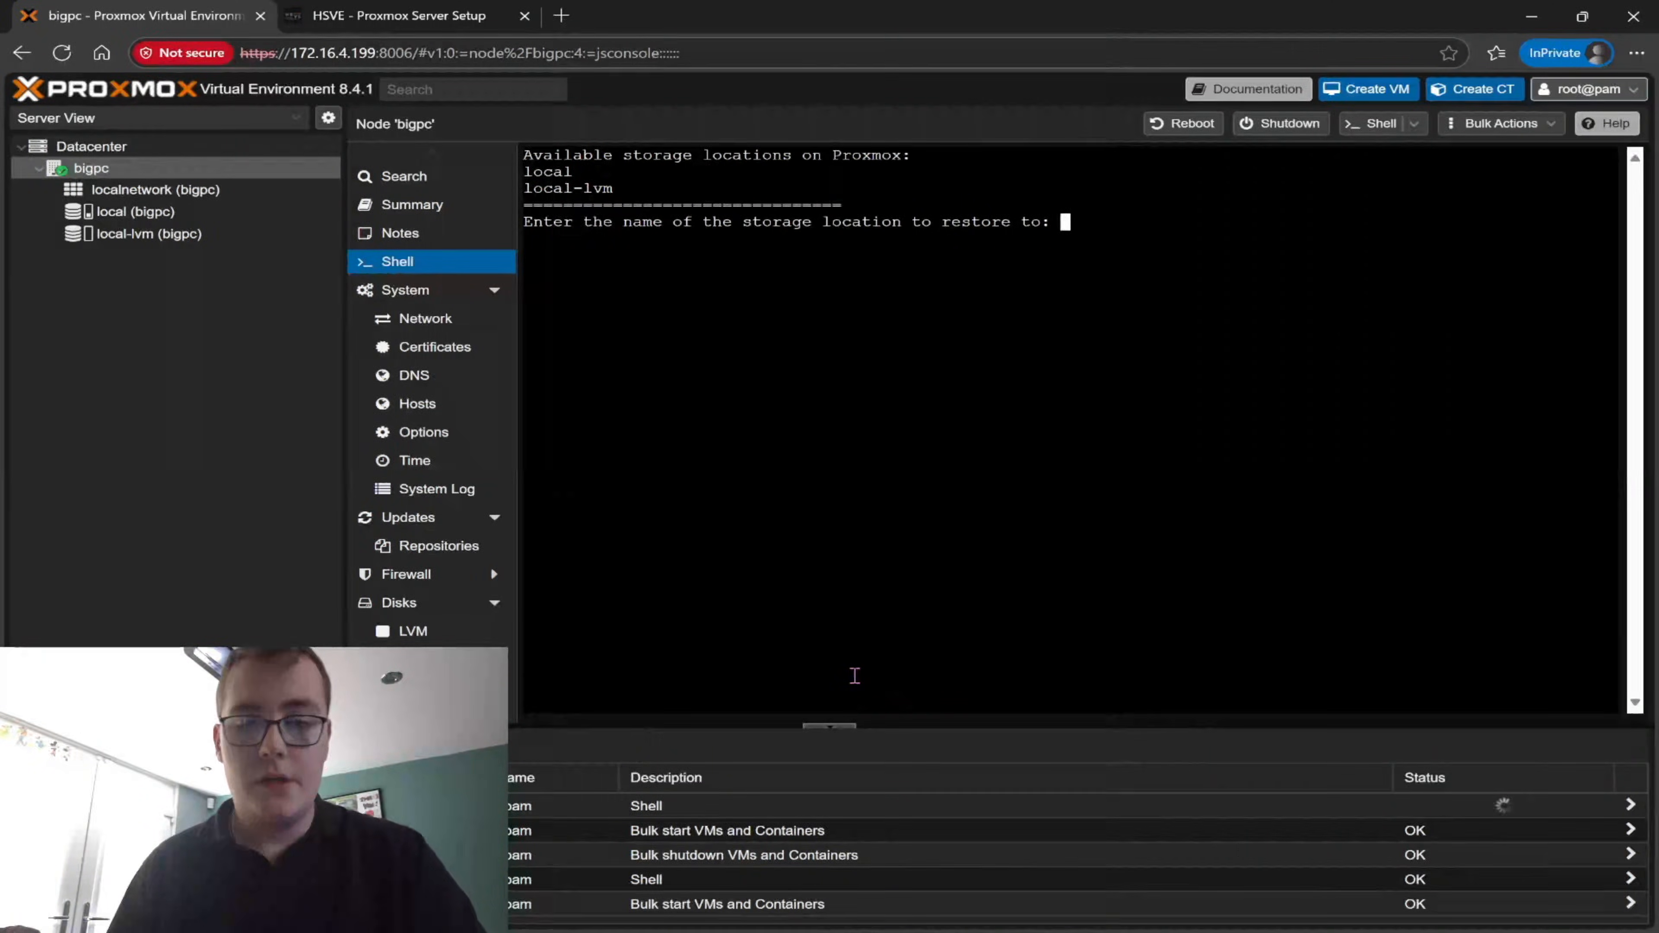
{"action": "type", "text": "local"}
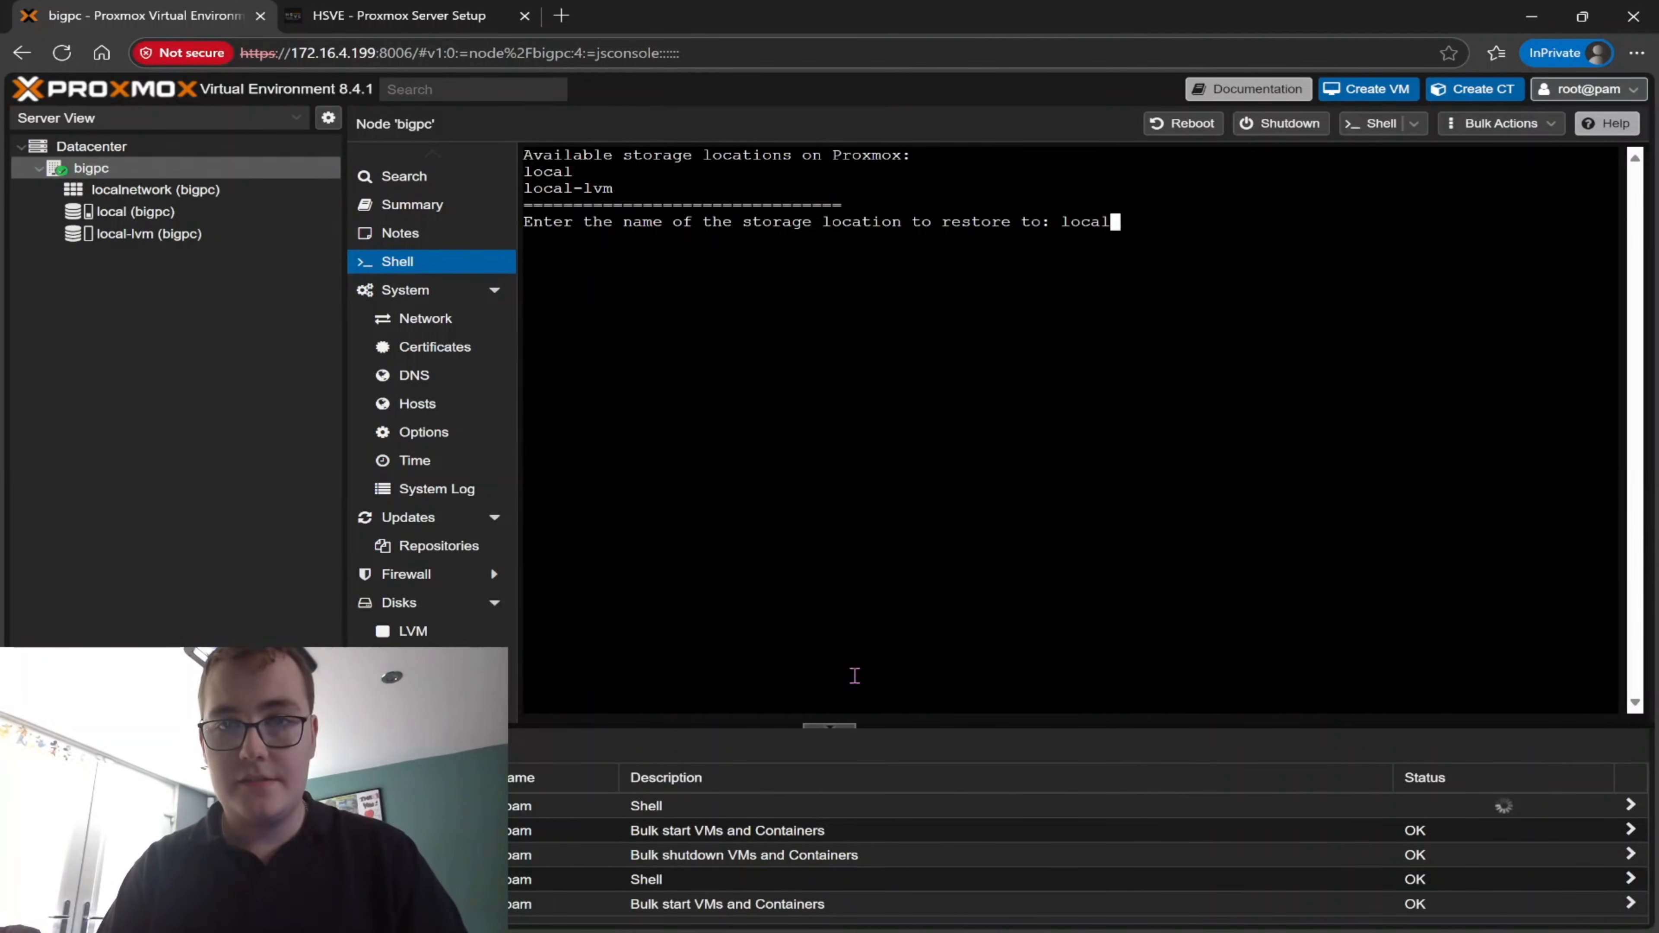
{"action": "type", "text": "-lvm"}
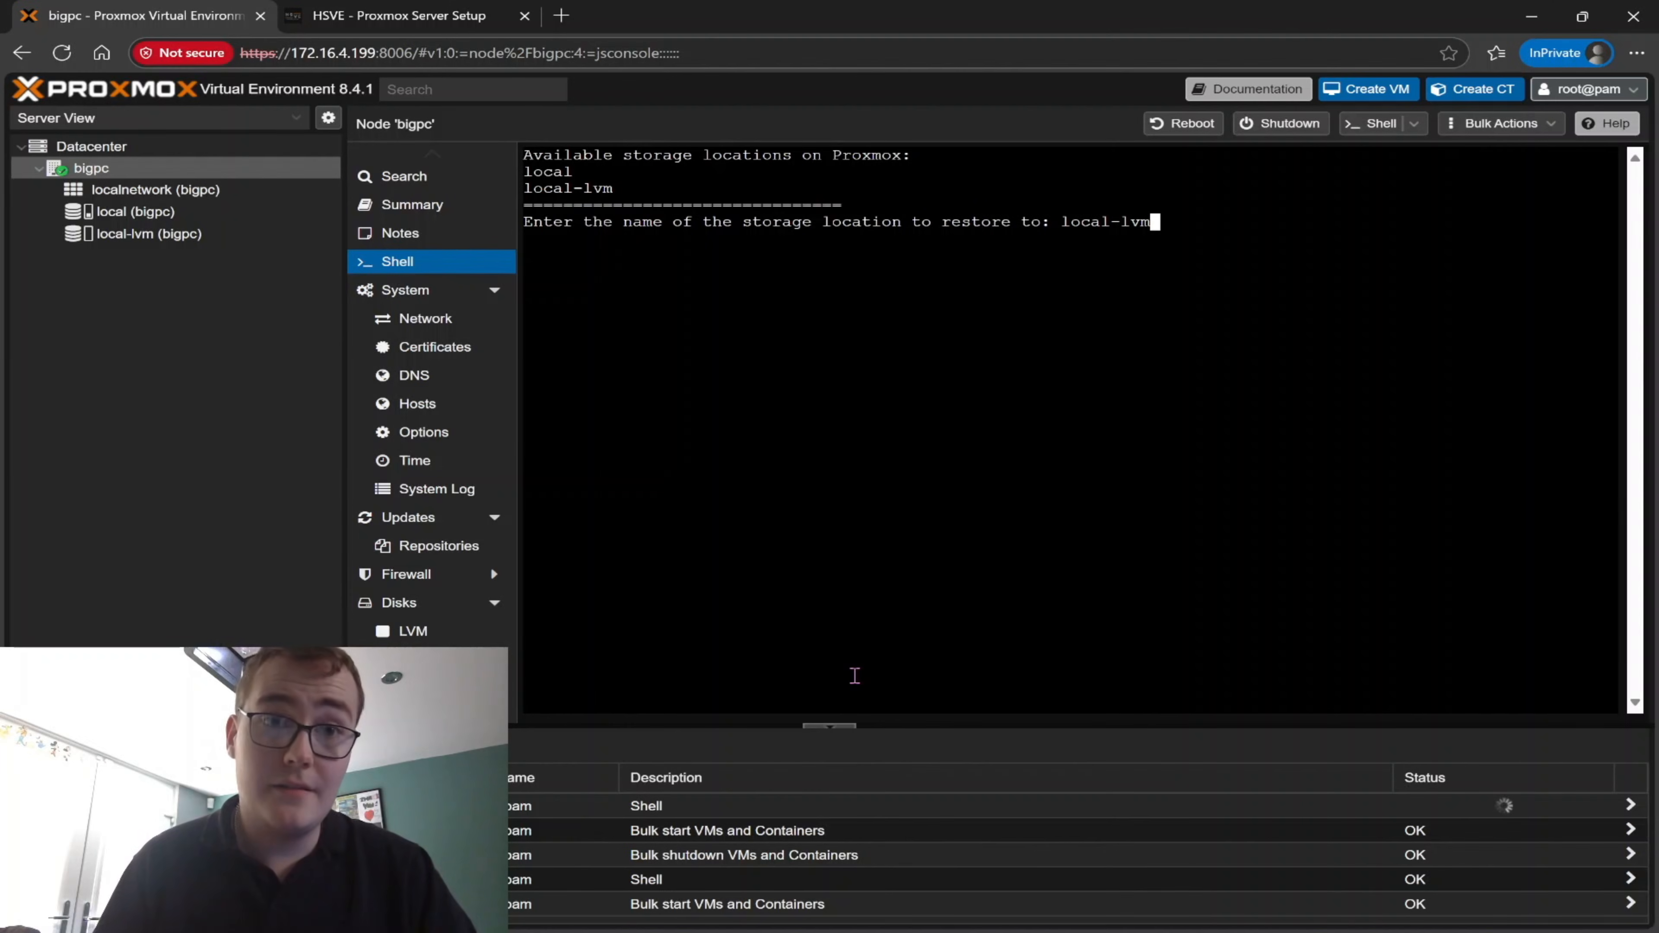
{"action": "key", "text": "Return"}
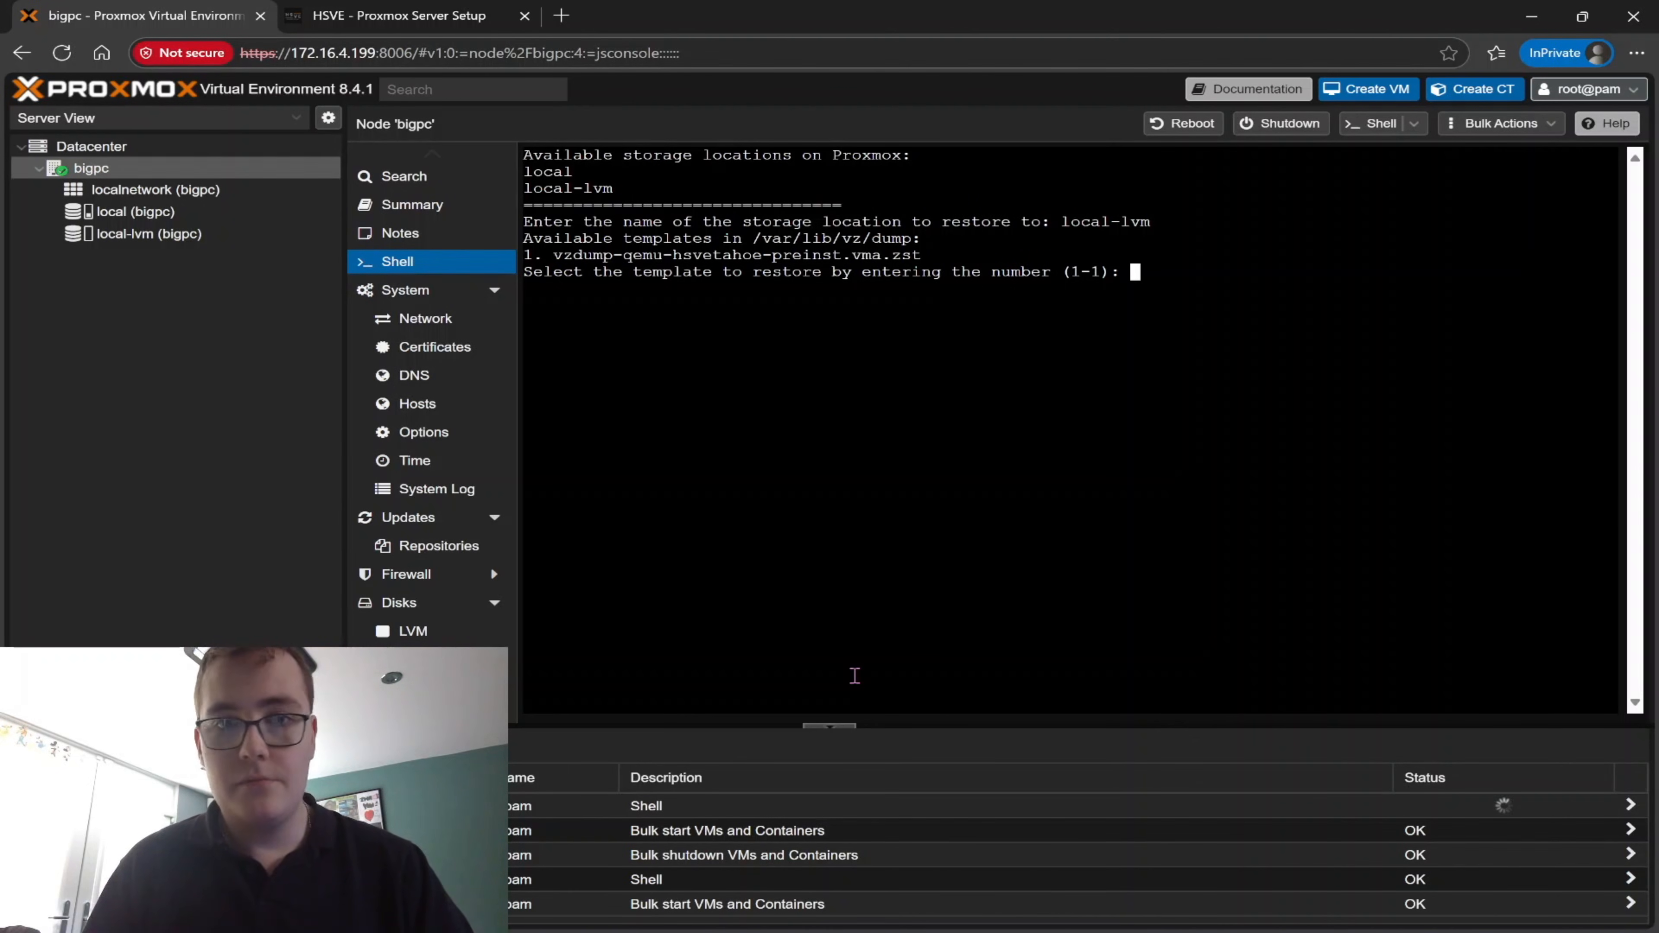
{"action": "type", "text": "1"}
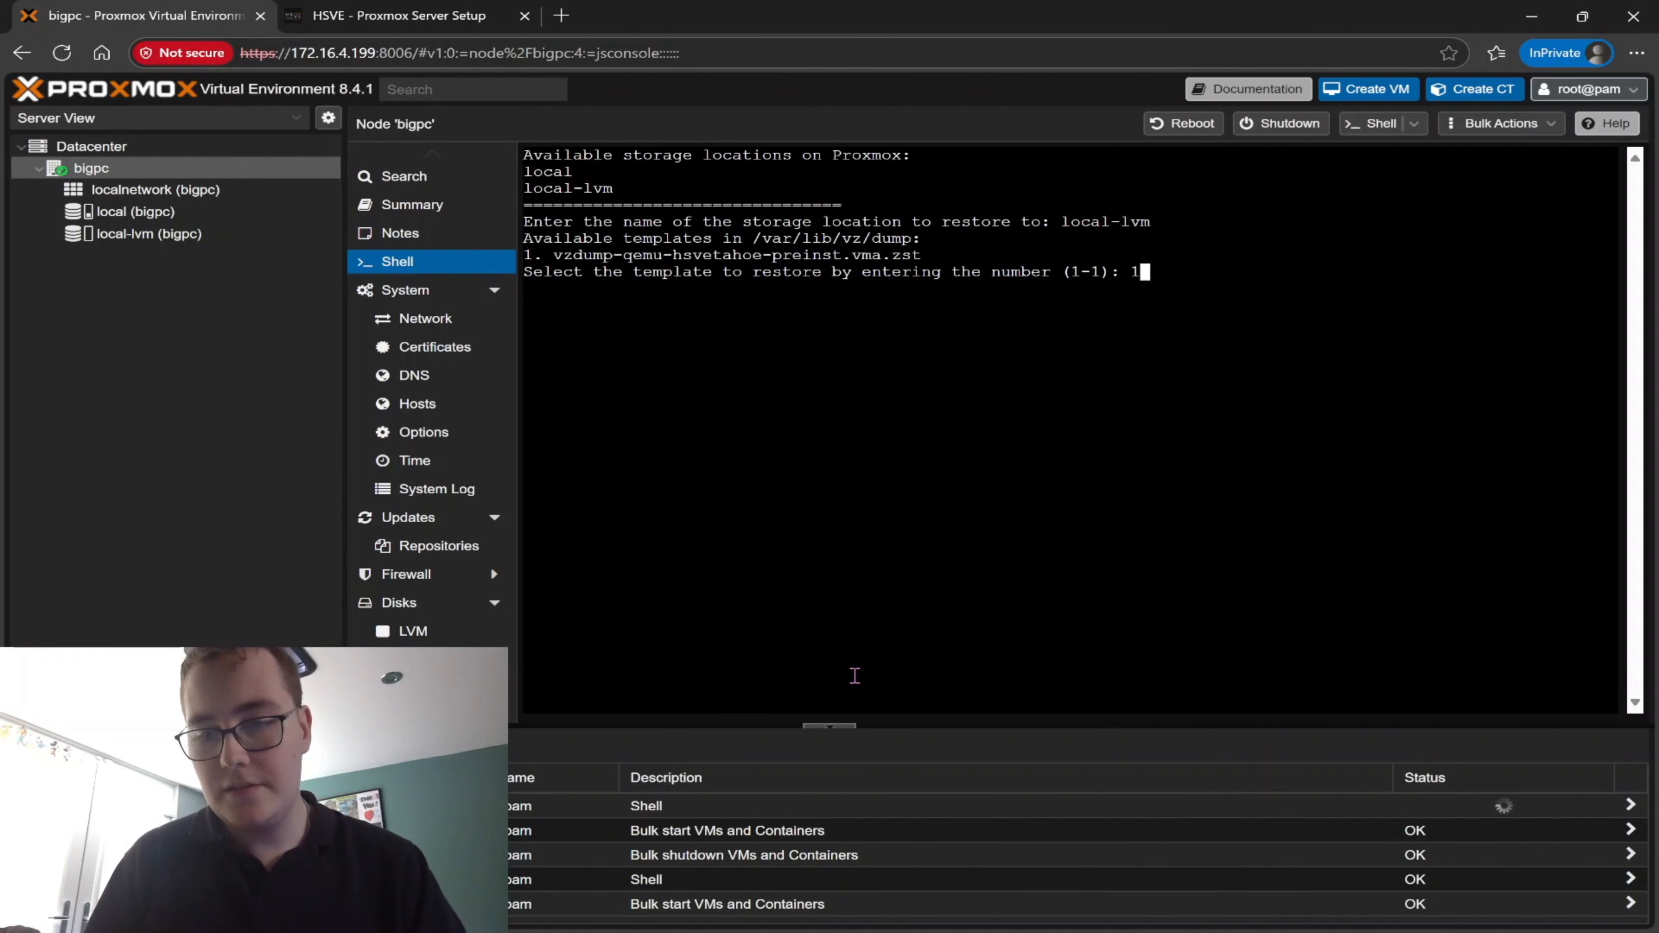
{"action": "key", "text": "Return"}
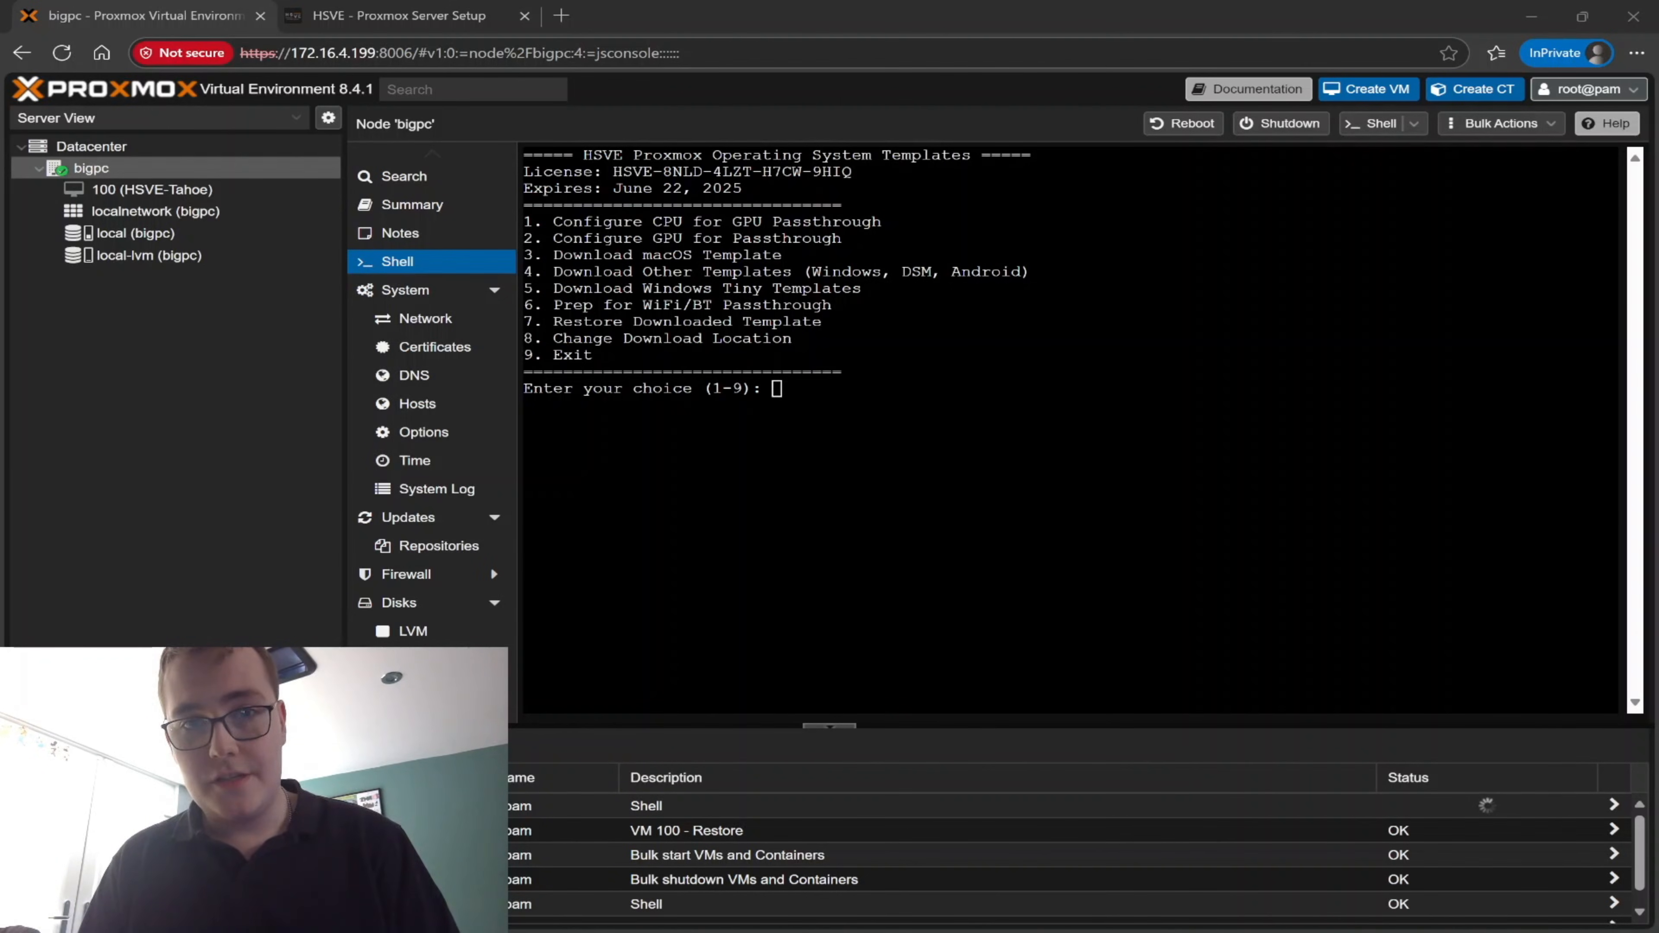
Exit the HSVE installer and clear the shell screen
{"action": "type", "text": "9"}
{"action": "key", "text": "Return"}
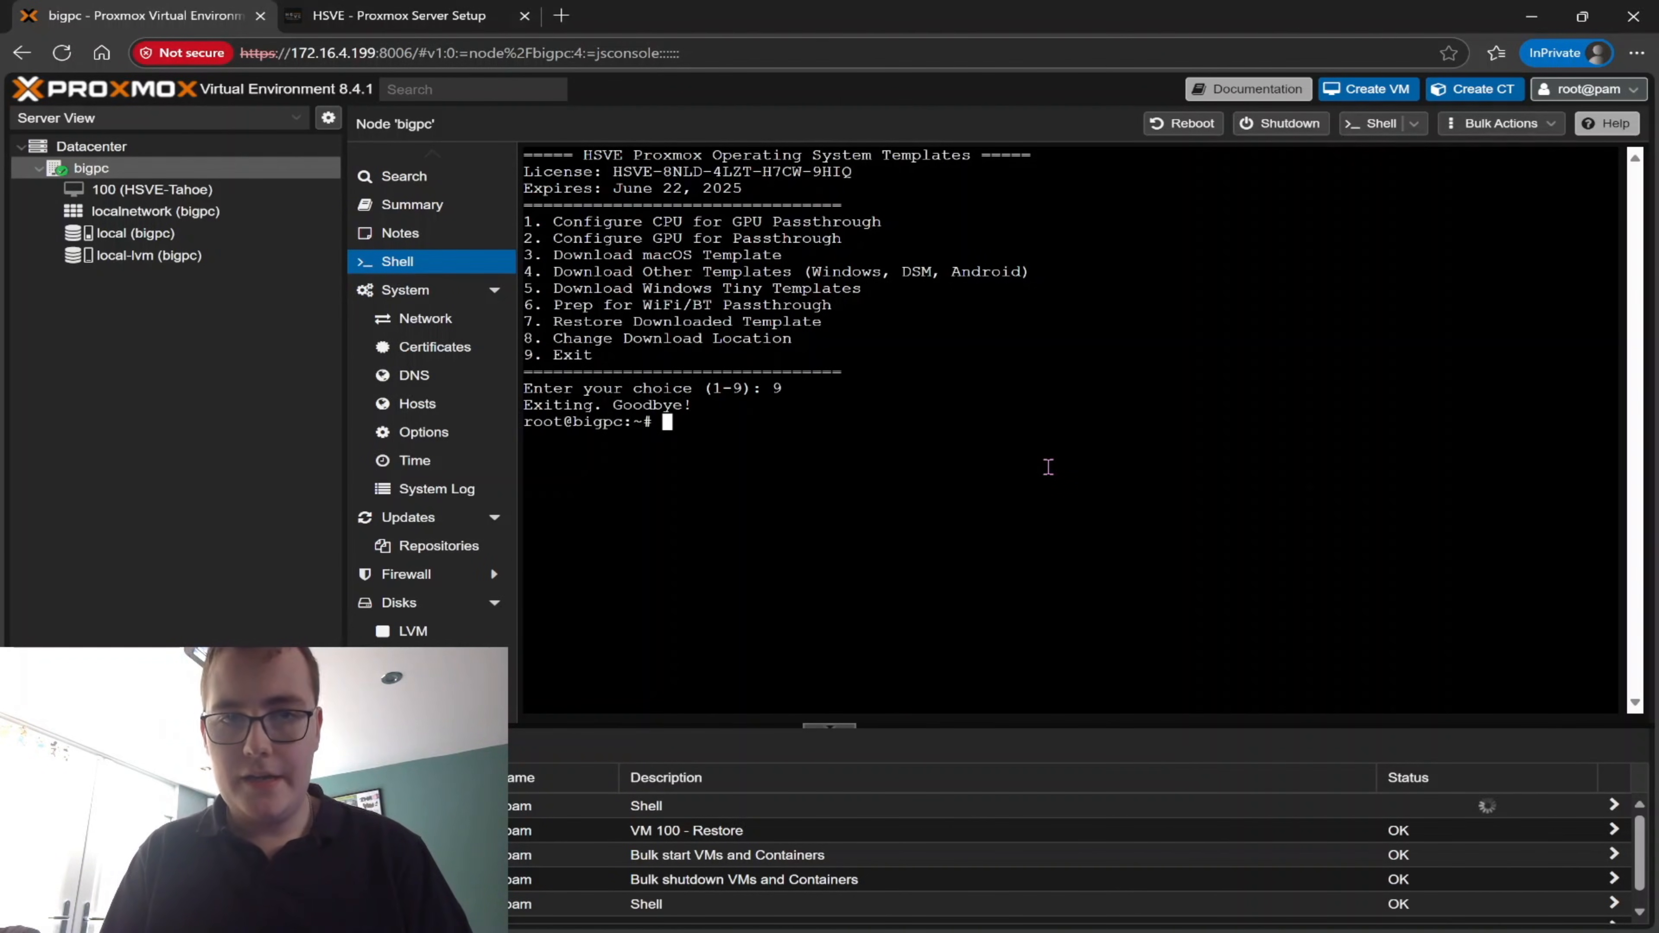
{"action": "key", "text": "ctrl+l"}
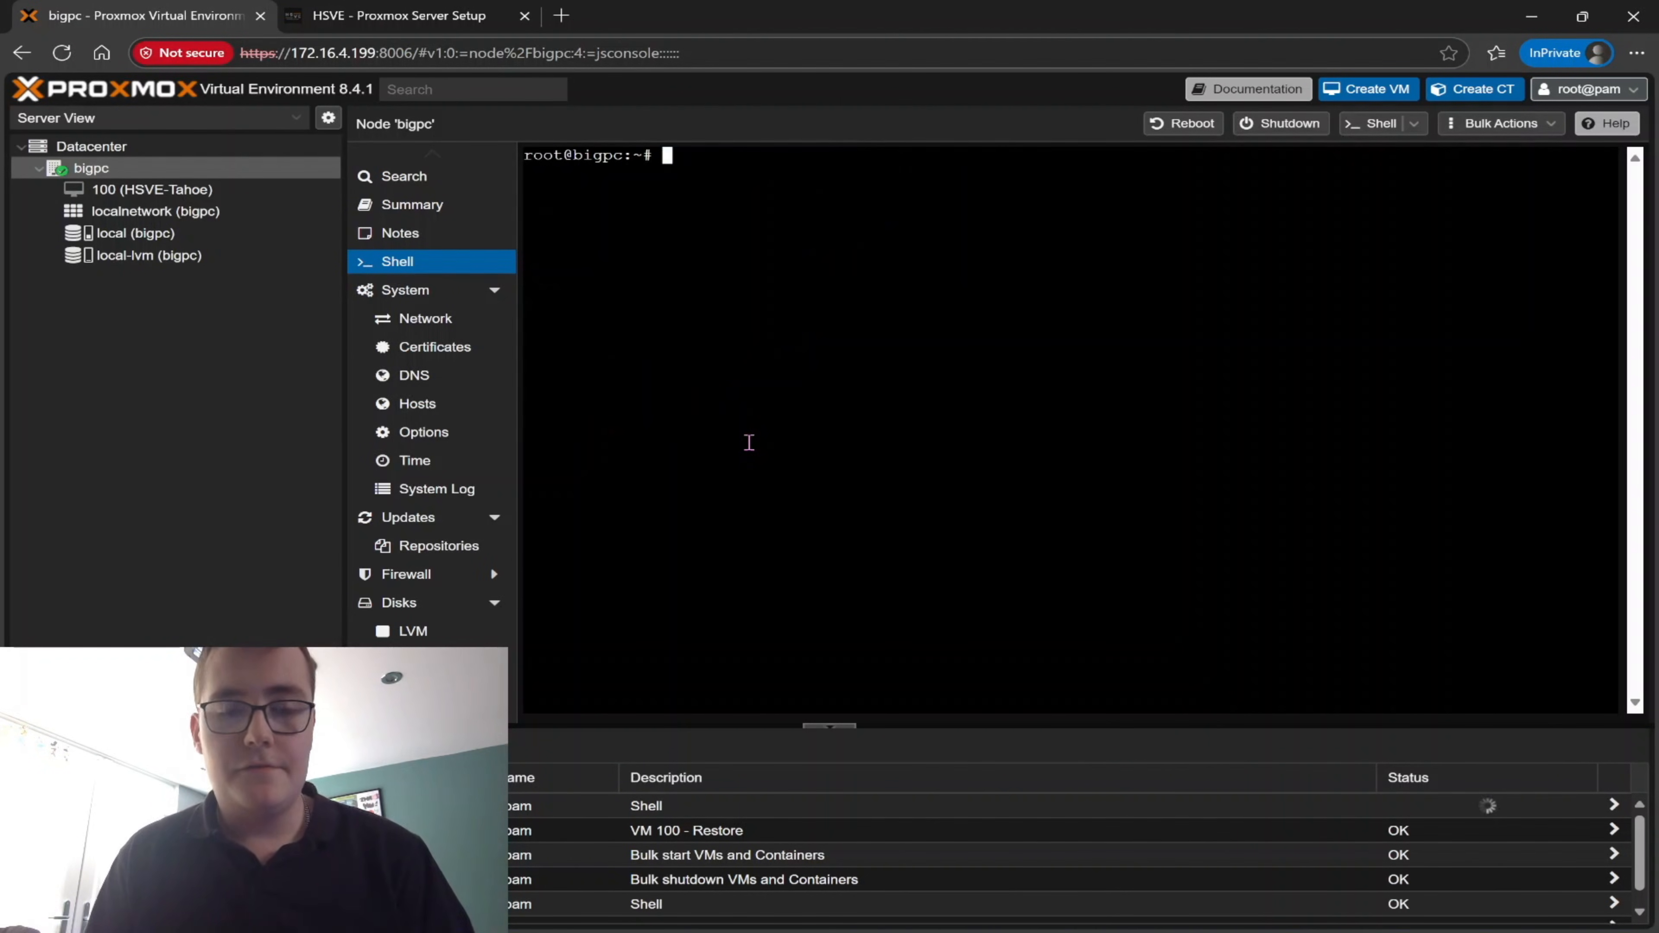
Copy the replacement args line for AMD CPUs from the notes of VM 100 (HSVE-Tahoe)
{"action": "left_click", "coordinate": [247, 194]}
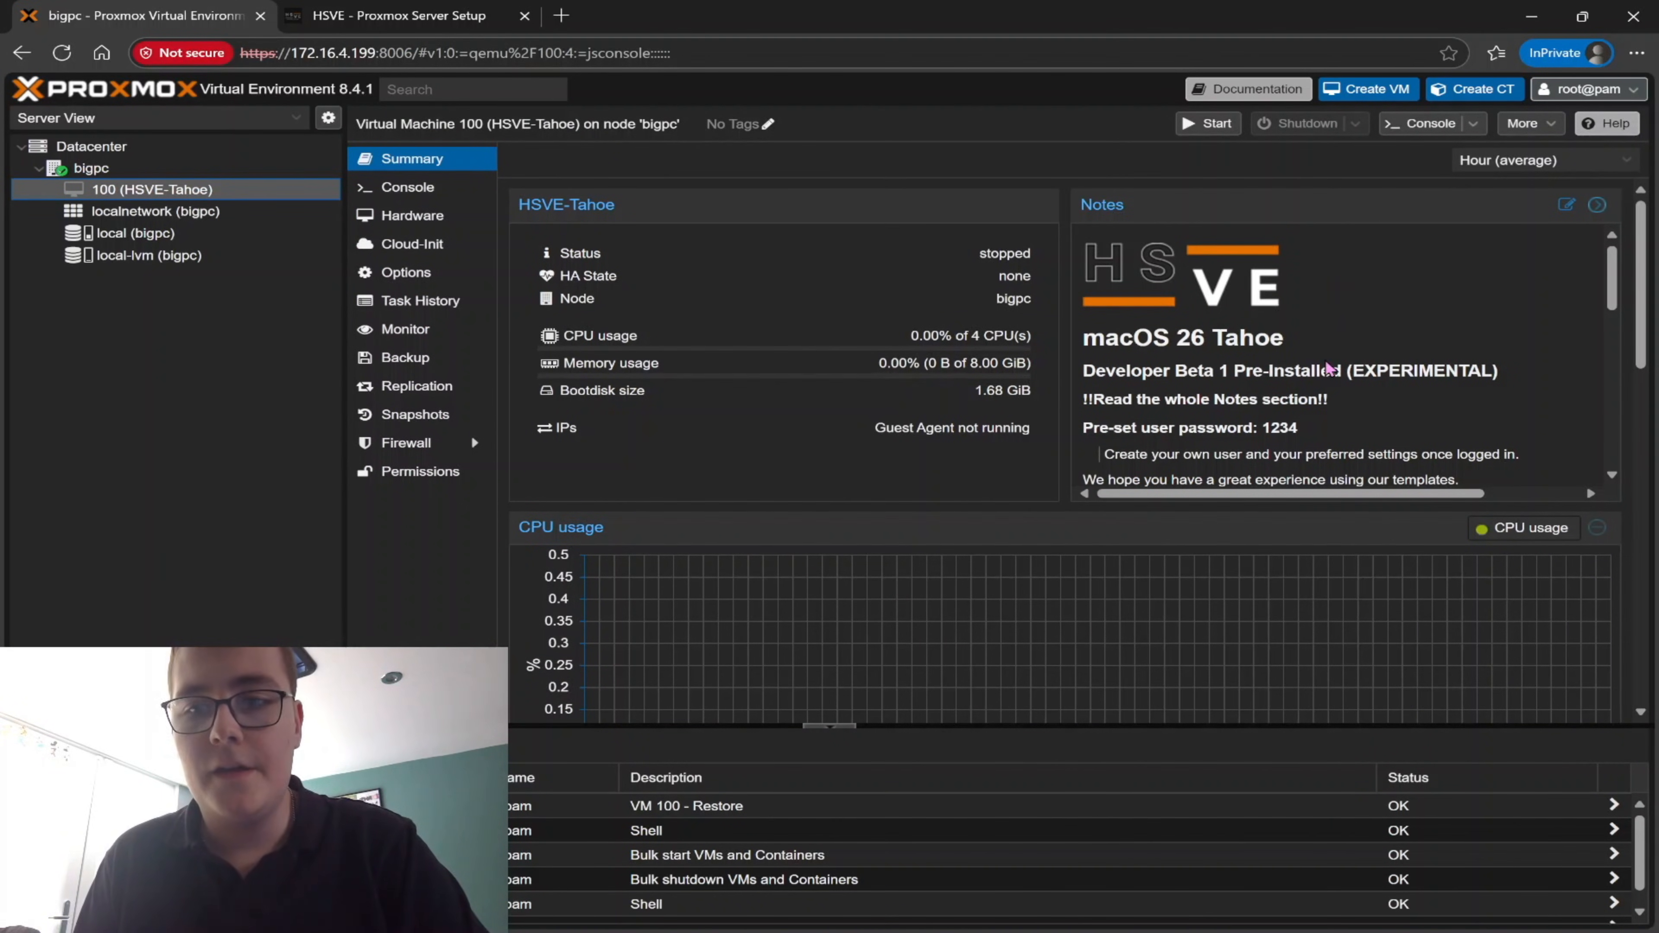
{"action": "scroll", "coordinate": [1327, 367], "scroll_direction": "down", "scroll_amount": 4}
{"action": "scroll", "coordinate": [1328, 367], "scroll_direction": "down", "scroll_amount": 3}
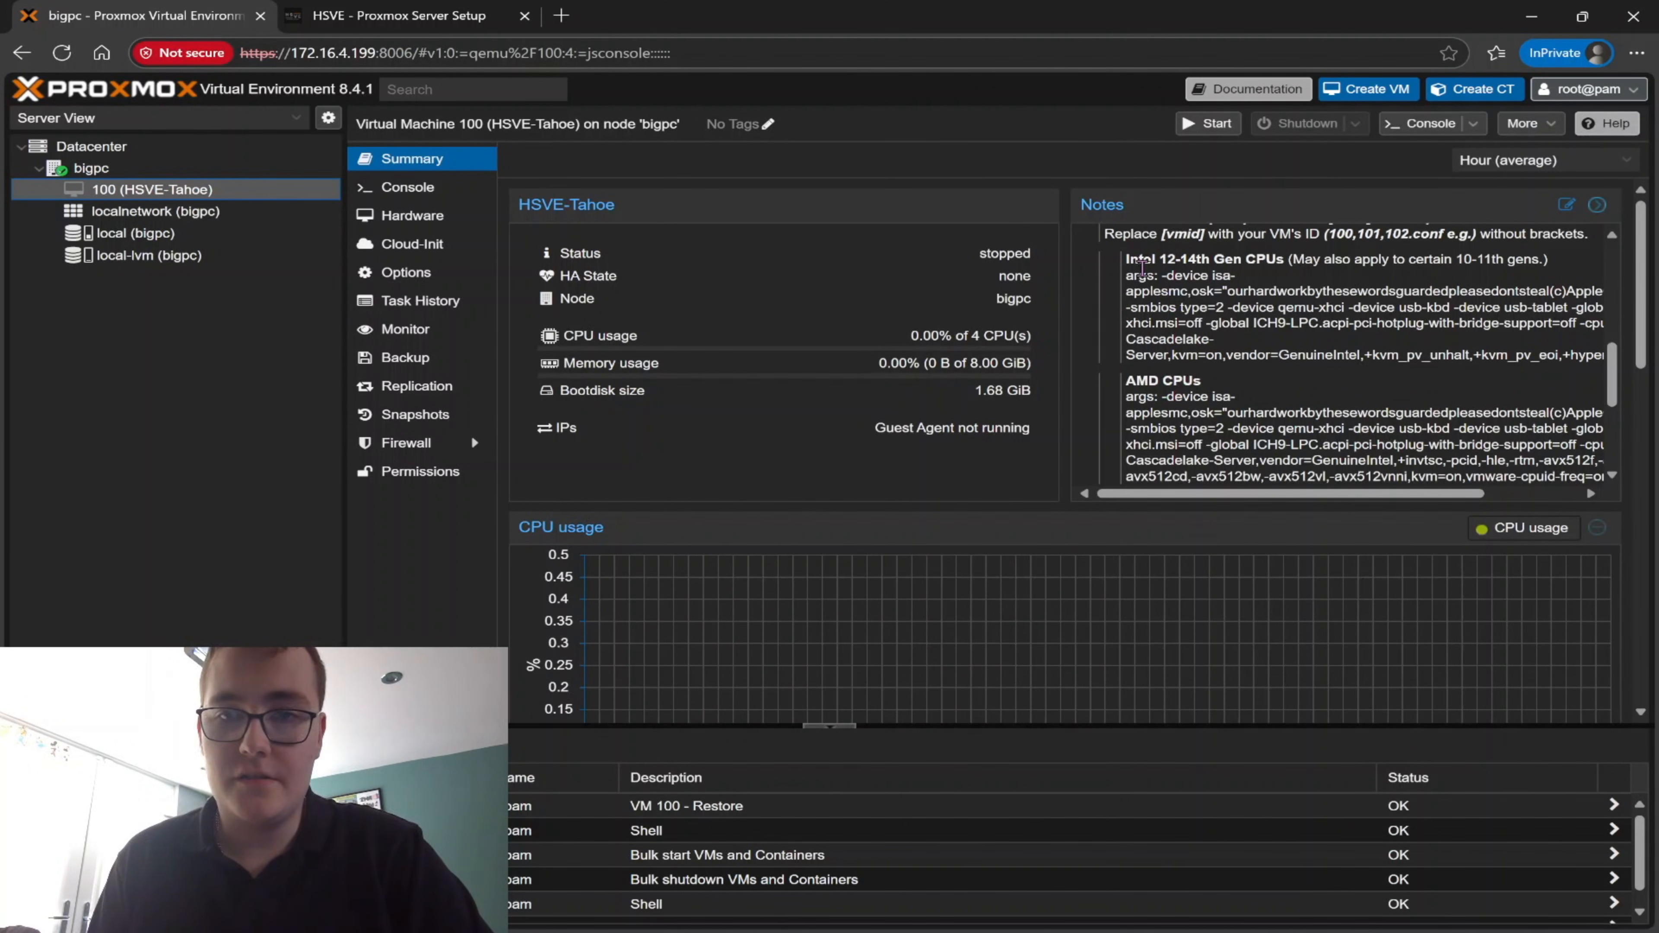
{"action": "scroll", "coordinate": [1141, 379], "scroll_direction": "down", "scroll_amount": 1}
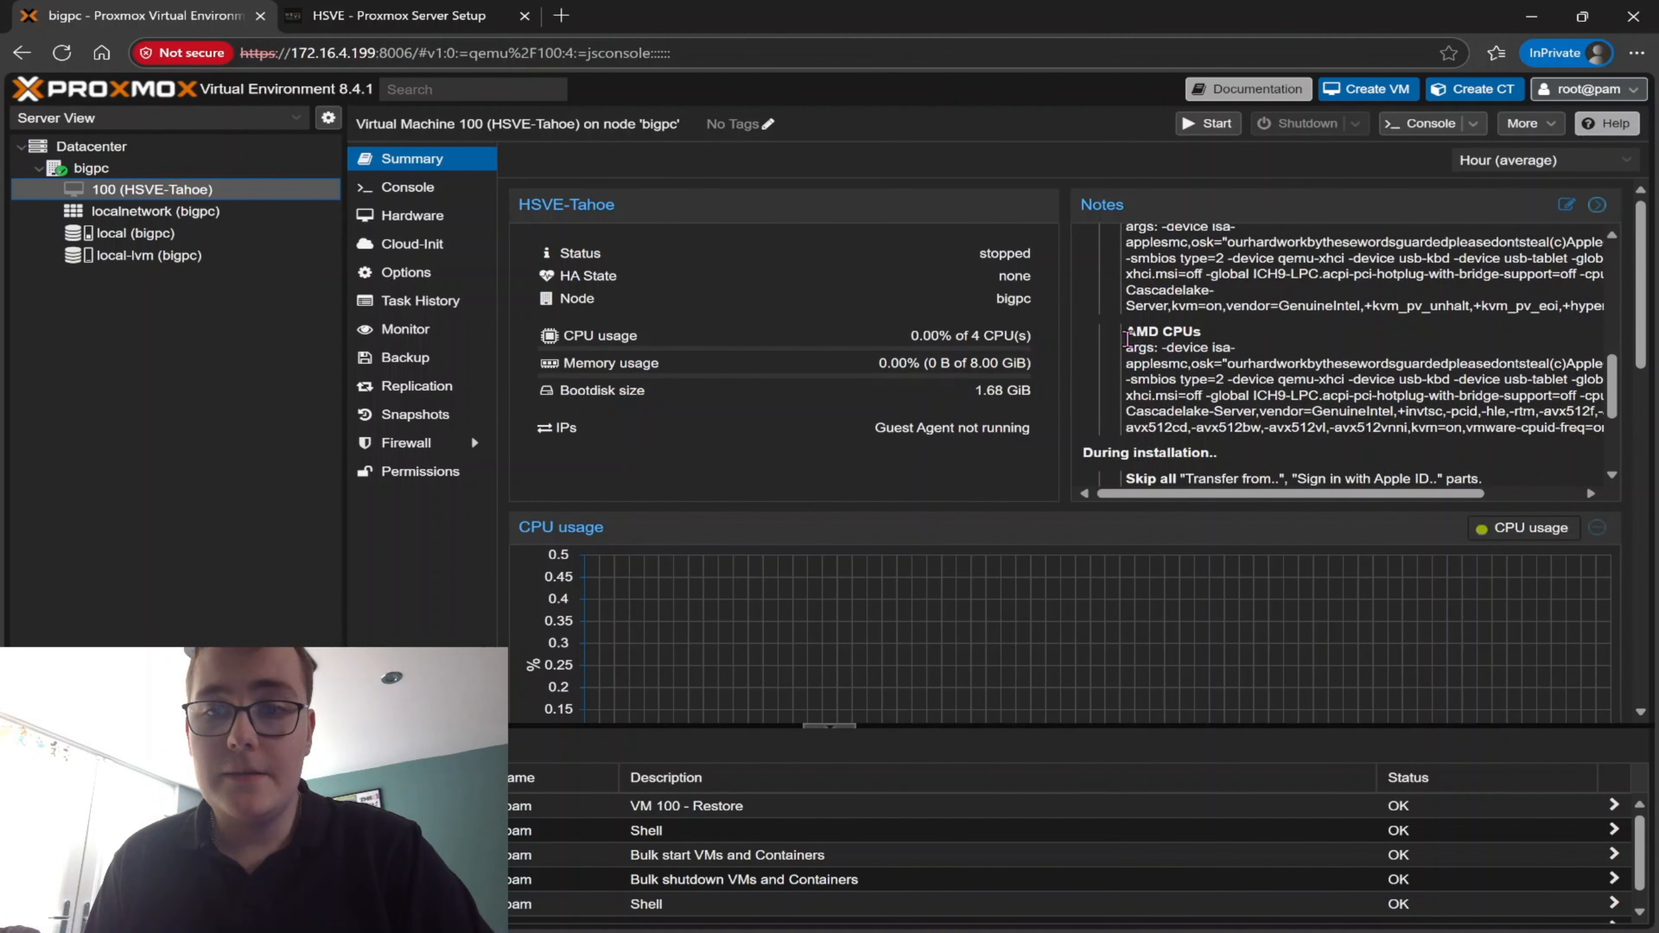
{"action": "mouse_move", "coordinate": [1126, 347]}
{"action": "left_mouse_down"}
{"action": "mouse_move", "coordinate": [1594, 431]}
{"action": "mouse_move", "coordinate": [1479, 424]}
{"action": "mouse_move", "coordinate": [1501, 443]}
{"action": "mouse_move", "coordinate": [1063, 369]}
{"action": "mouse_move", "coordinate": [1131, 374]}
{"action": "mouse_move", "coordinate": [1126, 355]}
{"action": "left_mouse_up"}
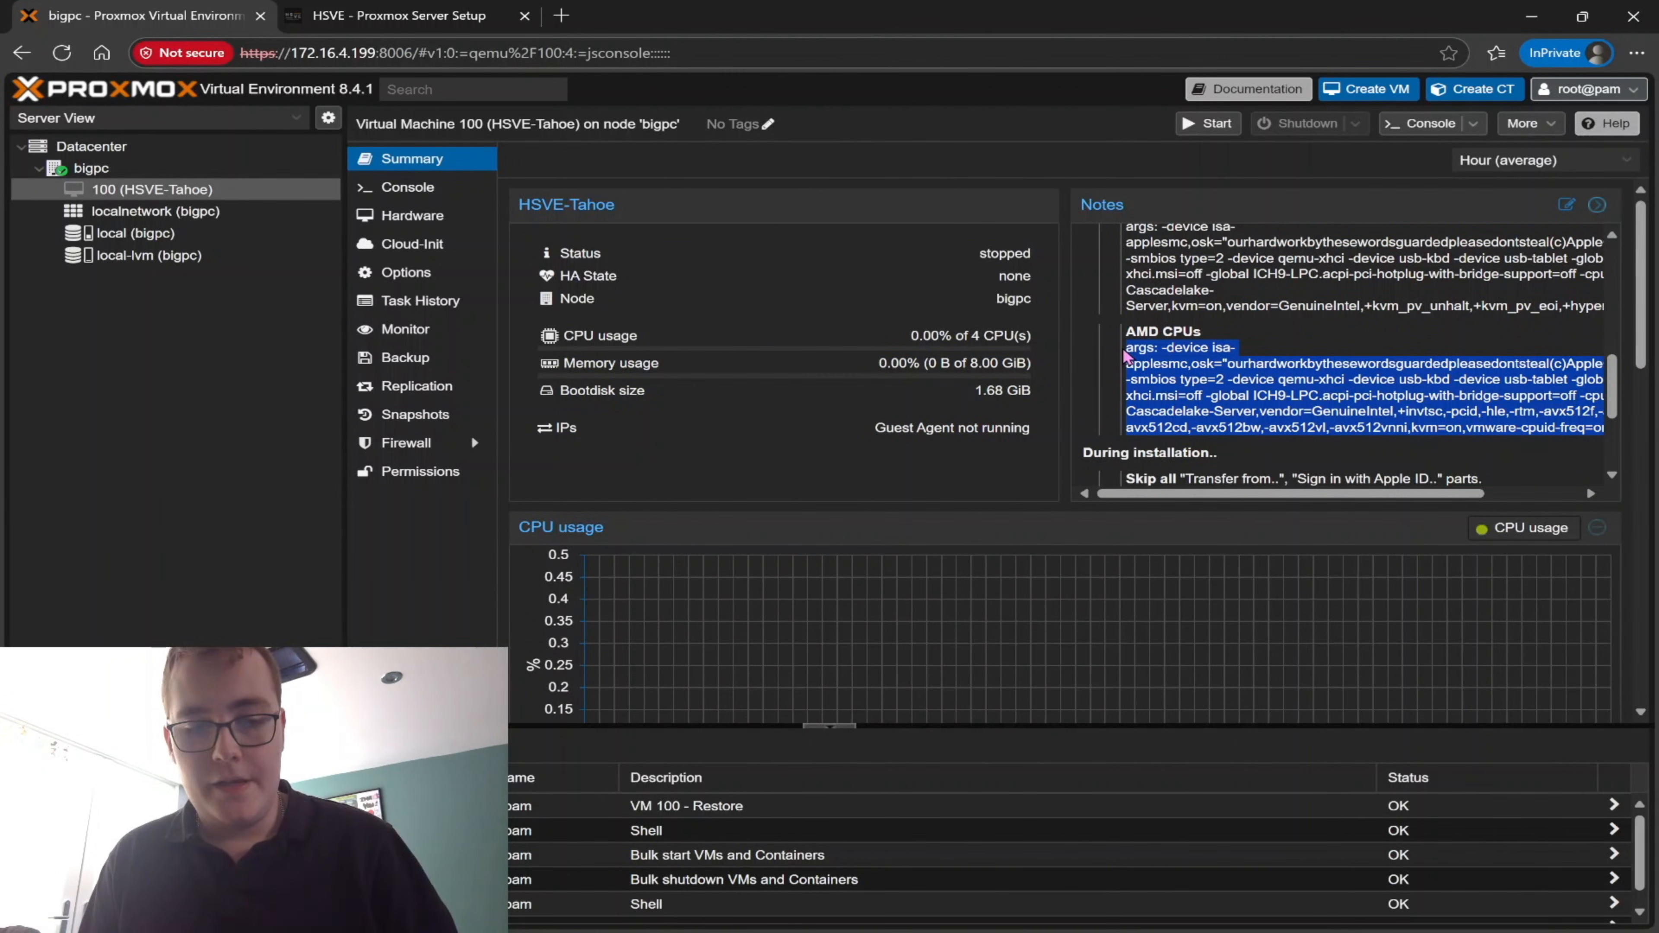
Open /etc/pve/qemu-server/100.conf in nano from the shell of node bigpc
{"action": "left_click", "coordinate": [183, 171]}
{"action": "type", "text": "nano /etc/pv"}
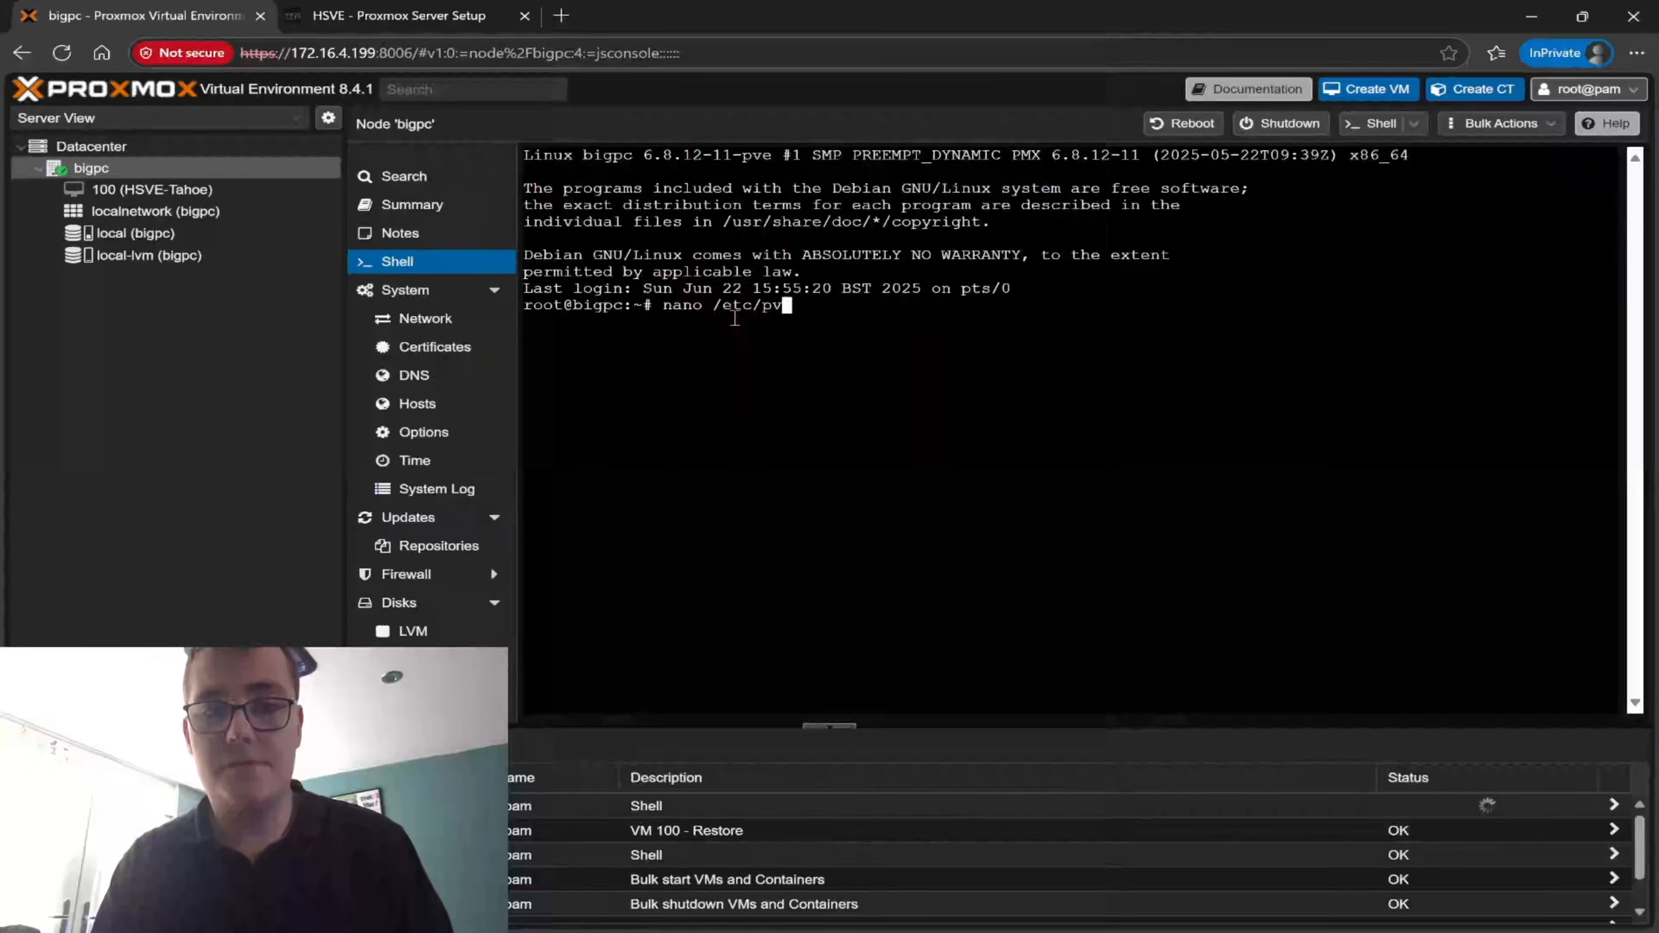
{"action": "type", "text": "e/"}
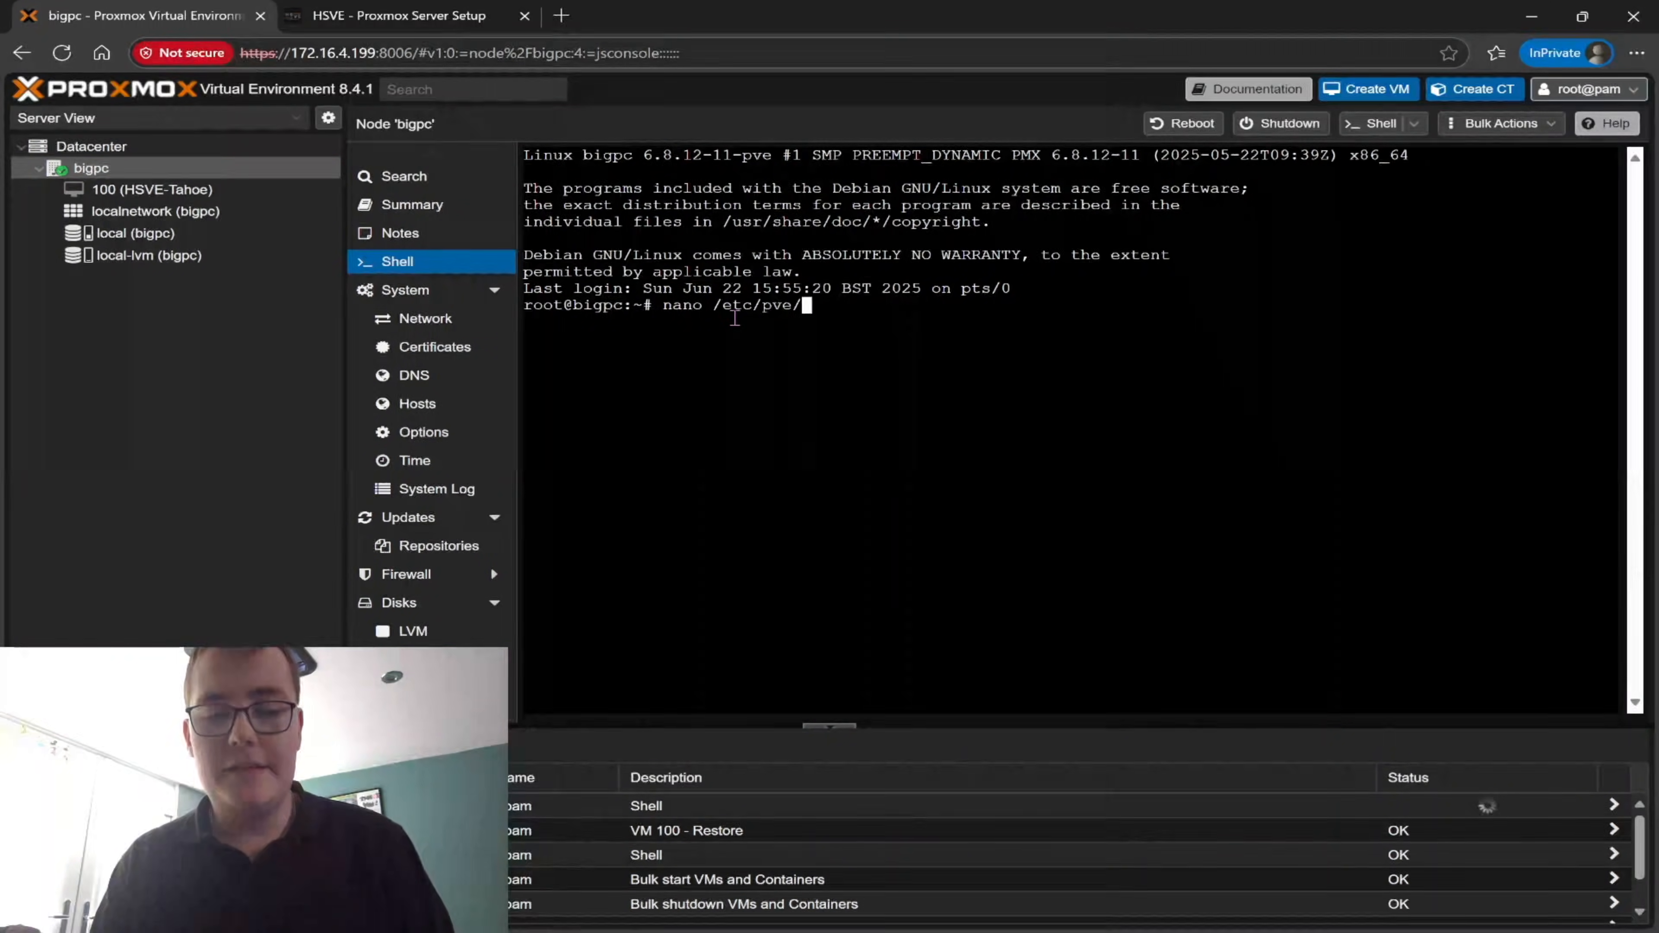
{"action": "type", "text": "q"}
{"action": "key", "text": "Tab"}
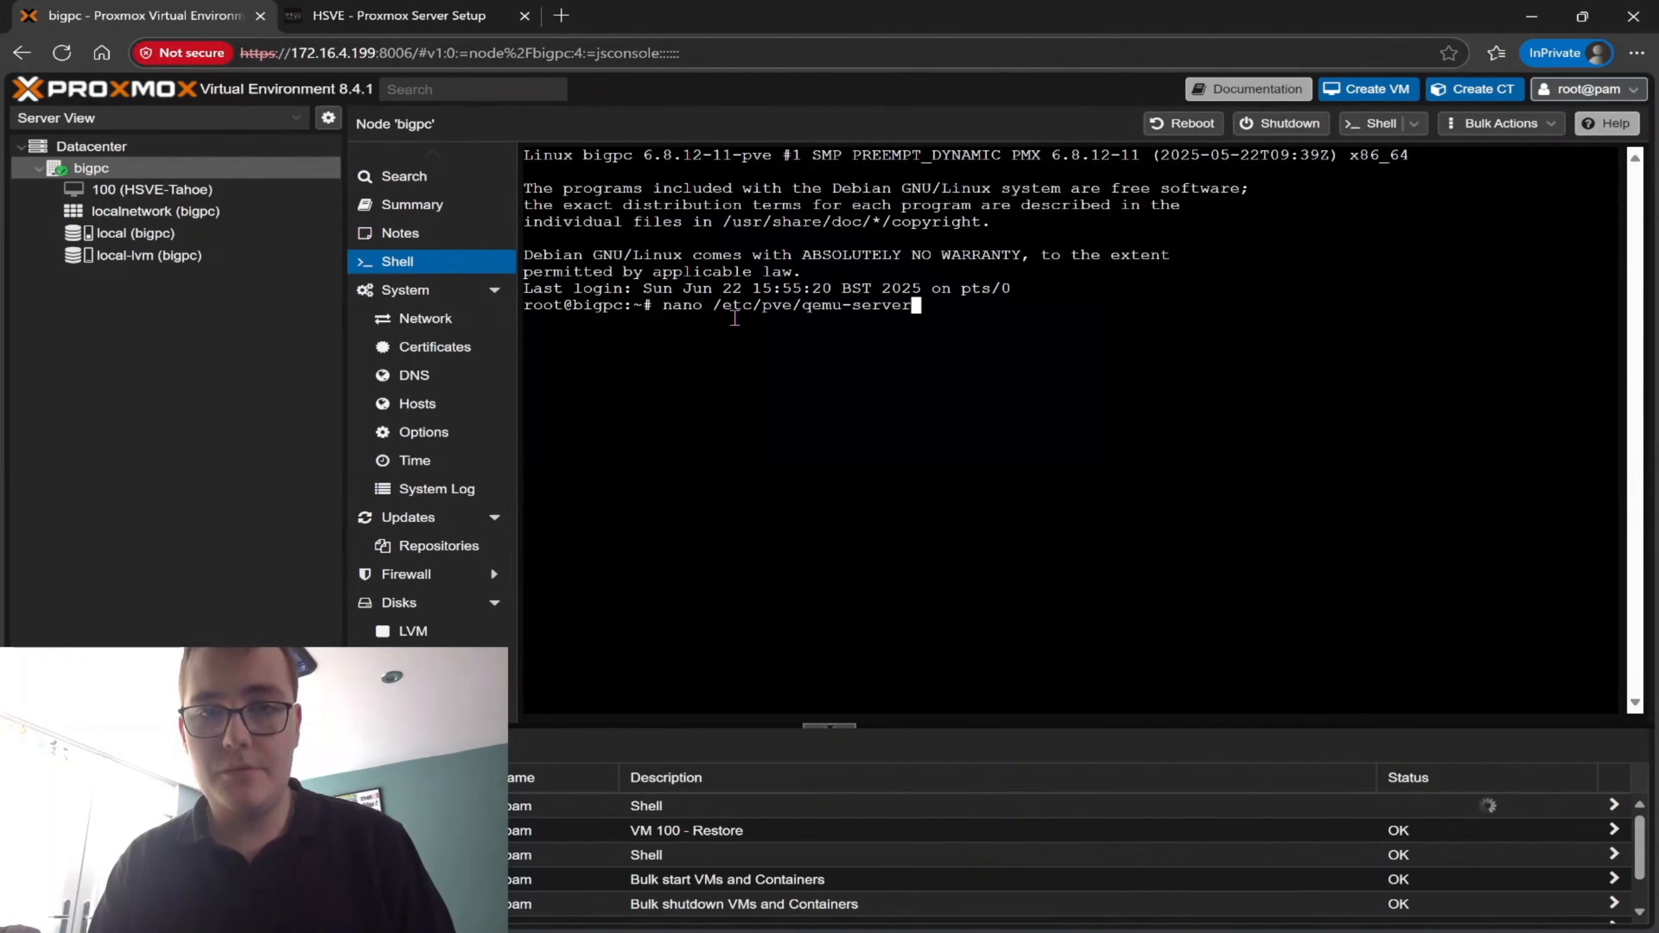
{"action": "type", "text": "/100"}
{"action": "key", "text": "Tab"}
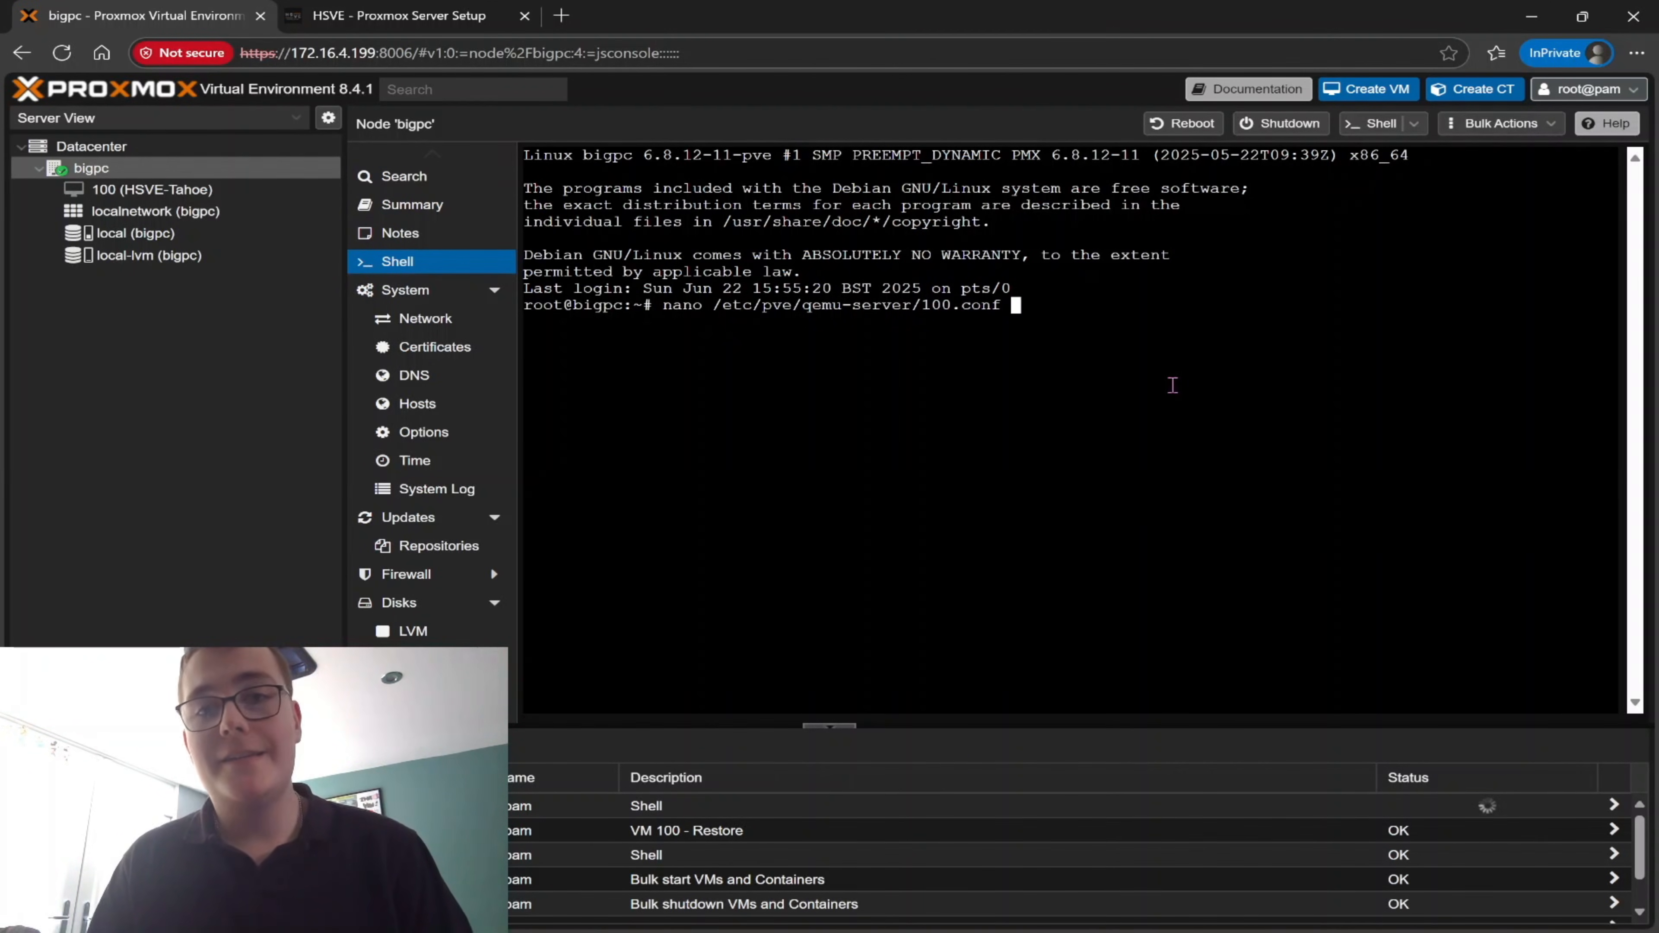
{"action": "key", "text": "Return"}
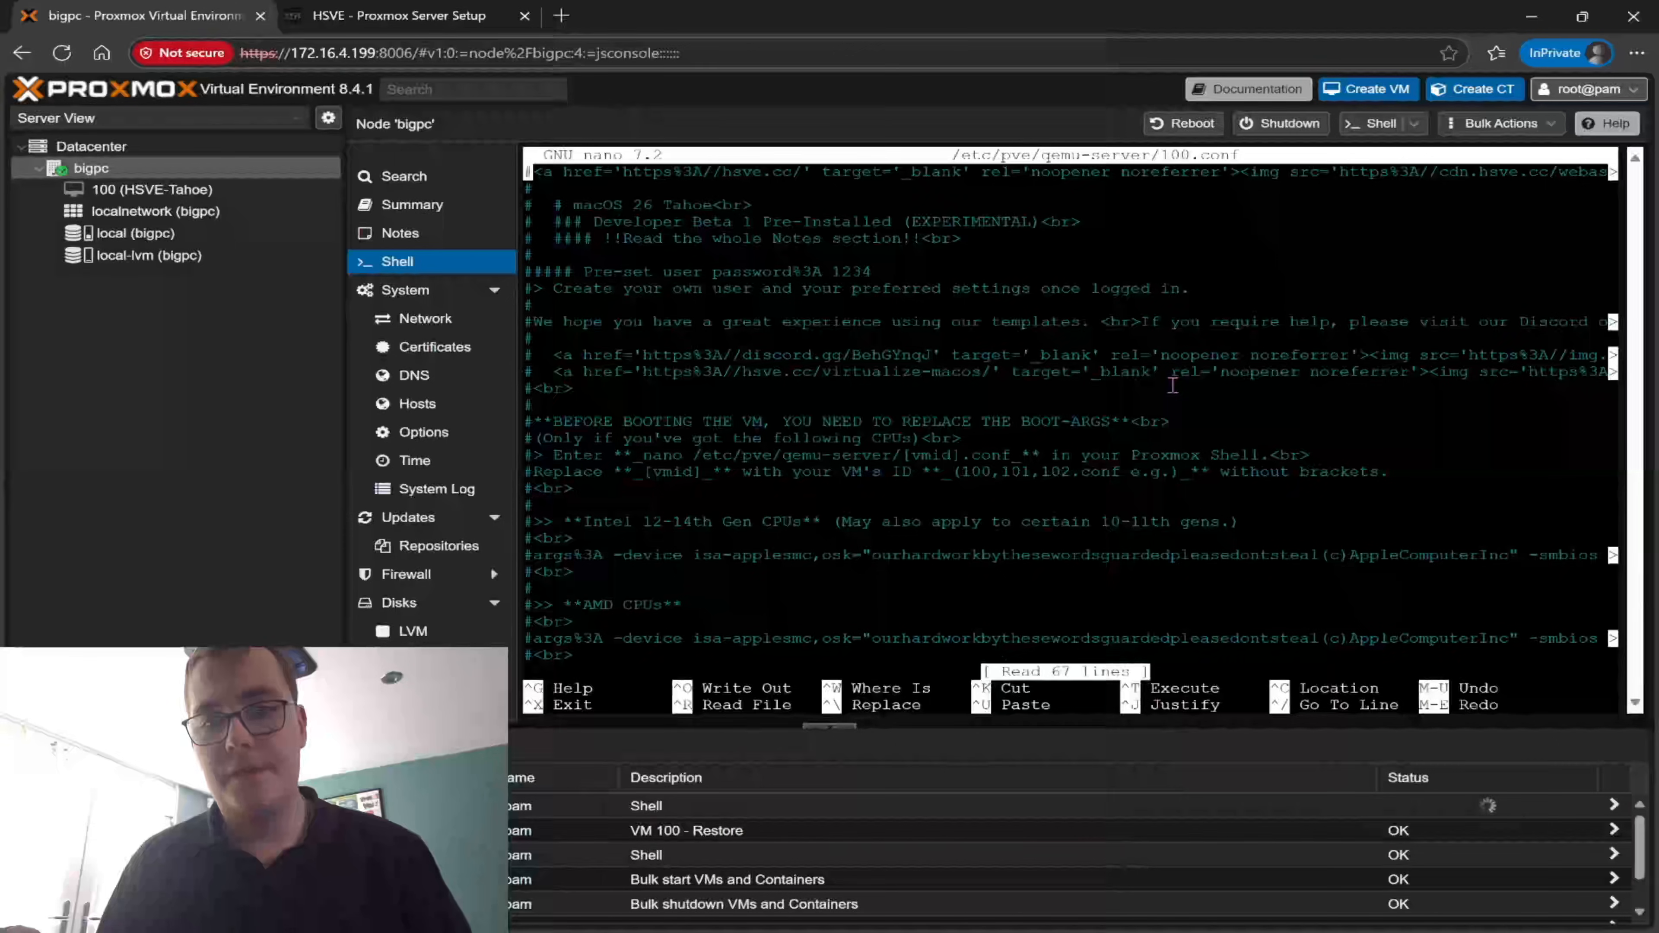
Comment out the active args line below "agent: 1" with # and insert an empty line beneath it
{"action": "key", "text": "Down"}
{"action": "key", "text": "Down"}
{"action": "key", "text": "Down"}
{"action": "key", "text": "Down"}
{"action": "key", "text": "Down"}
{"action": "key", "text": "Down"}
{"action": "key", "text": "Down"}
{"action": "key", "text": "Down"}
{"action": "key", "text": "Down"}
{"action": "key", "text": "Down"}
{"action": "key", "text": "Down"}
{"action": "key", "text": "Down"}
{"action": "key", "text": "Down"}
{"action": "key", "text": "Down"}
{"action": "key", "text": "Down"}
{"action": "key", "text": "Down"}
{"action": "key", "text": "Down"}
{"action": "key", "text": "Down"}
{"action": "key", "text": "Down"}
{"action": "key", "text": "Down"}
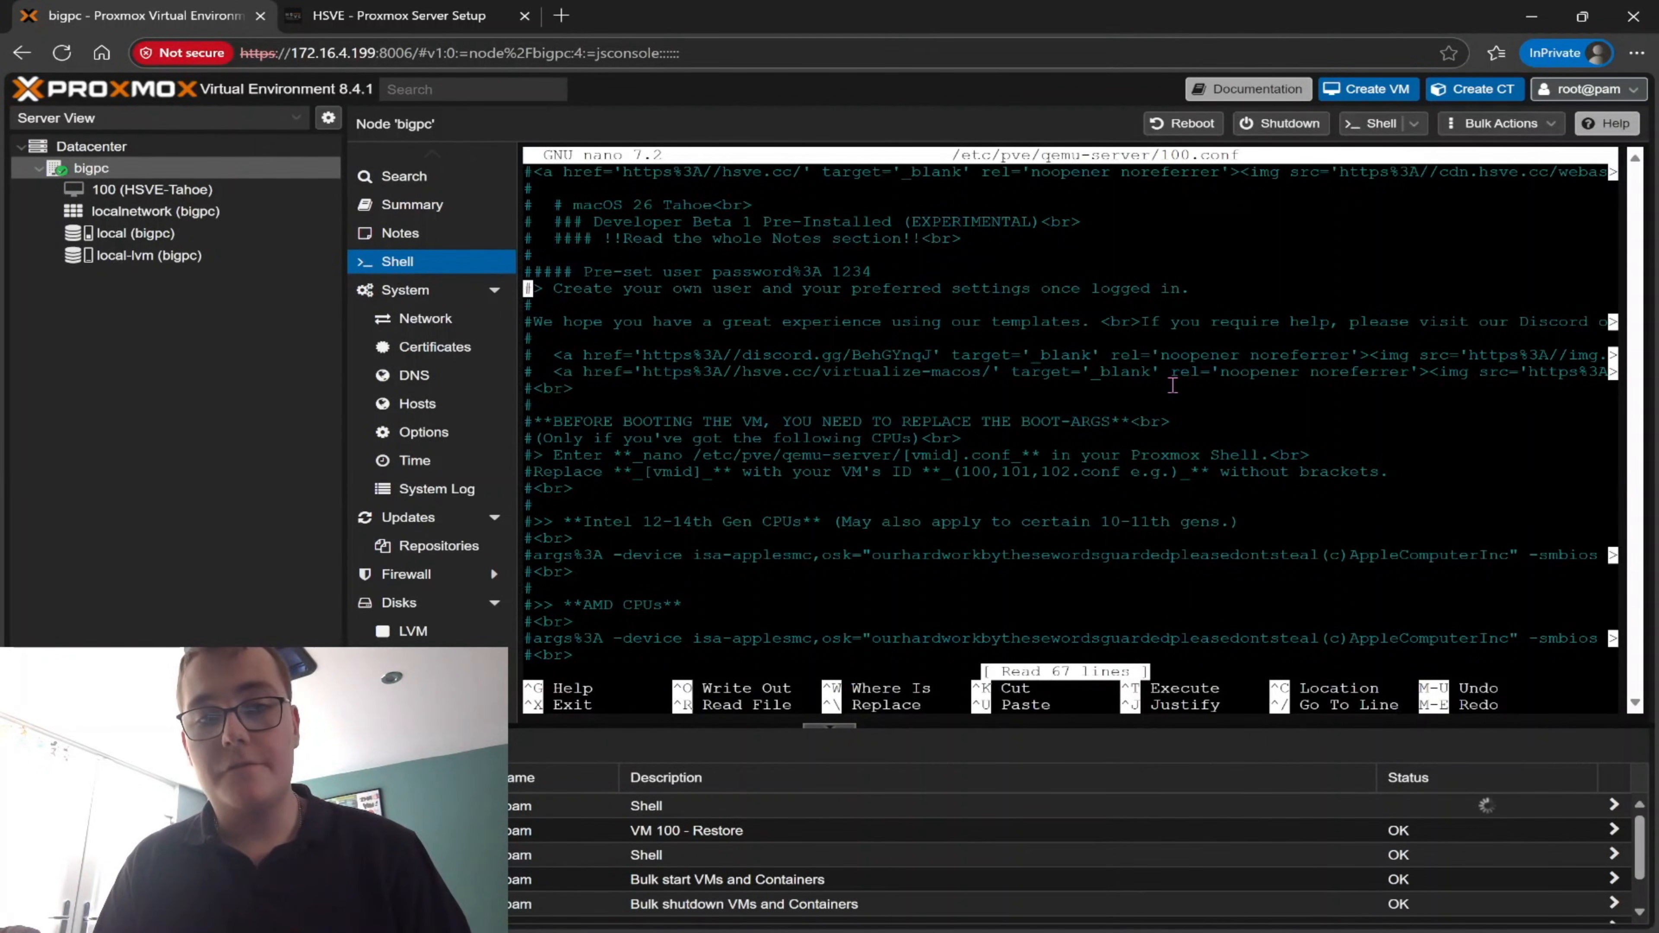
{"action": "key", "text": "Down"}
{"action": "key", "text": "Down"}
{"action": "key", "text": "Down"}
{"action": "key", "text": "Down"}
{"action": "key", "text": "Down"}
{"action": "key", "text": "Down"}
{"action": "key", "text": "Down"}
{"action": "key", "text": "Down"}
{"action": "key", "text": "Down"}
{"action": "key", "text": "Down"}
{"action": "key", "text": "Down"}
{"action": "key", "text": "Down"}
{"action": "key", "text": "Down"}
{"action": "key", "text": "Down"}
{"action": "key", "text": "Down"}
{"action": "key", "text": "Down"}
{"action": "key", "text": "Down"}
{"action": "key", "text": "Down"}
{"action": "key", "text": "Down"}
{"action": "key", "text": "Down"}
{"action": "key", "text": "Up"}
{"action": "key", "text": "Up"}
{"action": "key", "text": "Up"}
{"action": "key", "text": "Up"}
{"action": "key", "text": "Up"}
{"action": "key", "text": "Up"}
{"action": "key", "text": "Up"}
{"action": "key", "text": "Up"}
{"action": "key", "text": "Up"}
{"action": "key", "text": "Up"}
{"action": "key", "text": "Up"}
{"action": "key", "text": "Up"}
{"action": "key", "text": "Up"}
{"action": "key", "text": "Up"}
{"action": "key", "text": "Up"}
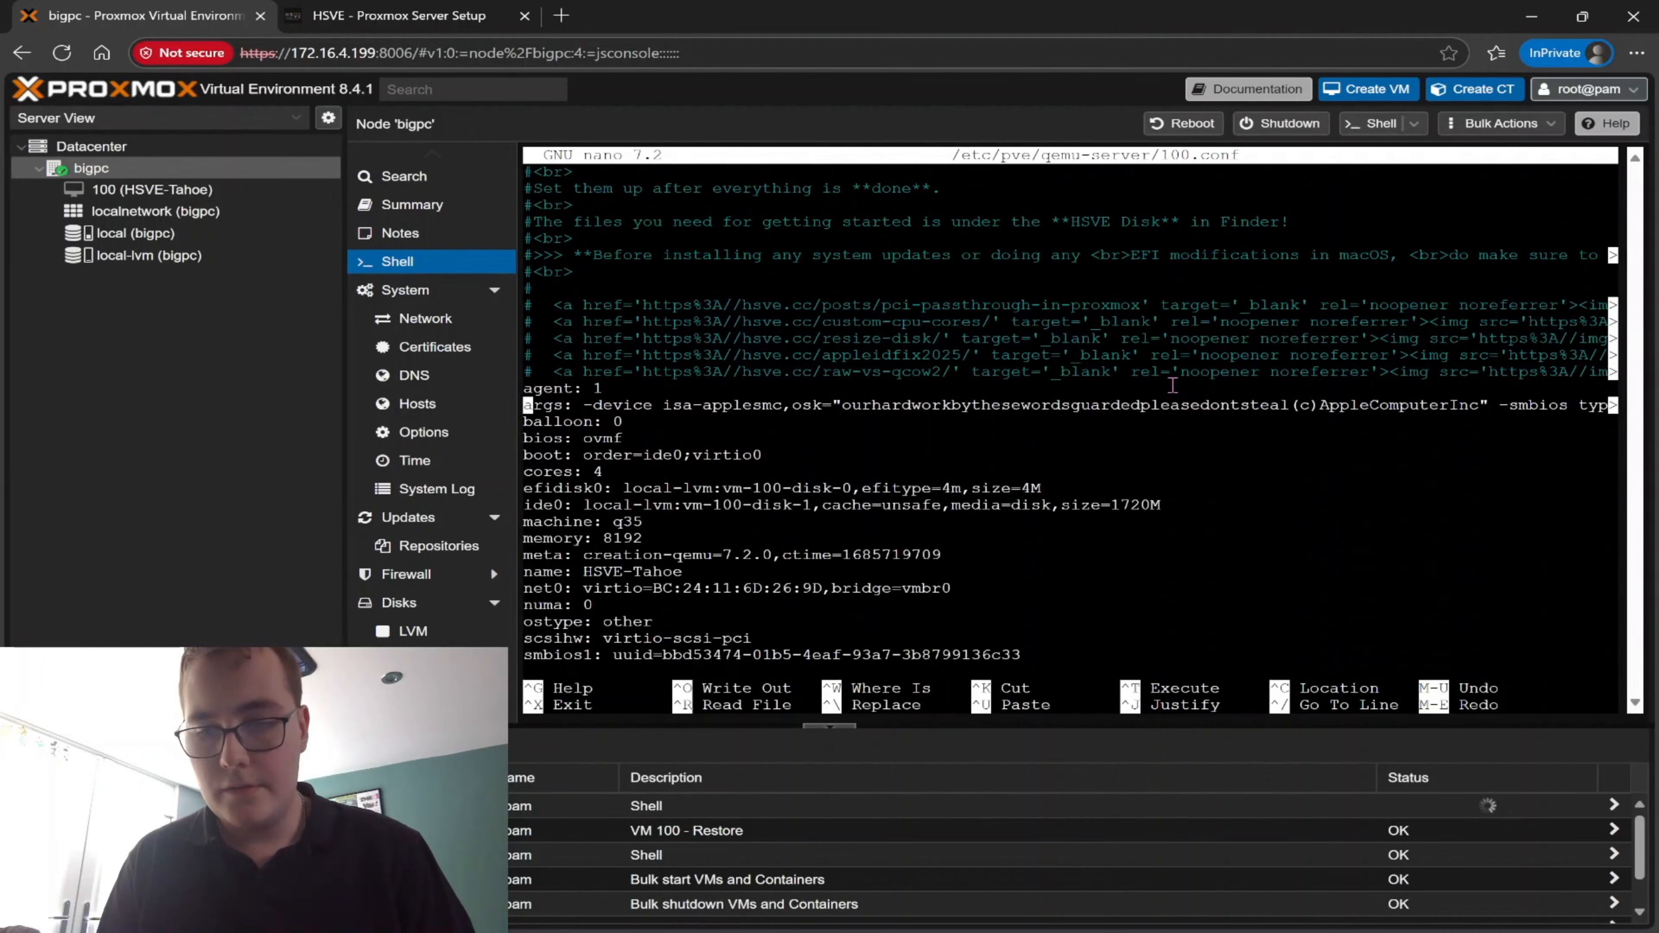
{"action": "type", "text": "#"}
{"action": "key", "text": "Down"}
{"action": "key", "text": "Left"}
{"action": "key", "text": "Return"}
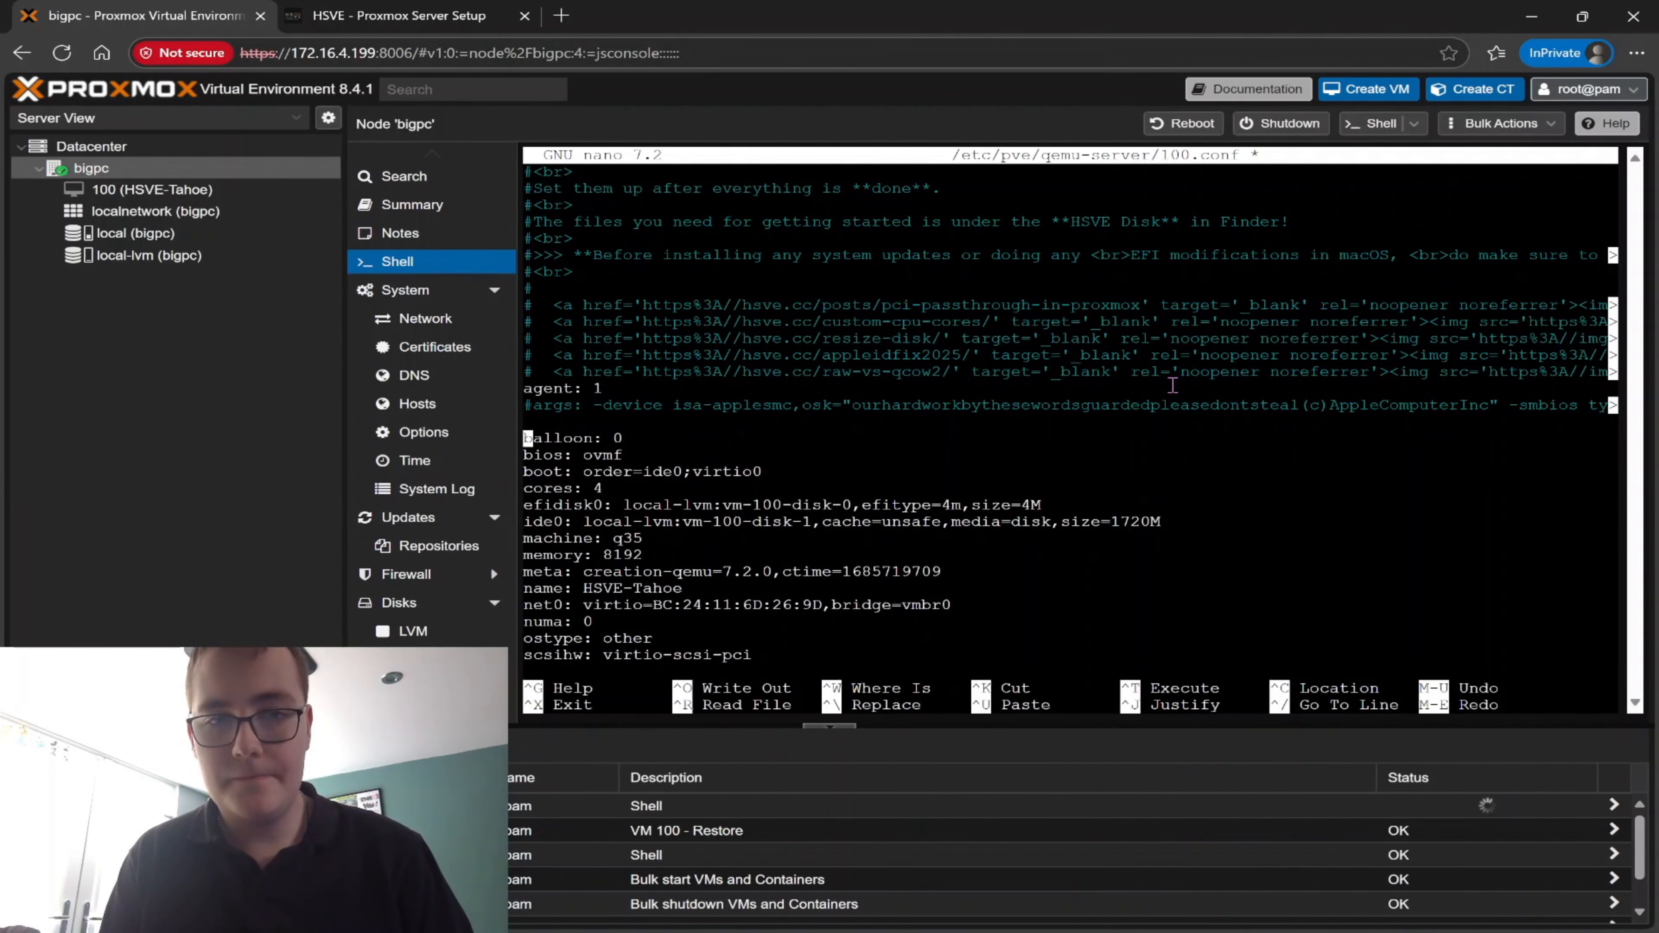
Paste the copied AMD args into the empty line above "balloon: 0" and save 100.conf, closing nano
{"action": "key", "text": "Up"}
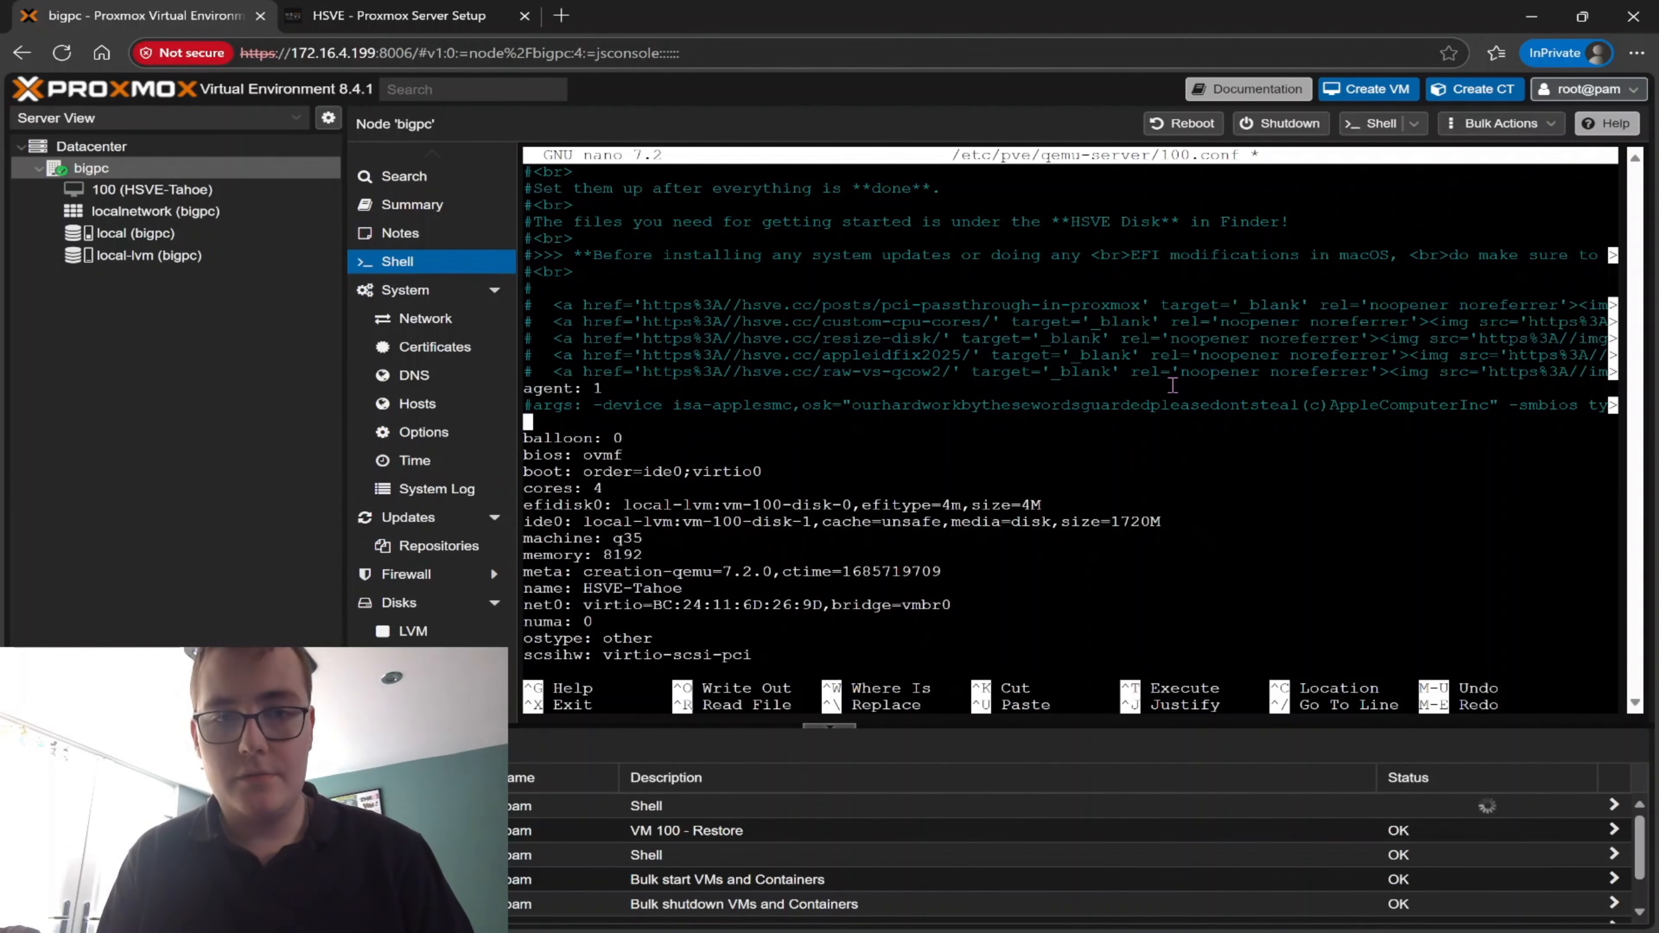
{"action": "key", "text": "ctrl+shift+v"}
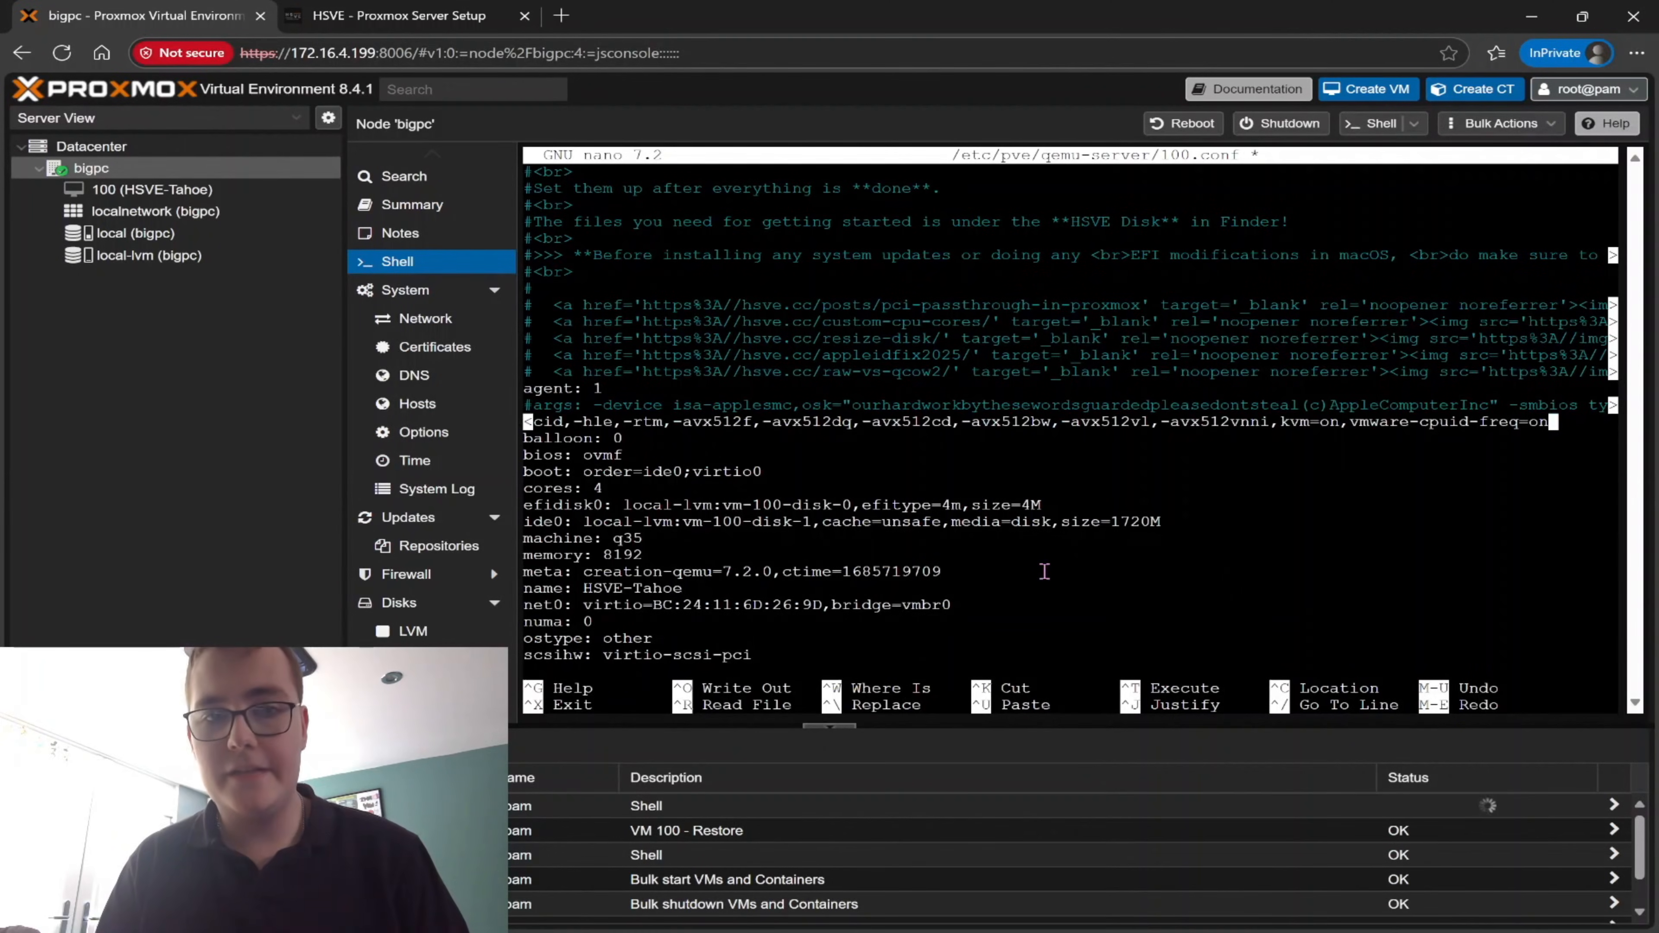
{"action": "key", "text": "ctrl+x"}
{"action": "key", "text": "y"}
{"action": "key", "text": "Return"}
Start adding a PCI device to VM 100's hardware and choose the Ellesmere Radeon GPU 0000:0a:00.0 as raw device
{"action": "left_click", "coordinate": [92, 193]}
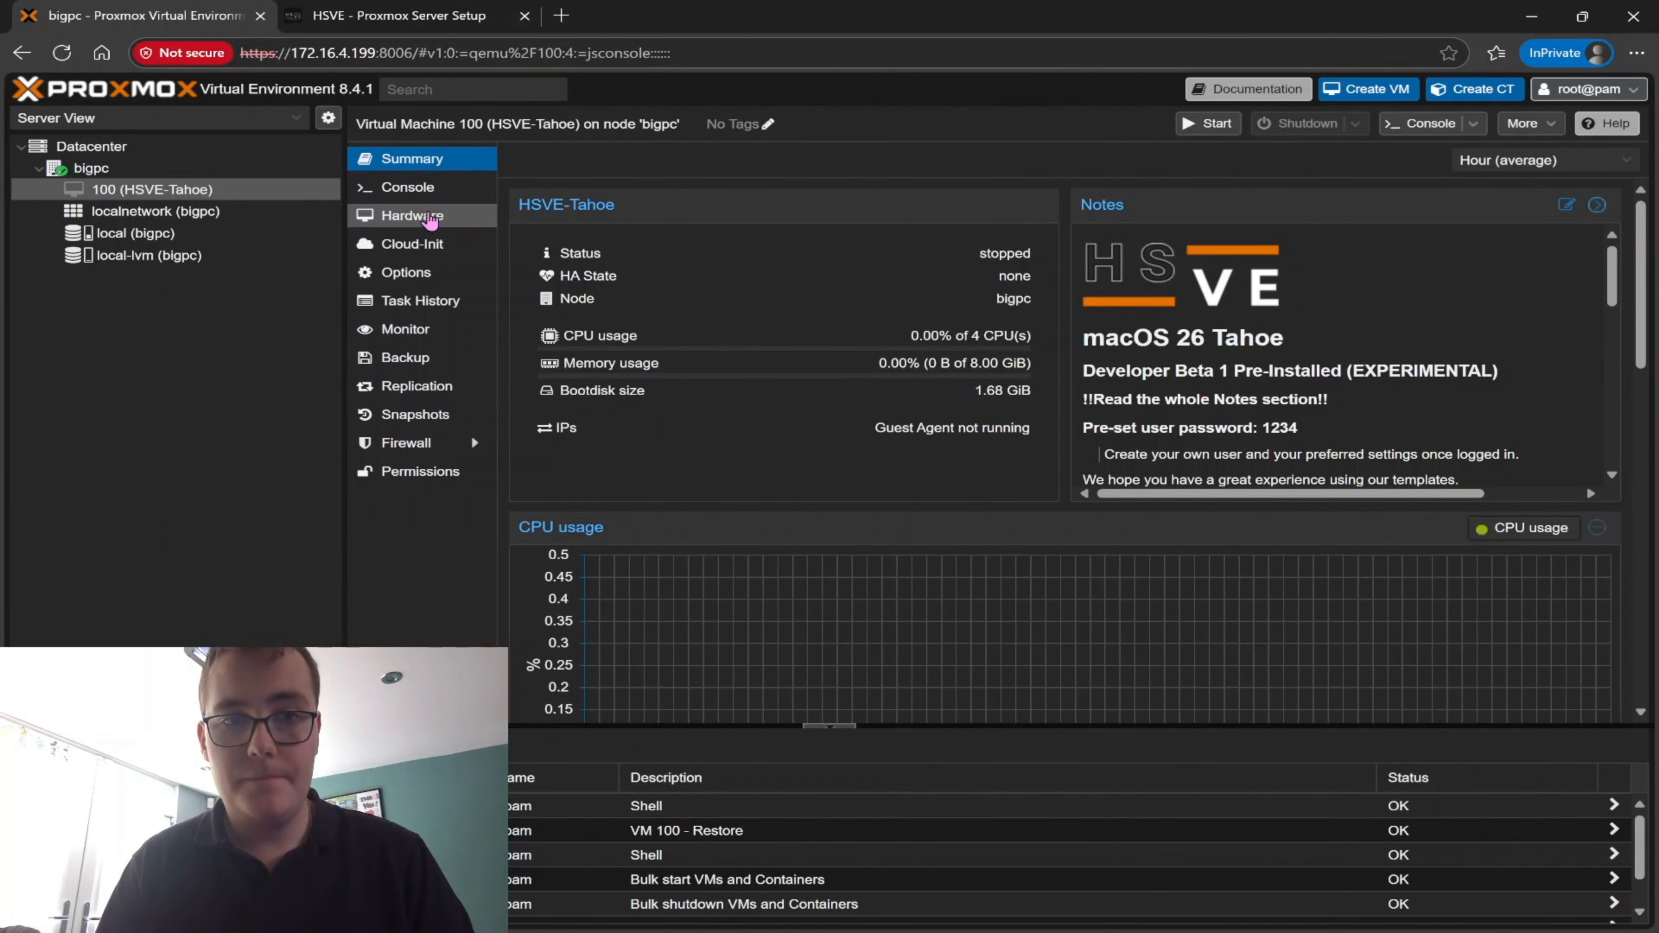
{"action": "left_click", "coordinate": [428, 219]}
{"action": "left_click", "coordinate": [532, 159]}
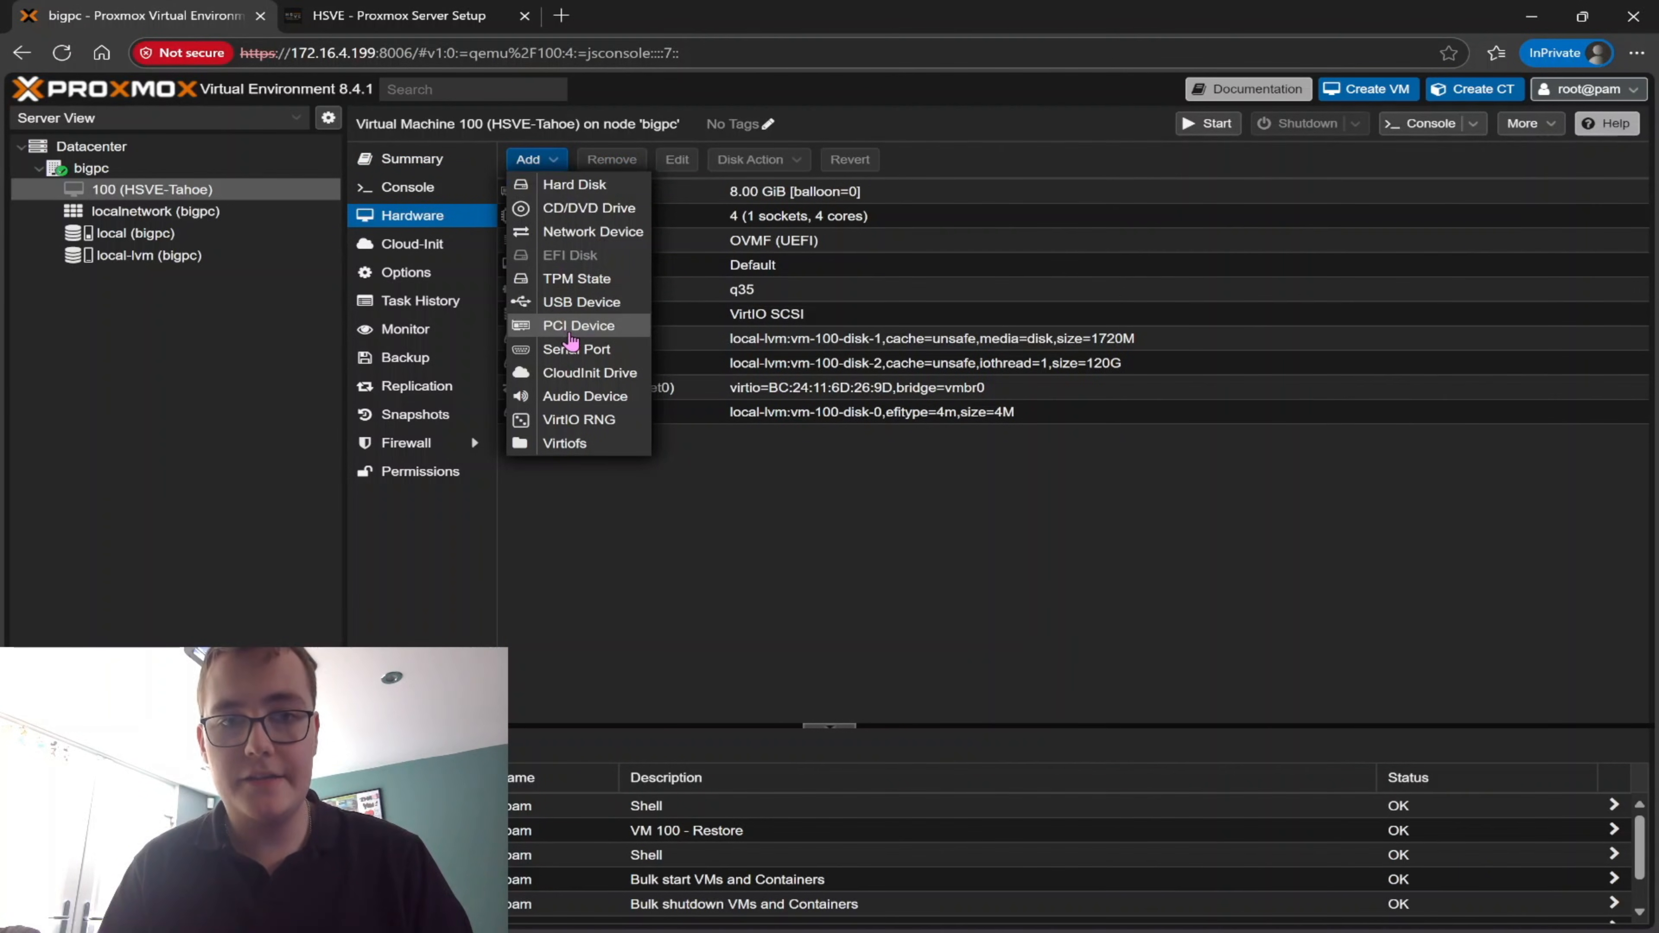
{"action": "left_click", "coordinate": [571, 328]}
{"action": "left_click", "coordinate": [540, 509]}
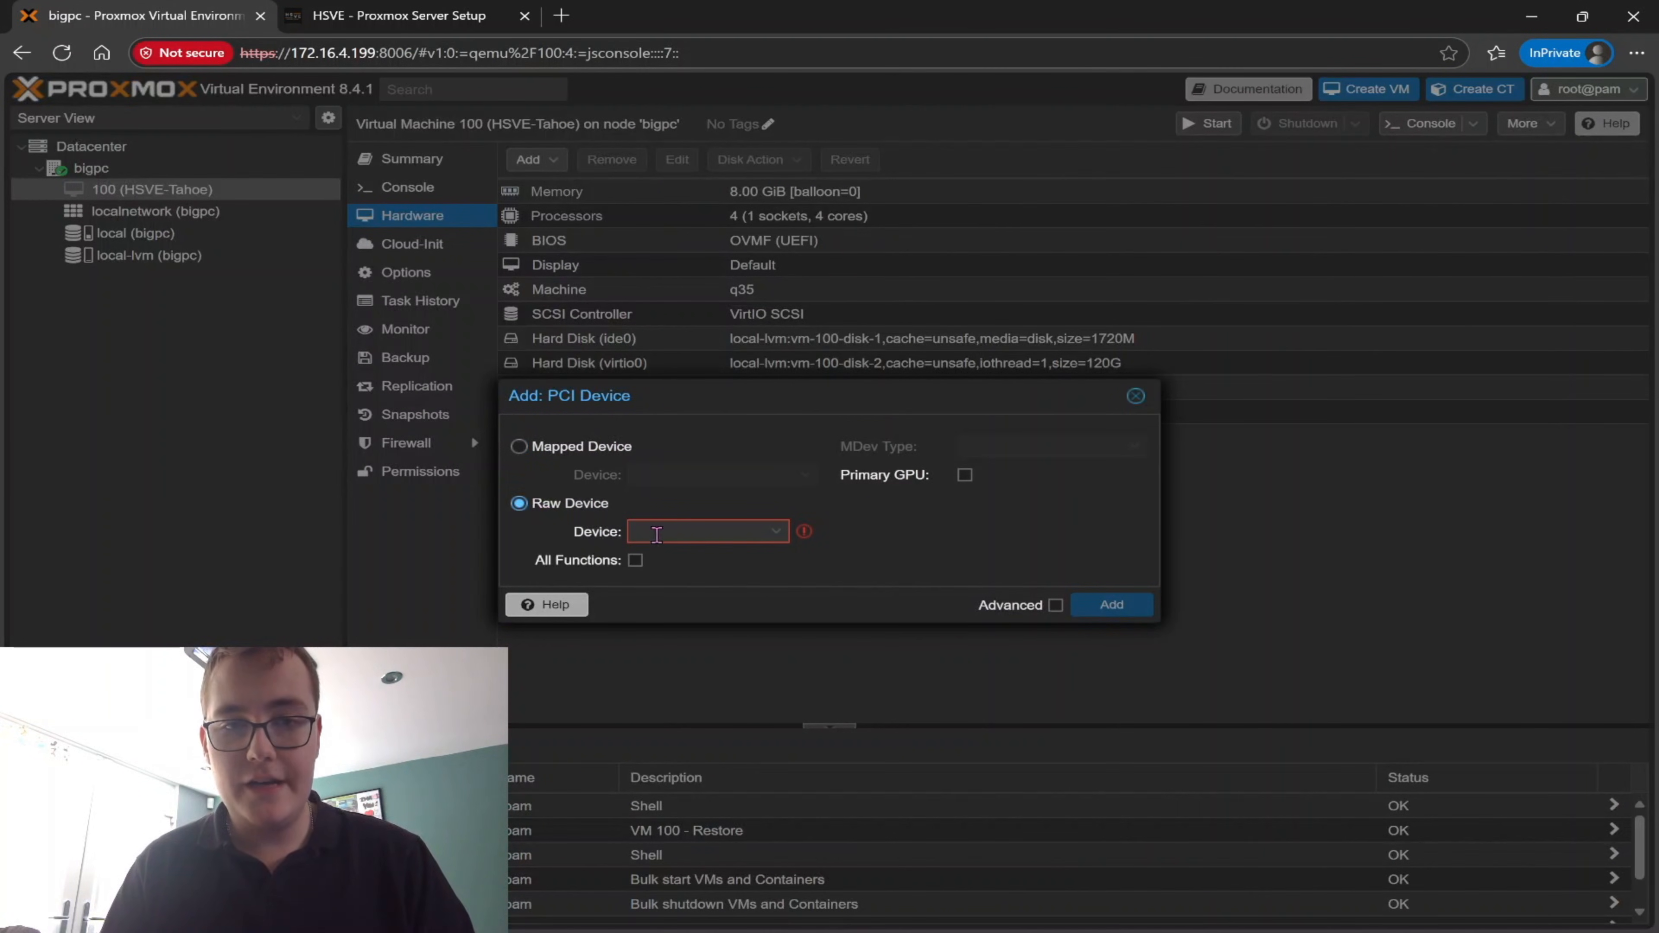
{"action": "left_click", "coordinate": [669, 534]}
{"action": "scroll", "coordinate": [698, 661], "scroll_direction": "down", "scroll_amount": 3}
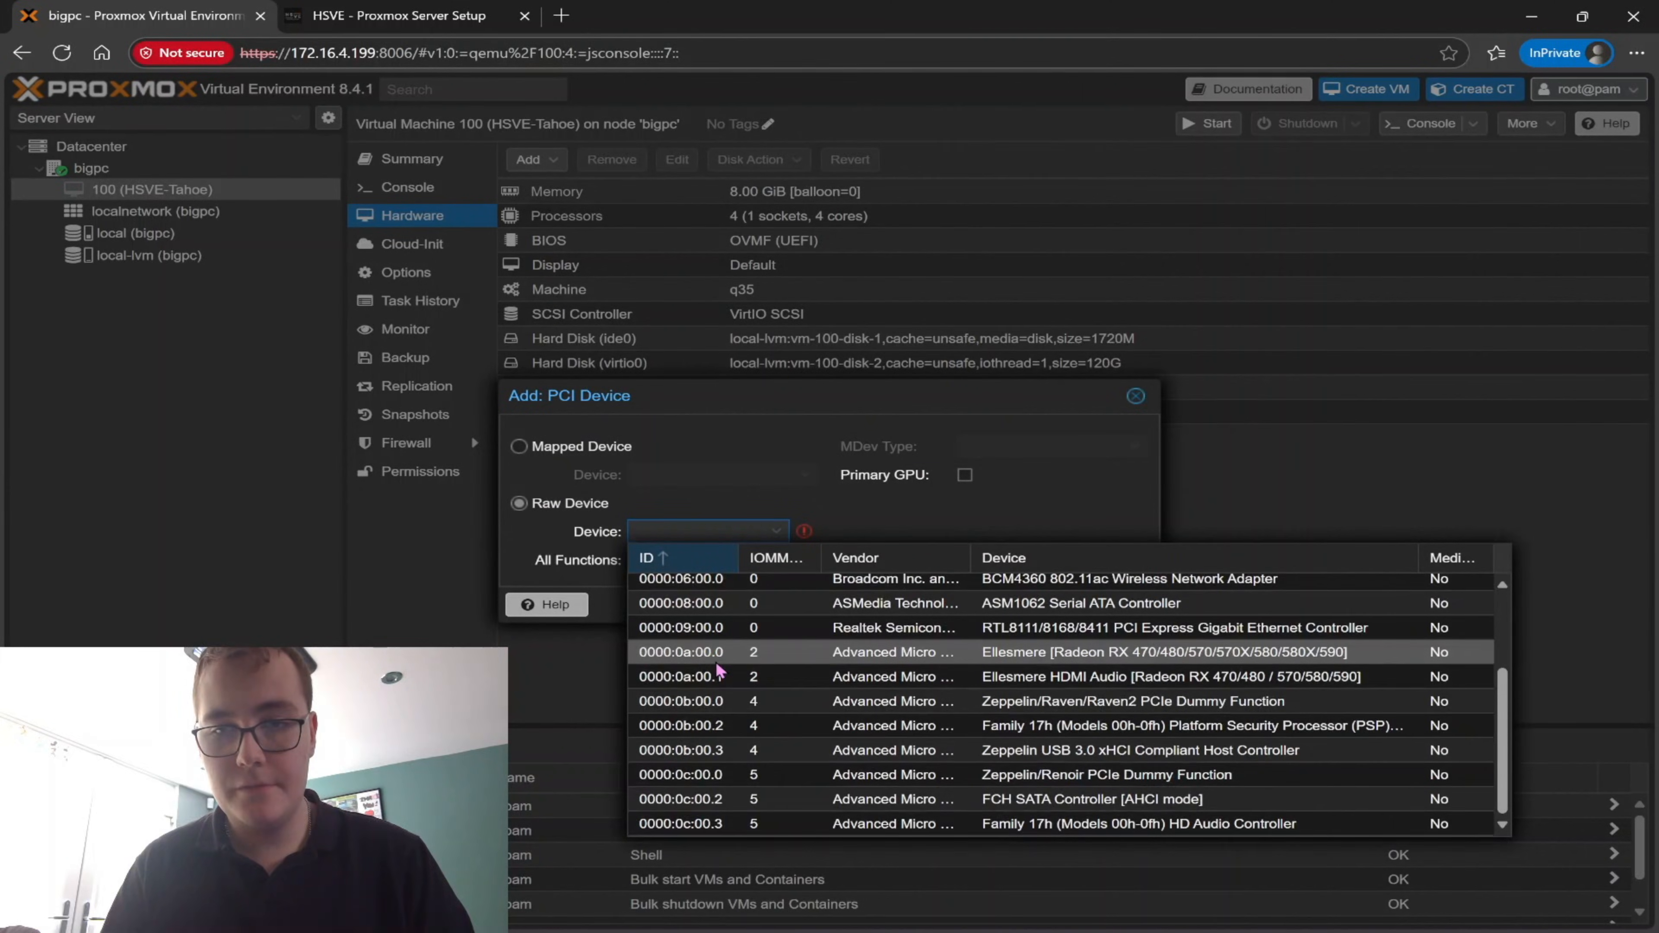
{"action": "left_click", "coordinate": [698, 653]}
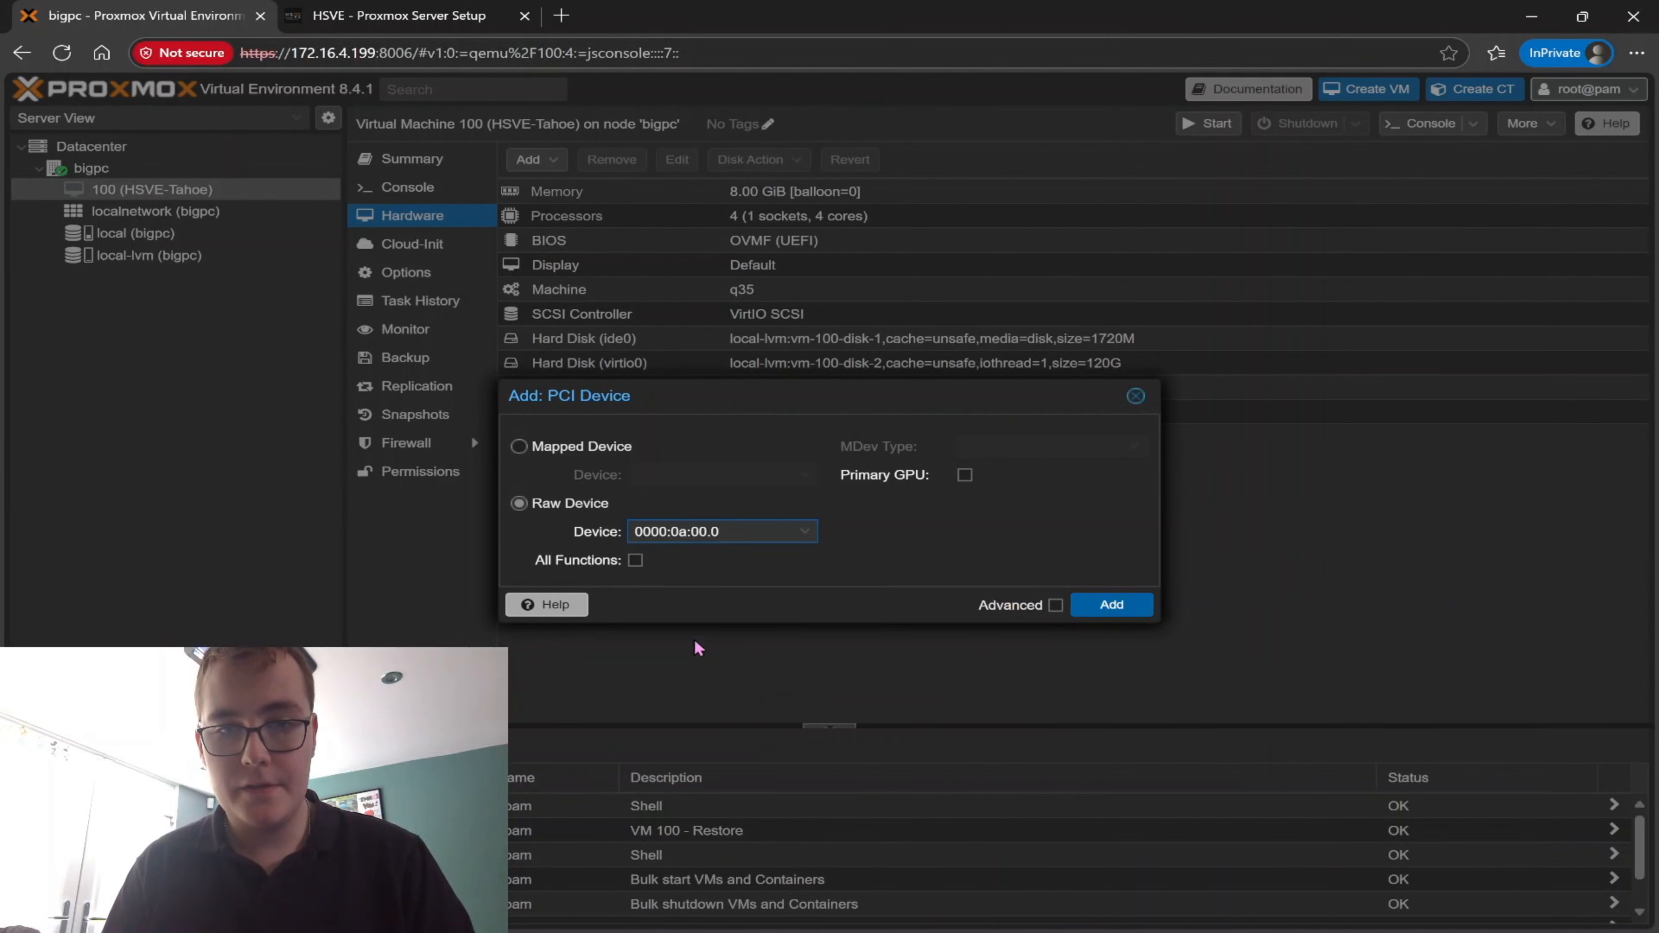
Enable All Functions, PCI-Express and Primary GPU for the passed-through graphics card and add it to the VM
{"action": "left_click", "coordinate": [1027, 607]}
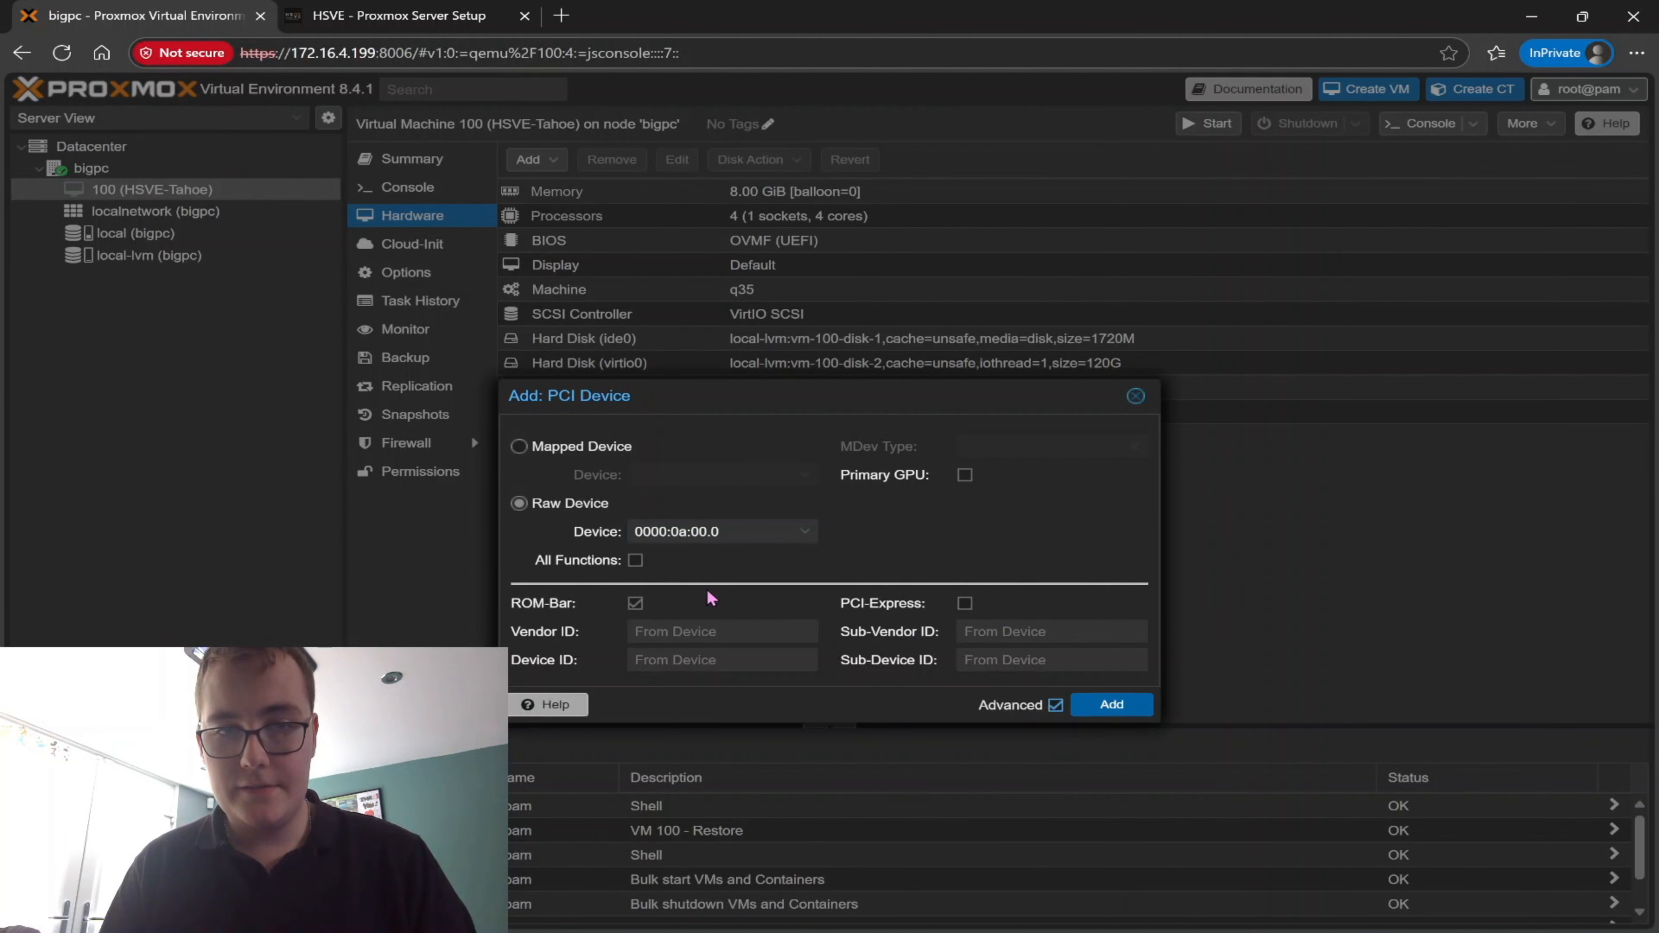
{"action": "left_click", "coordinate": [634, 560]}
{"action": "left_click", "coordinate": [965, 603]}
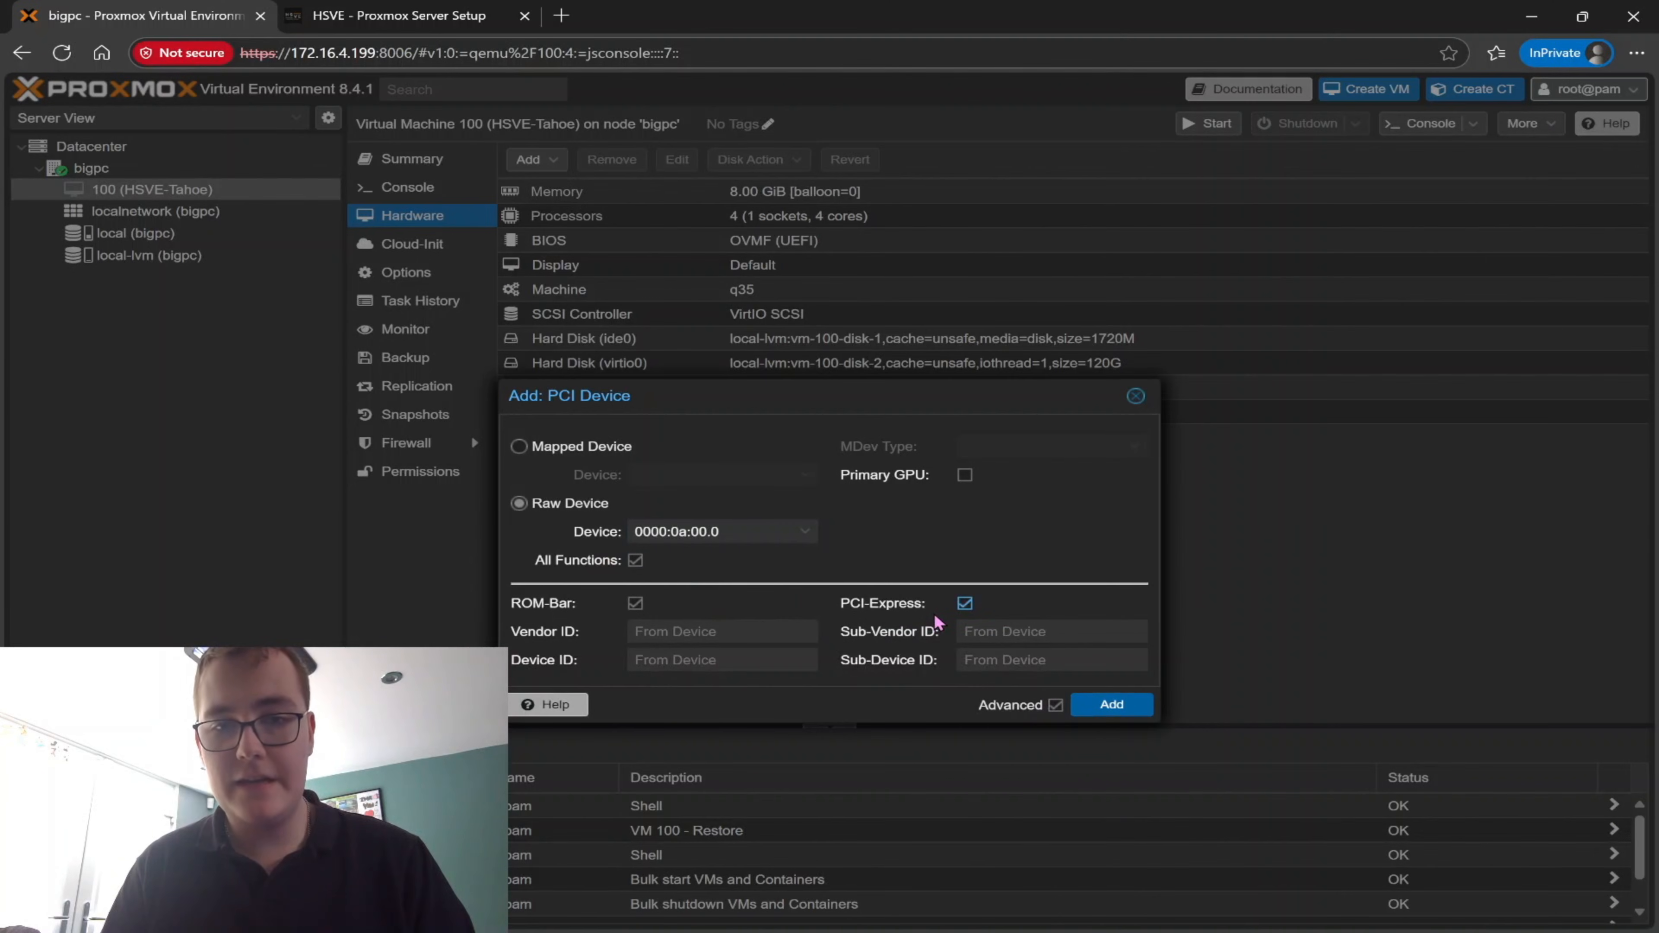
{"action": "left_click", "coordinate": [965, 474]}
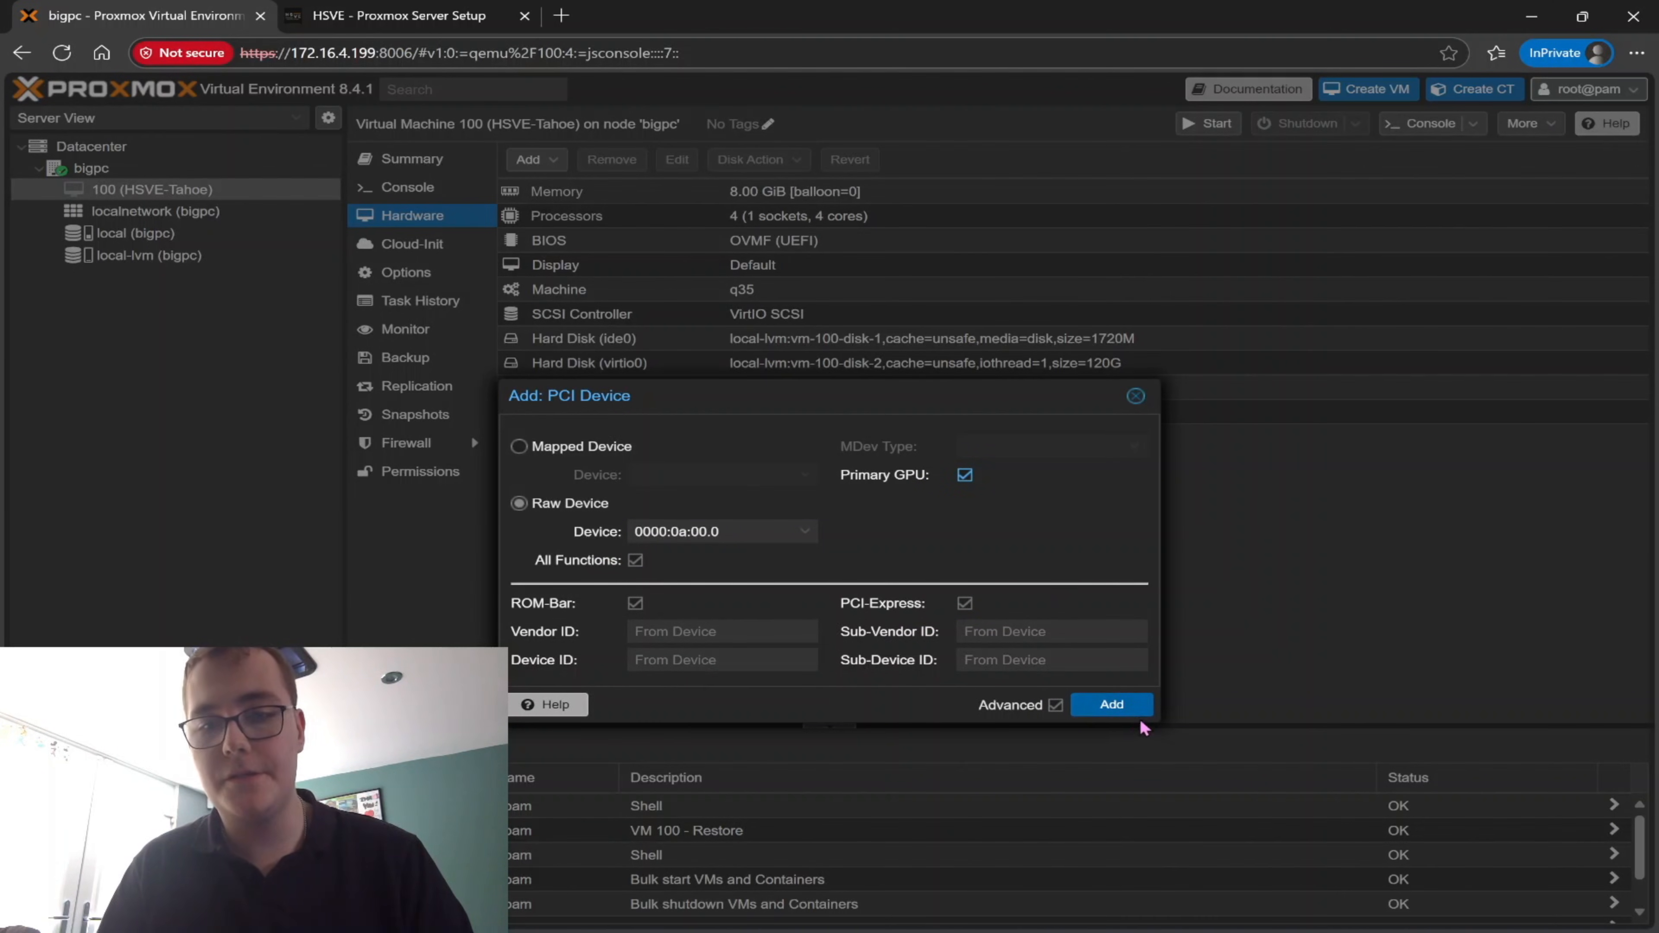
{"action": "left_click", "coordinate": [1122, 713]}
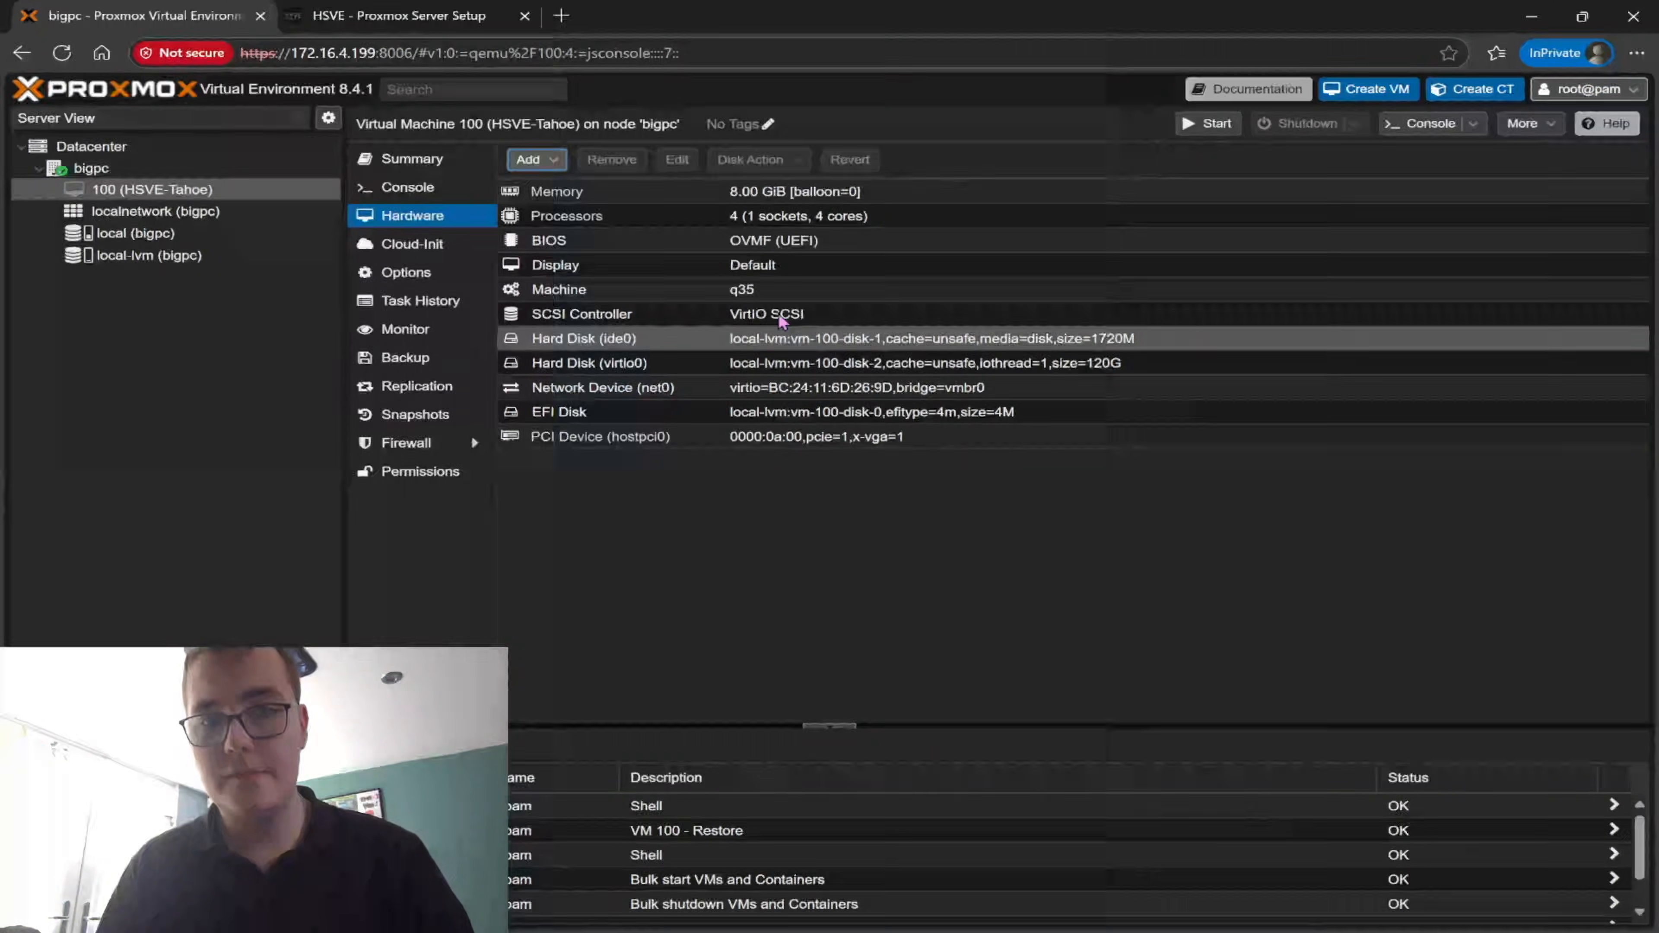
Set the graphic card in VM 100's display hardware to none
{"action": "double_click", "coordinate": [751, 264]}
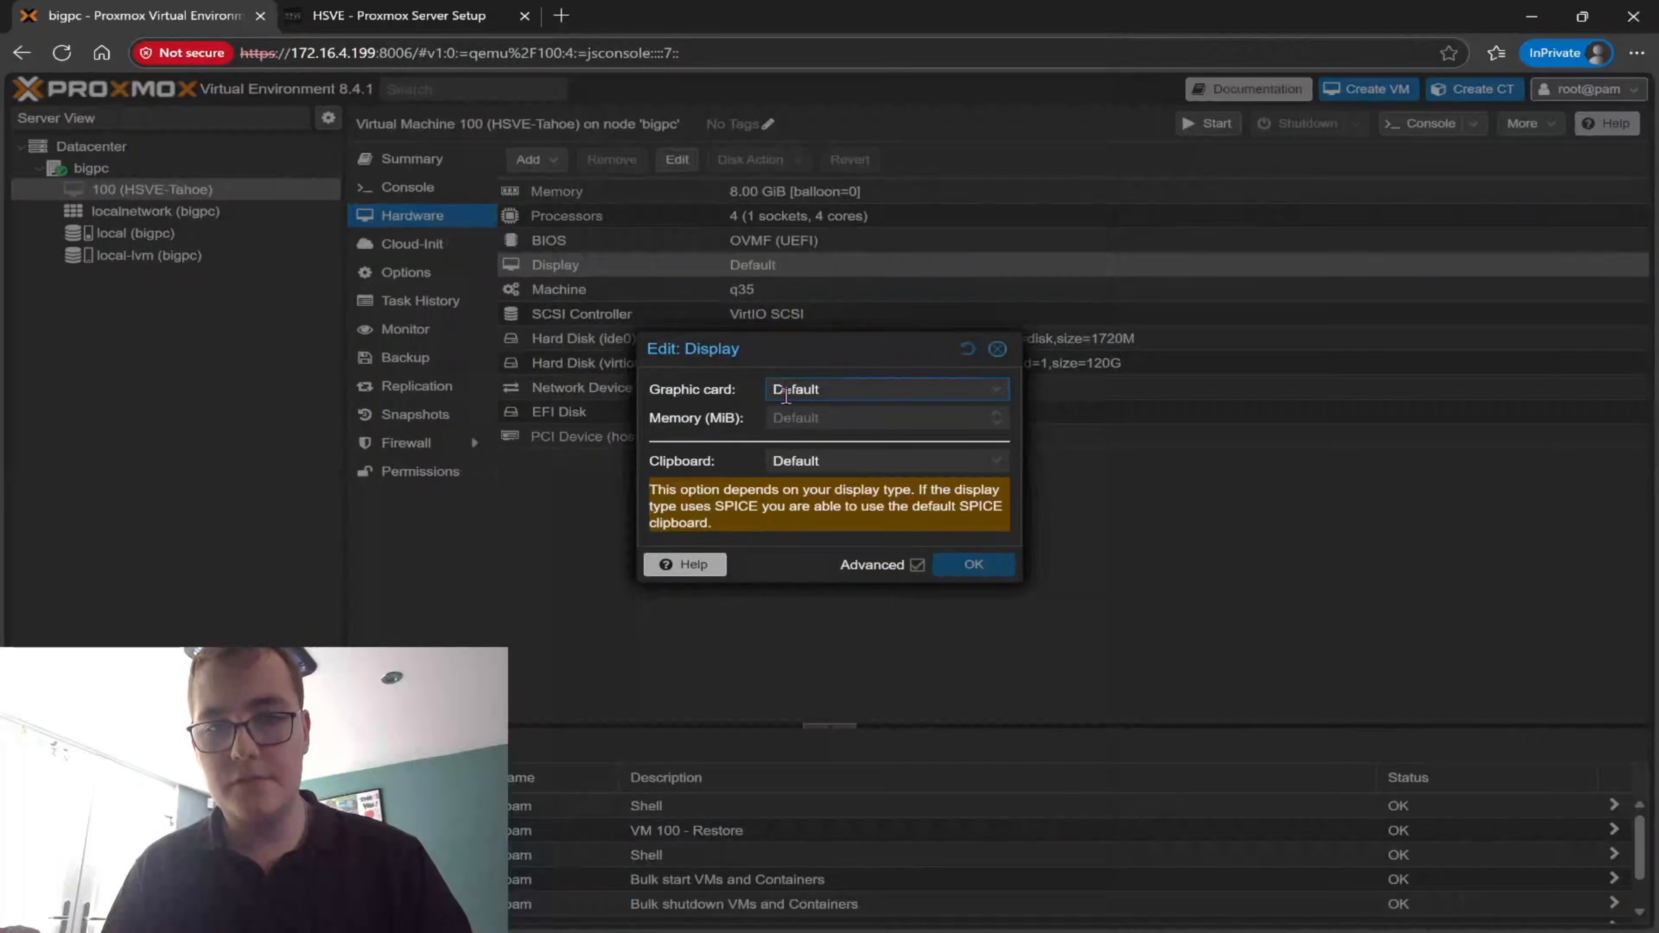
{"action": "left_click", "coordinate": [812, 391]}
{"action": "scroll", "coordinate": [844, 563], "scroll_direction": "down", "scroll_amount": 1}
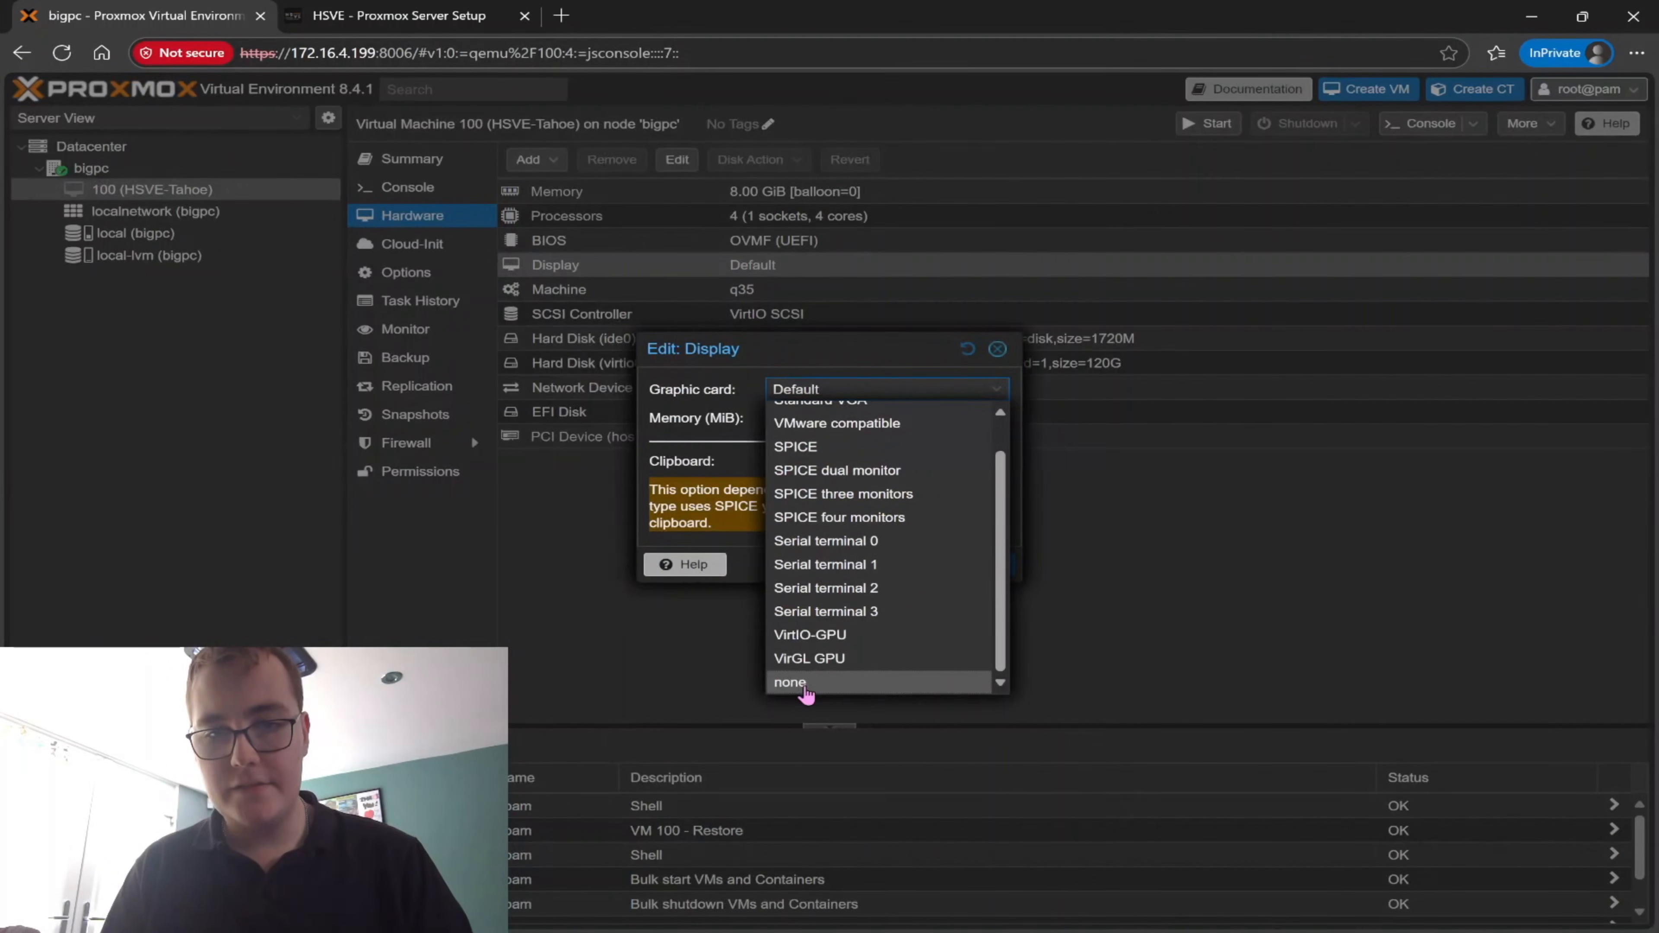
{"action": "left_click", "coordinate": [800, 686]}
{"action": "left_click", "coordinate": [991, 508]}
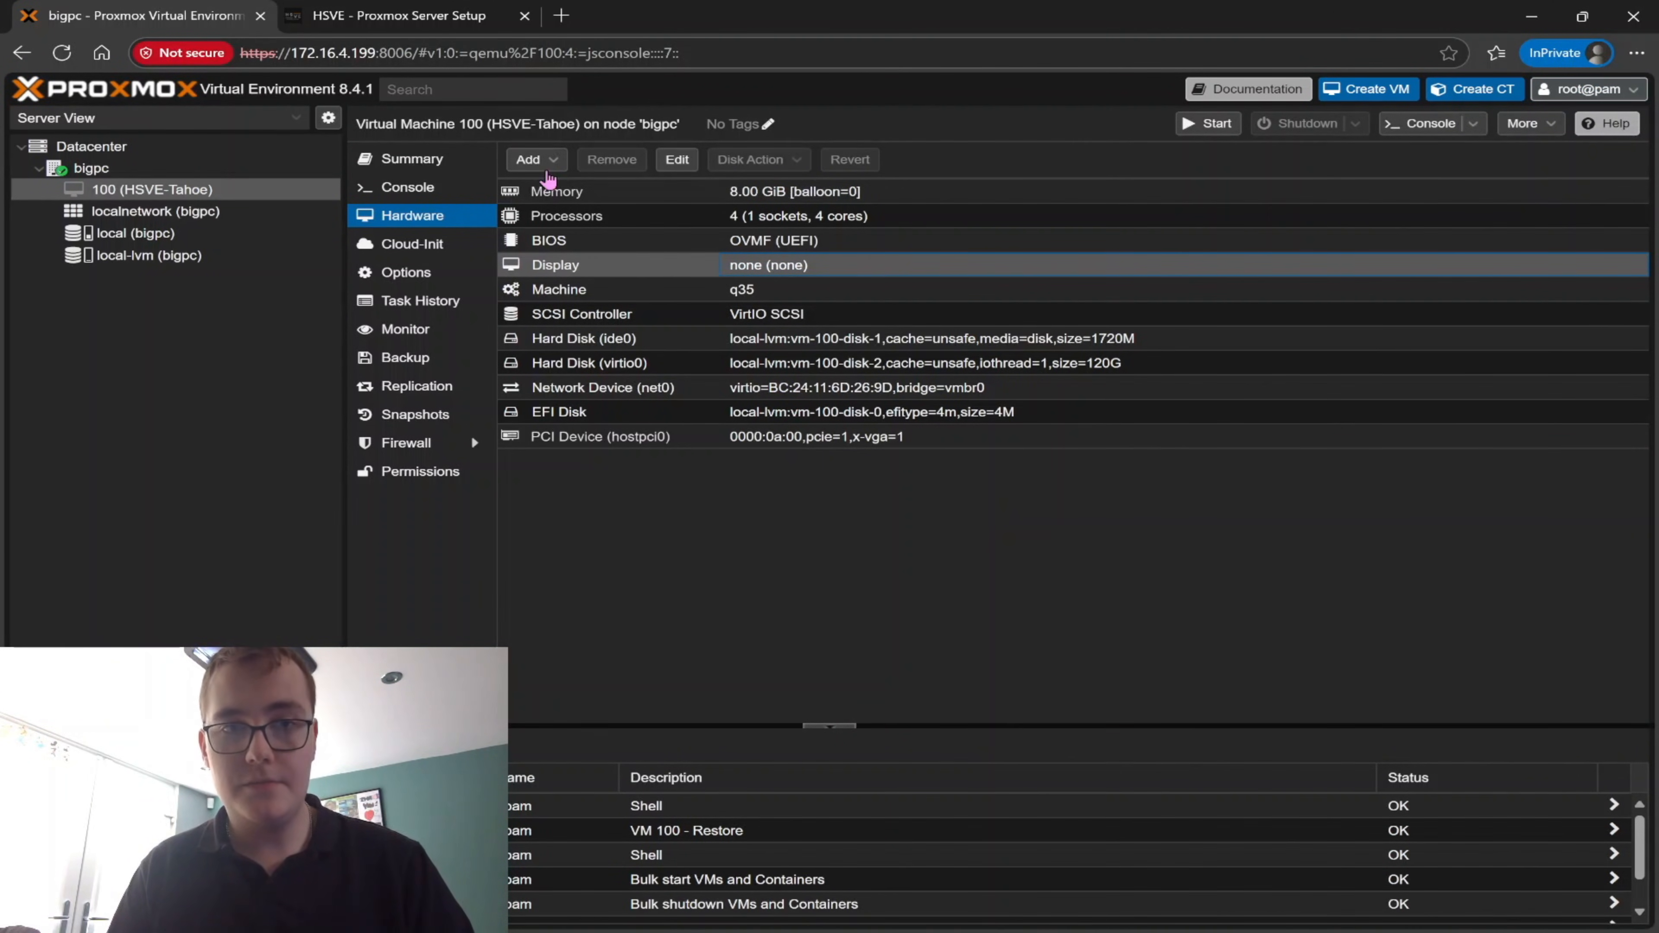
{"action": "left_click", "coordinate": [530, 160]}
{"action": "left_click", "coordinate": [567, 330]}
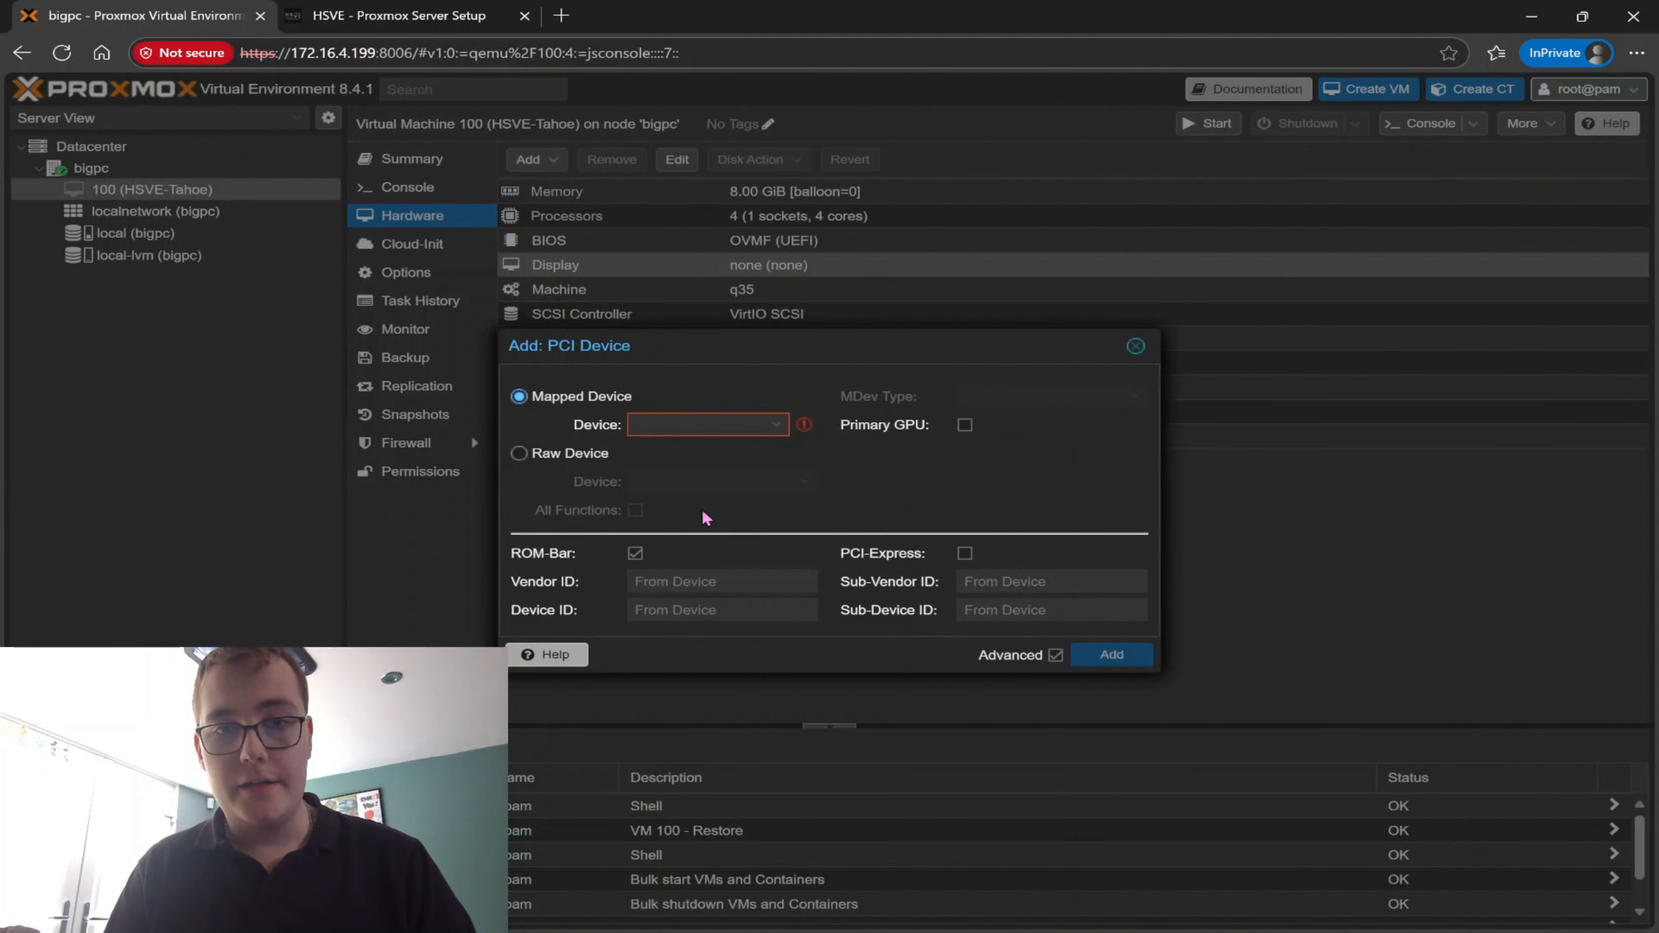
{"action": "left_click", "coordinate": [548, 455]}
{"action": "left_click", "coordinate": [661, 479]}
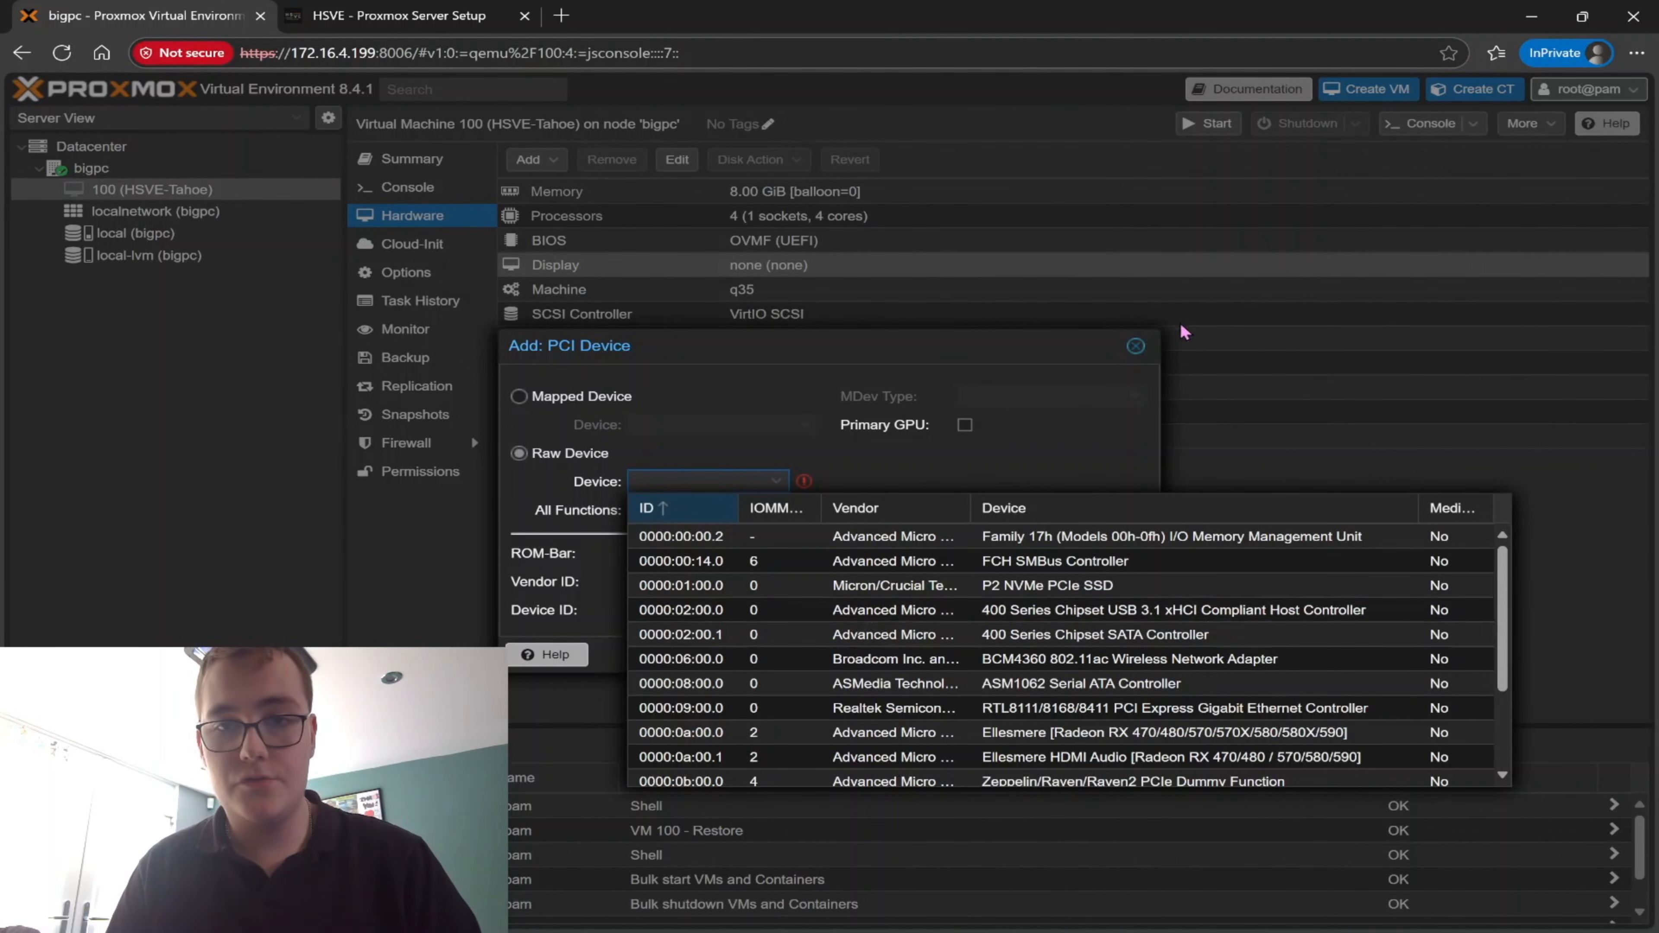
{"action": "left_click", "coordinate": [1135, 345]}
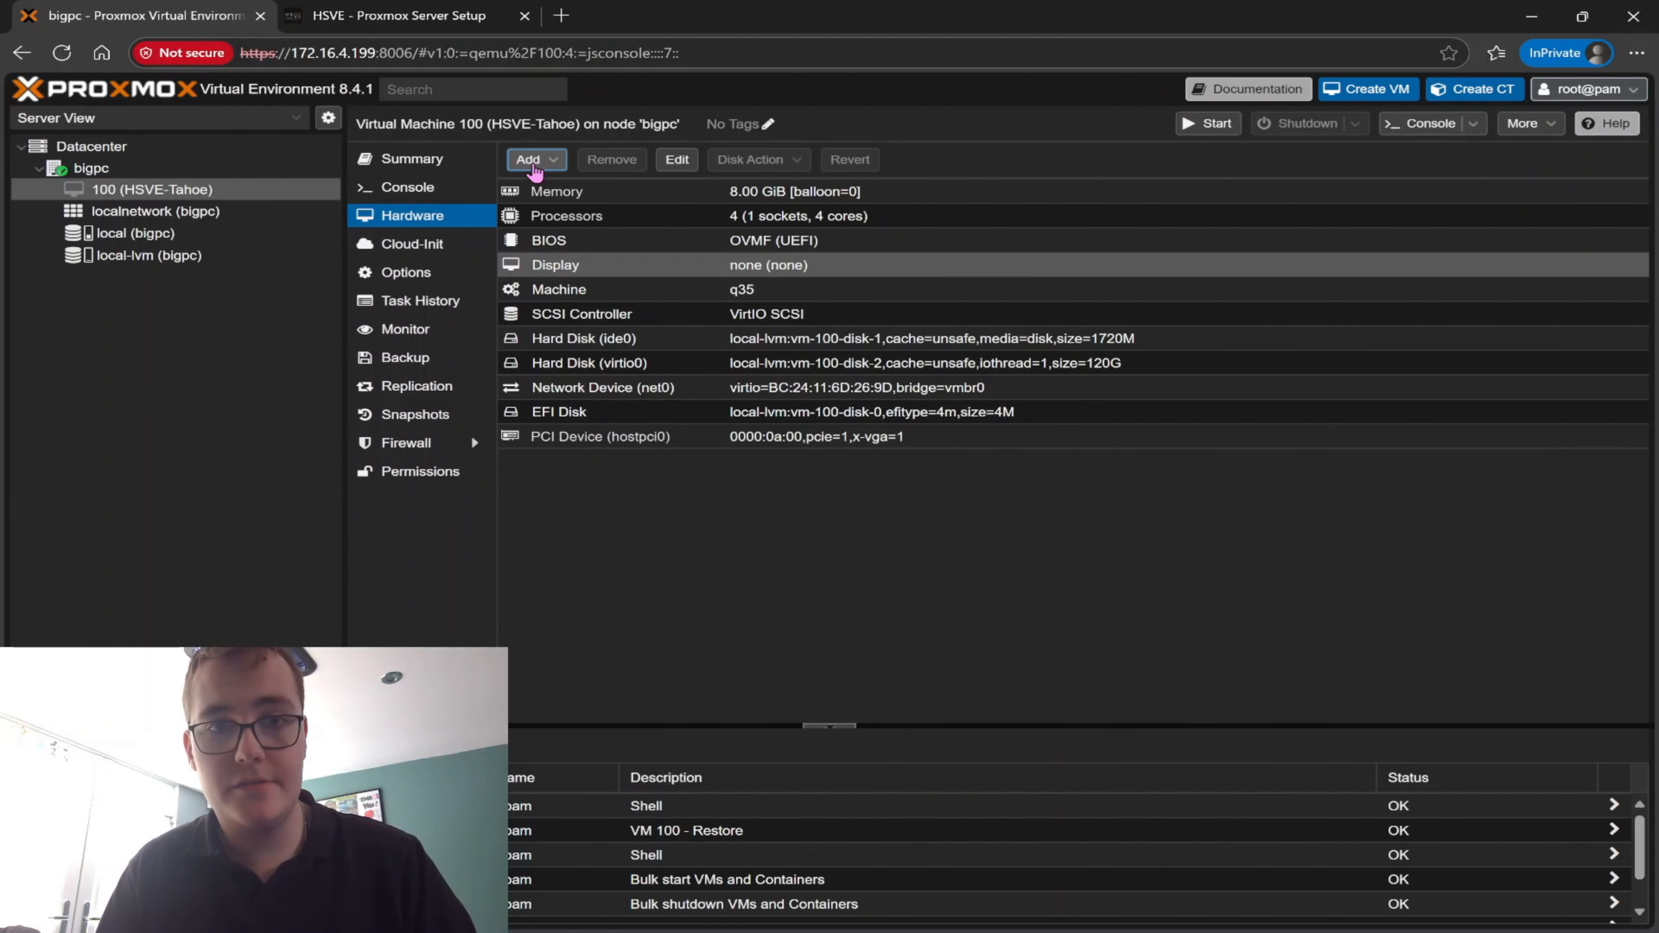
Add a USB device to VM 100 by USB port, passing through the 2.4G Mouse on port 1-1
{"action": "left_click", "coordinate": [533, 162]}
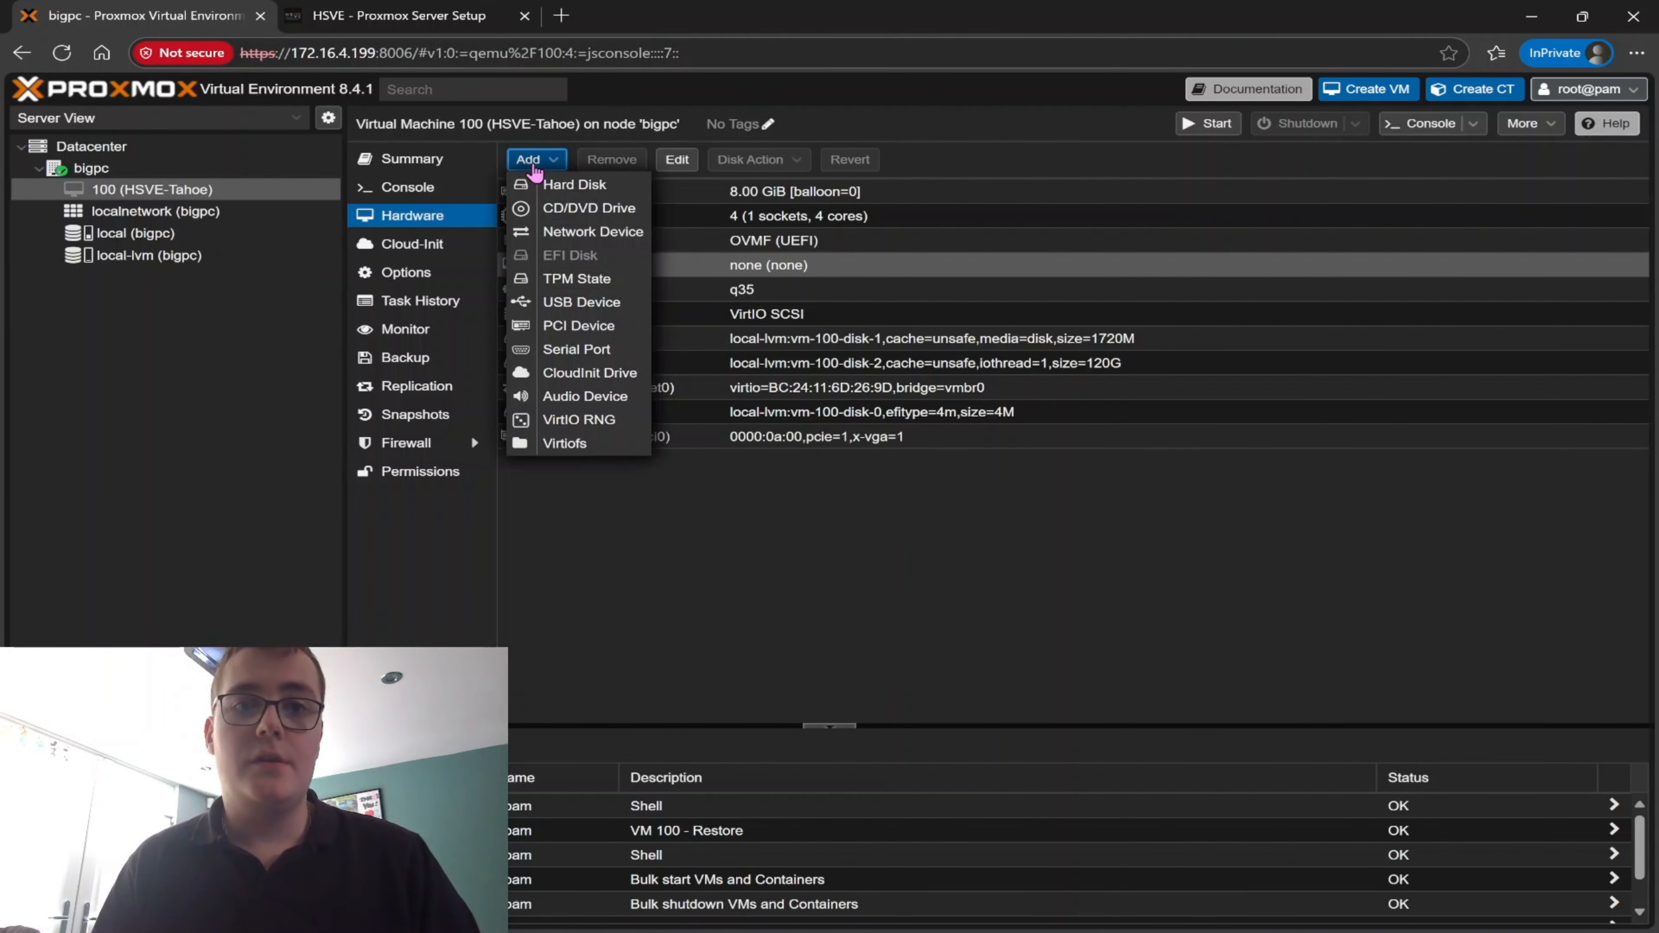
{"action": "left_click", "coordinate": [567, 309]}
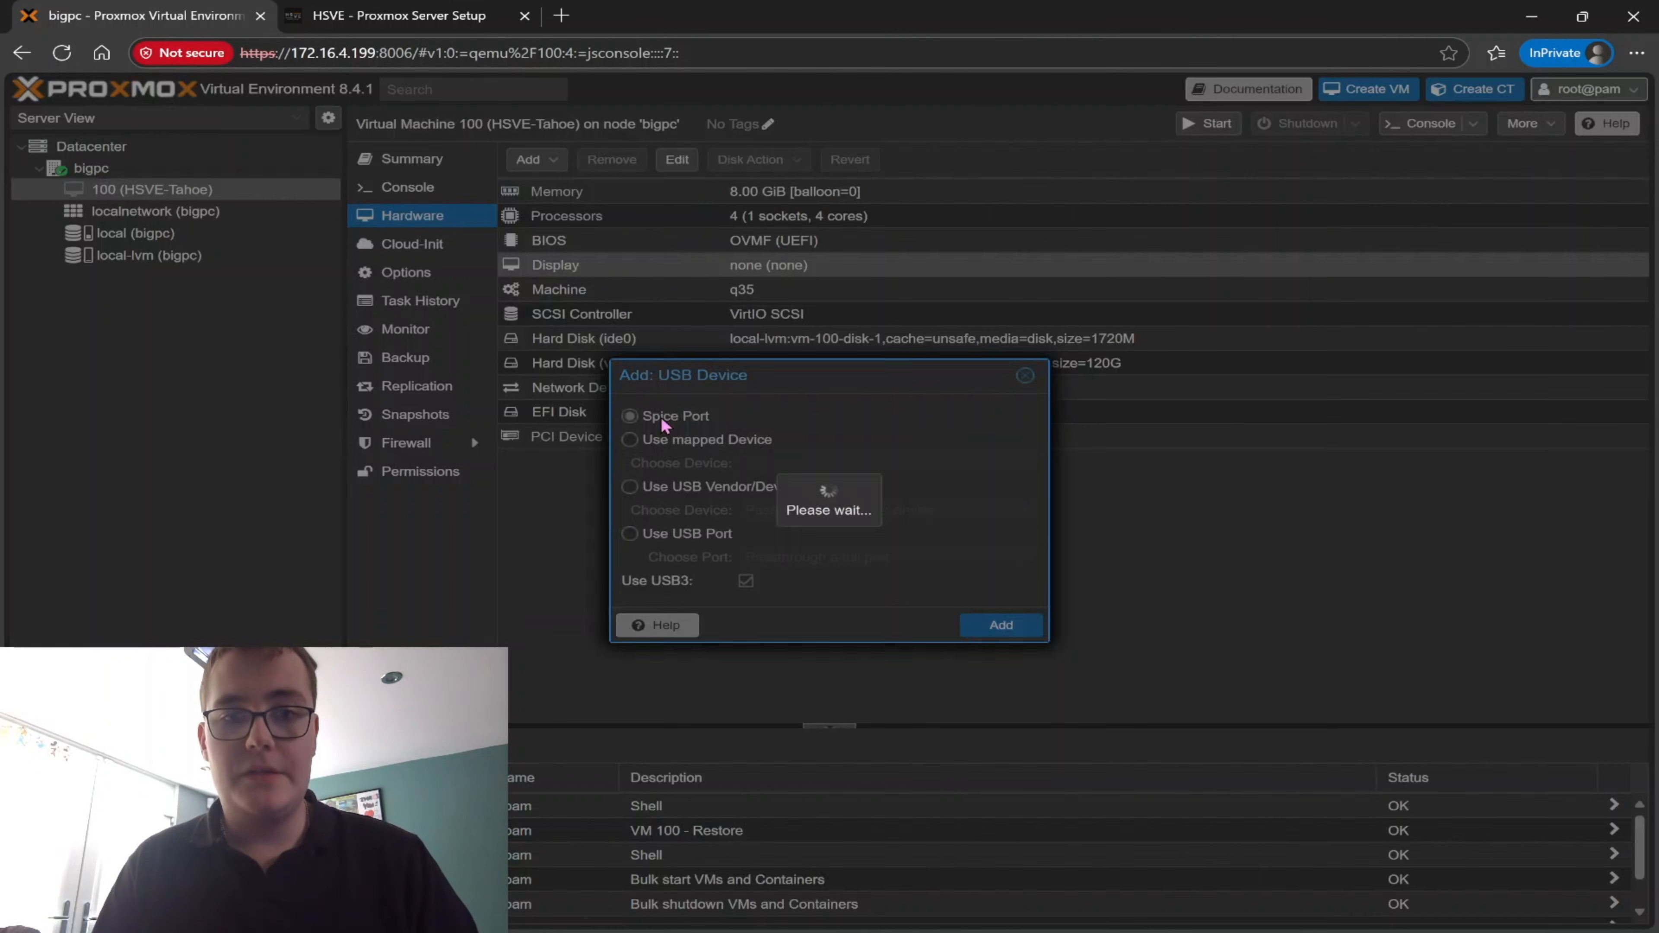
{"action": "left_click", "coordinate": [660, 535]}
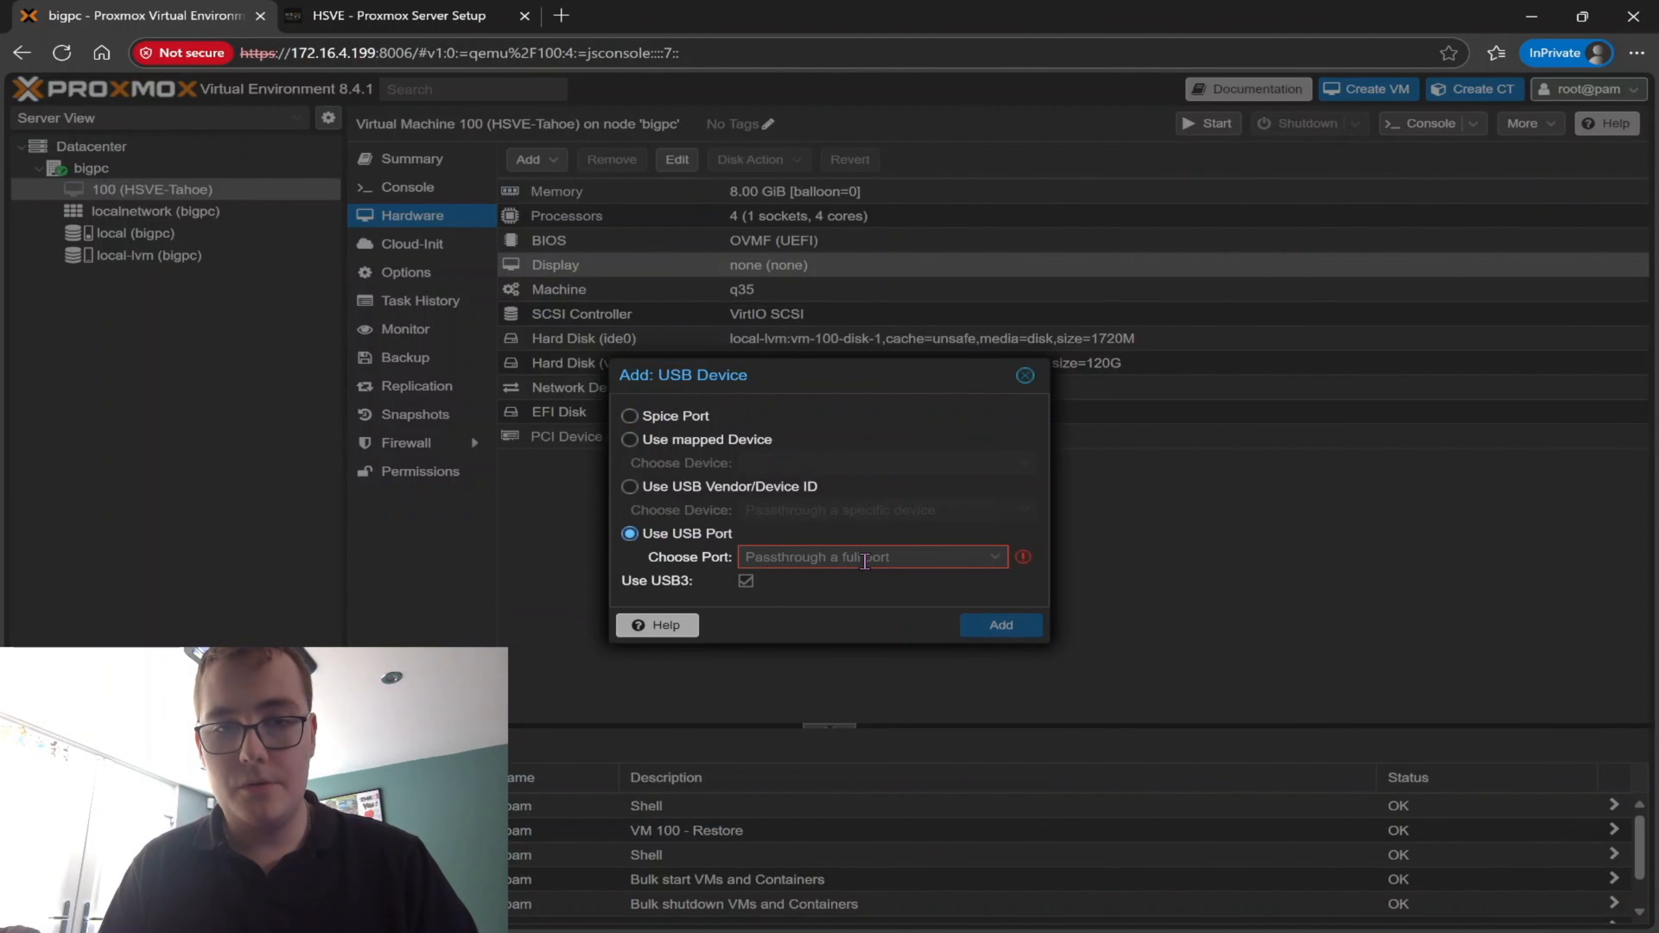
{"action": "left_click", "coordinate": [863, 557]}
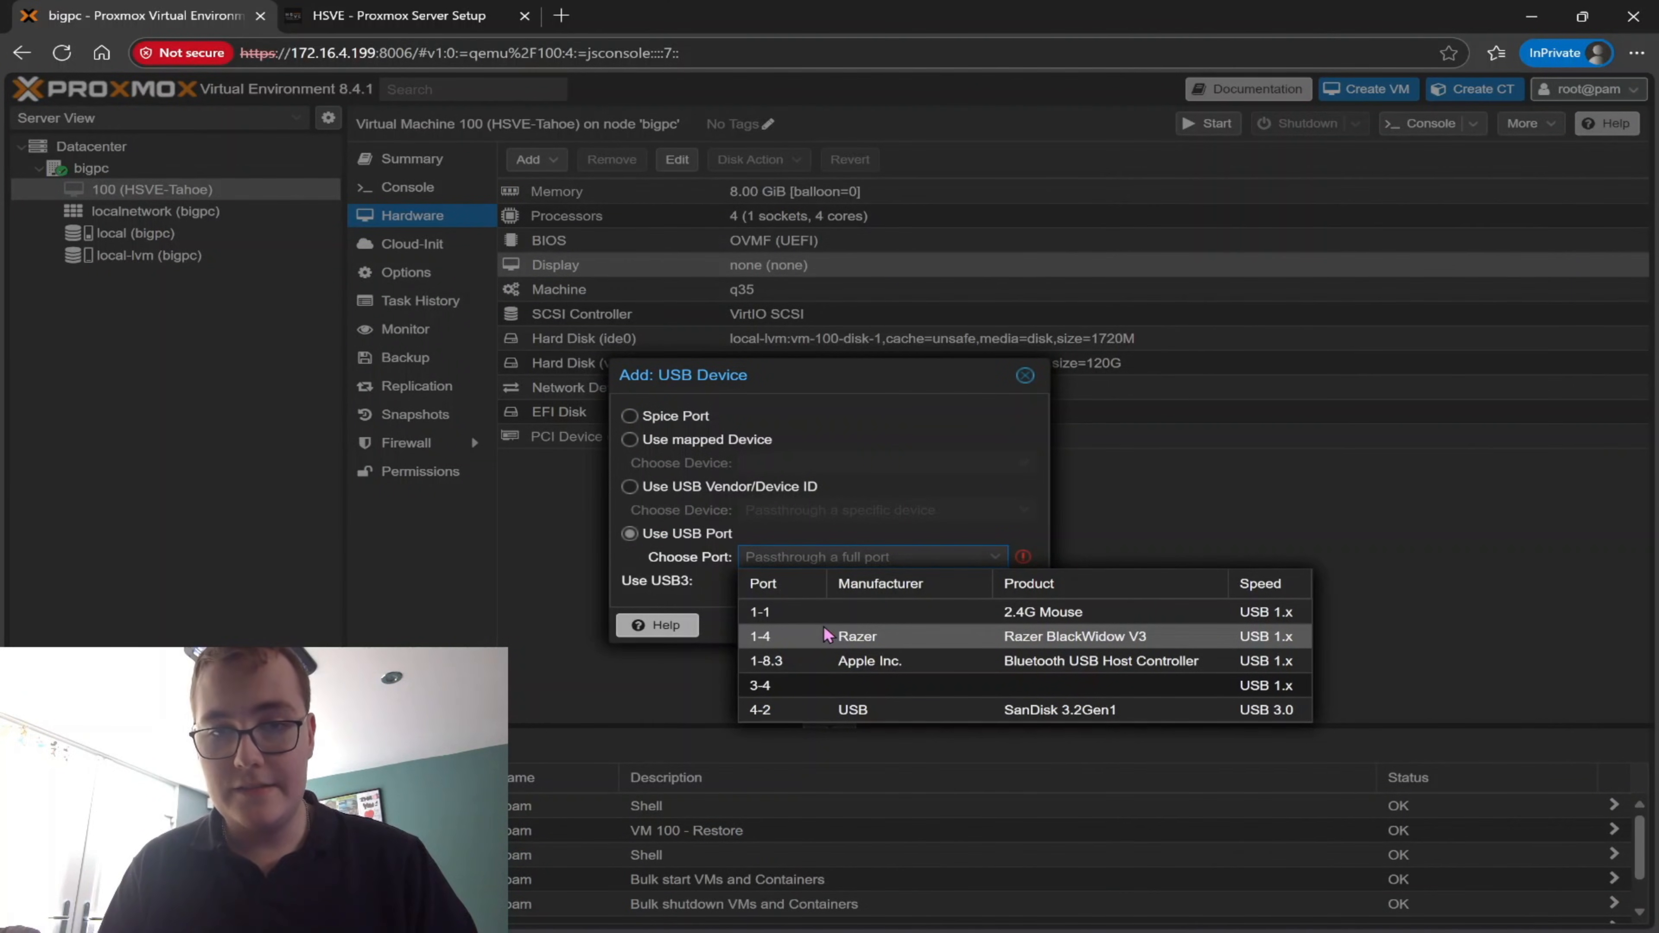
{"action": "left_click", "coordinate": [841, 617]}
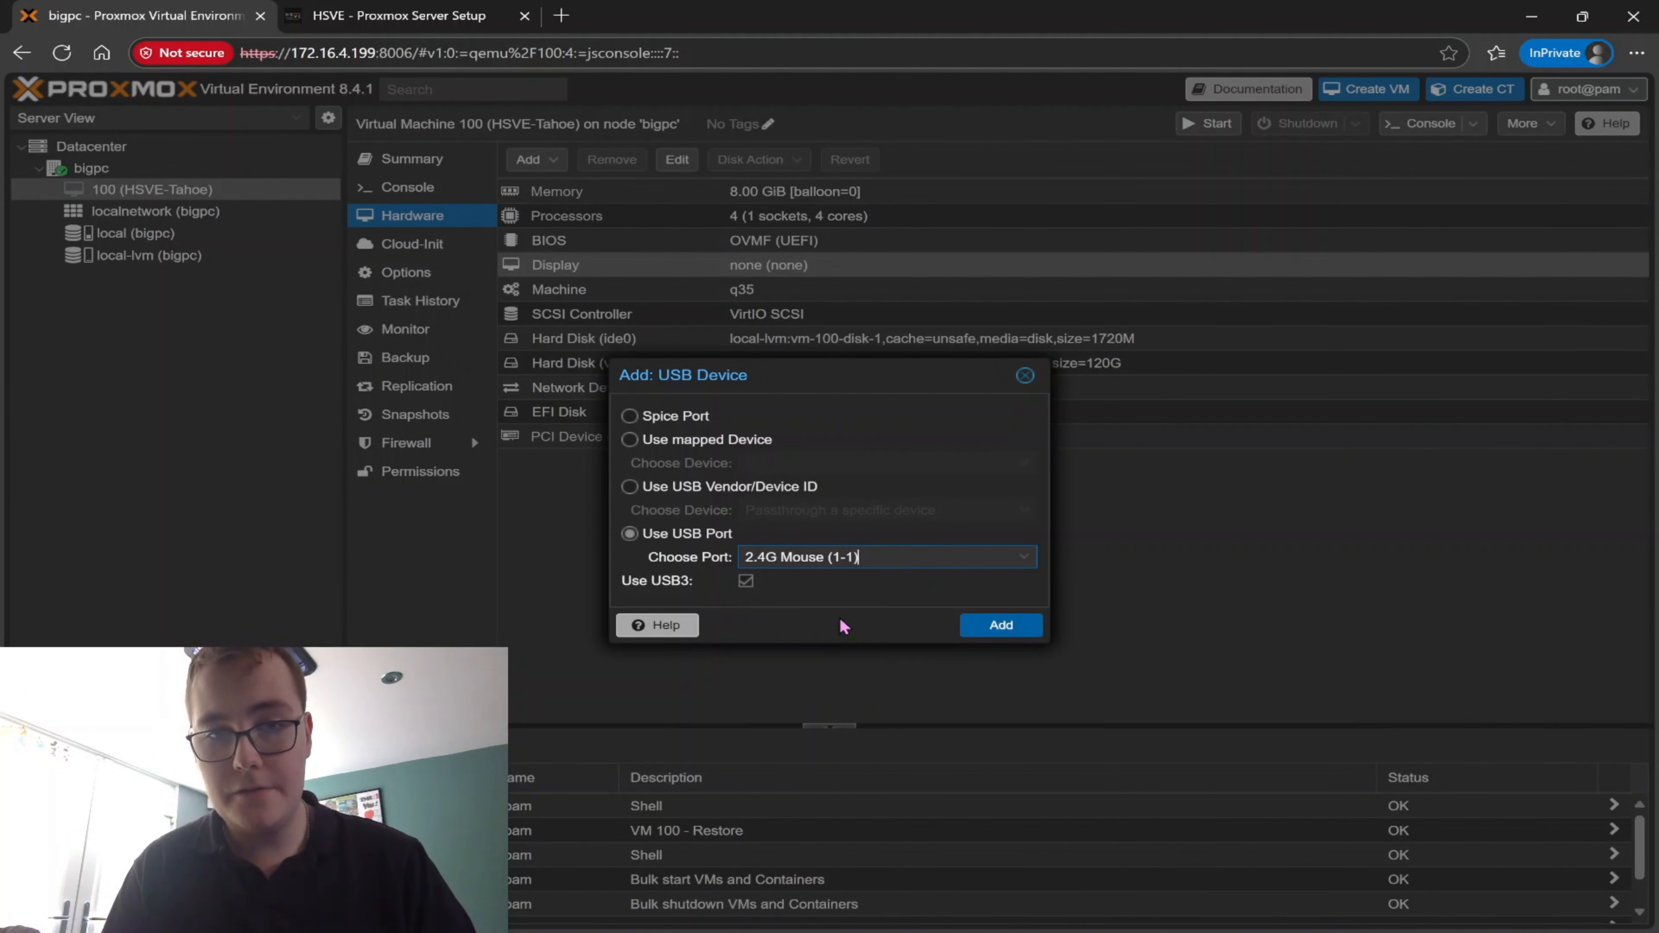
{"action": "left_click", "coordinate": [993, 624]}
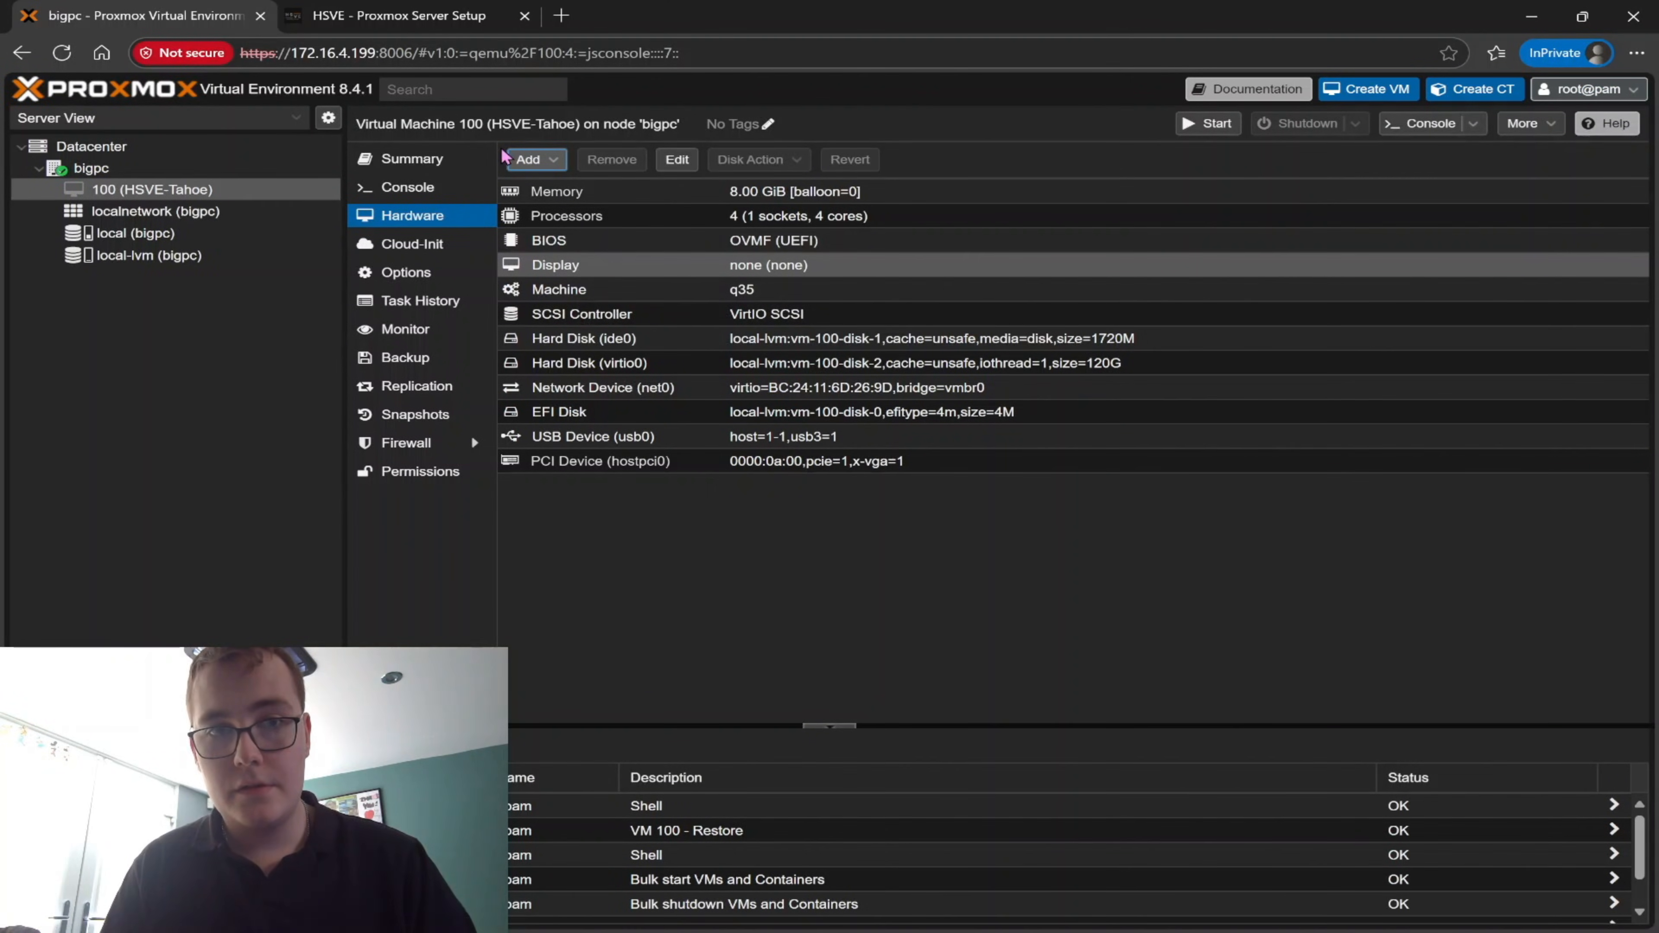
Pass the Razer BlackWidow V3 keyboard on USB port 1-4 through to VM 100
{"action": "left_click", "coordinate": [529, 160]}
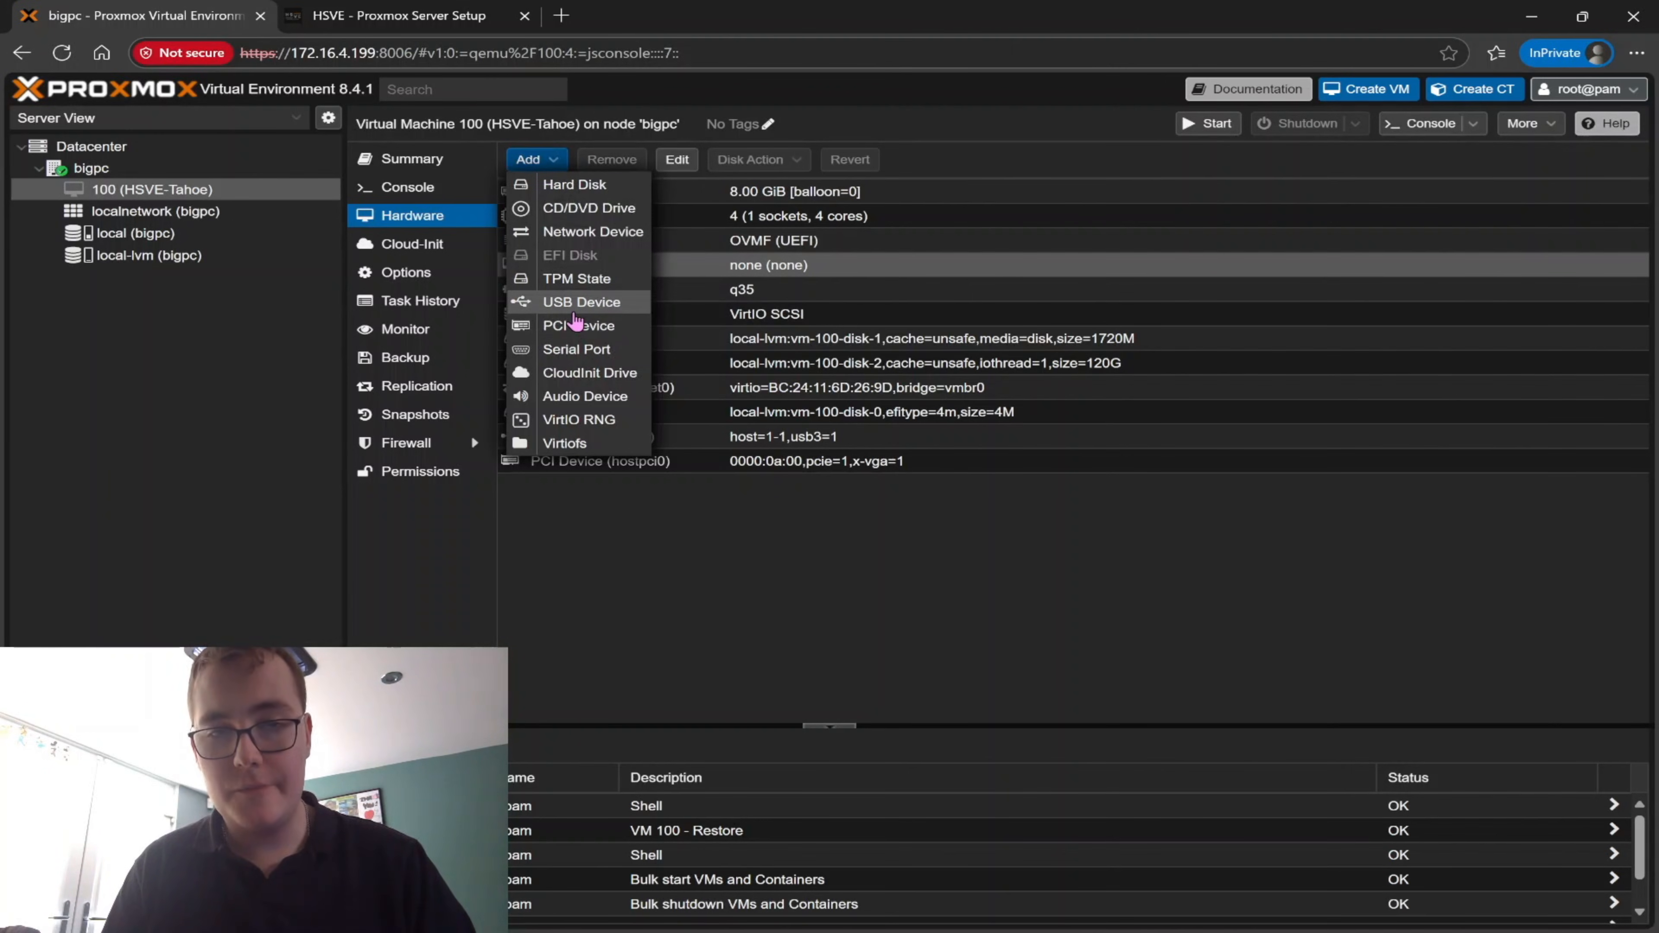
{"action": "left_click", "coordinate": [579, 302]}
{"action": "left_click", "coordinate": [660, 533]}
{"action": "left_click", "coordinate": [845, 560]}
{"action": "left_click", "coordinate": [851, 635]}
{"action": "left_click", "coordinate": [993, 625]}
Pass the SanDisk 3.2Gen1 drive on USB port 4-2 through to VM 100 and open the VM's summary
{"action": "left_click", "coordinate": [530, 159]}
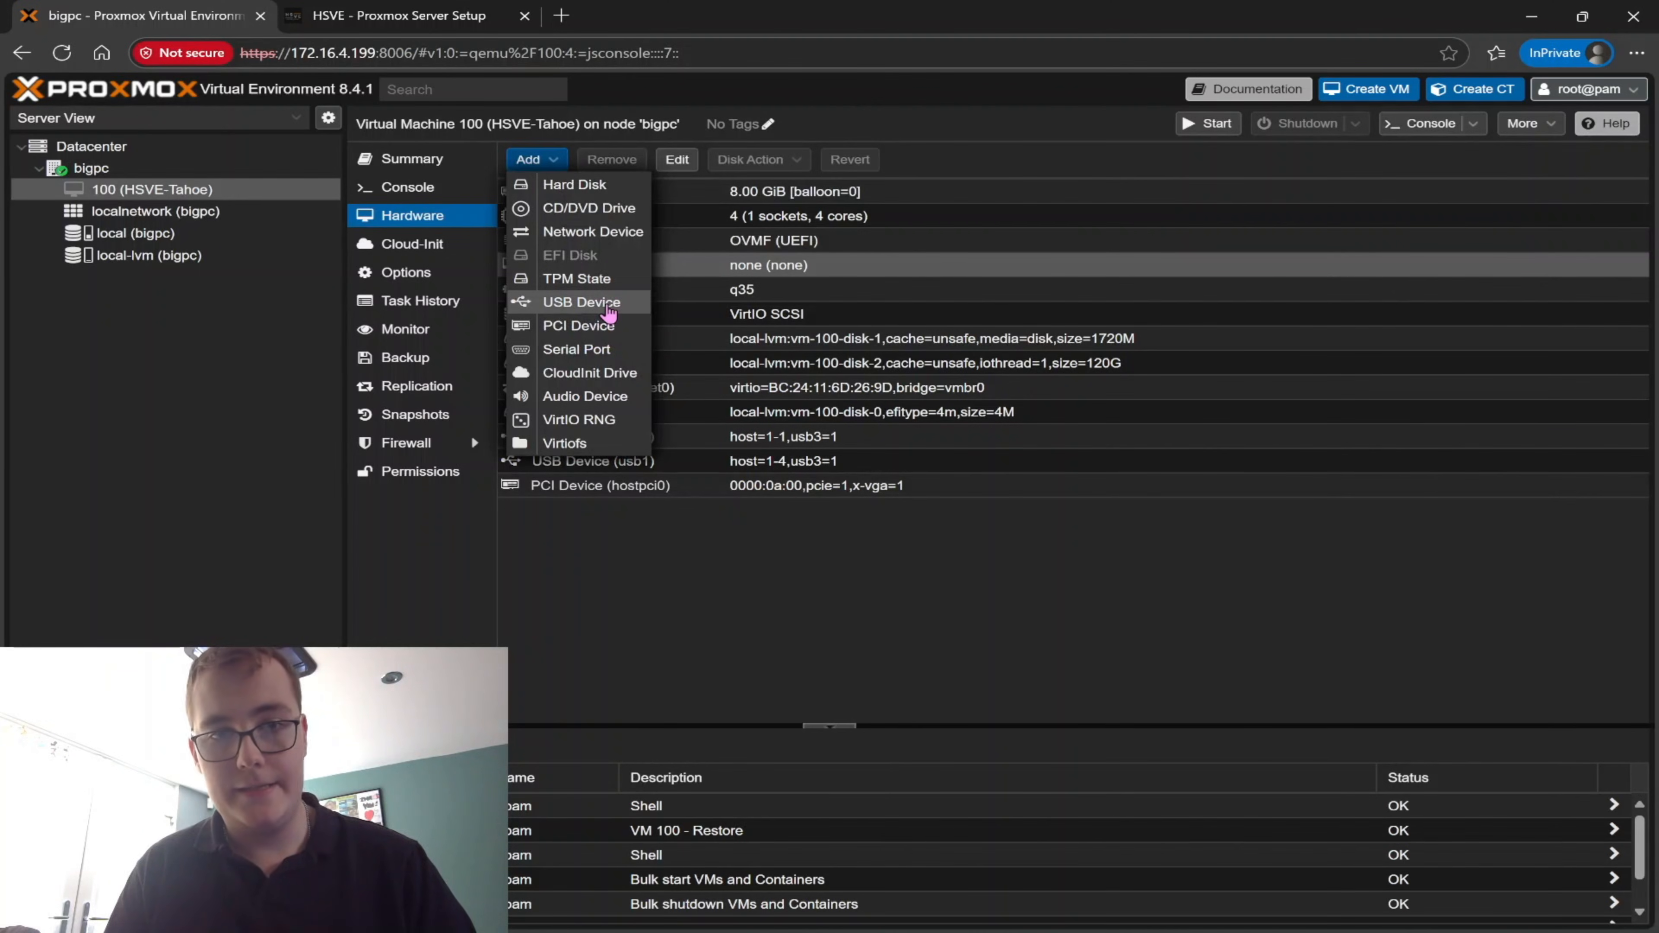
{"action": "left_click", "coordinate": [582, 302]}
{"action": "left_click", "coordinate": [654, 533]}
{"action": "left_click", "coordinate": [818, 557]}
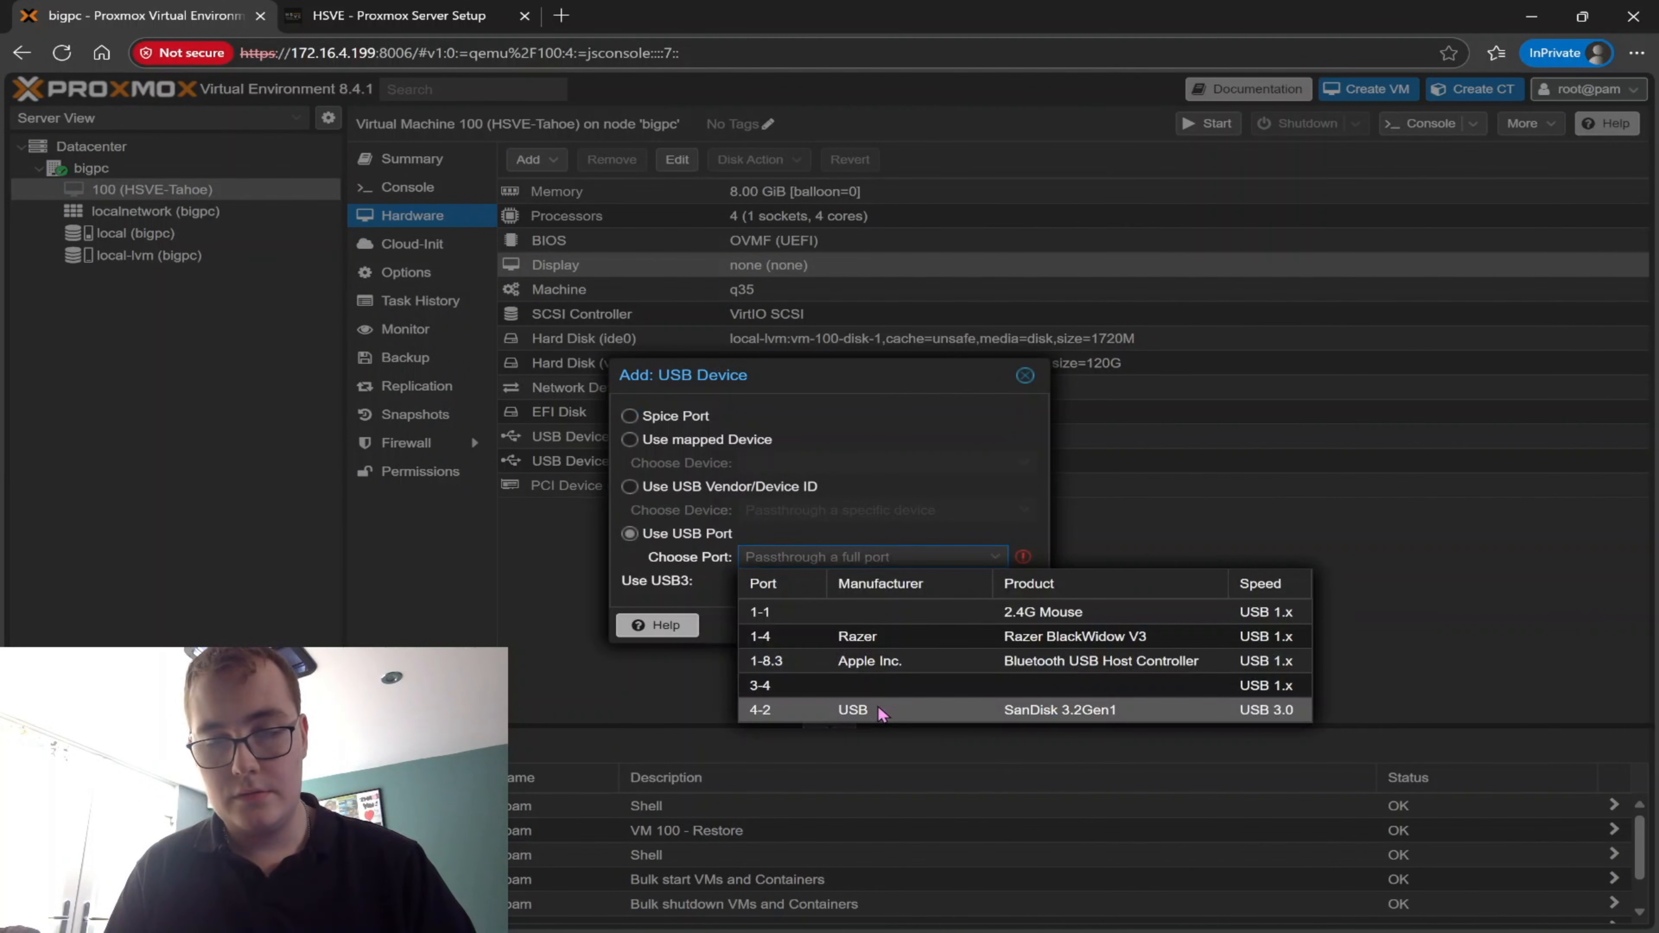
{"action": "left_click", "coordinate": [902, 711]}
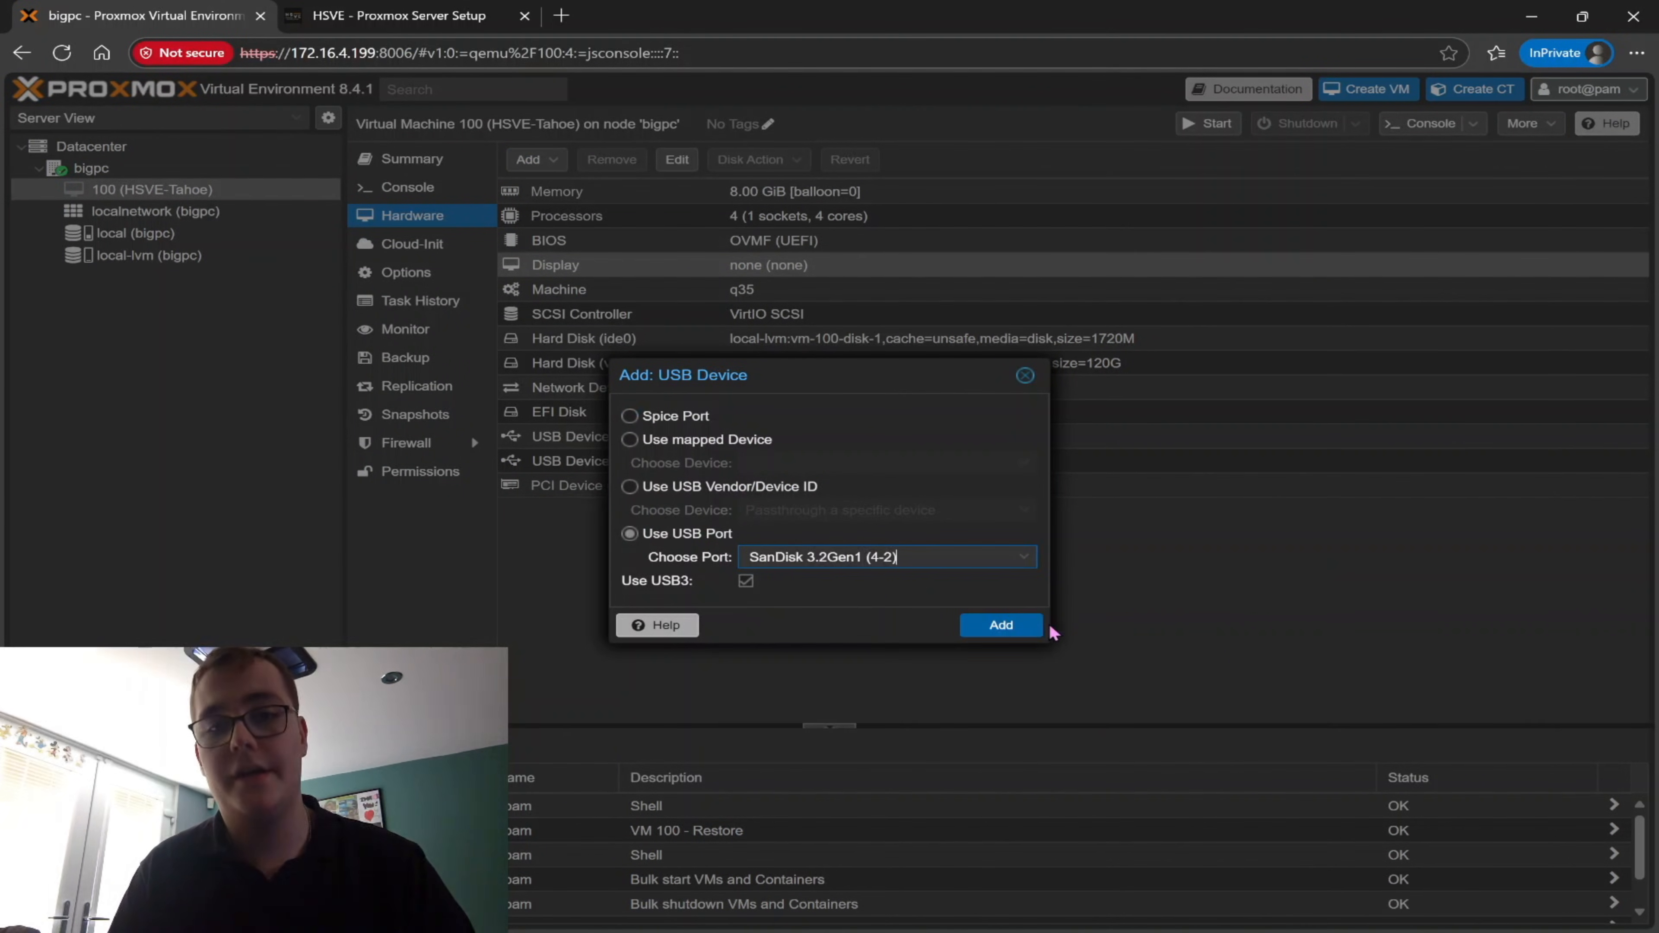
{"action": "left_click", "coordinate": [996, 624]}
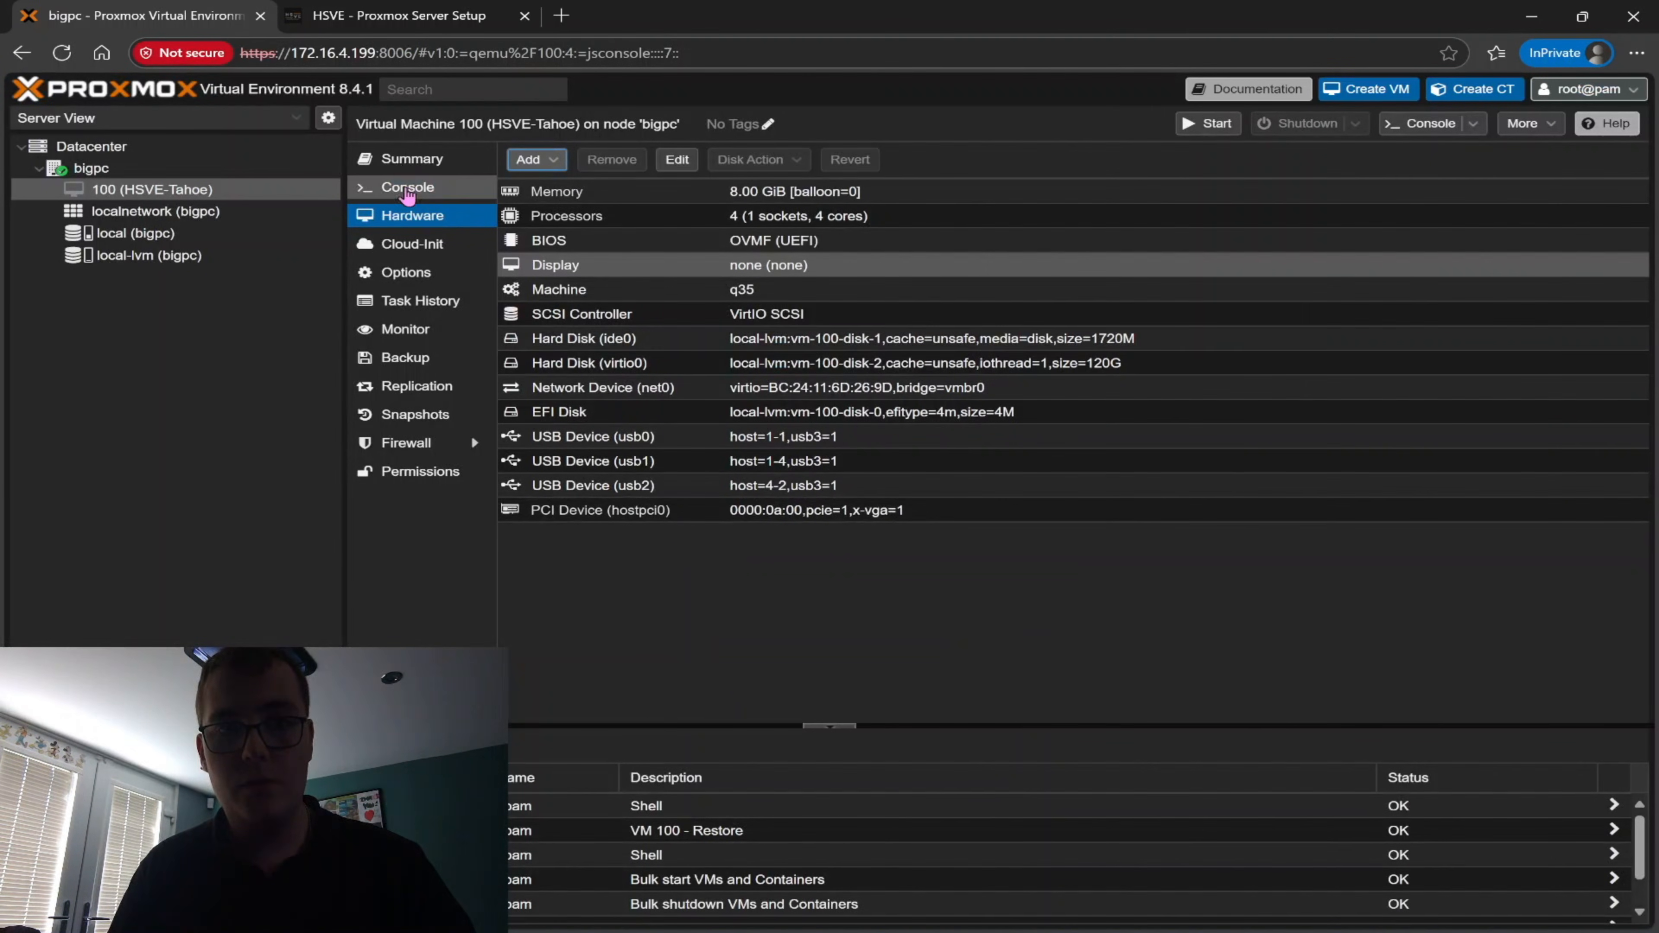
{"action": "left_click", "coordinate": [396, 159]}
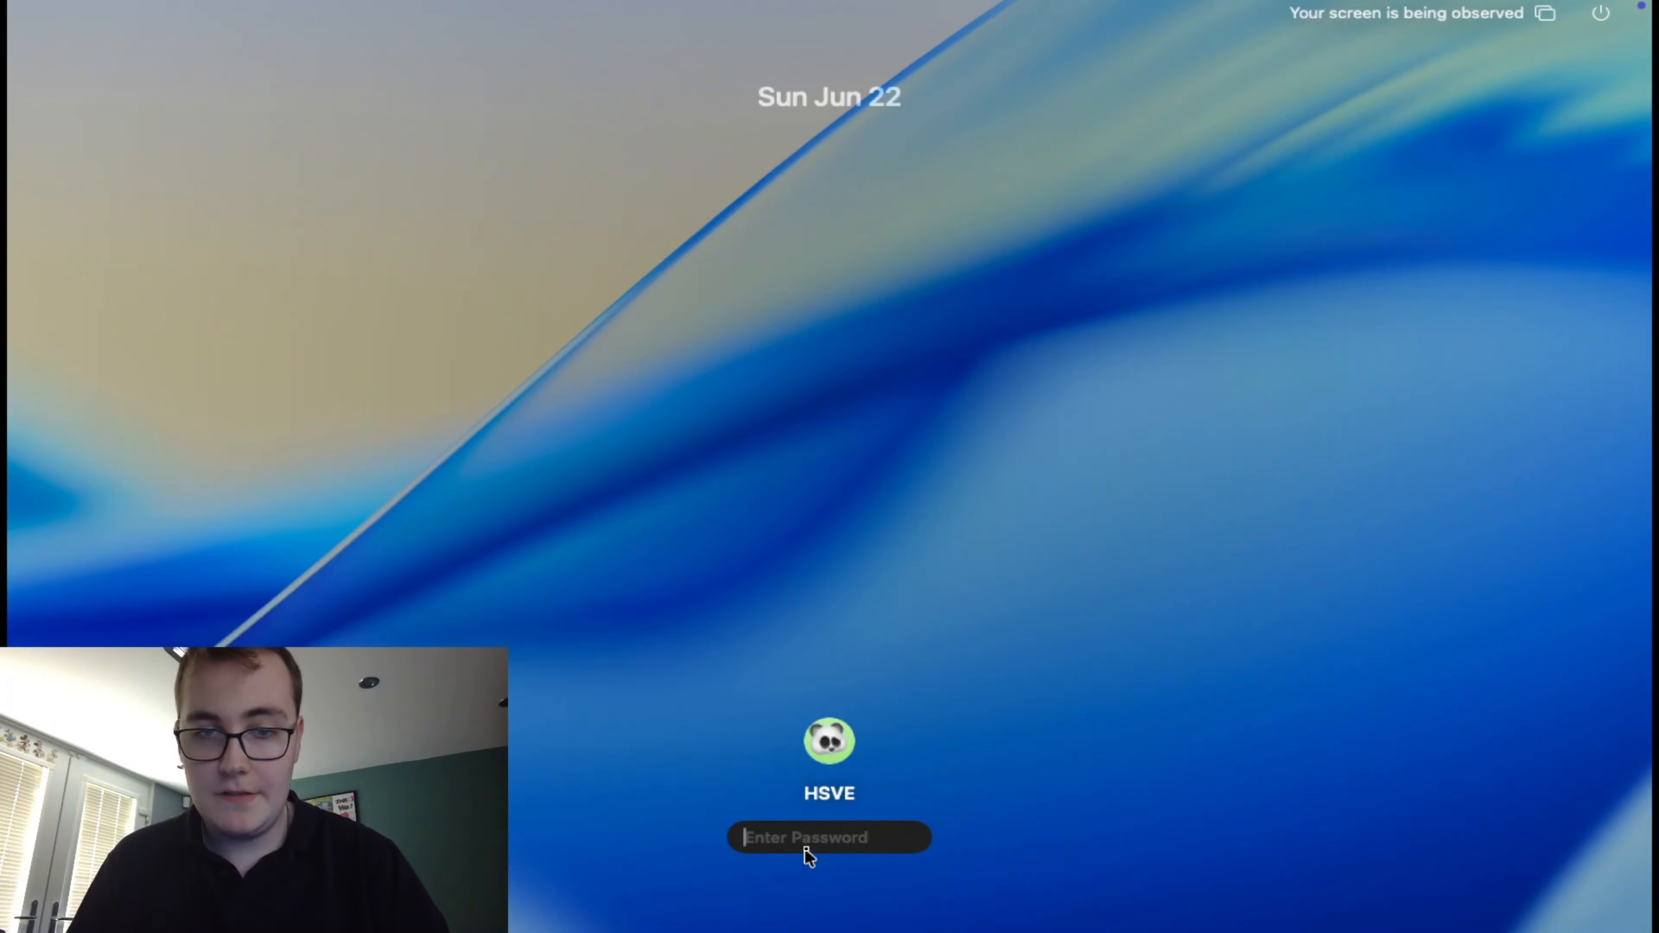
Log in to the HSVE account on the macOS VM by entering the account password
{"action": "type", "text": "••••"}
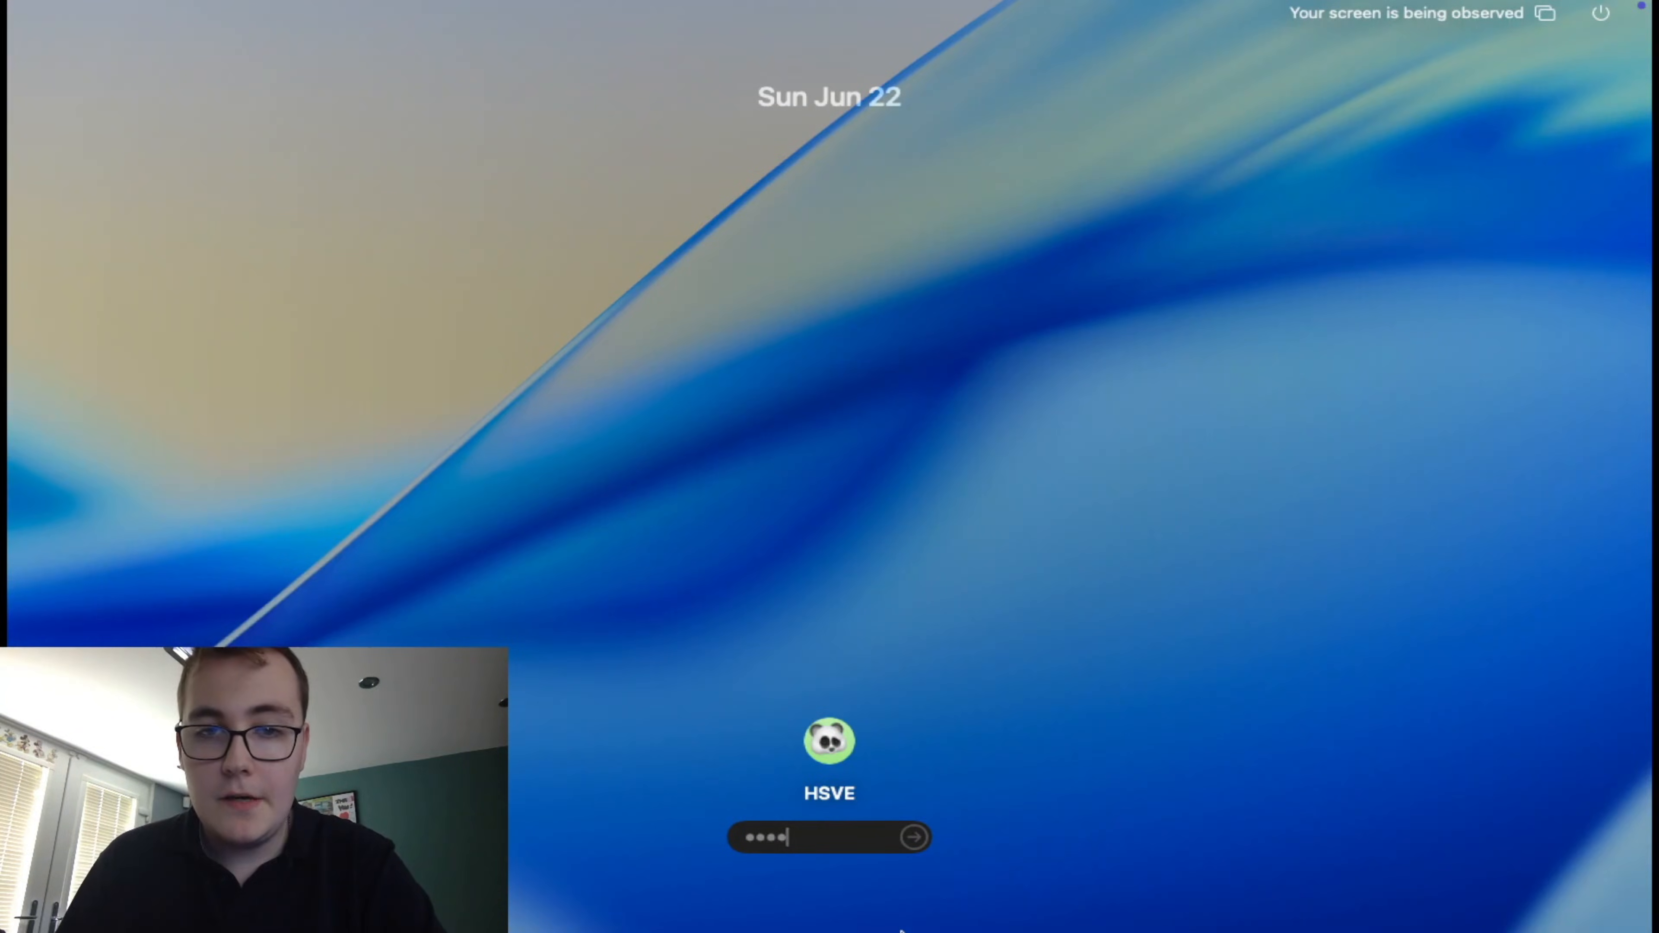
{"action": "left_click", "coordinate": [913, 837]}
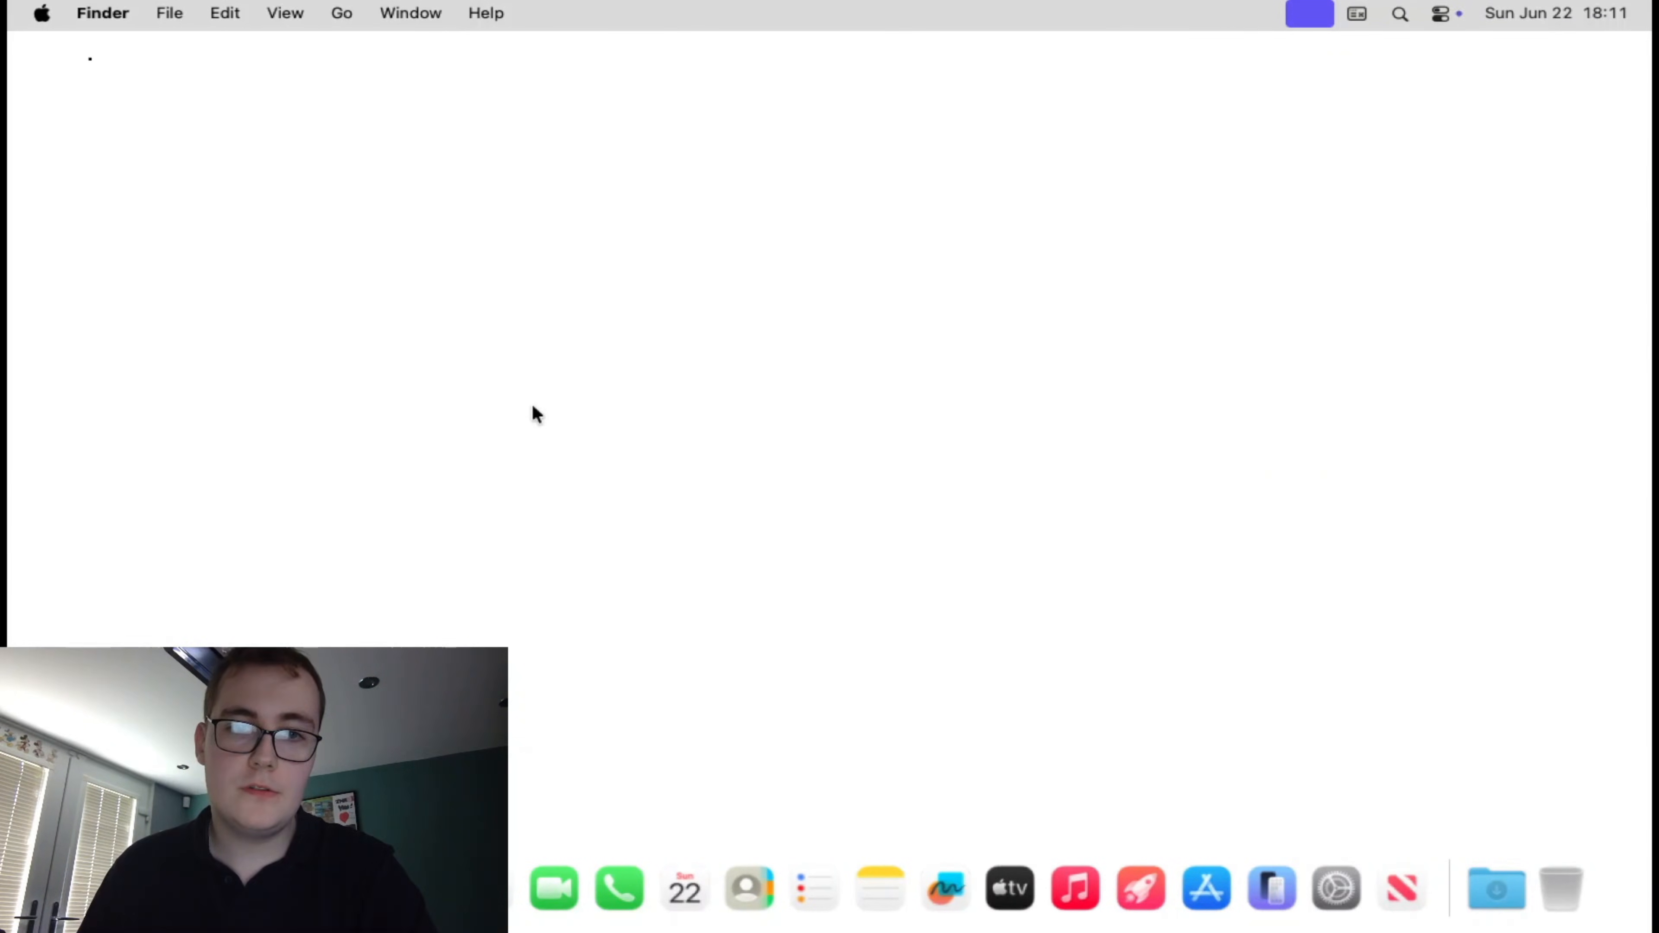
Open About This Mac and examine the detailed macOS version and the graphics entry
{"action": "left_click", "coordinate": [43, 11]}
{"action": "left_click", "coordinate": [88, 54]}
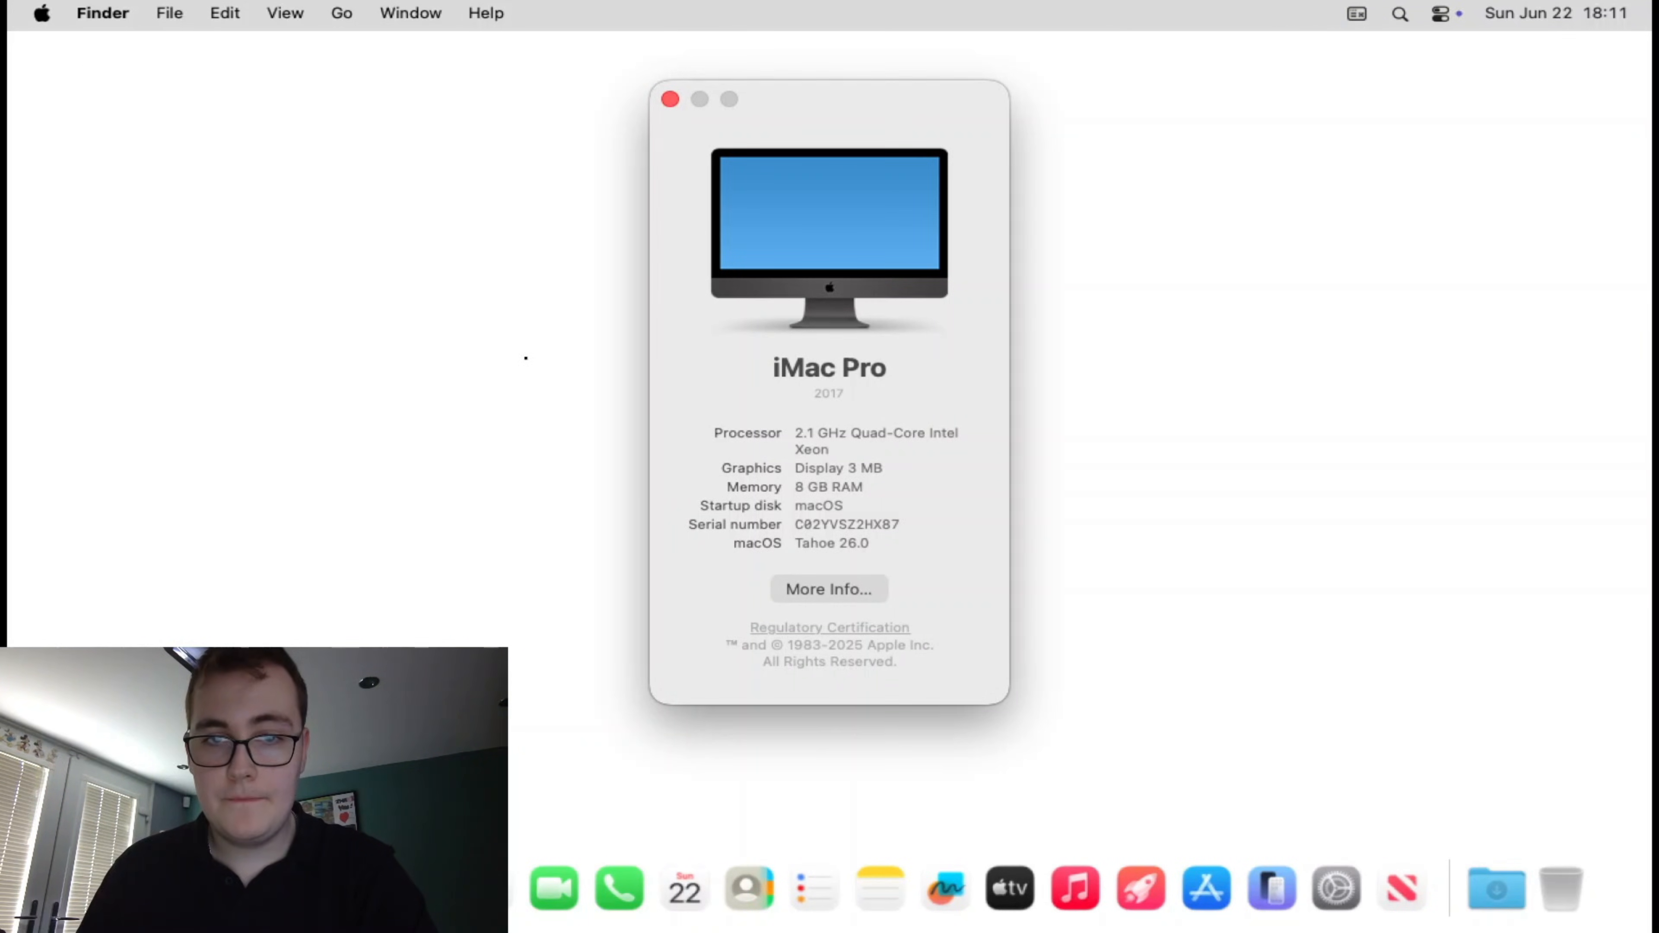
{"action": "left_click", "coordinate": [866, 545]}
{"action": "left_click_drag", "start_coordinate": [863, 544], "coordinate": [769, 550]}
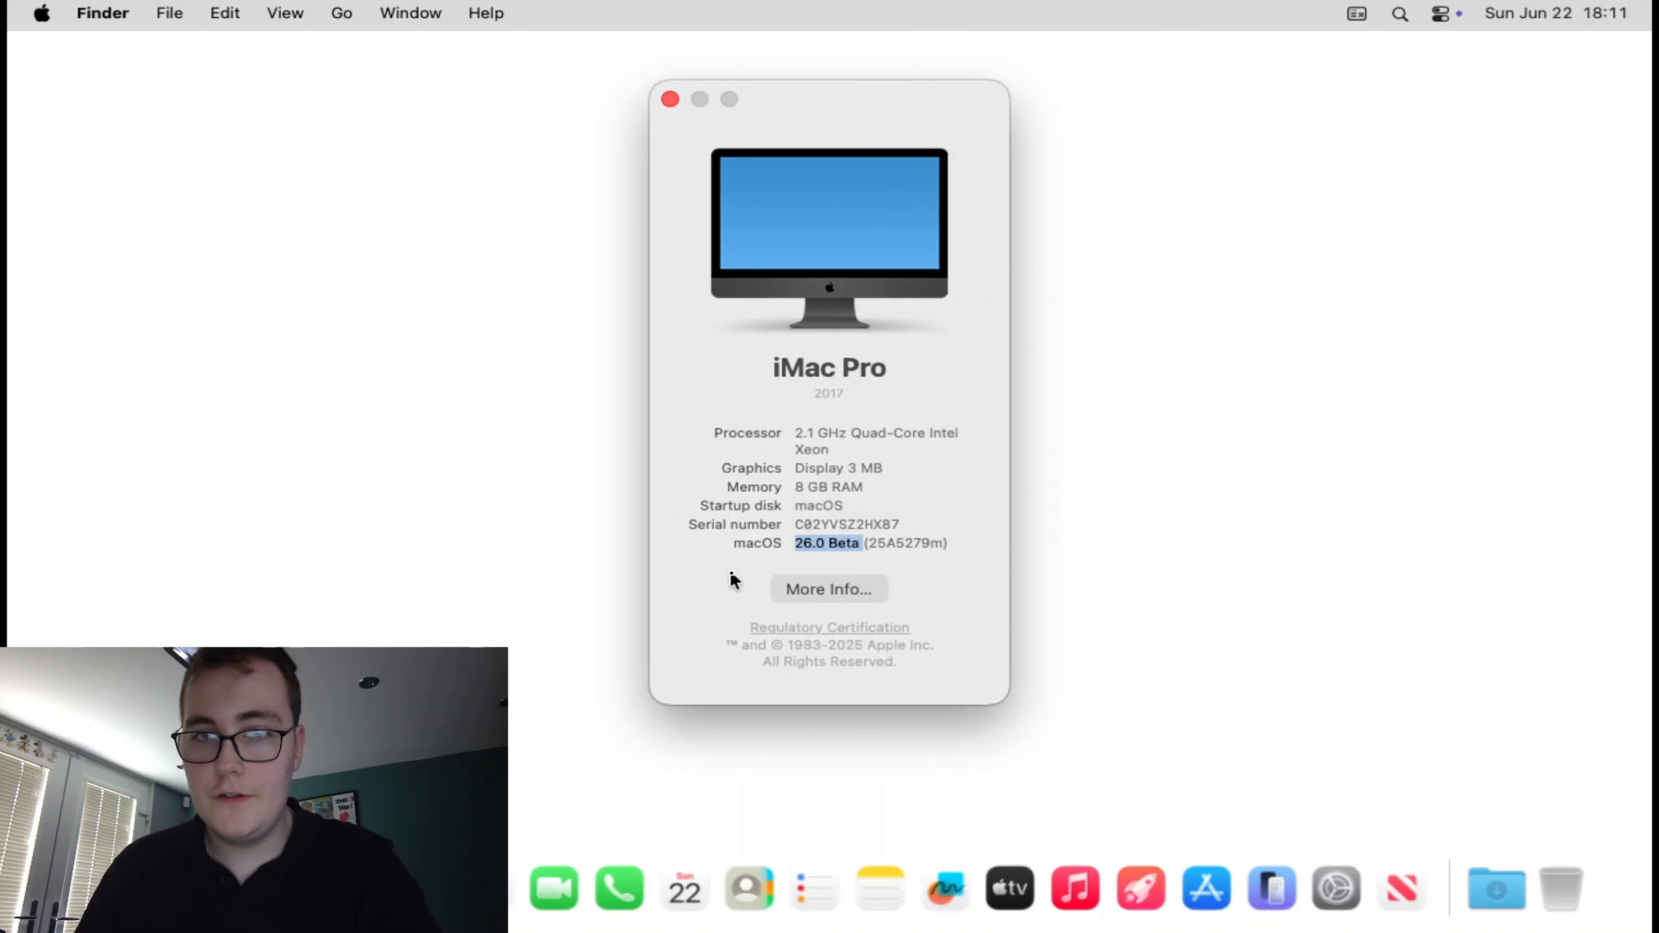
{"action": "left_click_drag", "start_coordinate": [883, 471], "coordinate": [773, 463]}
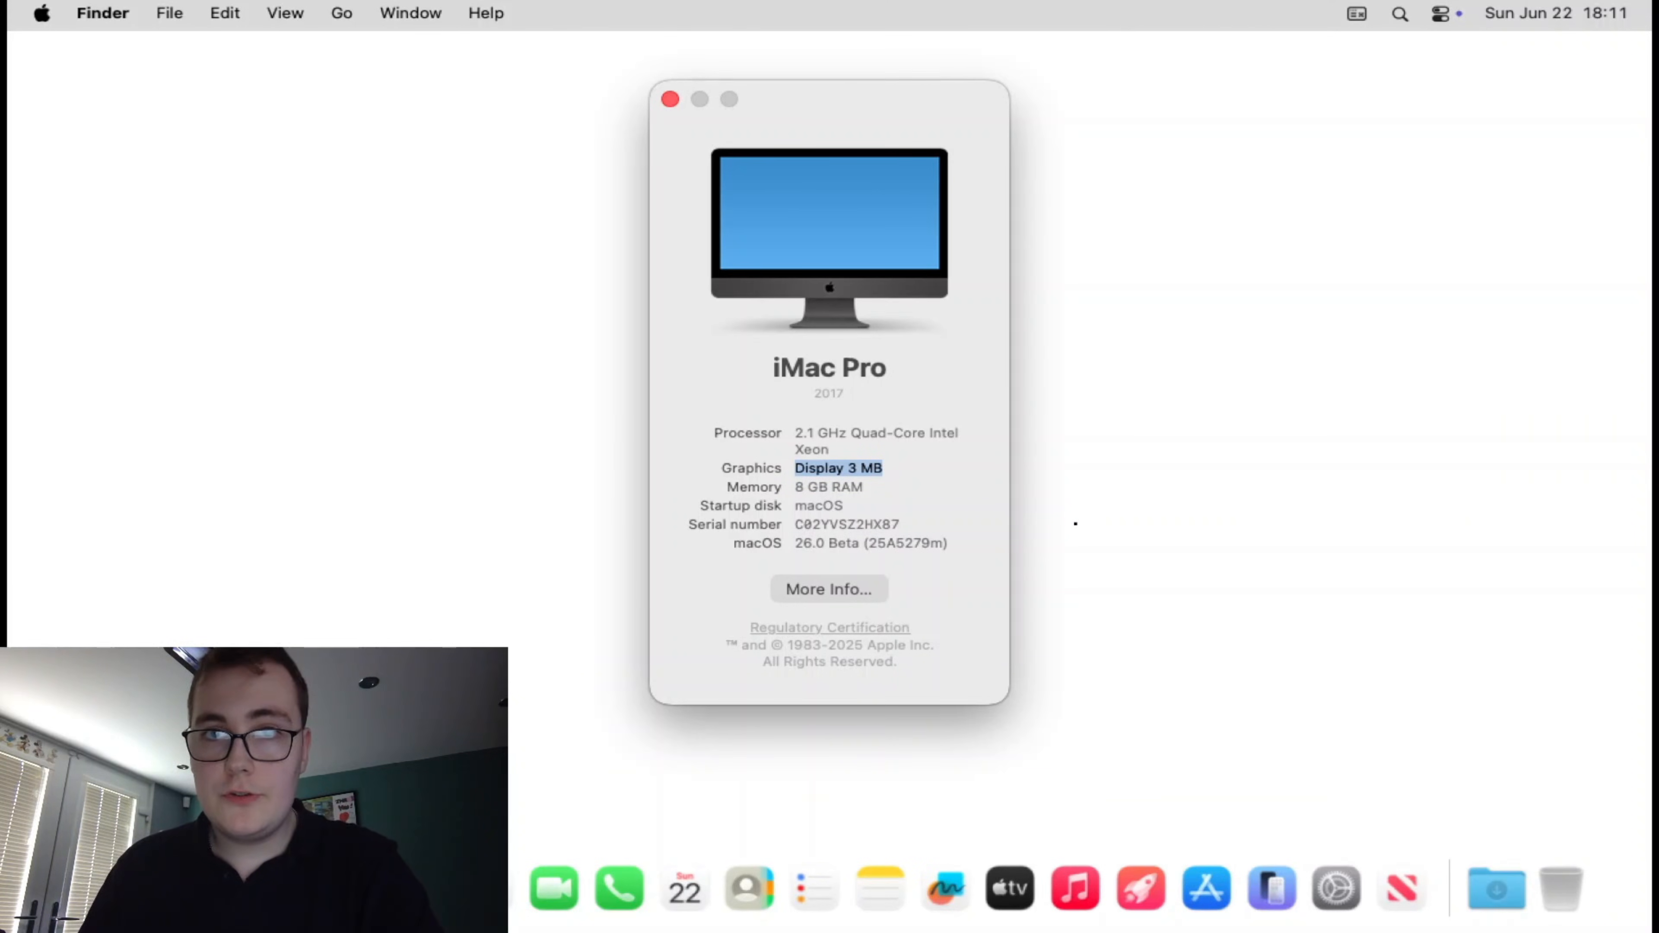